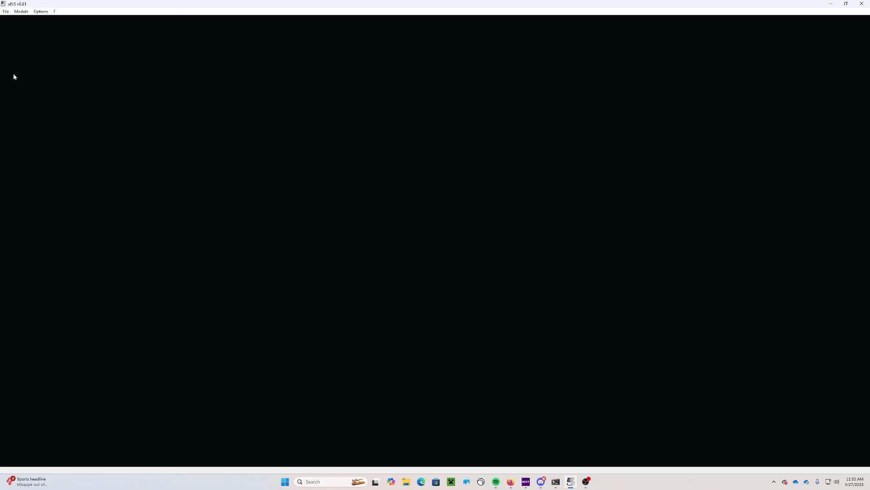
# Show the list of xflr5 design modules from the Module menu
pyautogui.click(21, 12)
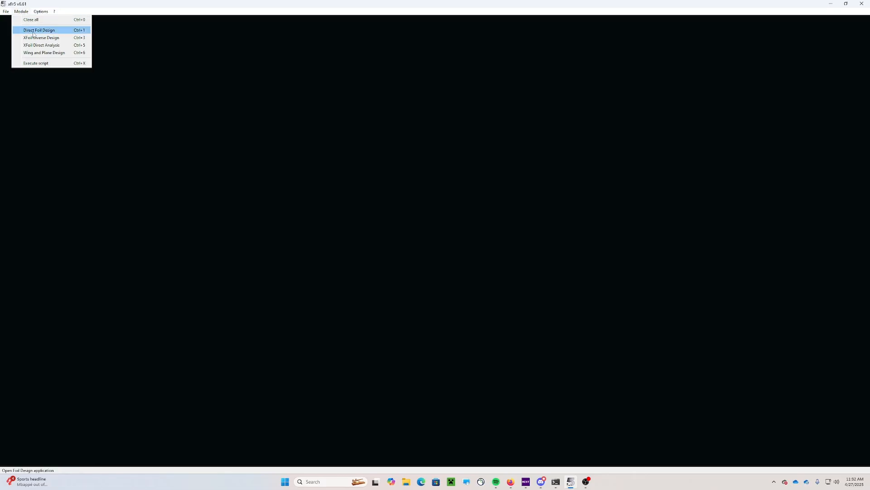
# In Direct Foil Design, generate a NACA 2415 foil and keep its default name
pyautogui.click(64, 32)
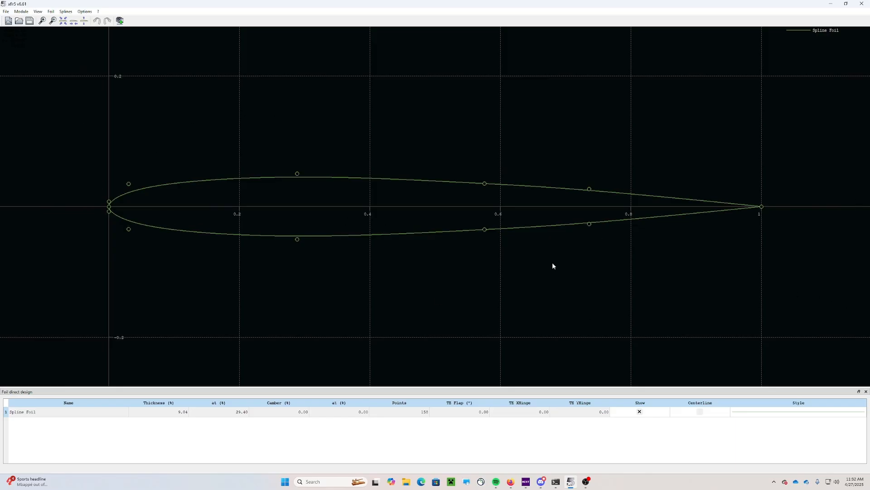
pyautogui.click(50, 11)
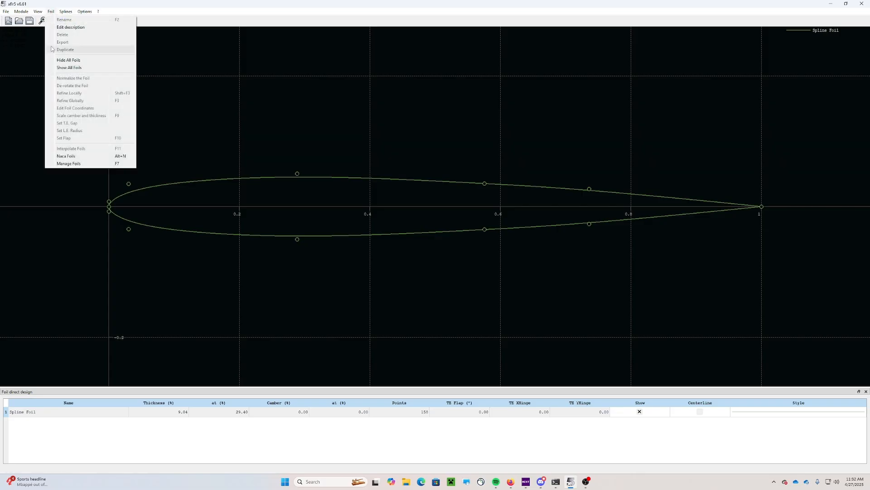
pyautogui.click(89, 156)
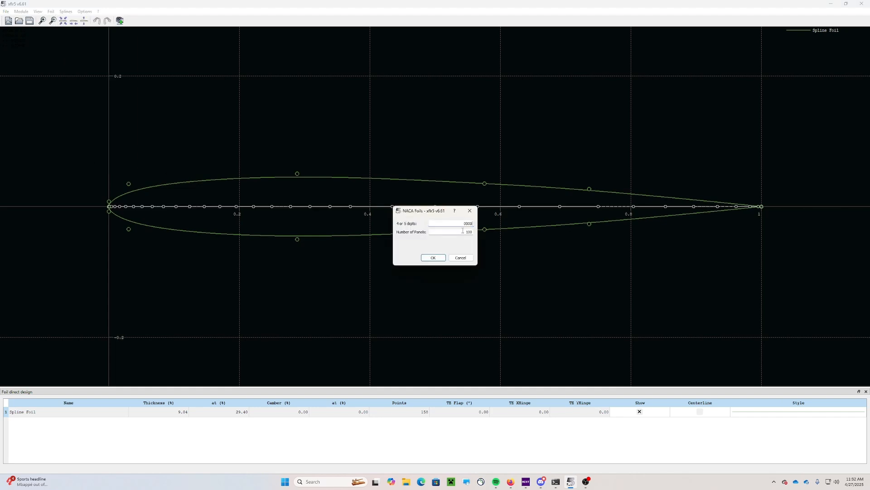
pyautogui.moveTo(463, 226); pyautogui.dragTo(488, 223)
pyautogui.write('2415')
pyautogui.click(428, 257)
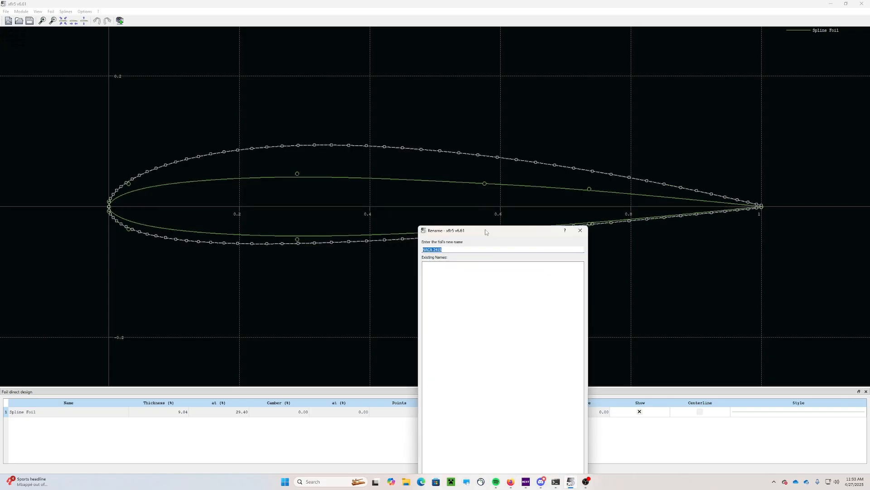
pyautogui.moveTo(485, 230); pyautogui.dragTo(606, 108)
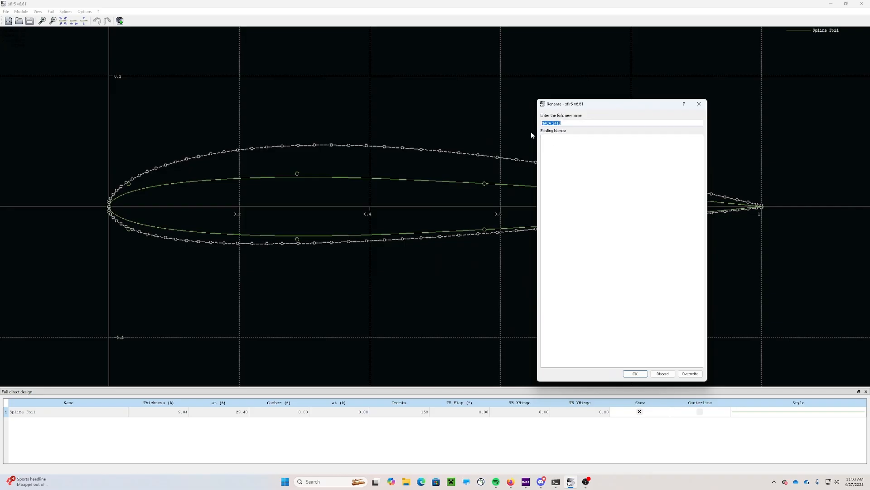
pyautogui.click(641, 374)
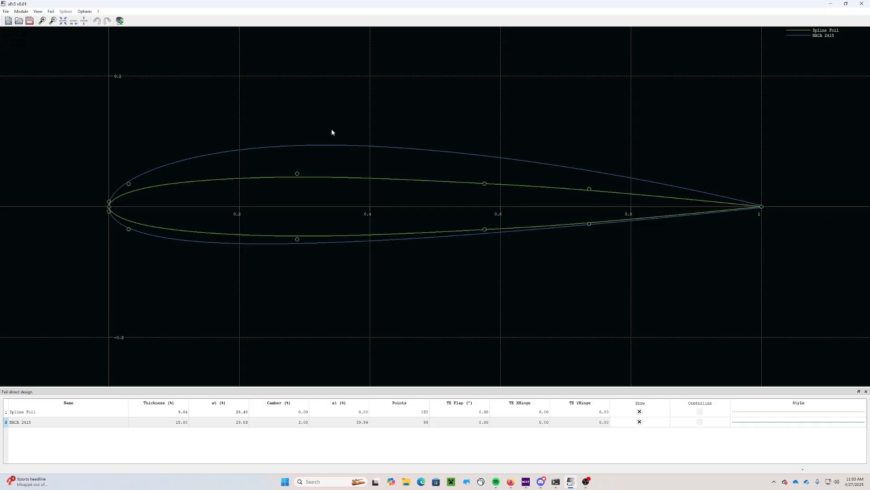
# Save the project as 'NACA 2415 AR14 TR0.5' in XFLR5 Project > Video Files
pyautogui.click(28, 22)
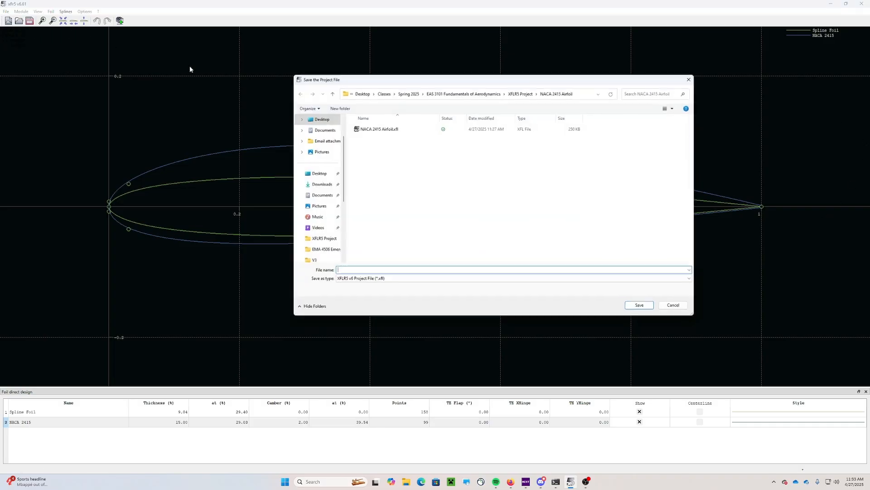
pyautogui.click(521, 93)
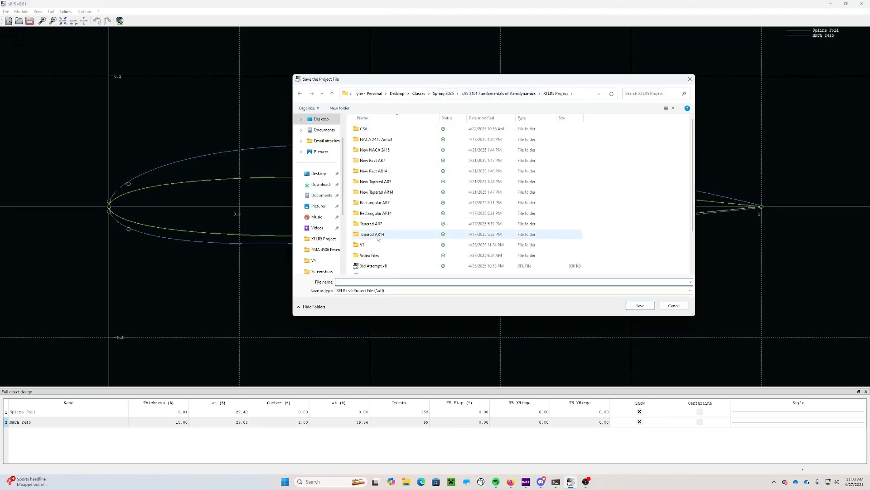
pyautogui.doubleClick(369, 255)
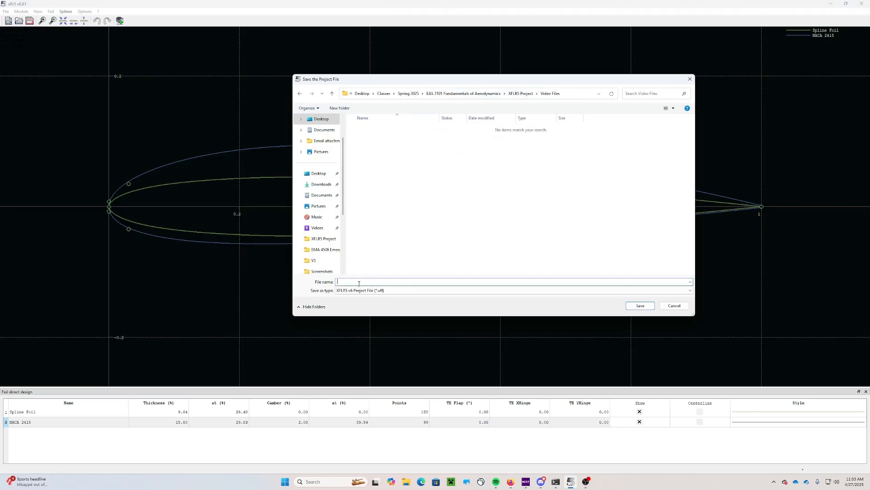
pyautogui.write('NACA 2415 AR14 TR0.5')
pyautogui.click(636, 306)
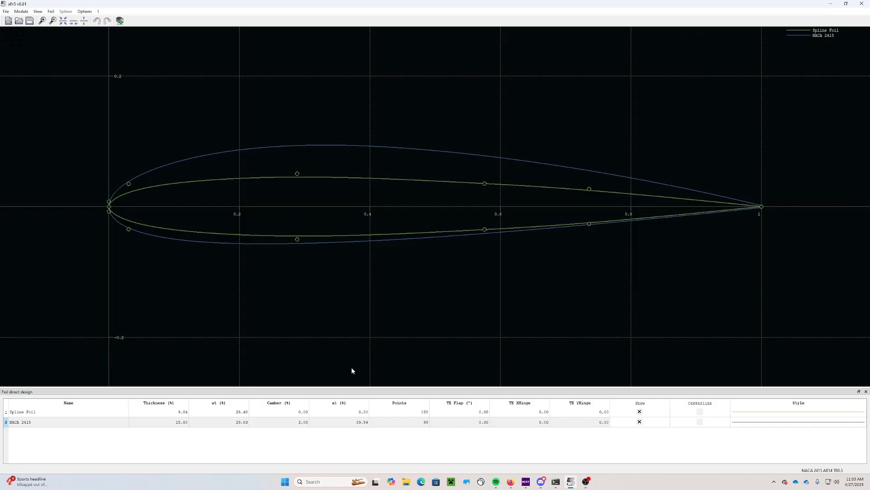
# Switch to the XFoil Direct Analysis module
pyautogui.click(21, 11)
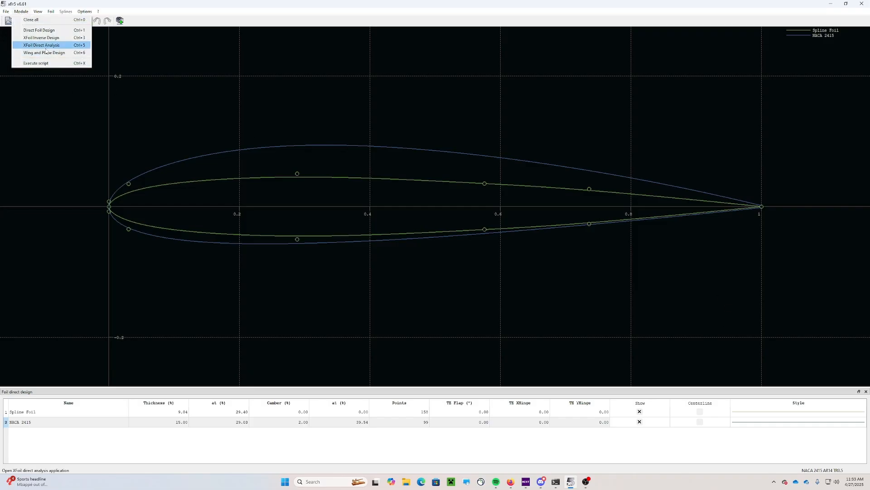
pyautogui.click(22, 12)
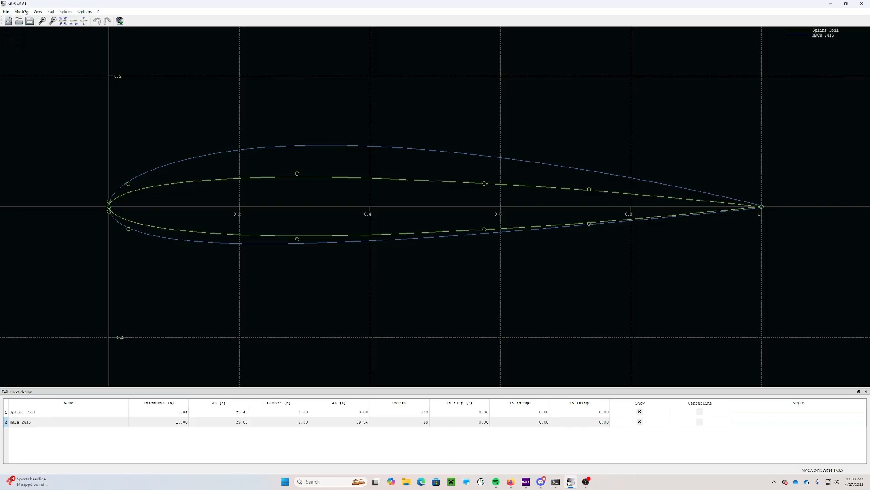
pyautogui.click(23, 13)
pyautogui.click(45, 44)
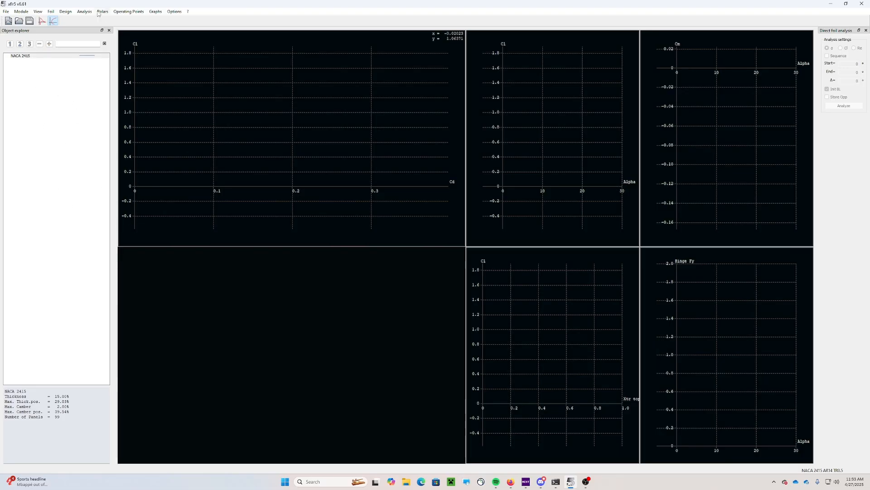
# Define a Type 1 analysis for NACA 2415 at Reynolds 3,000,000
pyautogui.click(83, 14)
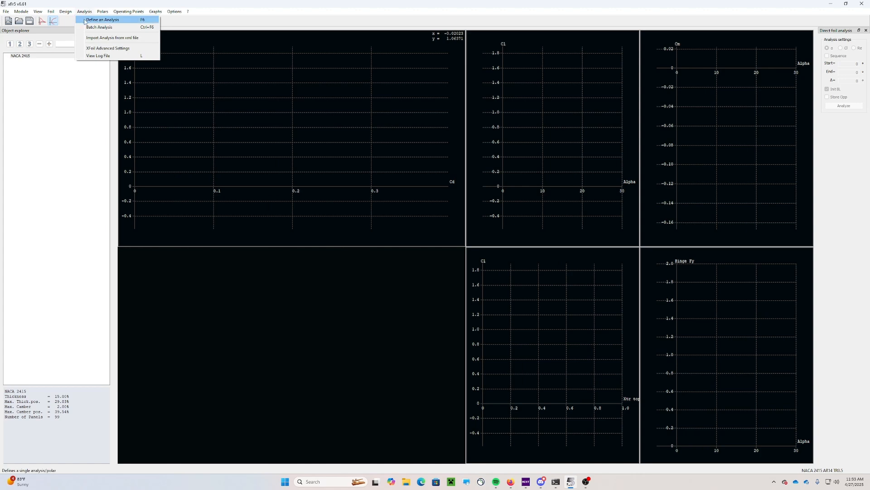
pyautogui.click(85, 20)
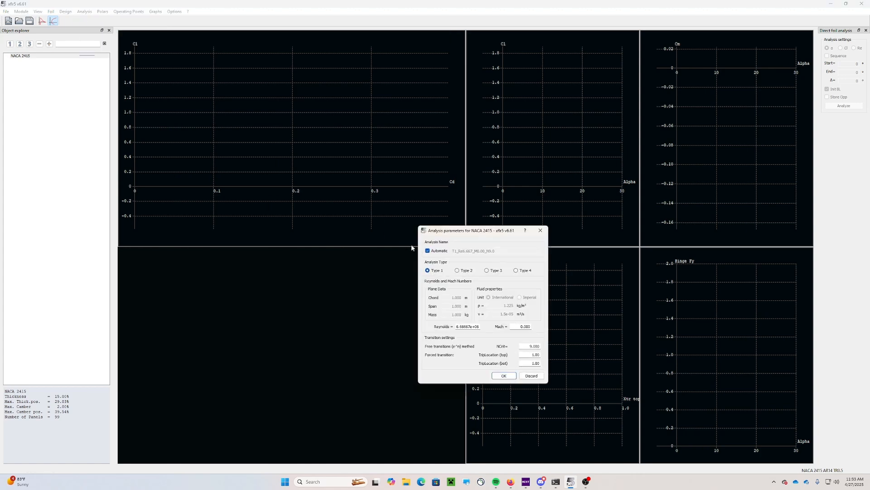
pyautogui.moveTo(467, 232); pyautogui.dragTo(417, 131)
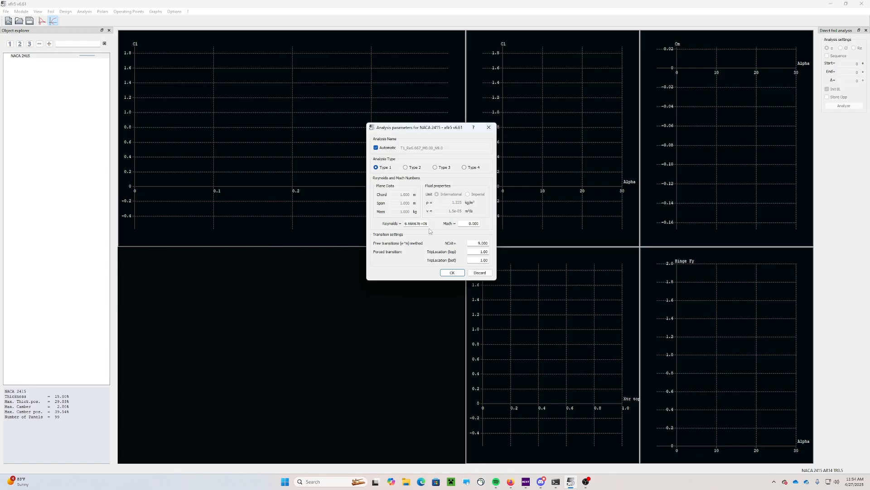
pyautogui.moveTo(406, 224); pyautogui.dragTo(441, 226)
pyautogui.write('3000000')
pyautogui.click(453, 273)
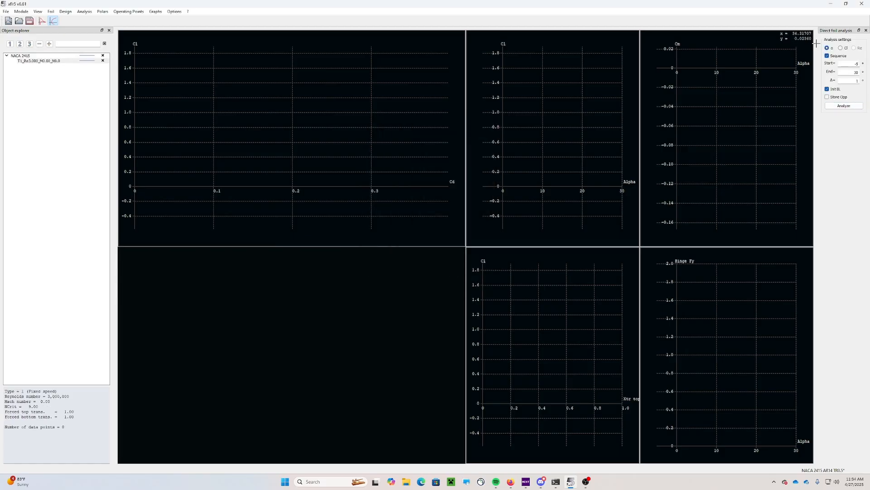
# Run the -5 to 30 alpha sweep, review the XFoil log, and close it
pyautogui.moveTo(819, 44); pyautogui.dragTo(786, 39)
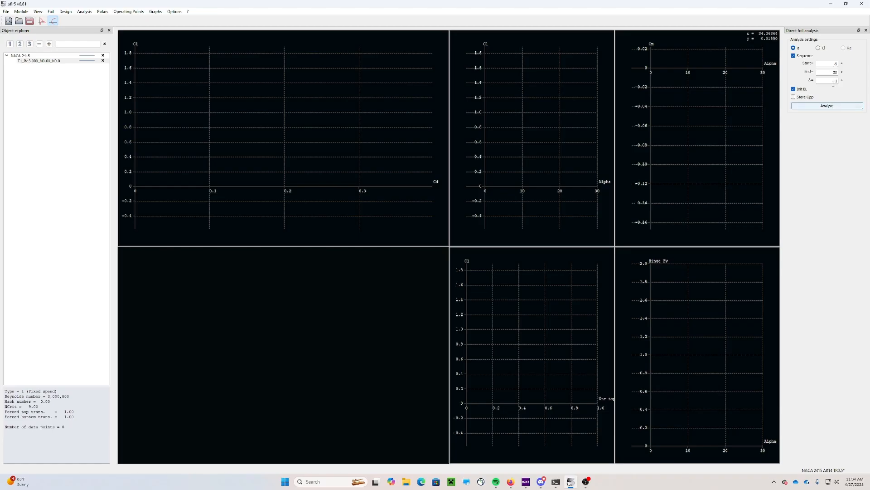
pyautogui.click(822, 110)
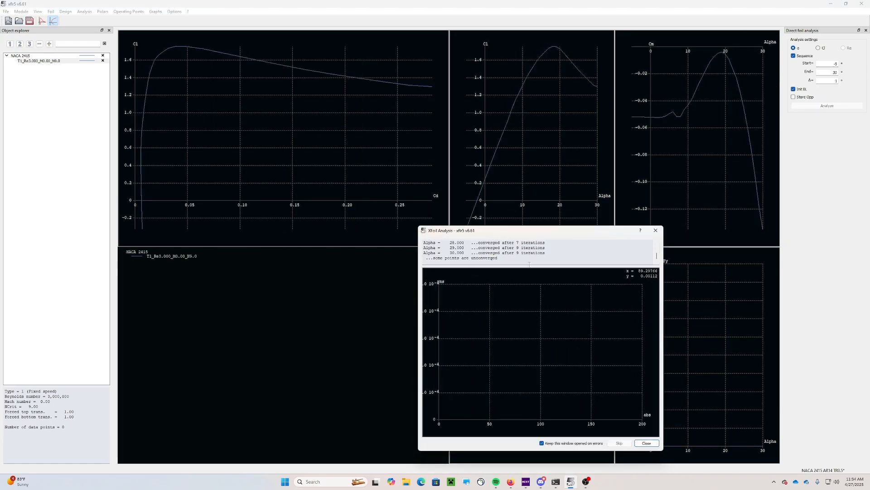
pyautogui.scroll(3, 527, 256)
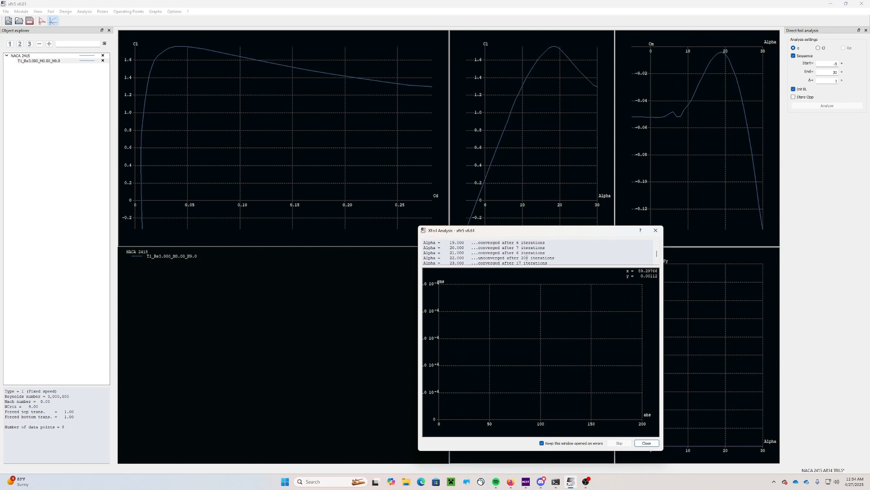
pyautogui.scroll(1, 502, 257)
pyautogui.scroll(-6, 503, 257)
pyautogui.click(644, 444)
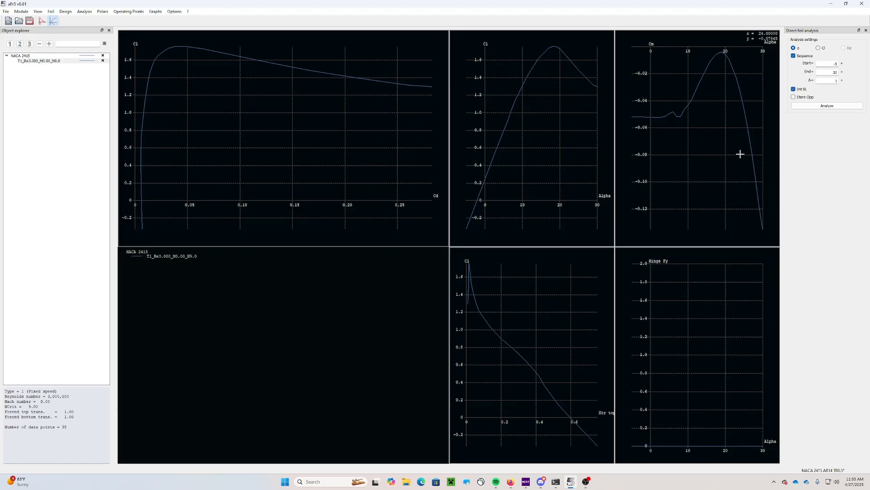
# Open the multi-threaded batch analysis for NACA 2415 and review its Reynolds list
pyautogui.click(85, 11)
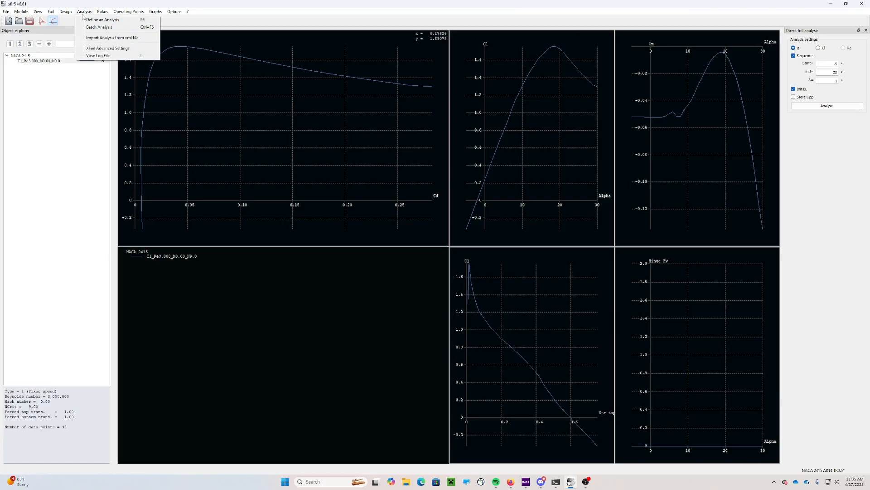
pyautogui.click(100, 27)
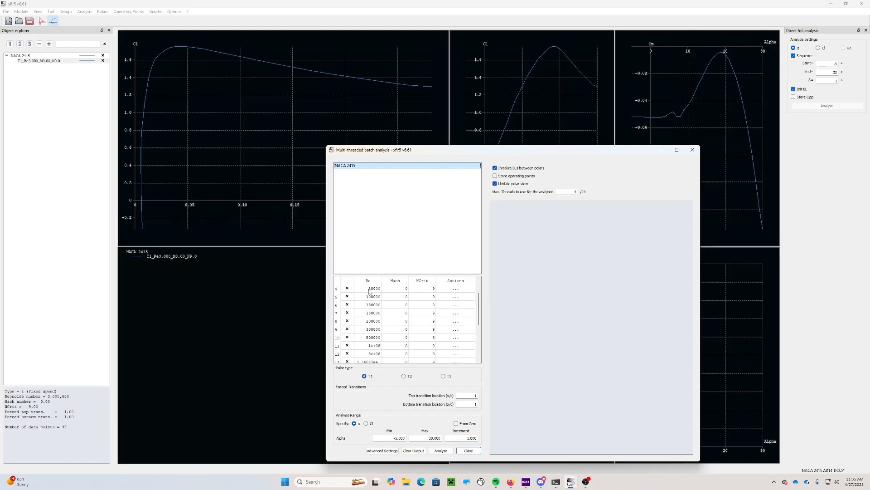
pyautogui.scroll(-4, 371, 292)
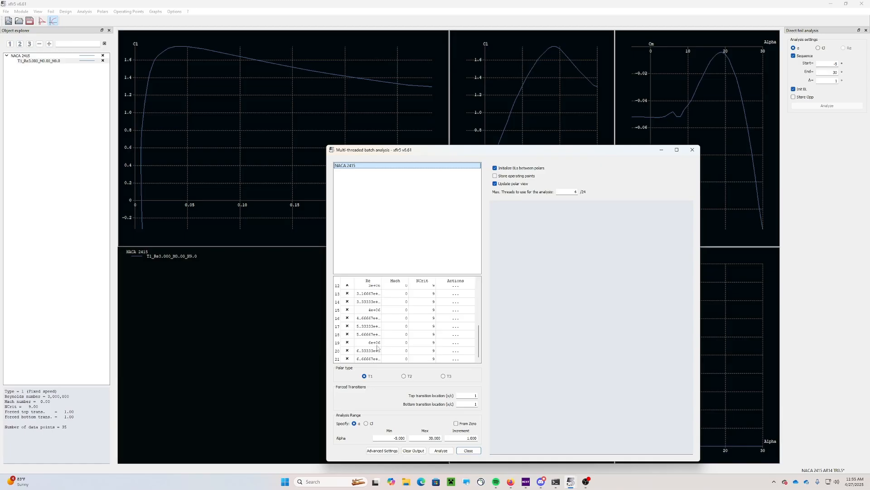
pyautogui.scroll(4, 374, 345)
pyautogui.scroll(-3, 378, 303)
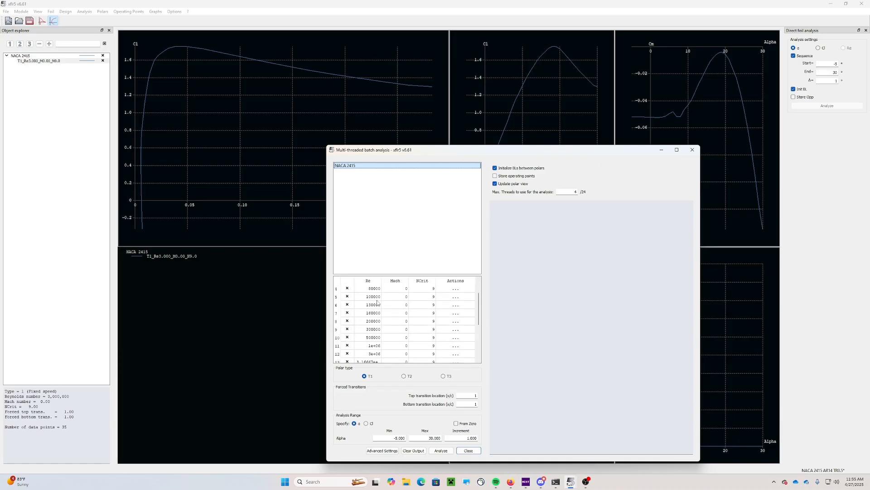
pyautogui.scroll(3, 385, 332)
pyautogui.moveTo(446, 151); pyautogui.dragTo(444, 82)
pyautogui.scroll(-3, 375, 245)
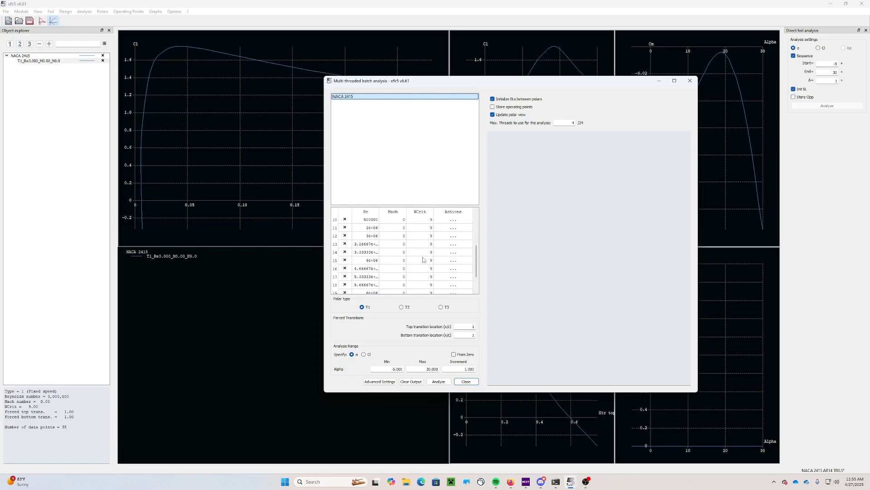
# Insert a new Reynolds row after row 14 and enter its value, giving 22 Reynolds numbers
pyautogui.click(449, 253)
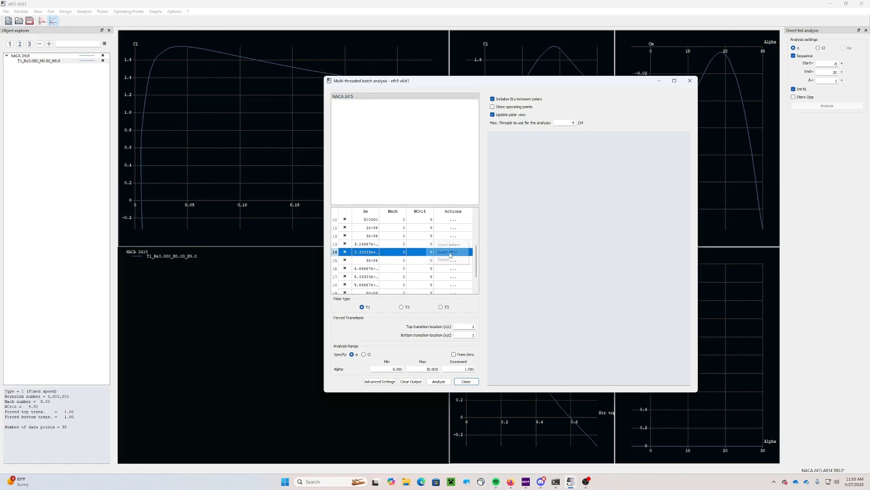
pyautogui.click(448, 252)
pyautogui.doubleClick(369, 259)
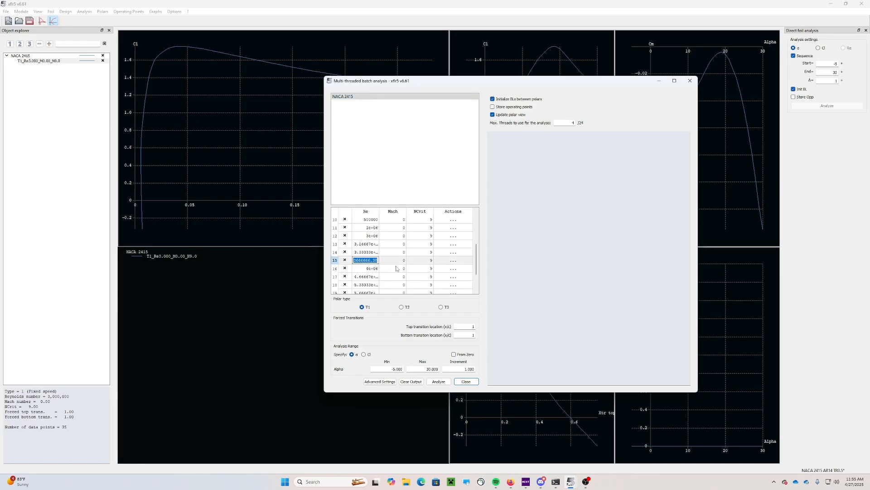
pyautogui.click(366, 195)
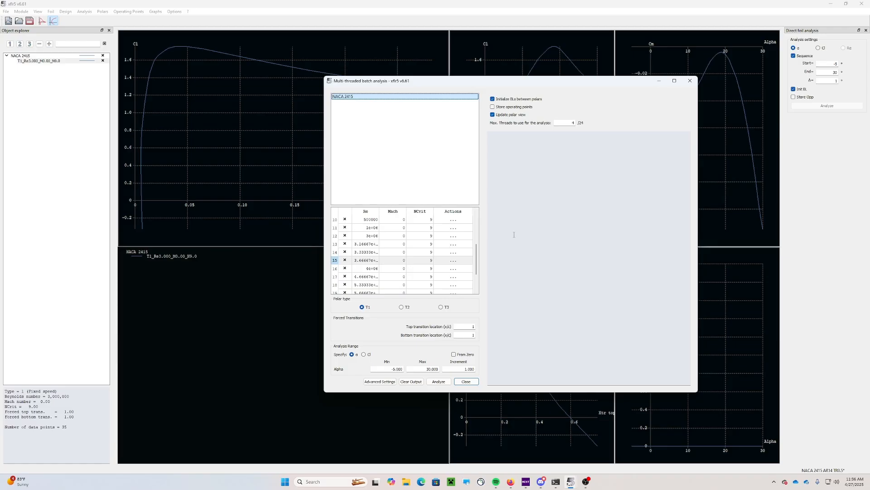
pyautogui.scroll(-1, 391, 264)
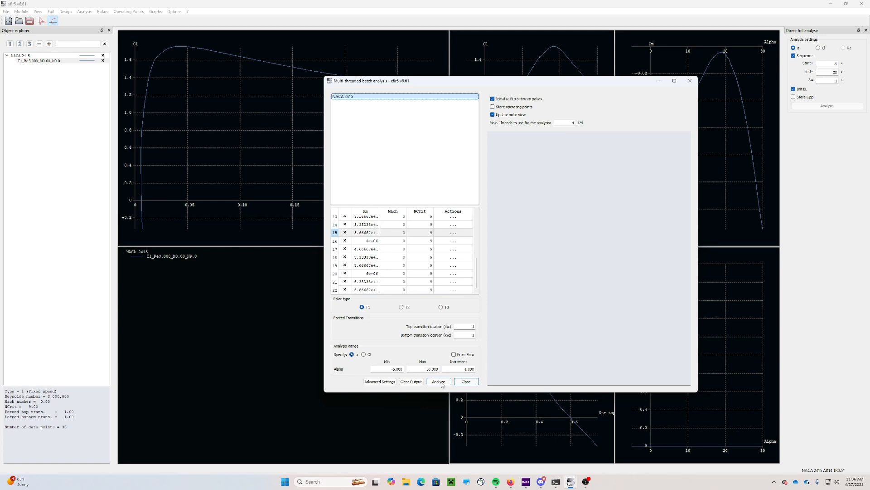
pyautogui.scroll(4, 447, 262)
pyautogui.scroll(-4, 378, 234)
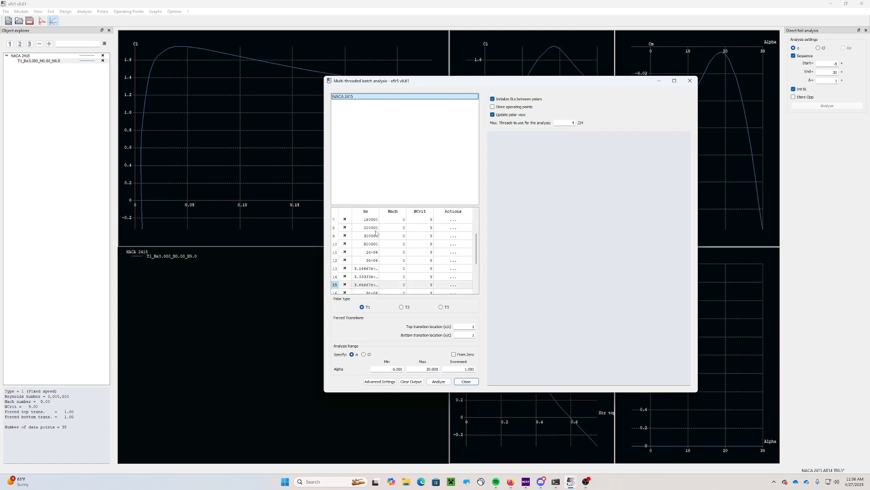
# Run the batch analysis for Re 50,000 to 6,667,000, close its window, and save
pyautogui.click(439, 382)
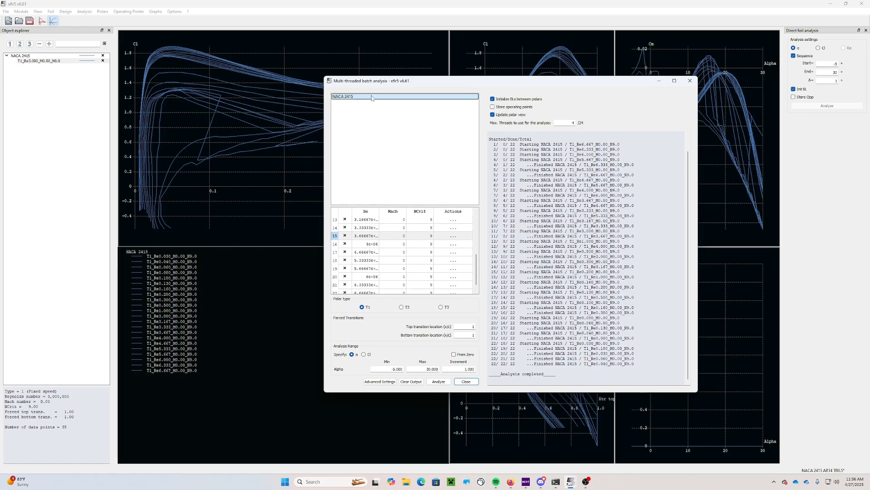
pyautogui.click(466, 382)
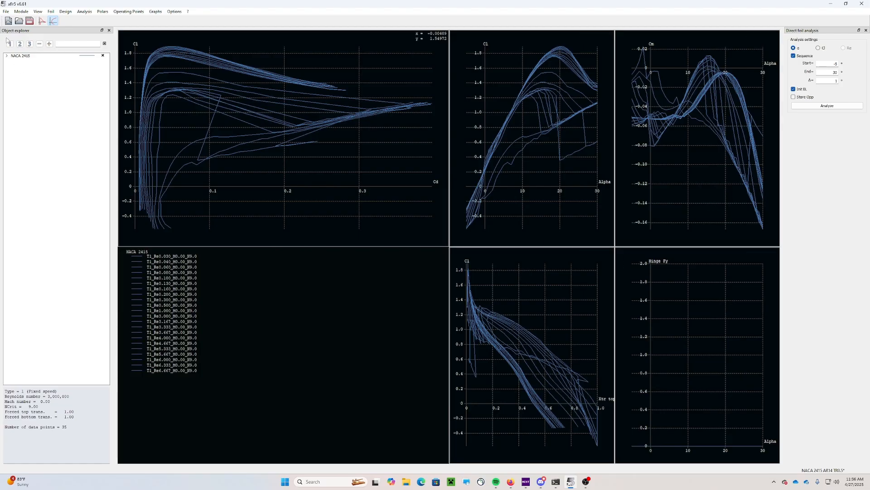
pyautogui.click(28, 23)
# In Wing and Plane Design, create plane 'NACA 2415 AR14 TR0.5' with no elevator or fin
pyautogui.click(22, 12)
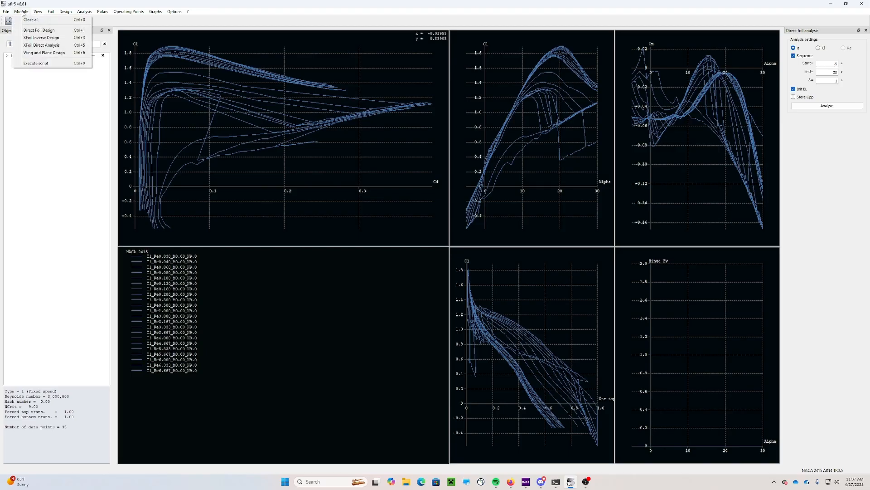
pyautogui.click(45, 54)
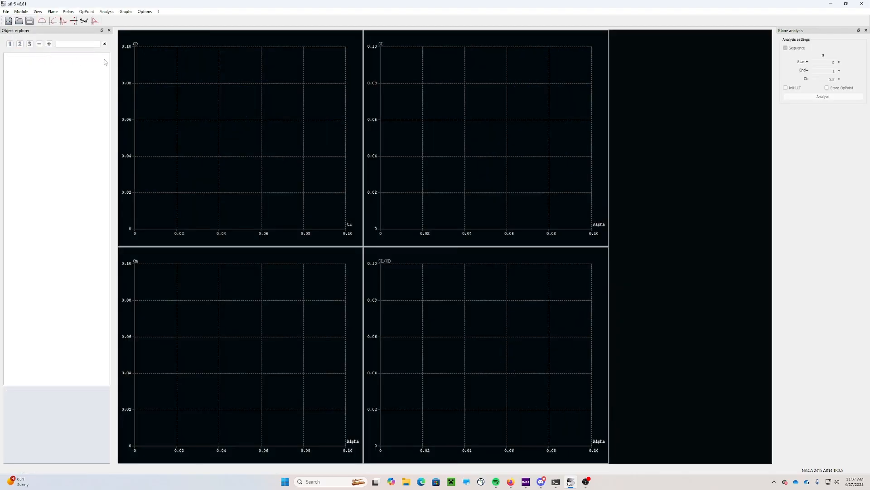
pyautogui.click(53, 12)
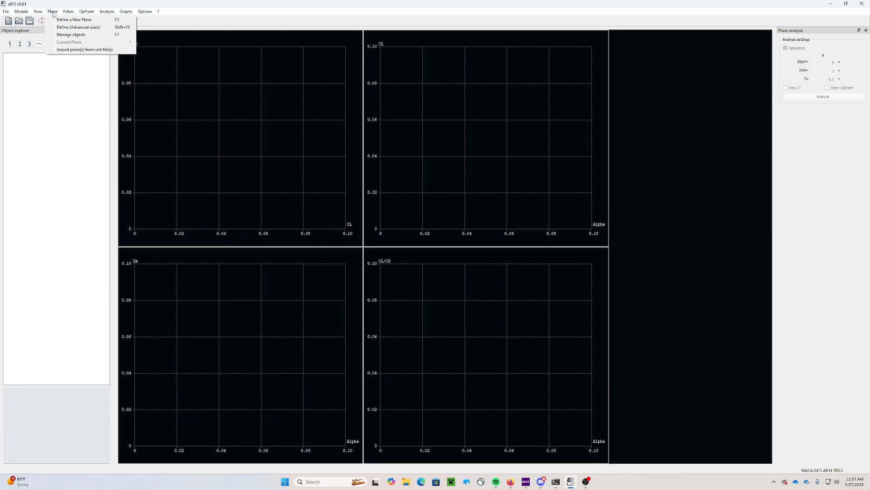
pyautogui.click(64, 19)
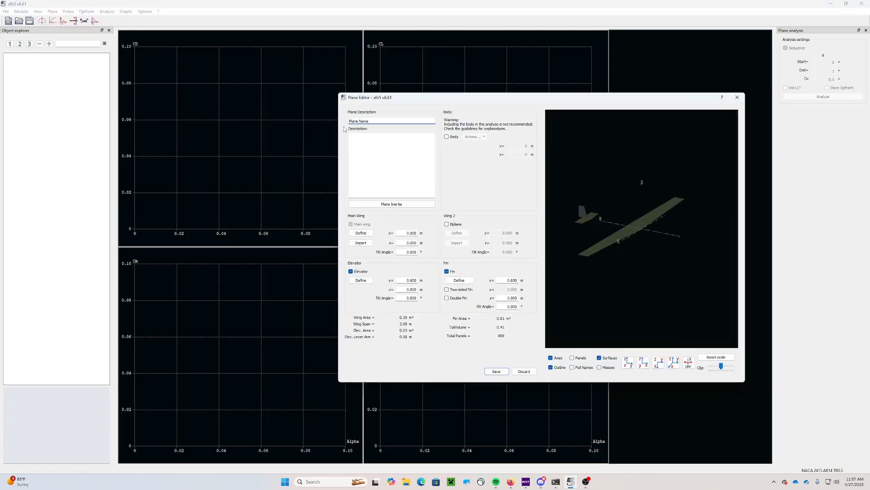
pyautogui.write('NACA 2415 AR14 TR0.5')
pyautogui.moveTo(392, 121); pyautogui.dragTo(348, 122)
pyautogui.click(351, 271)
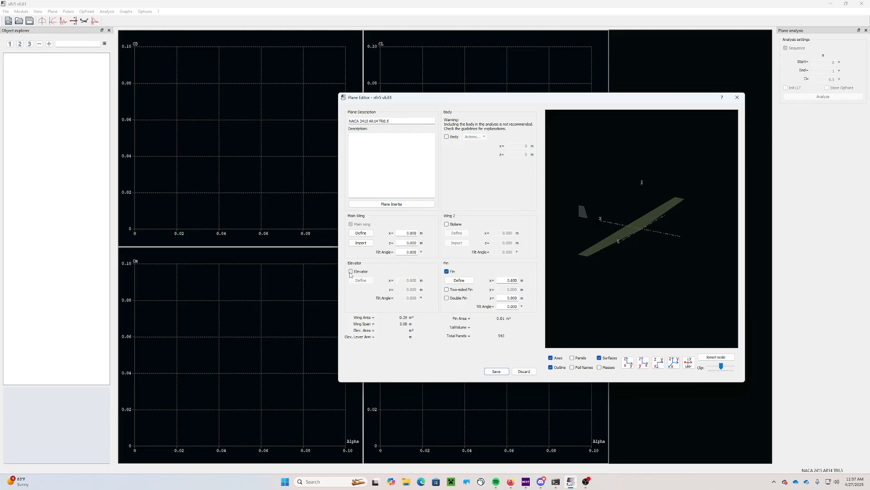
pyautogui.click(447, 272)
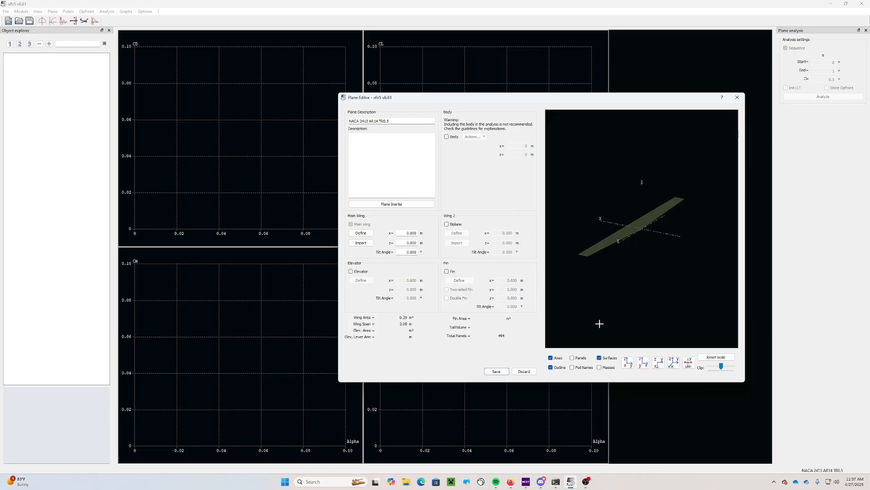
pyautogui.click(361, 233)
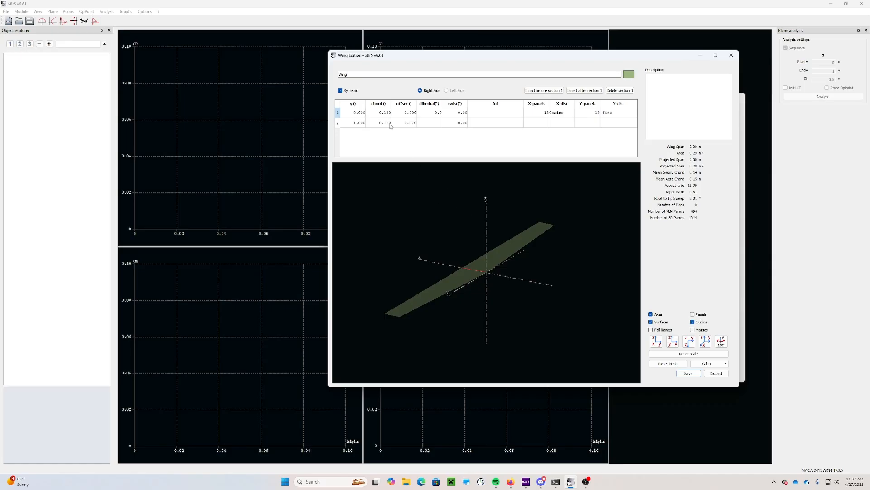
# Set the root section chord to 2 and the tip section chord to 1
pyautogui.click(378, 112)
pyautogui.click(378, 112)
pyautogui.doubleClick(385, 114)
pyautogui.write('2')
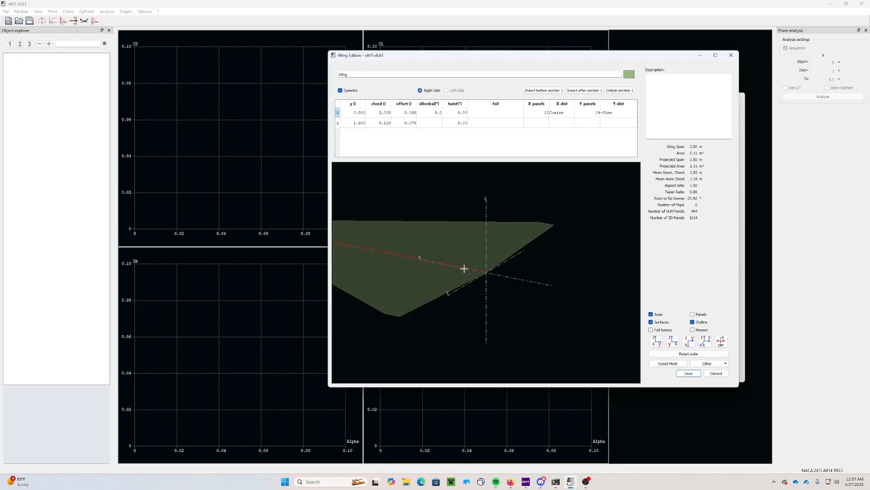
pyautogui.press('Return')
pyautogui.click(384, 123)
pyautogui.write('1')
pyautogui.press('Return')
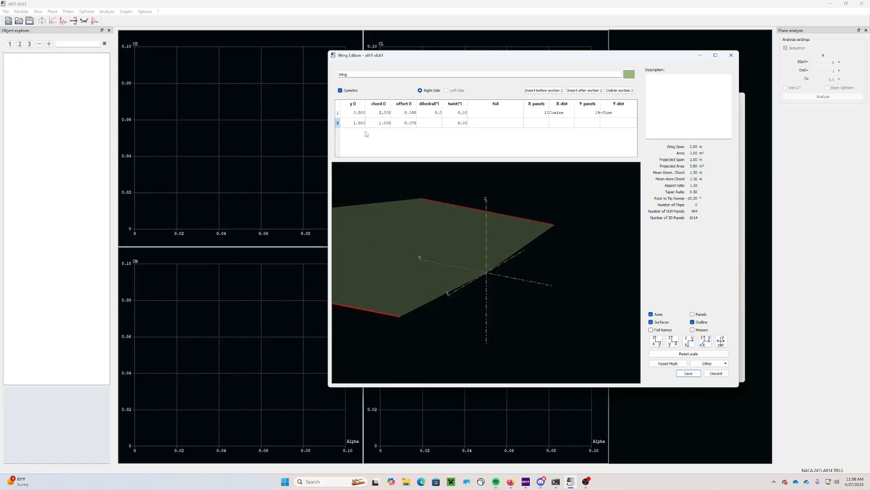
# Give the tip section a 0.5 offset and view the tapered wing from above
pyautogui.doubleClick(409, 124)
pyautogui.write('0.5')
pyautogui.press('Return')
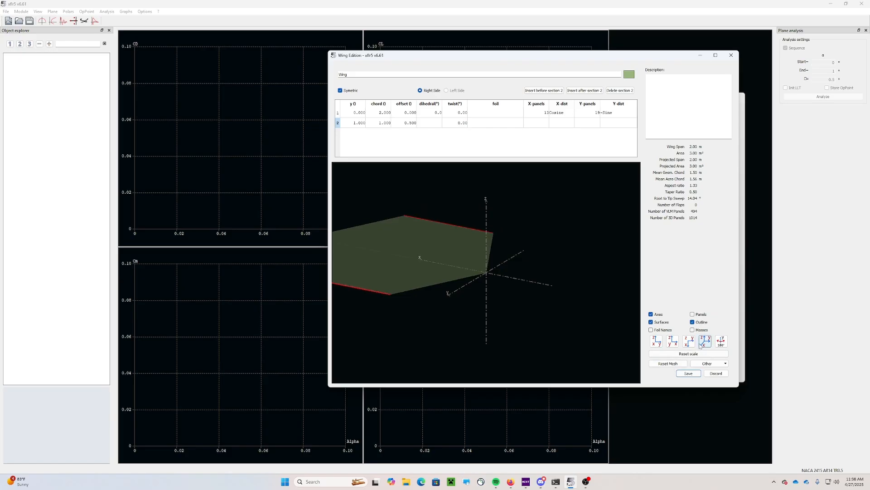
pyautogui.click(672, 341)
pyautogui.scroll(-3, 508, 320)
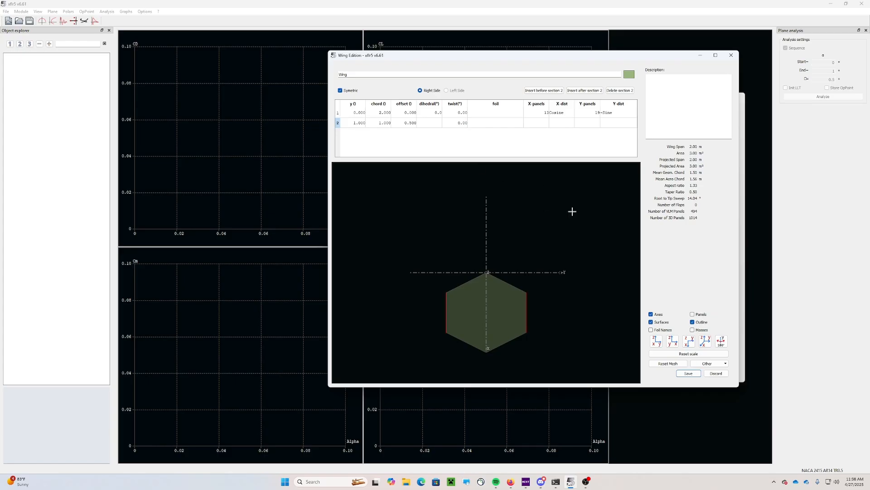
# Place the tip section at y = 10.5 after a mistaken 21, giving a 21 m span
pyautogui.click(378, 123)
pyautogui.doubleClick(350, 123)
pyautogui.doubleClick(358, 123)
pyautogui.write('21')
pyautogui.press('Return')
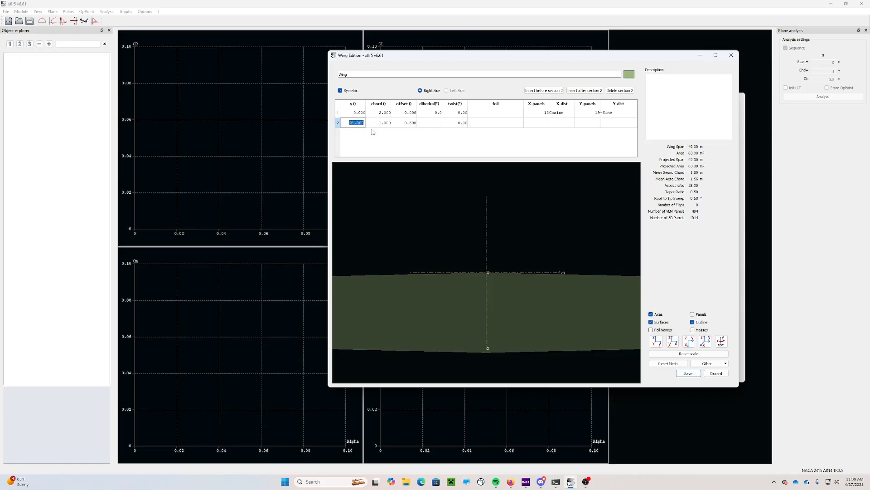
pyautogui.write('10.5')
pyautogui.press('Return')
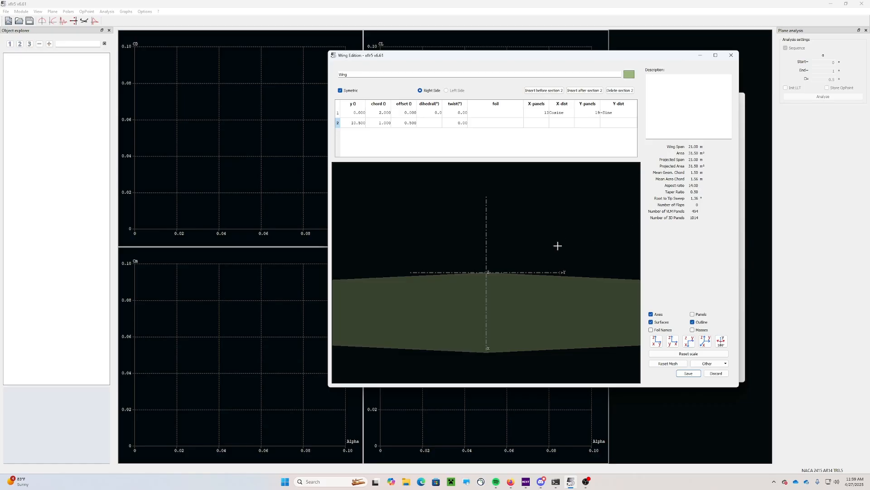
pyautogui.scroll(-5, 542, 246)
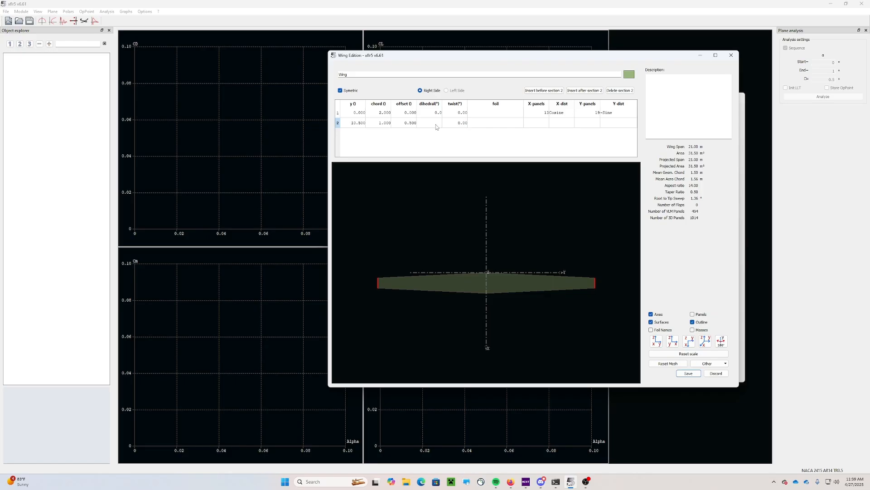
# Set the foil of both the root and tip wing sections to NACA 2415
pyautogui.click(672, 343)
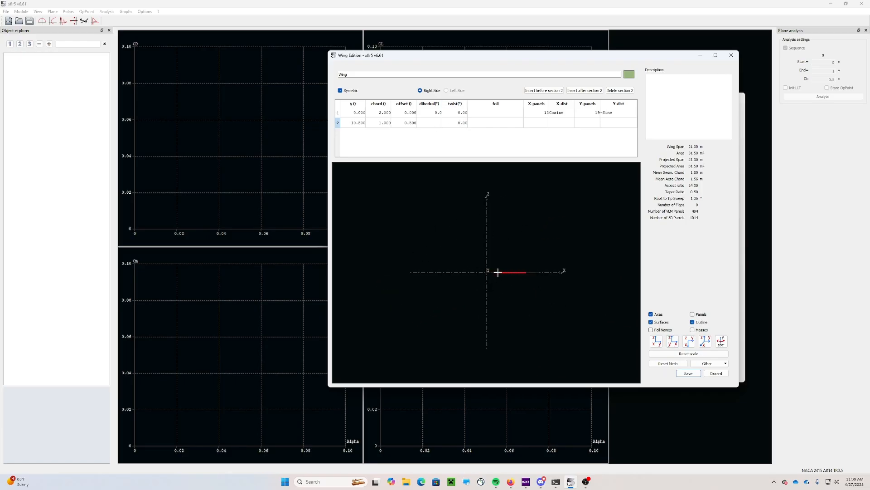
pyautogui.moveTo(498, 272); pyautogui.dragTo(525, 302)
pyautogui.doubleClick(482, 114)
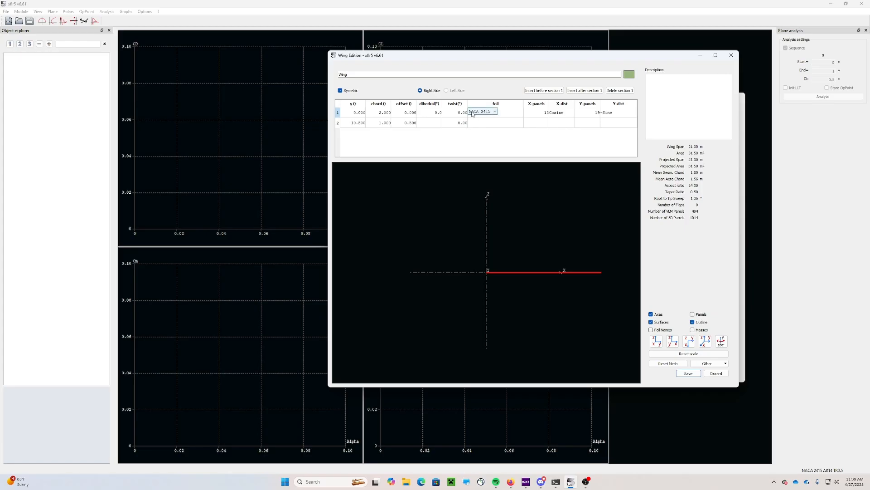
pyautogui.click(484, 125)
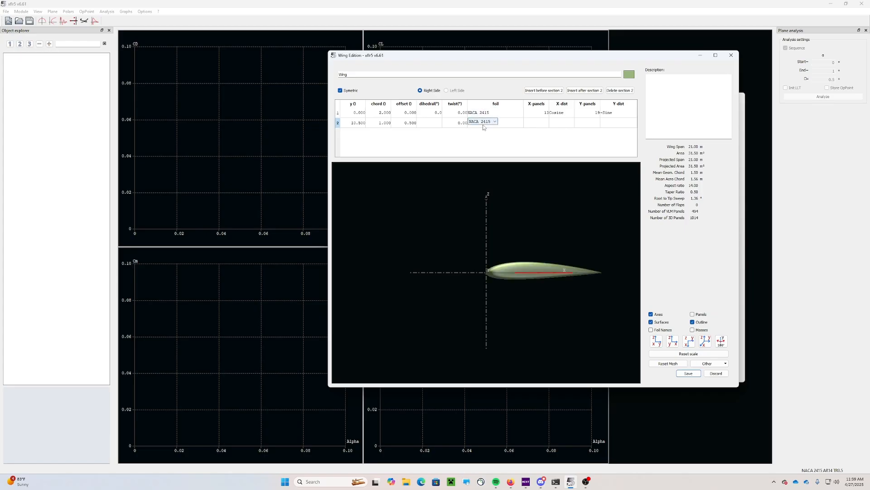
pyautogui.click(513, 123)
# Confirm NACA 2415 on the root section, then save the wing and the plane NACA 2415 AR14 TR0.5
pyautogui.moveTo(494, 229); pyautogui.dragTo(604, 287)
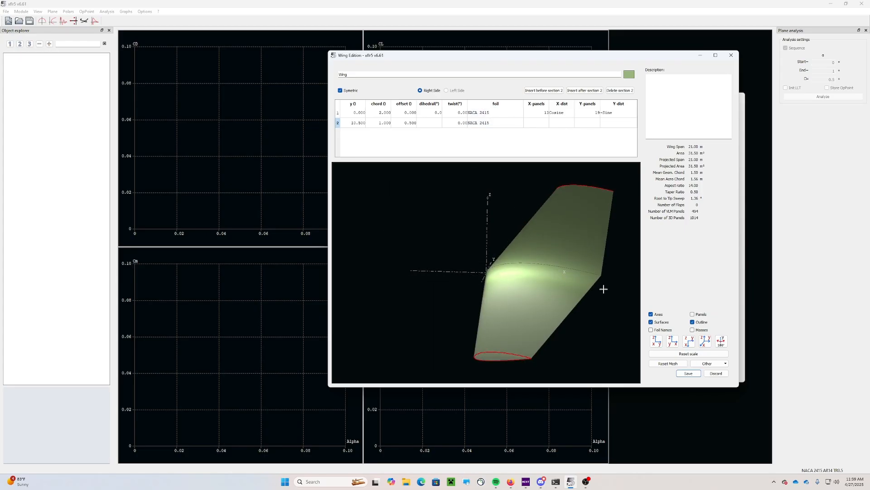
pyautogui.click(489, 113)
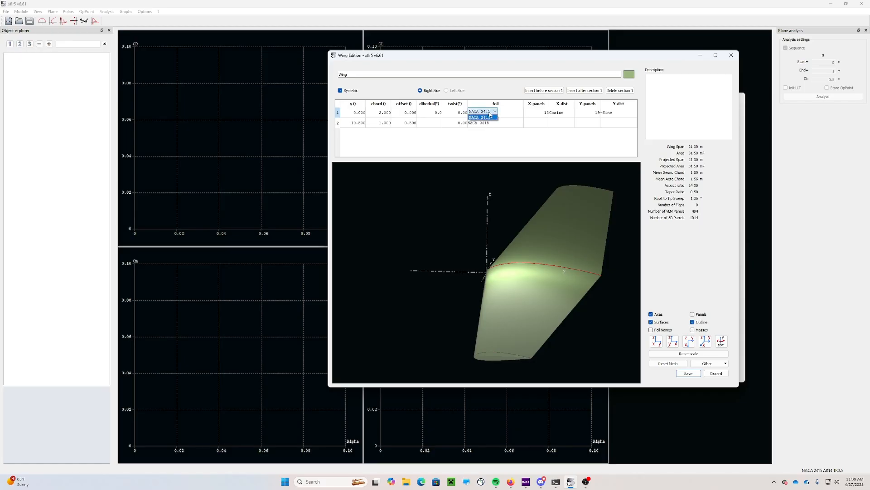
pyautogui.click(490, 116)
pyautogui.click(688, 373)
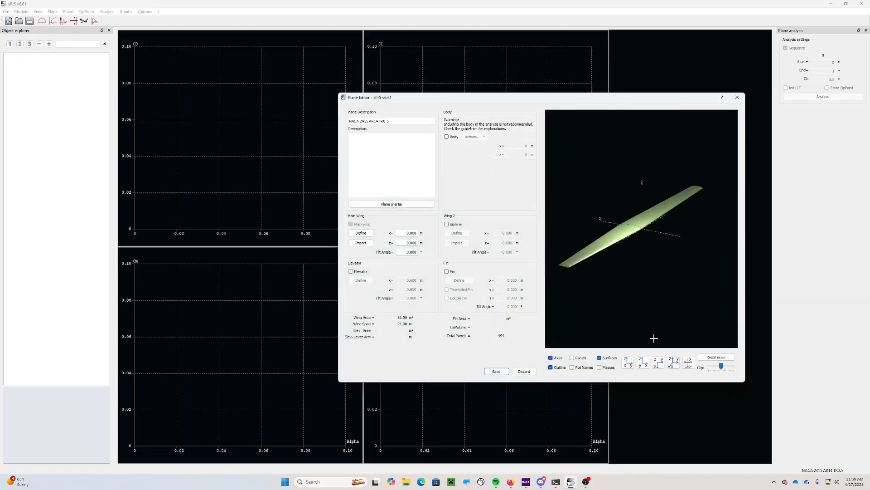
pyautogui.click(496, 371)
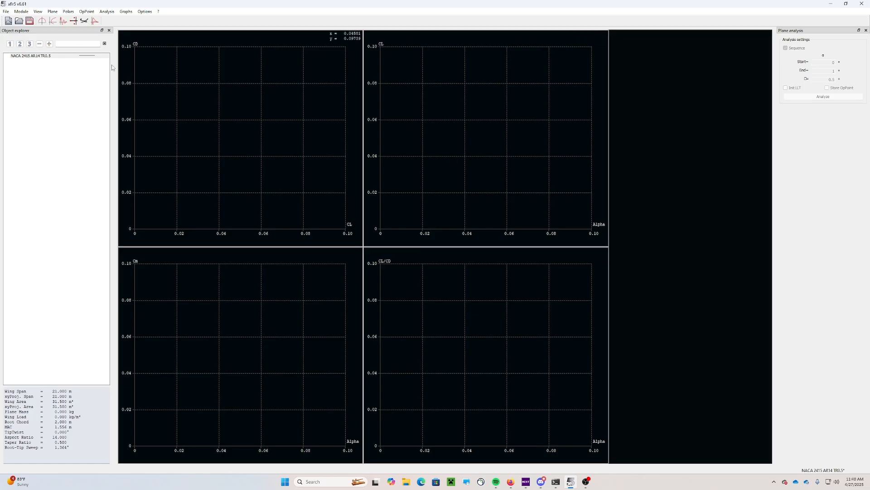
# Define a new Type 1 fixed-speed wing analysis with a freestream speed of 50 m/s
pyautogui.click(108, 12)
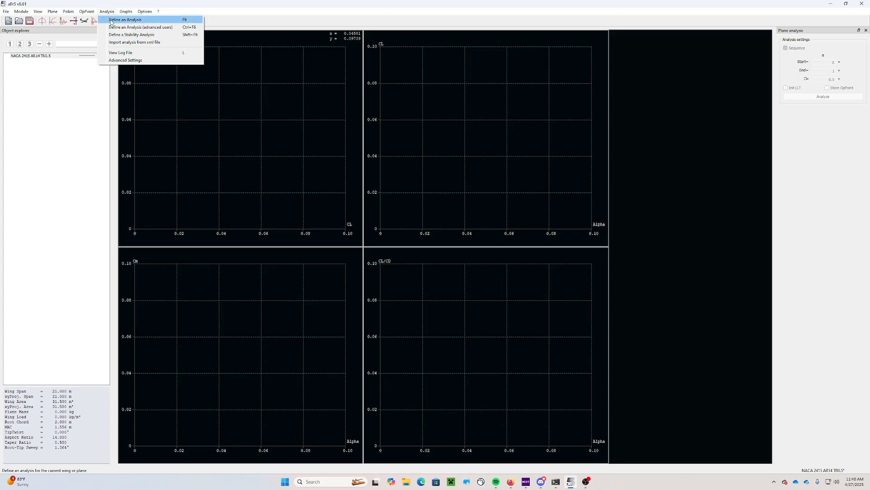
pyautogui.click(111, 19)
pyautogui.moveTo(511, 233); pyautogui.dragTo(512, 160)
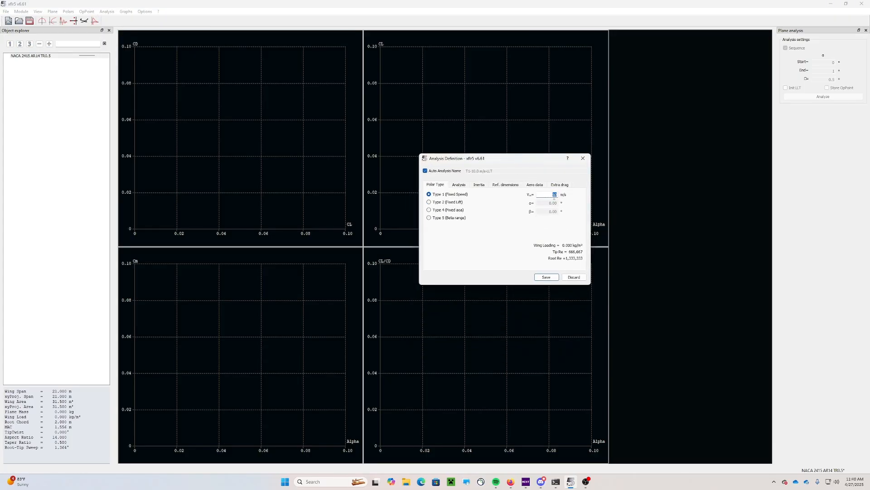
pyautogui.write('50')
pyautogui.press('Return')
# Review the method, inertia, reference, aero data and extra drag settings, then save the T1-50.0 m/s-LLT polar
pyautogui.click(460, 186)
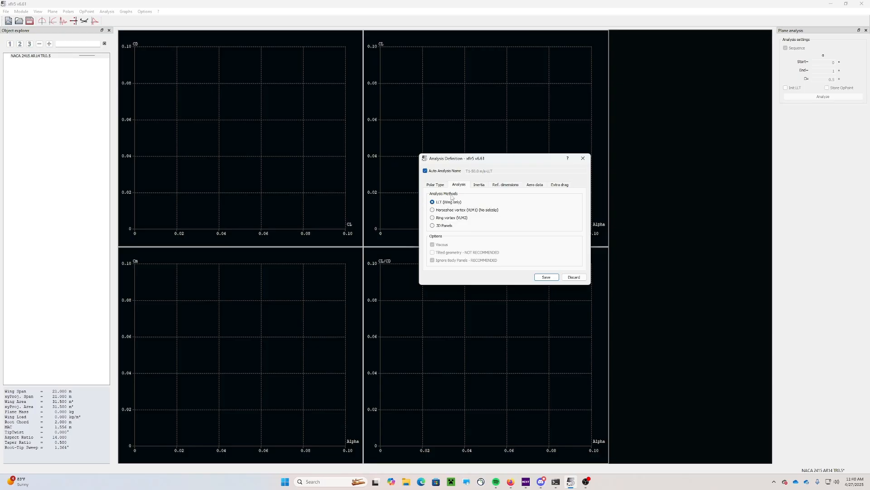
pyautogui.click(479, 186)
pyautogui.click(499, 186)
pyautogui.click(535, 186)
pyautogui.click(559, 186)
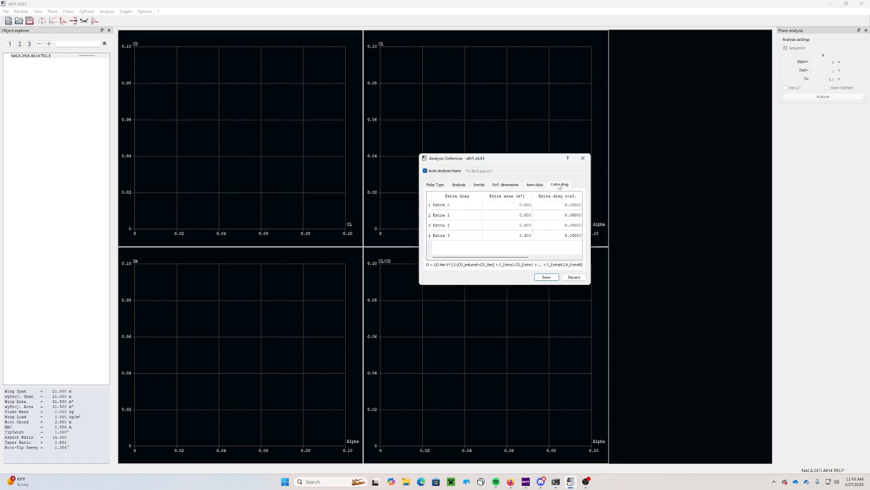
pyautogui.click(435, 186)
pyautogui.click(535, 186)
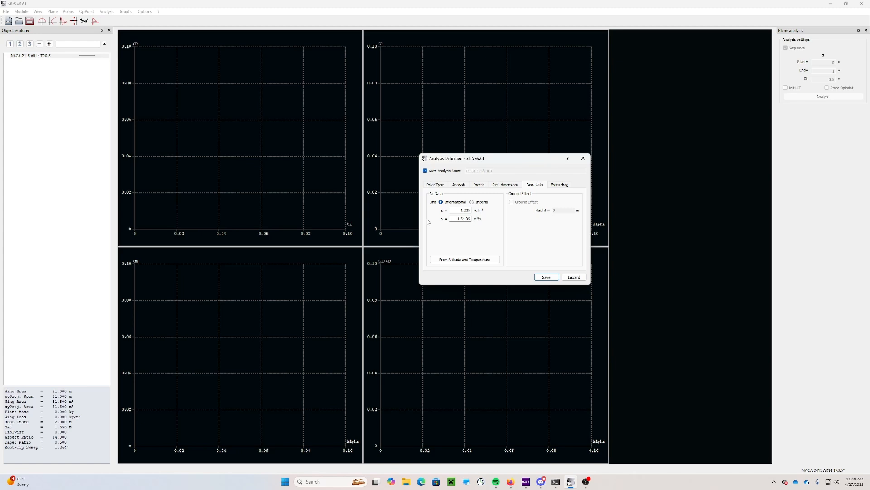
pyautogui.click(439, 188)
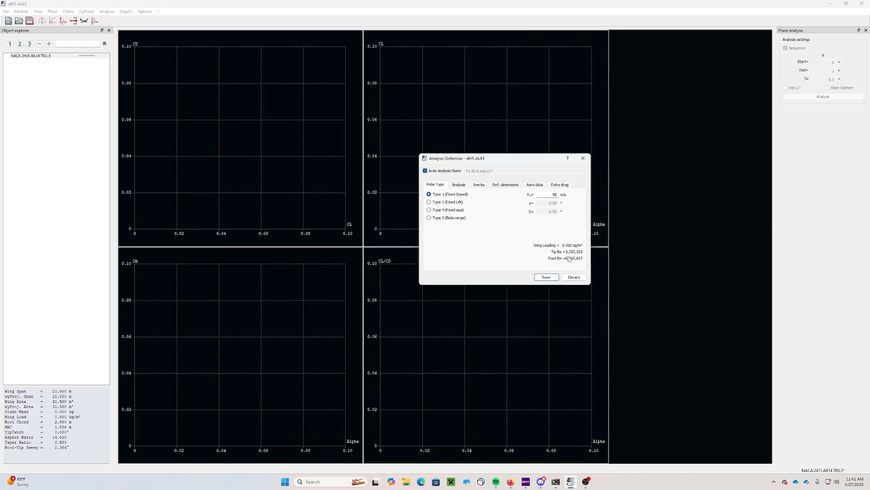
pyautogui.click(537, 186)
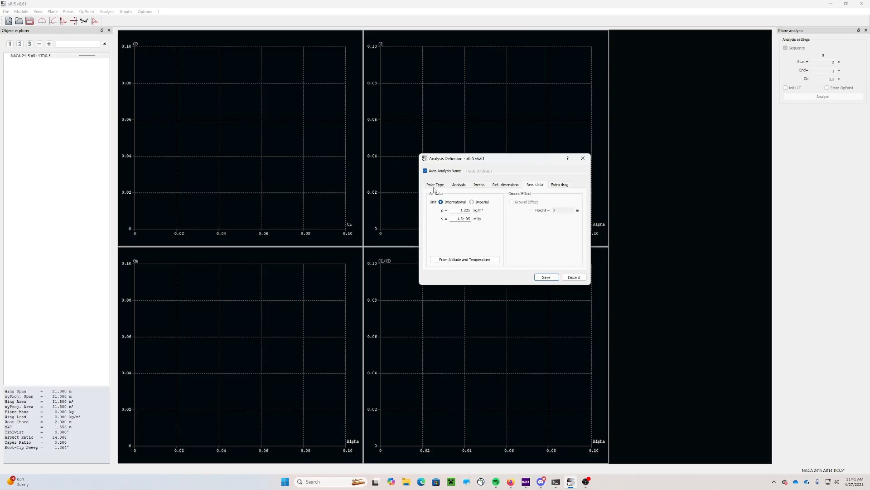
pyautogui.click(435, 186)
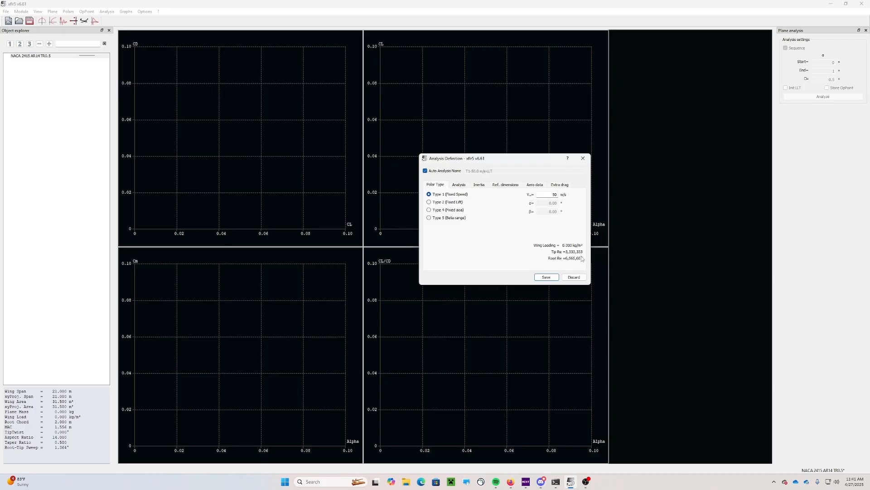
pyautogui.click(552, 278)
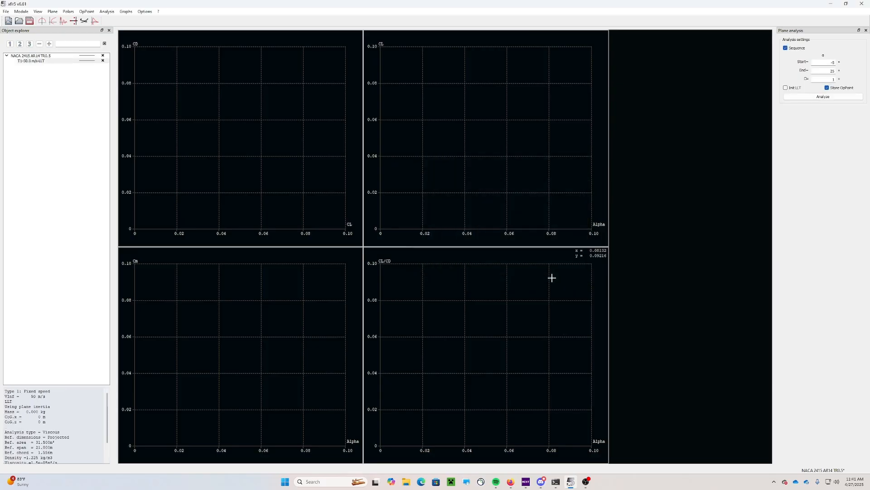
# Change the T1-50.0 m/s-LLT polar's line colour to magenta
pyautogui.click(86, 62)
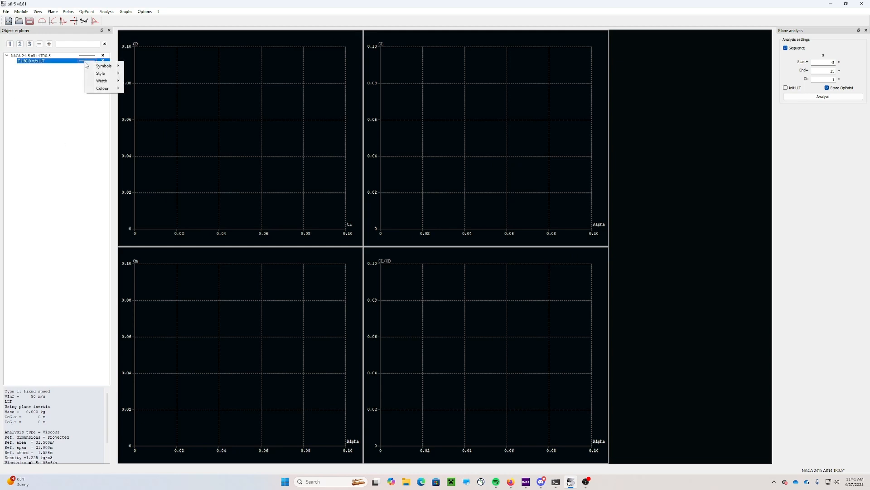
pyautogui.moveTo(103, 88)
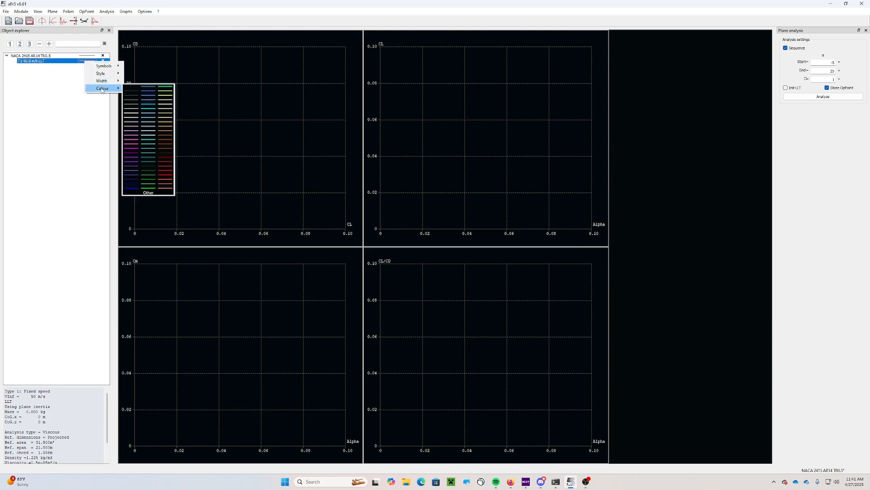
pyautogui.click(133, 150)
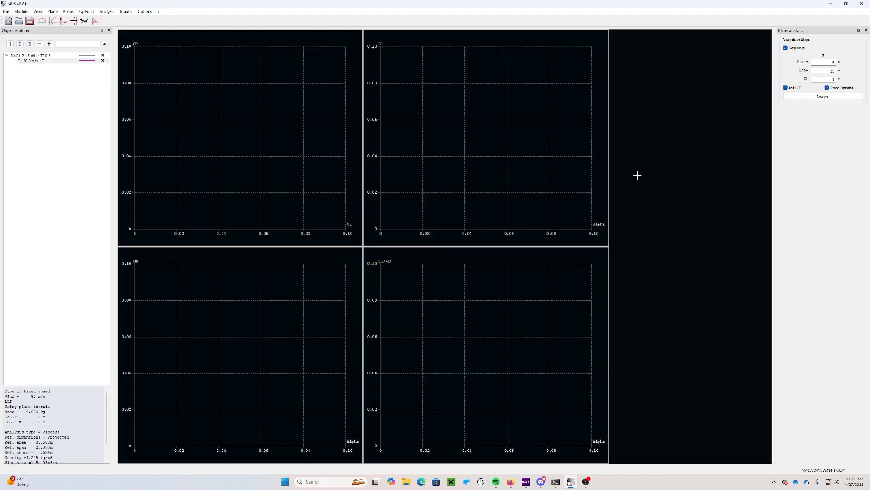
# Run the LLT analysis, check the log's Alpha 21 message and Reynolds 3969943, then close it
pyautogui.click(799, 98)
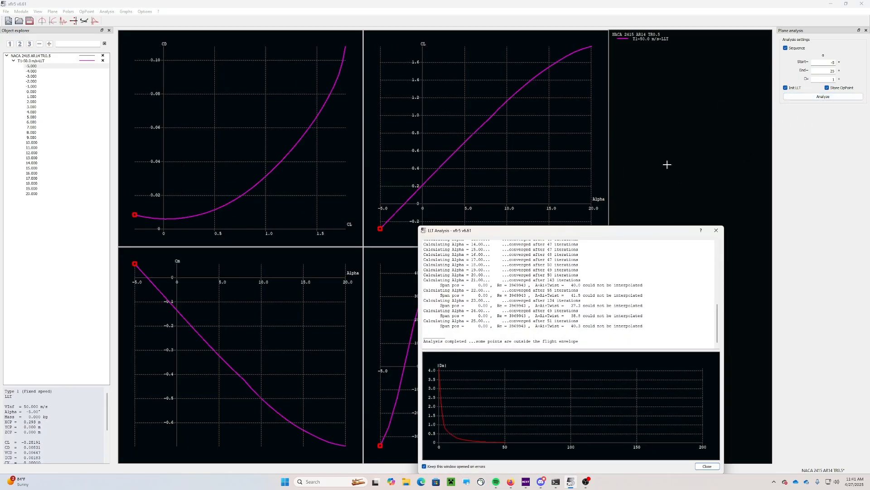
pyautogui.scroll(10, 569, 274)
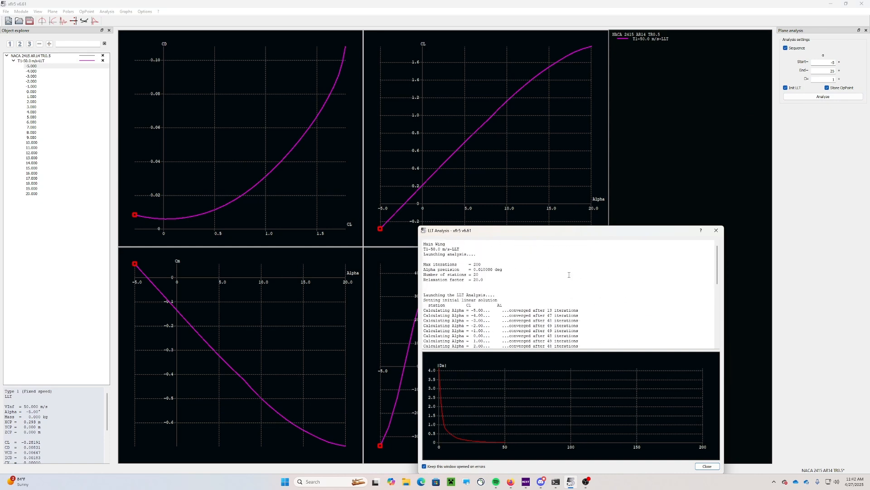
pyautogui.scroll(-3, 569, 274)
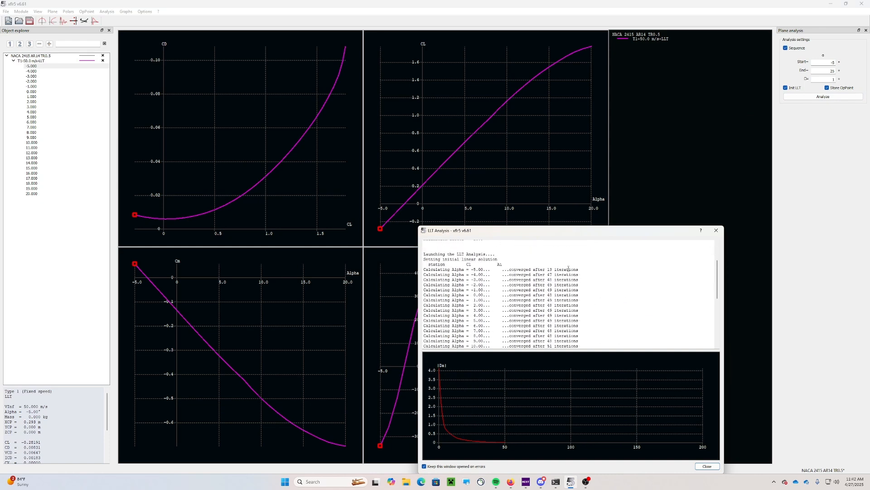
pyautogui.scroll(-4, 569, 269)
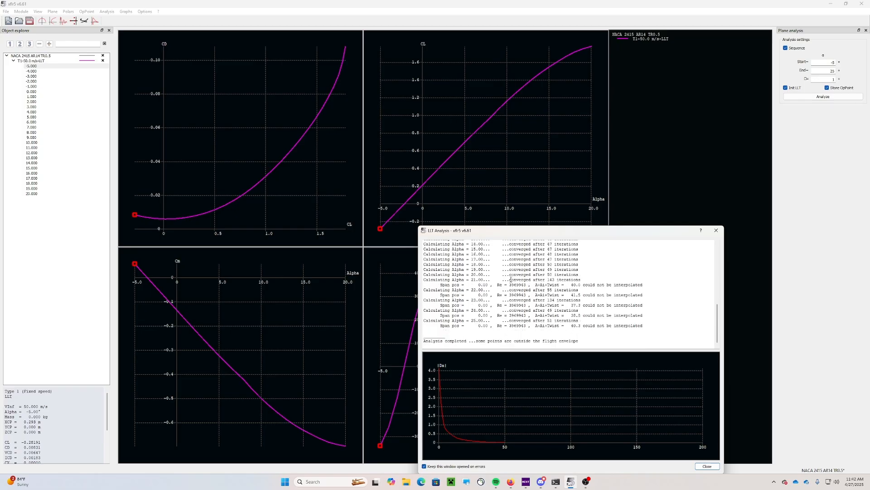
pyautogui.moveTo(510, 279); pyautogui.dragTo(662, 288)
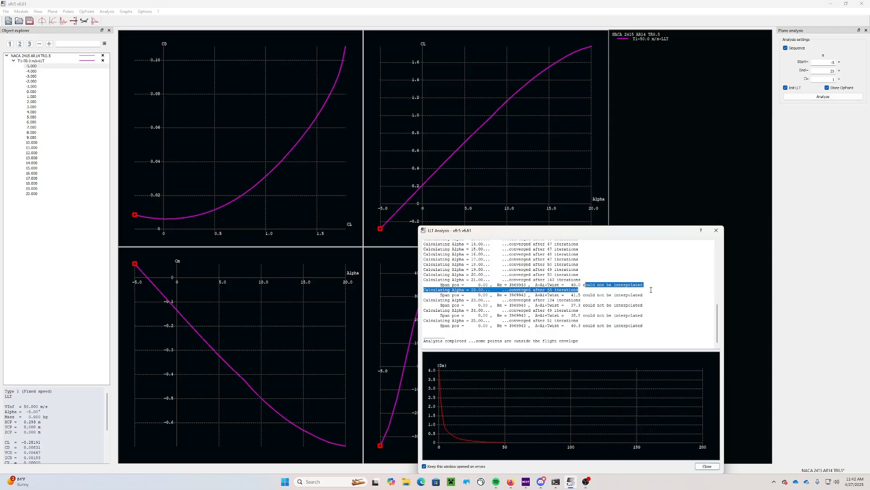
pyautogui.click(644, 289)
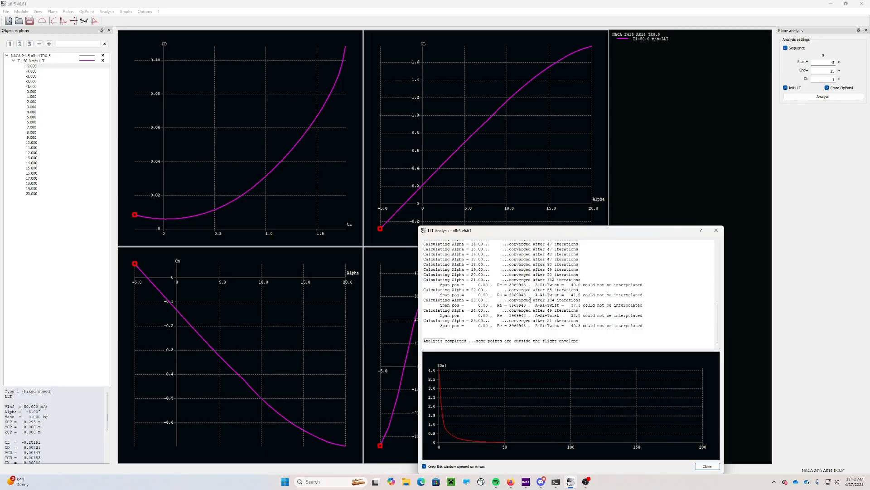
pyautogui.moveTo(510, 325); pyautogui.dragTo(526, 326)
pyautogui.hotkey('ctrl', 'c')
pyautogui.moveTo(616, 230); pyautogui.dragTo(621, 142)
pyautogui.click(712, 378)
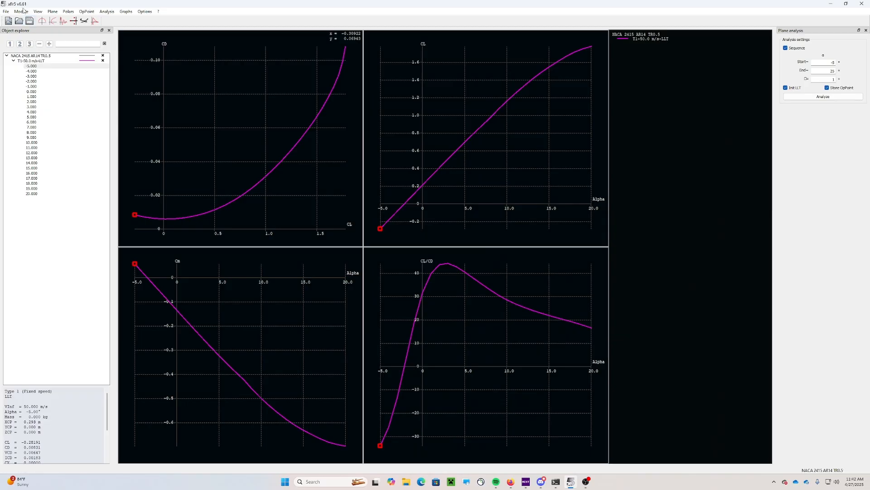
# In XFoil Direct Analysis, define a NACA 2415 foil analysis at Reynolds 3969943
pyautogui.click(24, 11)
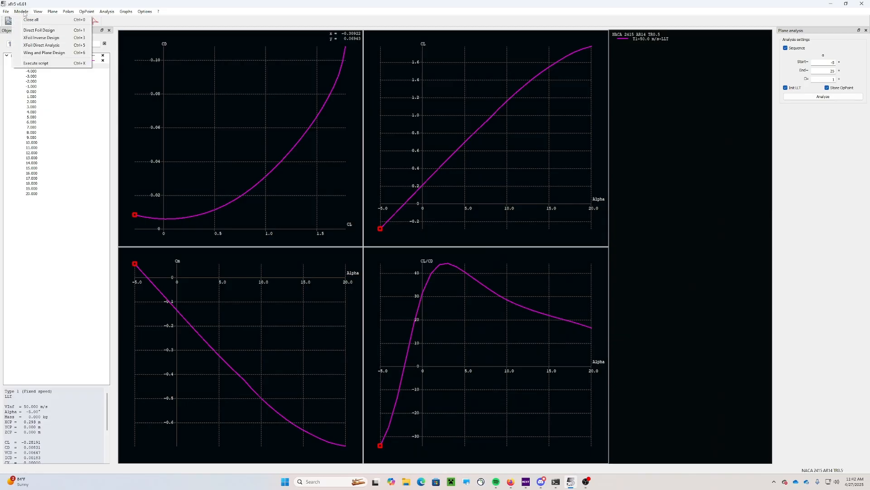
pyautogui.click(41, 45)
pyautogui.click(83, 11)
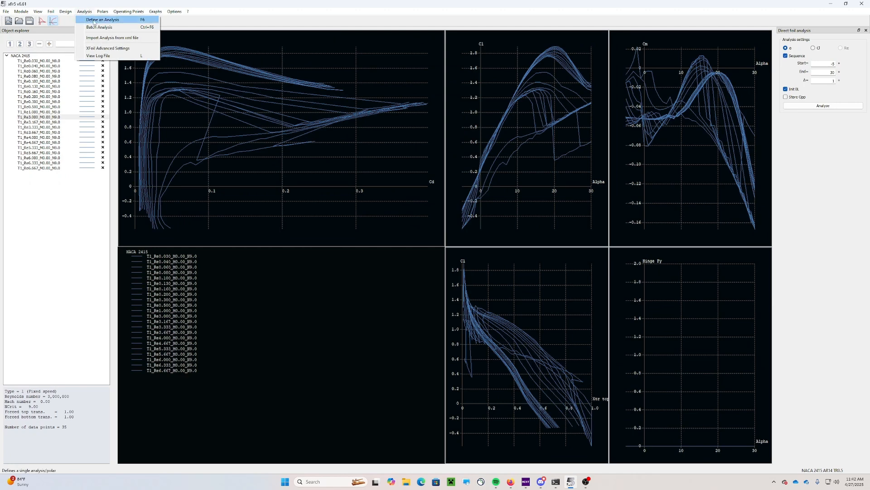
pyautogui.click(102, 19)
pyautogui.moveTo(415, 223); pyautogui.dragTo(446, 223)
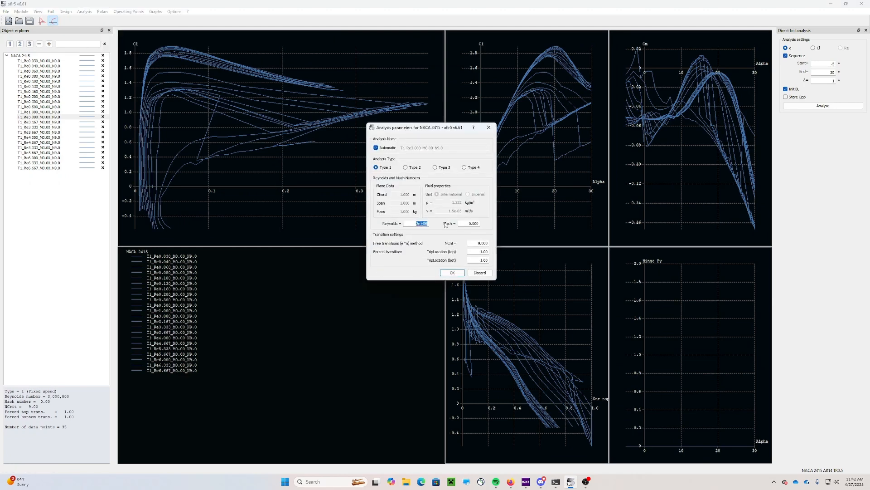
pyautogui.hotkey('ctrl', 'v')
pyautogui.click(460, 272)
# Run the foil analysis and return to the Wing and Plane Design module
pyautogui.click(824, 106)
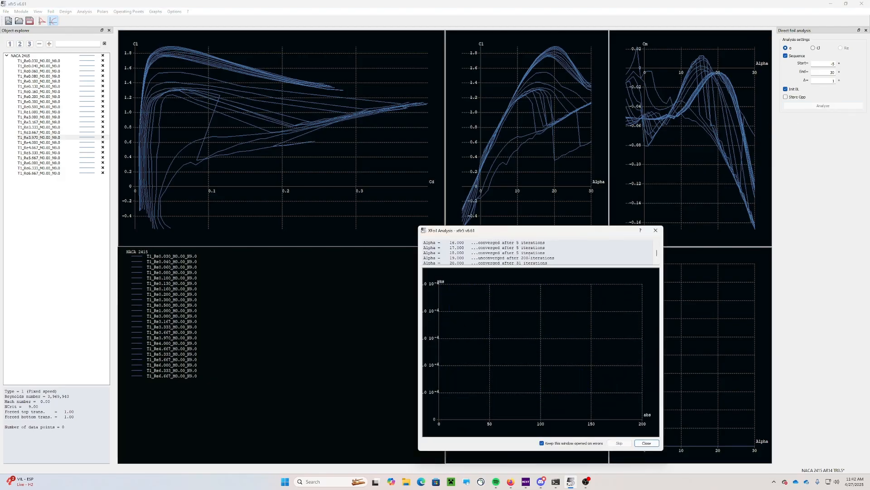
pyautogui.click(643, 442)
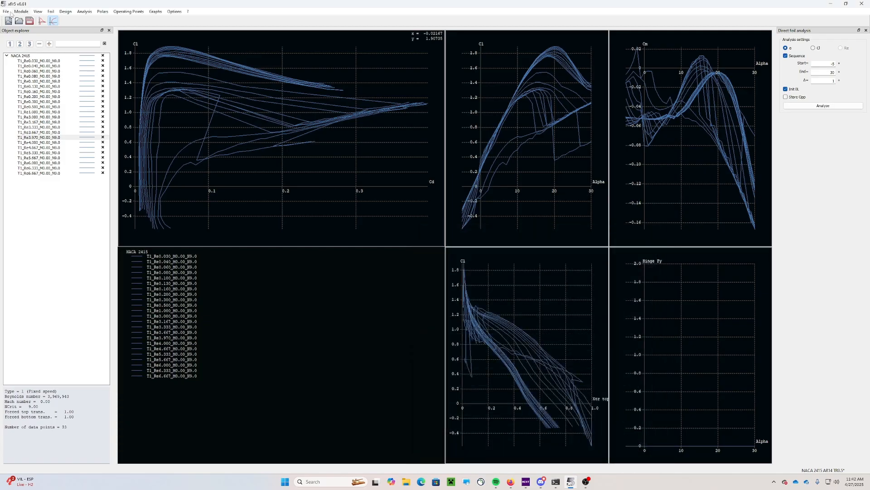
pyautogui.click(28, 12)
pyautogui.click(43, 54)
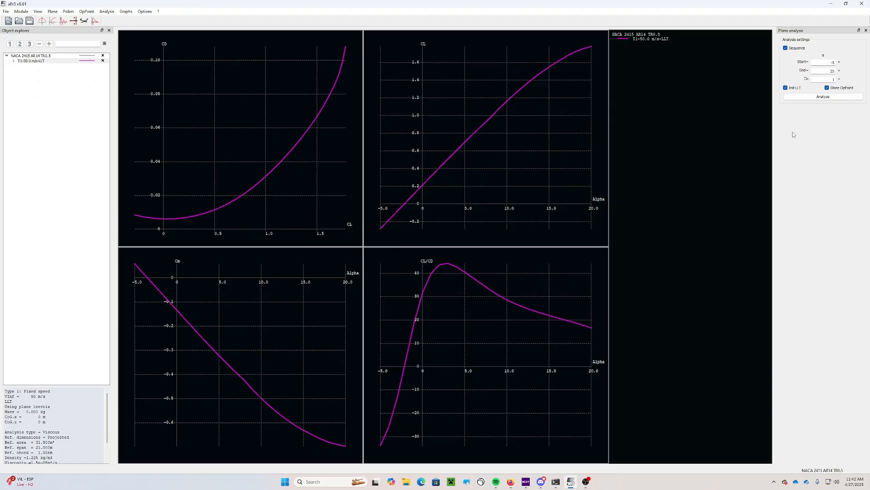
# Rerun the LLT analysis and inspect the Alpha 20.00 line and Alpha 23.00 interpolation warning
pyautogui.click(799, 97)
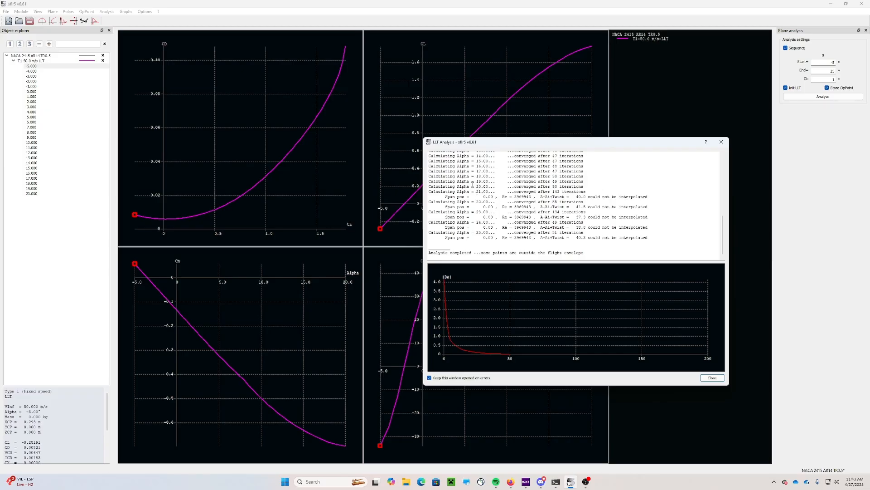
pyautogui.moveTo(474, 186); pyautogui.dragTo(589, 193)
pyautogui.moveTo(577, 212); pyautogui.dragTo(509, 212)
pyautogui.click(630, 217)
pyautogui.moveTo(540, 196); pyautogui.dragTo(587, 197)
# Close the LLT log and open the Graph Settings for the Cm-Alpha graph
pyautogui.click(602, 256)
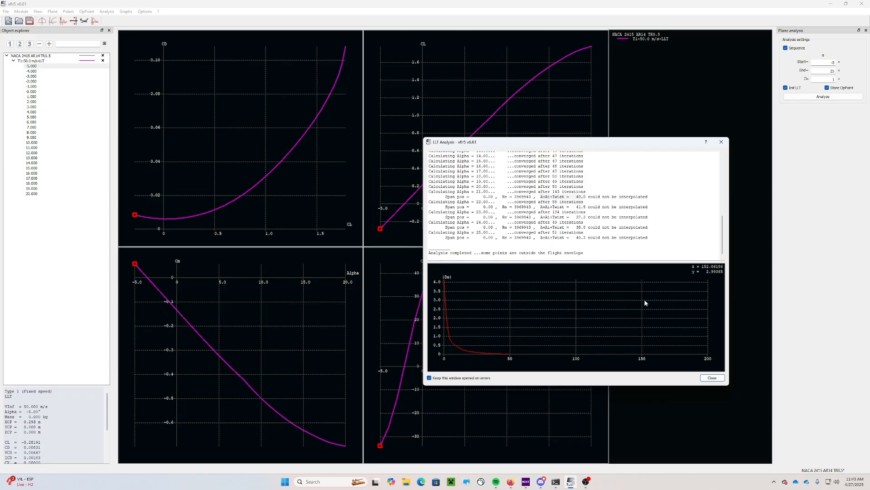
pyautogui.click(711, 379)
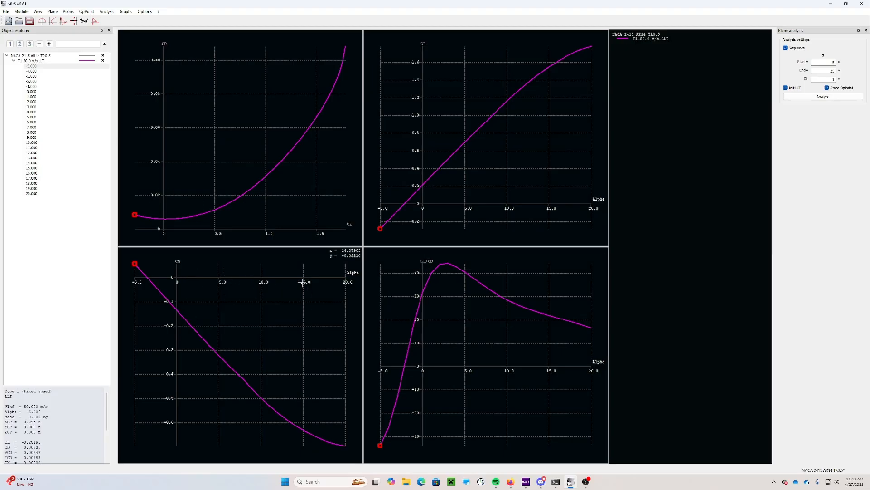
pyautogui.rightClick(247, 270)
pyautogui.moveTo(281, 314)
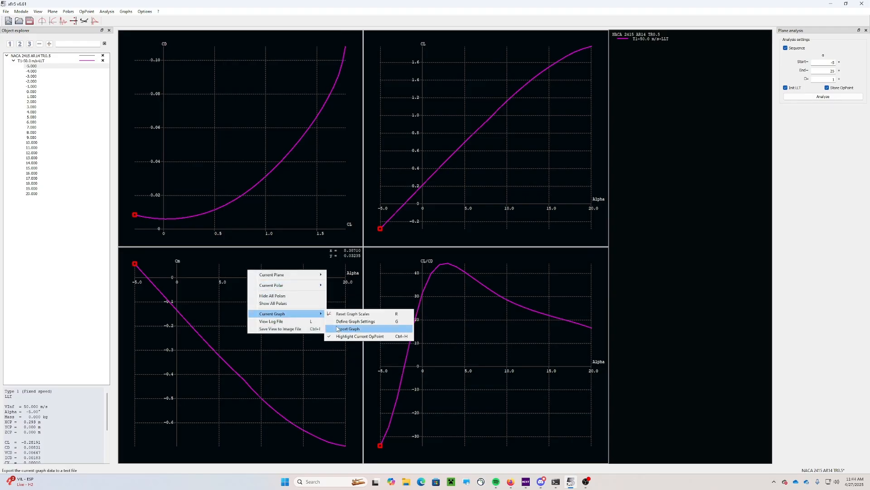
pyautogui.click(341, 322)
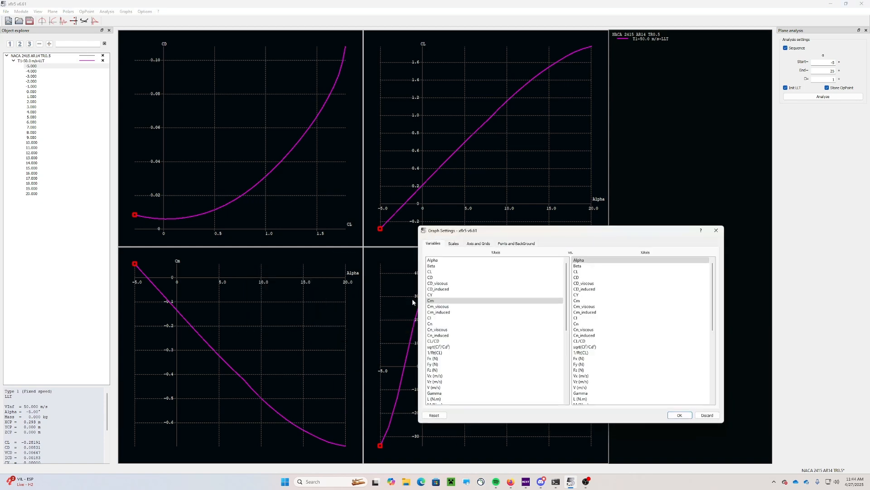
# Plot CD instead of Cm against Alpha in the bottom-left graph, then show the operating-point graphs
pyautogui.click(716, 230)
pyautogui.rightClick(271, 275)
pyautogui.moveTo(304, 318)
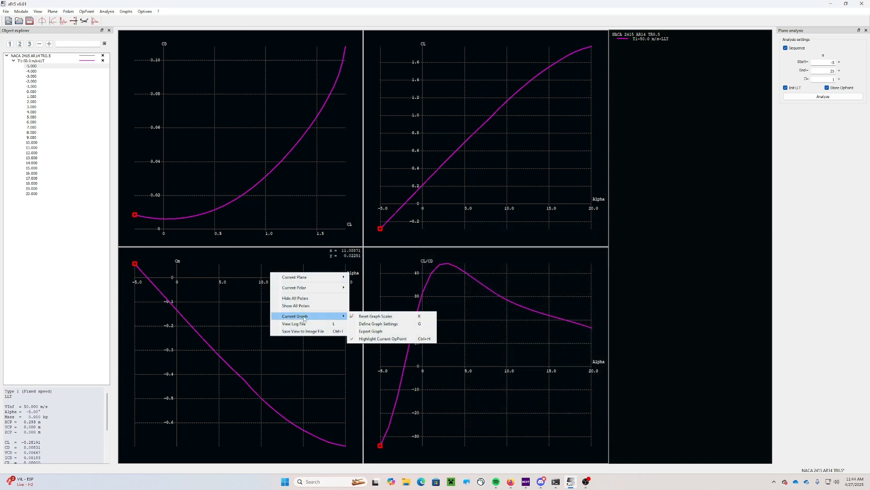
pyautogui.click(369, 324)
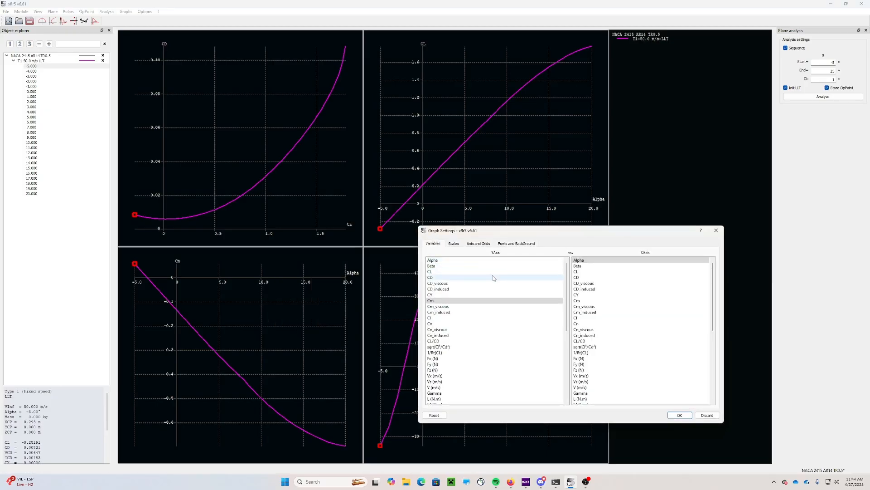
pyautogui.scroll(-8, 465, 286)
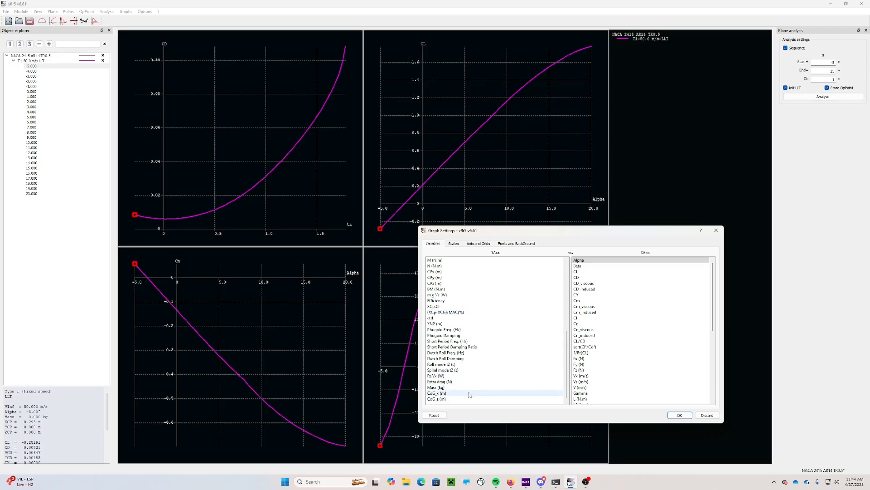
pyautogui.scroll(7, 466, 363)
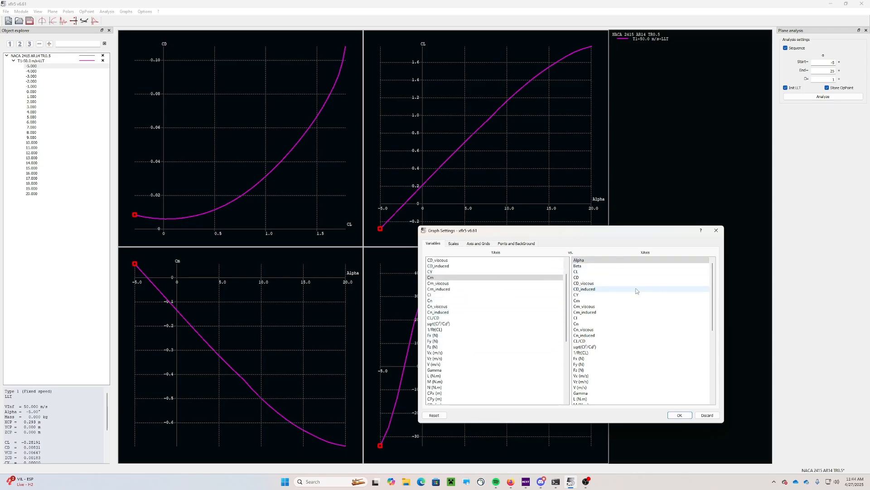
pyautogui.scroll(-4, 634, 292)
pyautogui.scroll(-6, 634, 294)
pyautogui.scroll(10, 627, 277)
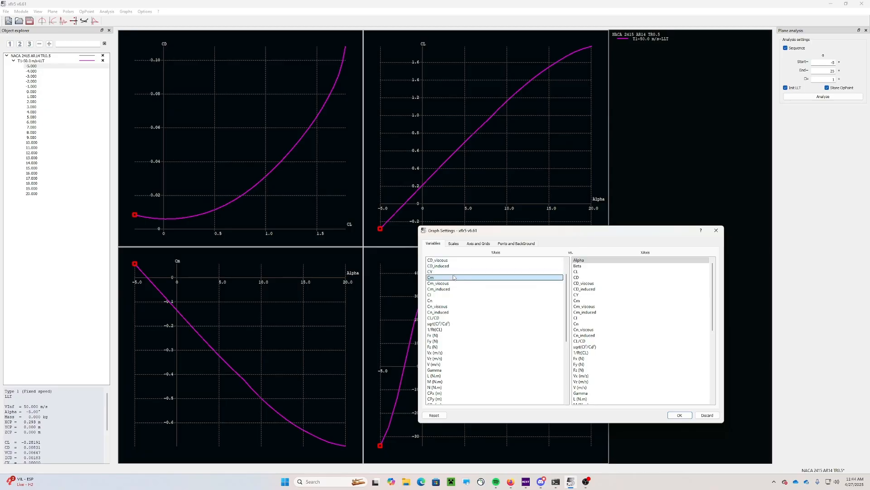
pyautogui.scroll(2, 454, 313)
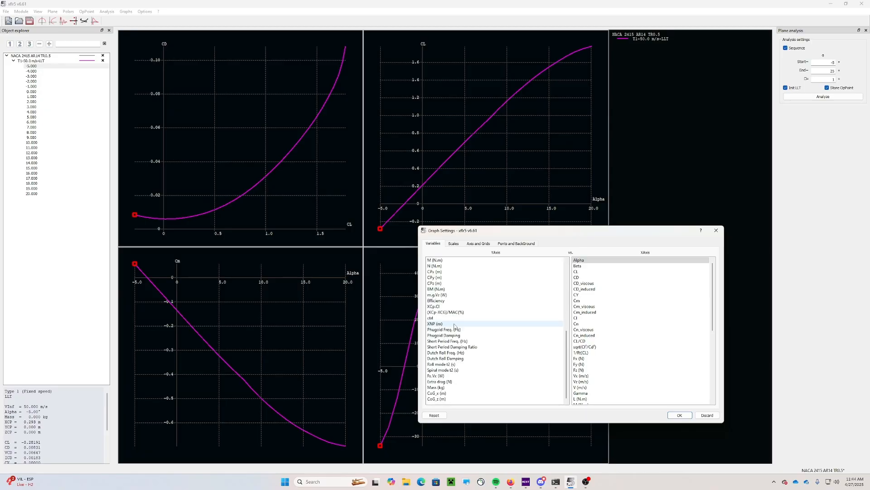
pyautogui.click(454, 277)
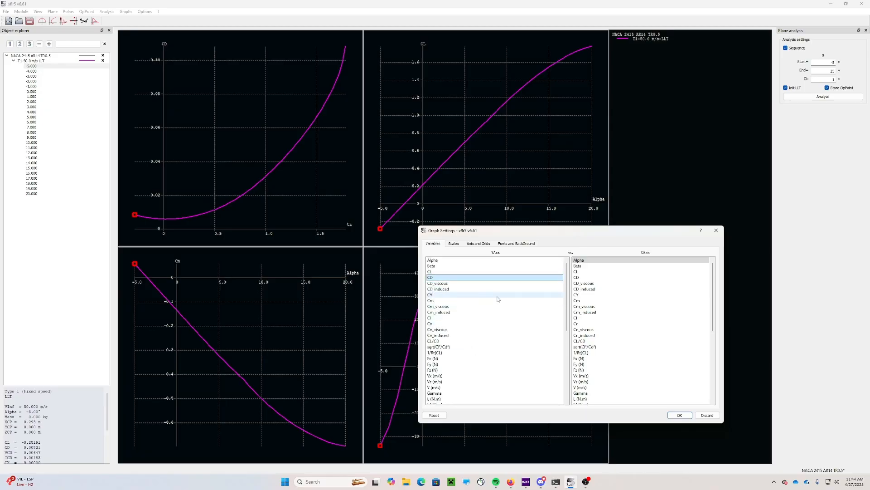
pyautogui.click(680, 415)
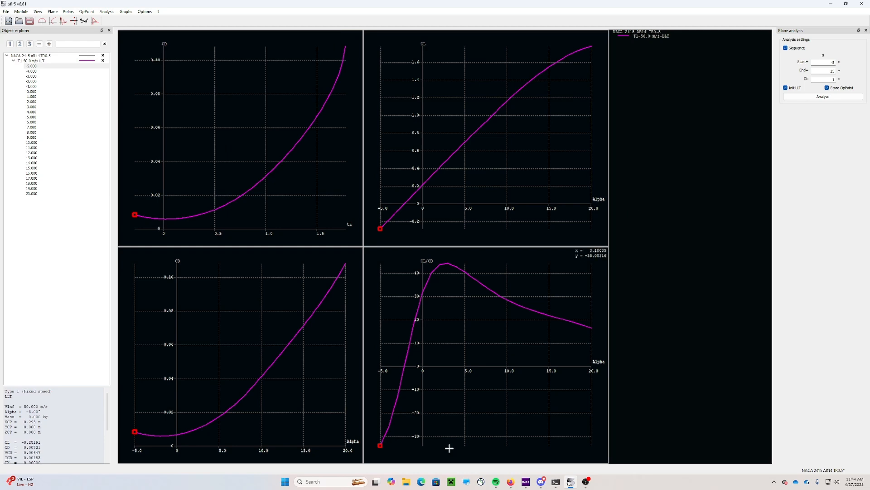
pyautogui.click(42, 20)
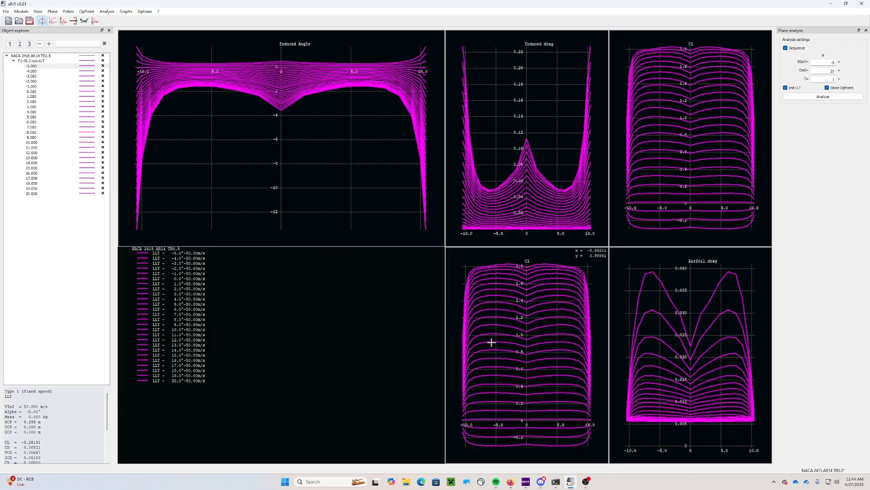
# Return to the polar view showing CD-CL, CL-Alpha, CD-Alpha and CL/CD-Alpha graphs
pyautogui.click(53, 21)
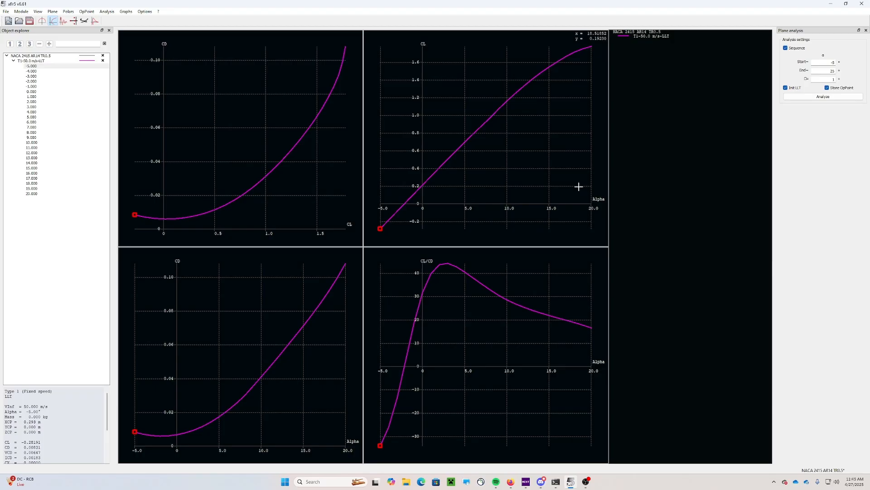
# Export the data of the CD-versus-CL graph
pyautogui.rightClick(329, 165)
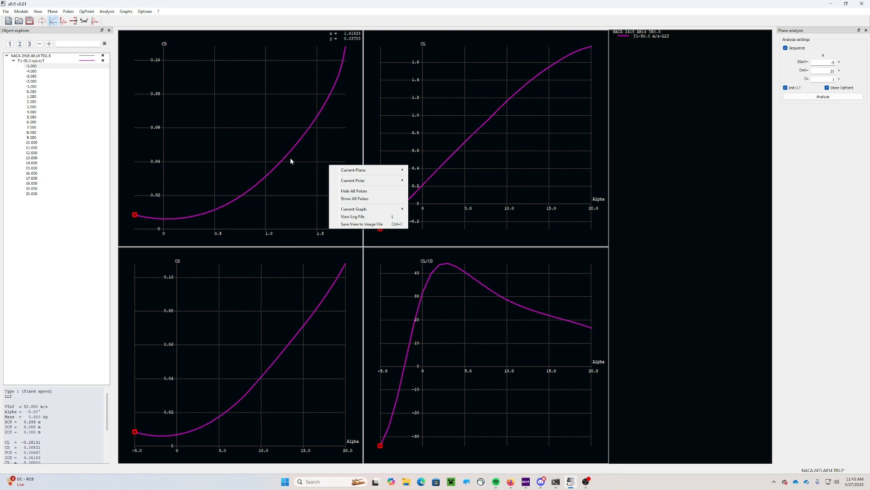
pyautogui.click(658, 147)
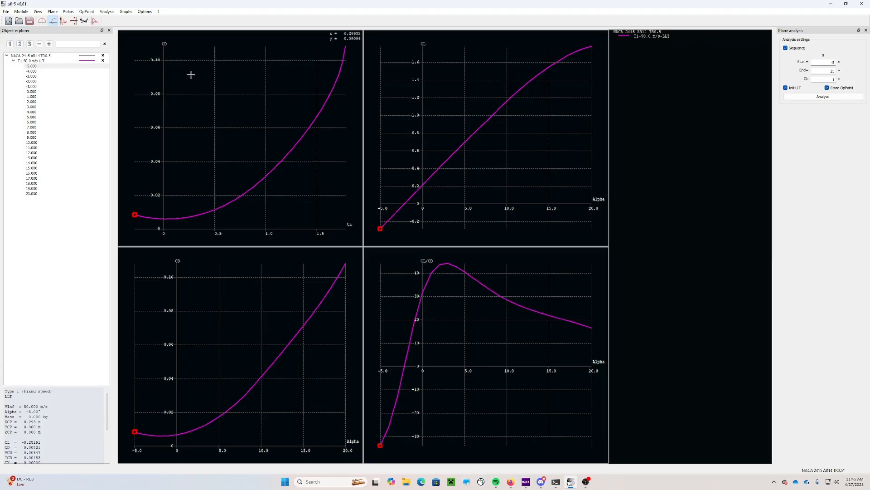
pyautogui.rightClick(216, 95)
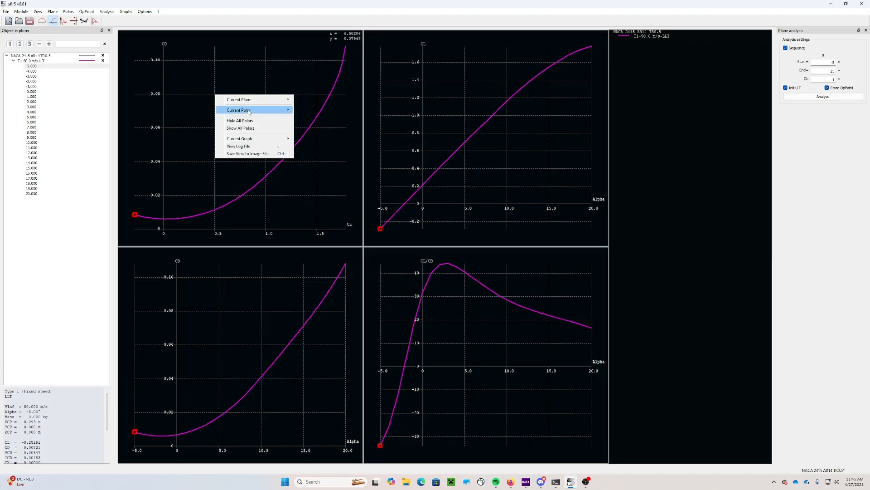
pyautogui.moveTo(259, 142)
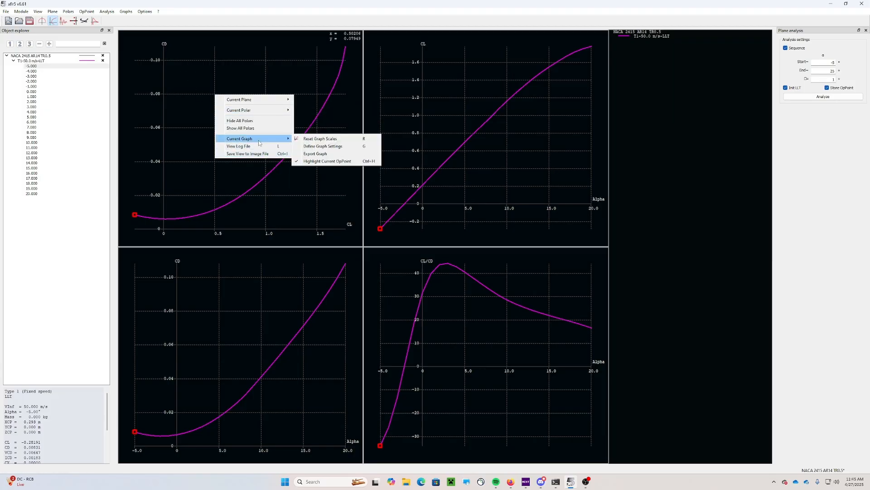
pyautogui.click(315, 156)
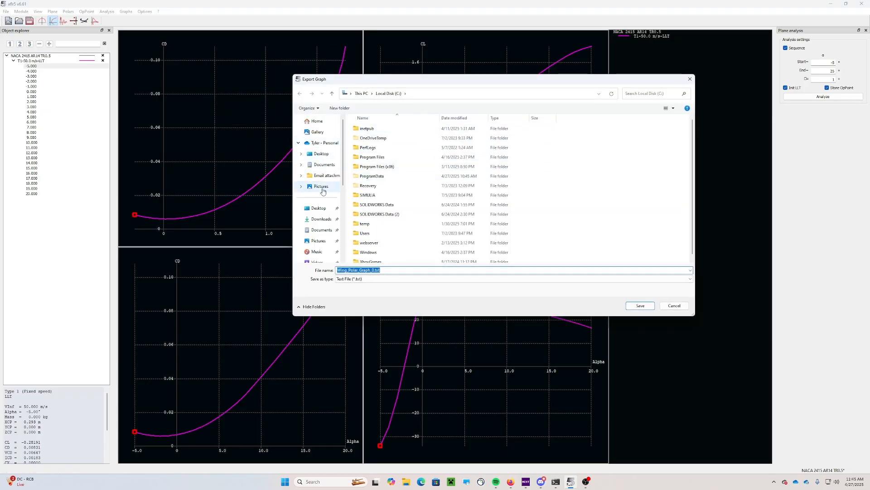
# Save it as 'CL vs CD AR14 TR0.5' in the XFLR5 Project's Video Files folder
pyautogui.click(319, 208)
pyautogui.doubleClick(376, 156)
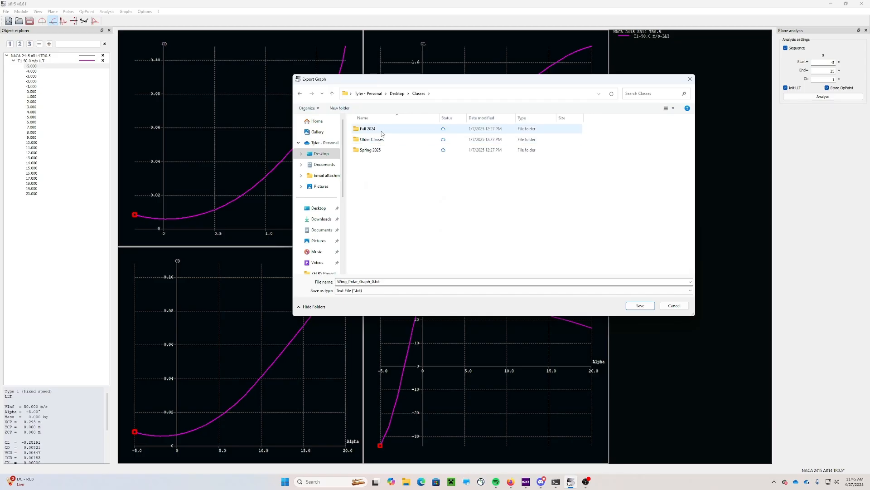
pyautogui.doubleClick(372, 150)
pyautogui.doubleClick(383, 129)
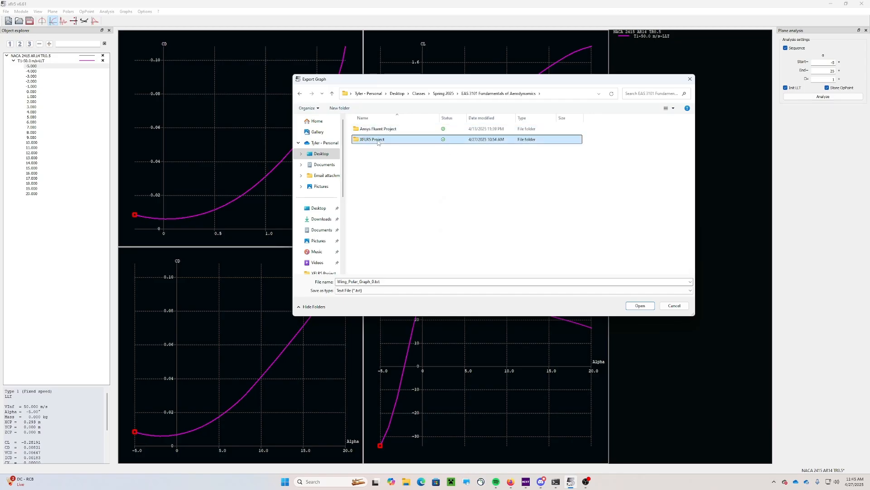
pyautogui.doubleClick(372, 140)
pyautogui.doubleClick(380, 257)
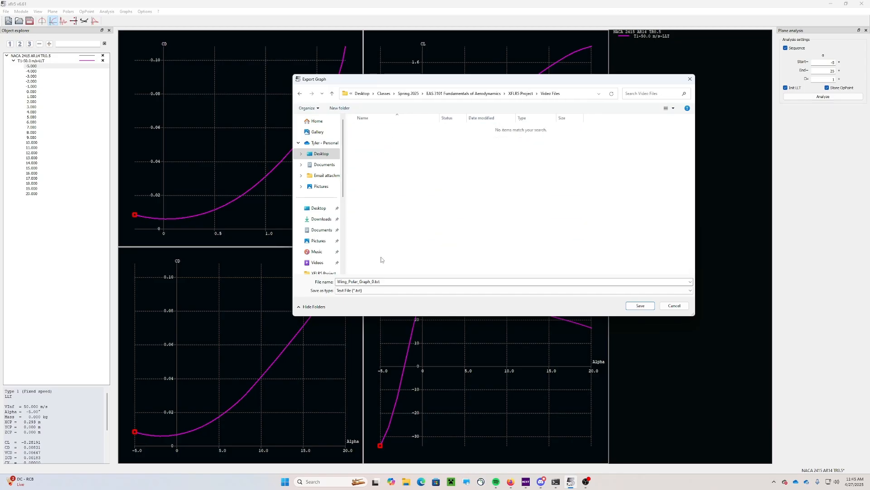
pyautogui.doubleClick(386, 281)
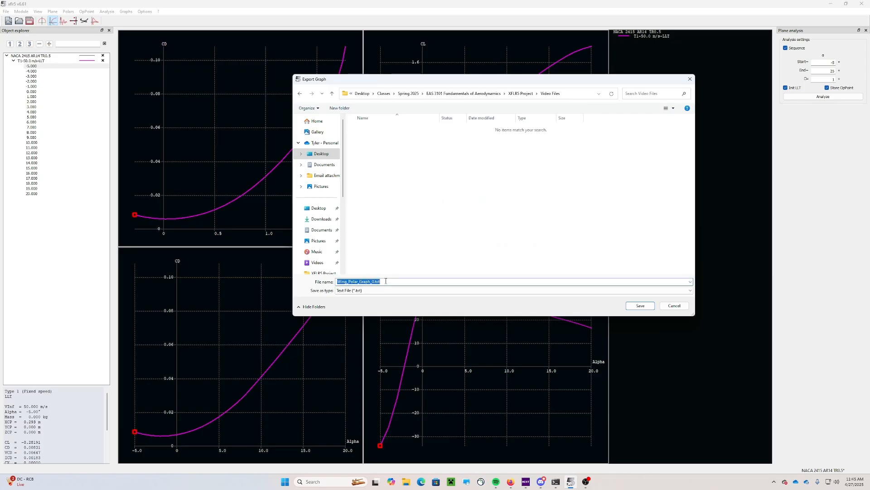
pyautogui.write('CL vs CD AR14 TR0.5')
pyautogui.moveTo(380, 281); pyautogui.dragTo(354, 281)
pyautogui.hotkey('ctrl', 'c')
pyautogui.click(551, 256)
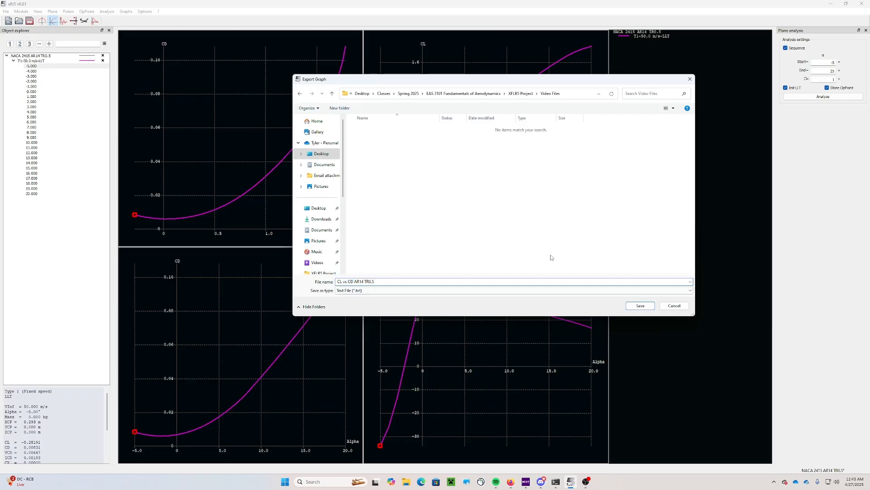
pyautogui.click(641, 306)
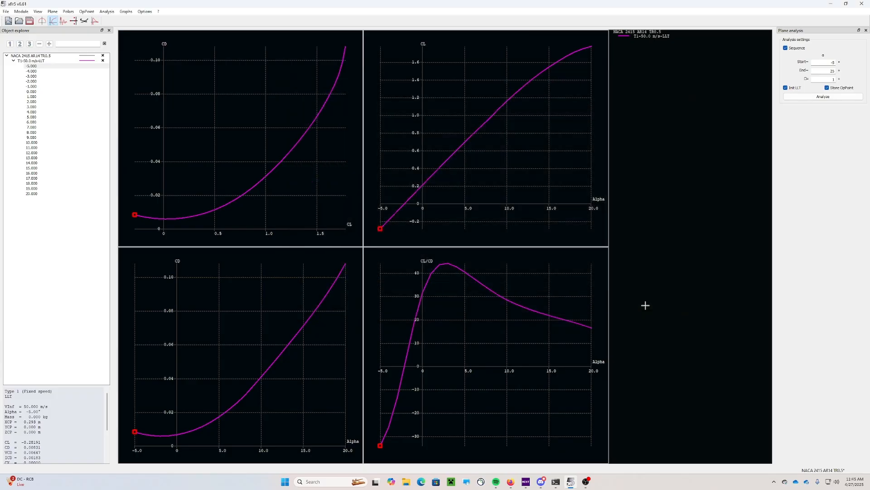
# Rename the T1-50.0 m/s-LLT wing polar to 'NACA 2415 AR14 TR0.5'
pyautogui.click(36, 61)
pyautogui.rightClick(25, 62)
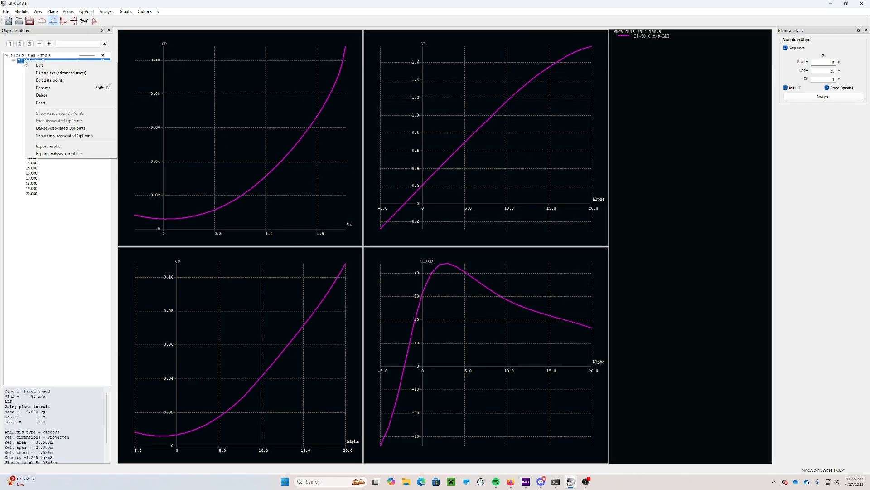
pyautogui.click(23, 80)
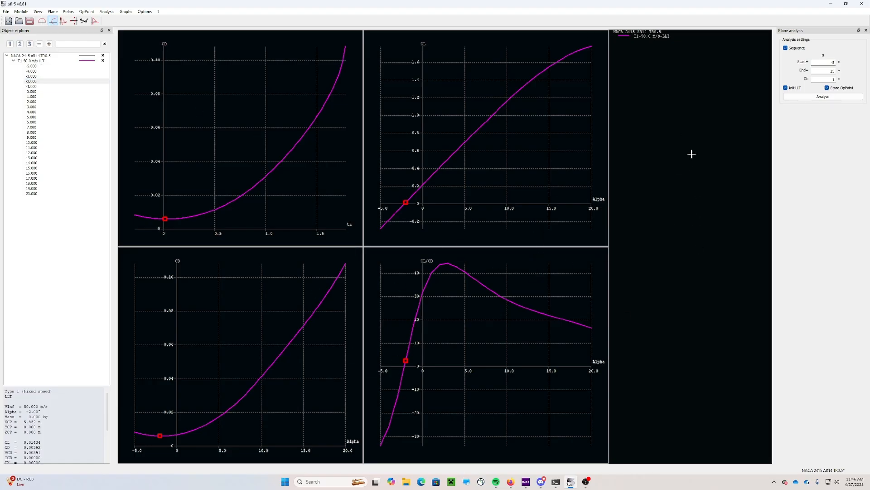
pyautogui.rightClick(35, 62)
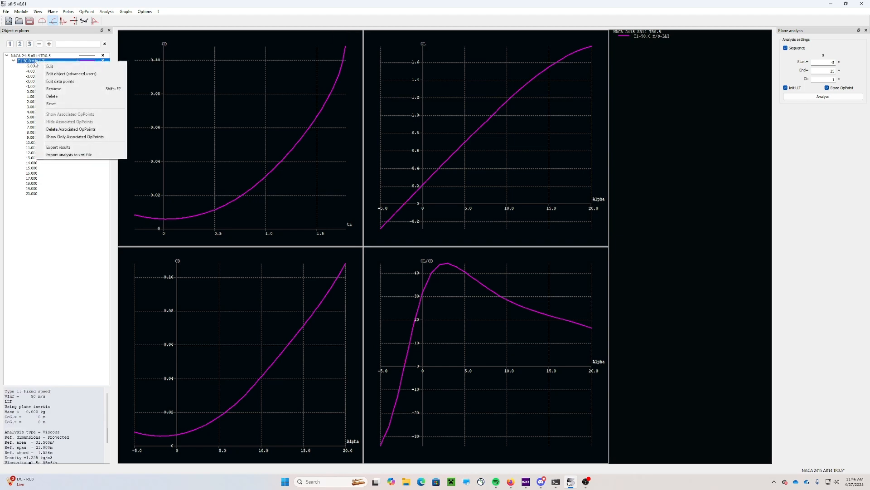
pyautogui.click(53, 90)
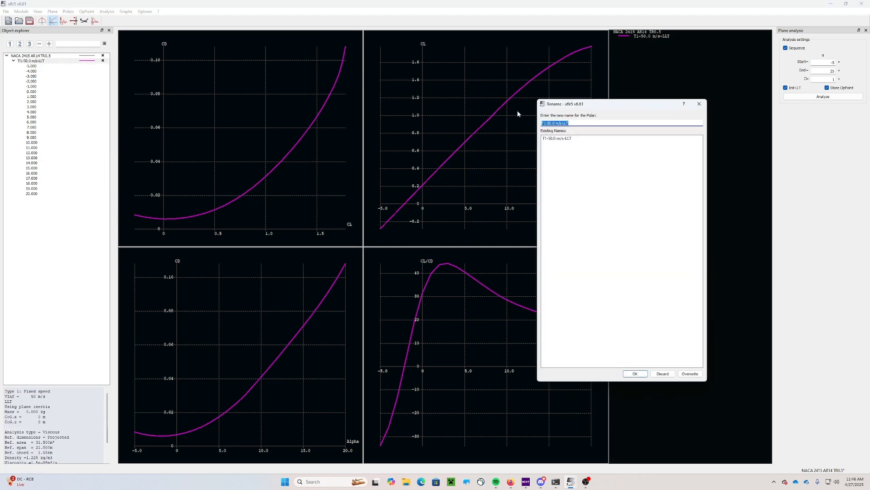
pyautogui.hotkey('ctrl', 'v')
pyautogui.press('Home')
pyautogui.write('NACA 2415')
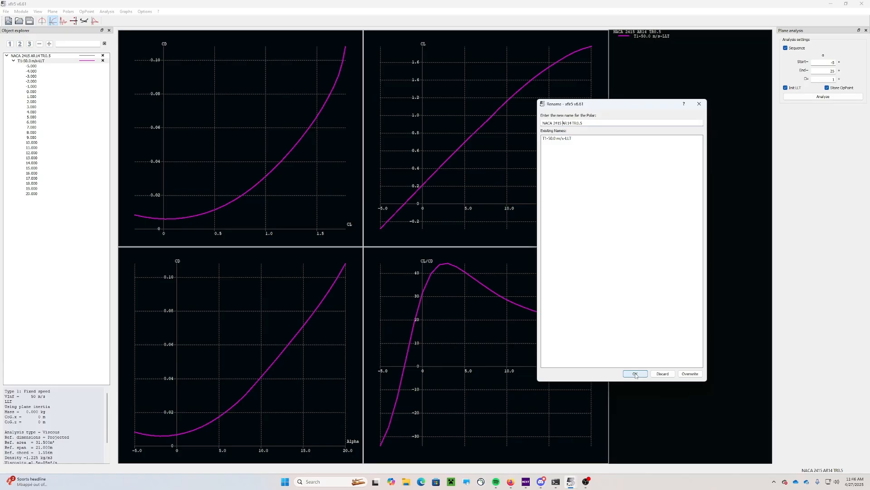
pyautogui.click(636, 375)
# Export the CD-versus-CL graph data as the comma-separated file 'CL vs CD.csv'
pyautogui.rightClick(243, 105)
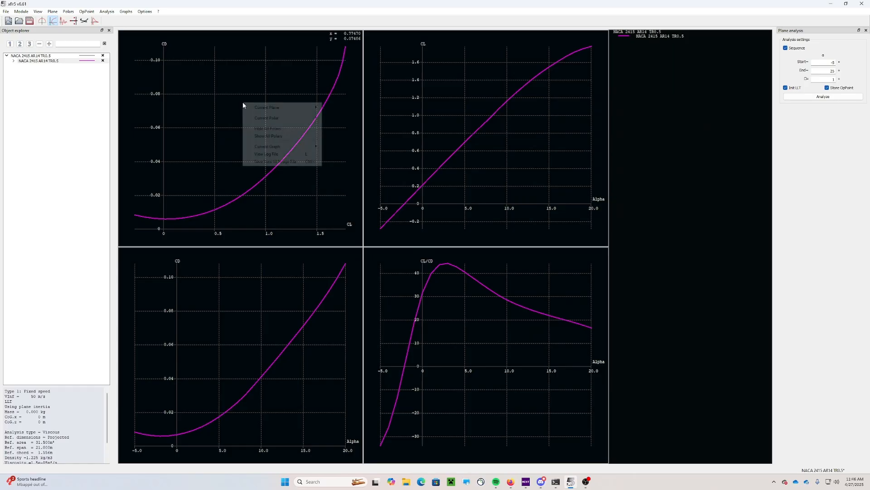
pyautogui.moveTo(272, 147)
pyautogui.click(358, 163)
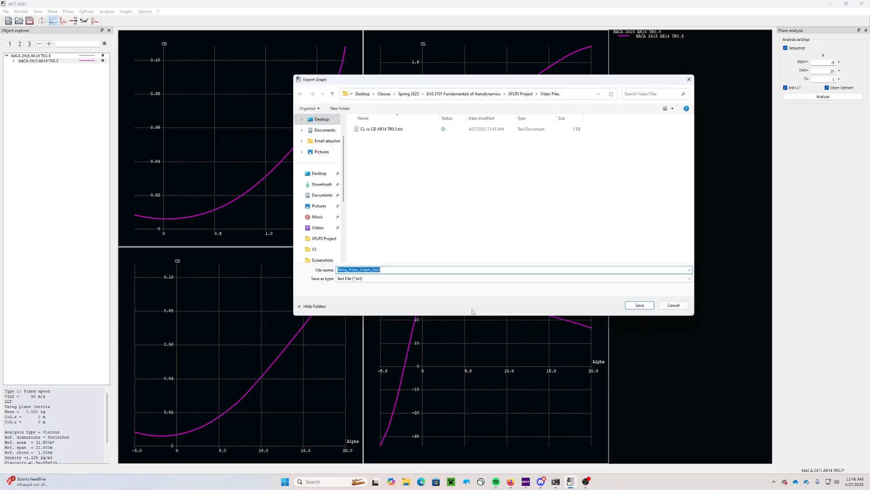
pyautogui.click(383, 278)
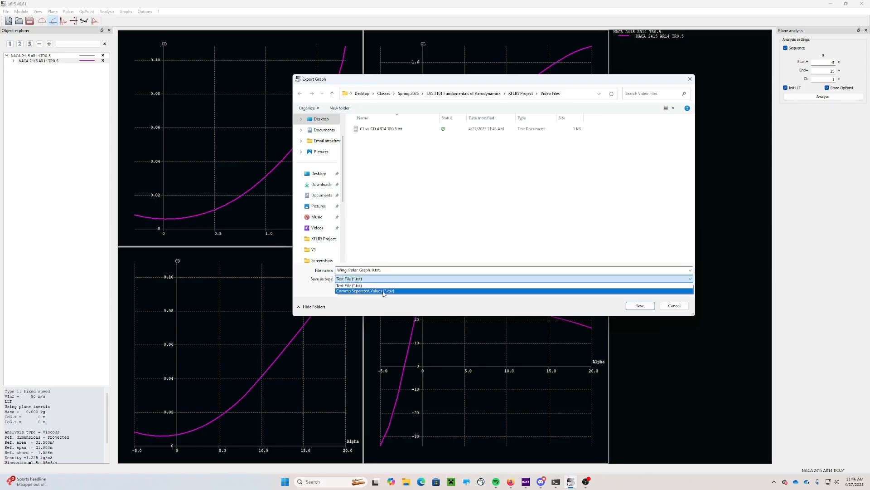
pyautogui.click(383, 290)
pyautogui.click(387, 270)
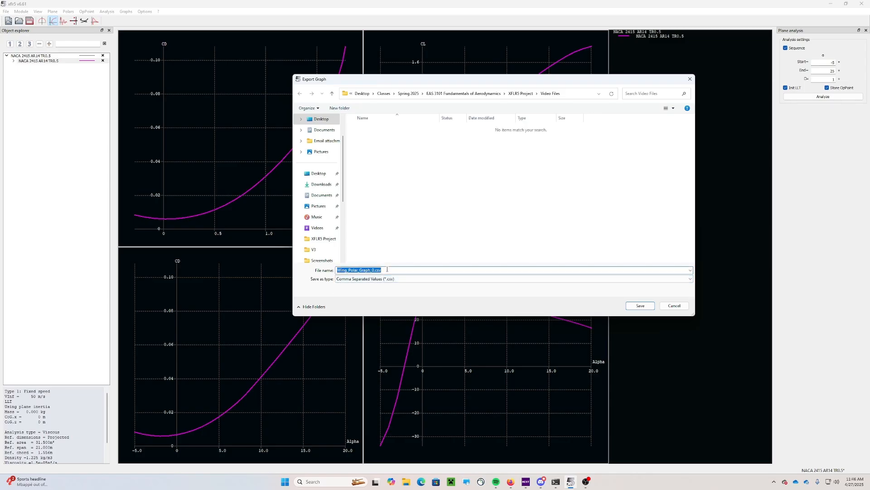
pyautogui.write('CL vs CD')
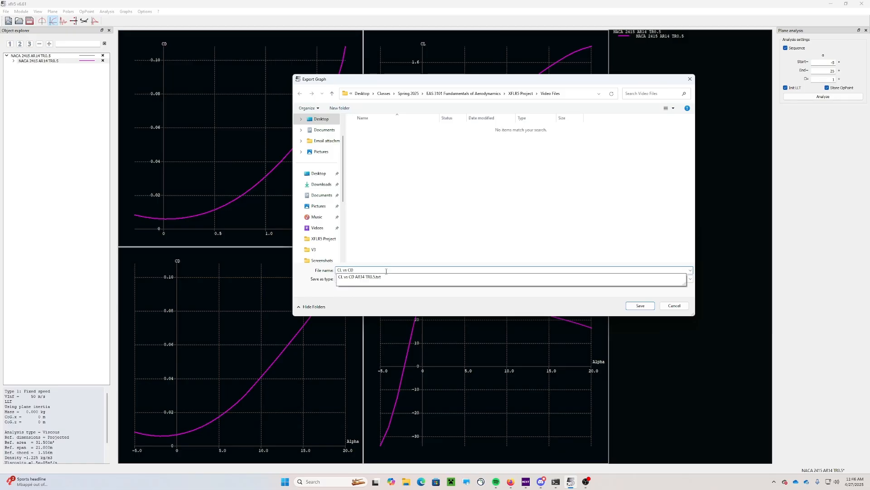
pyautogui.click(402, 250)
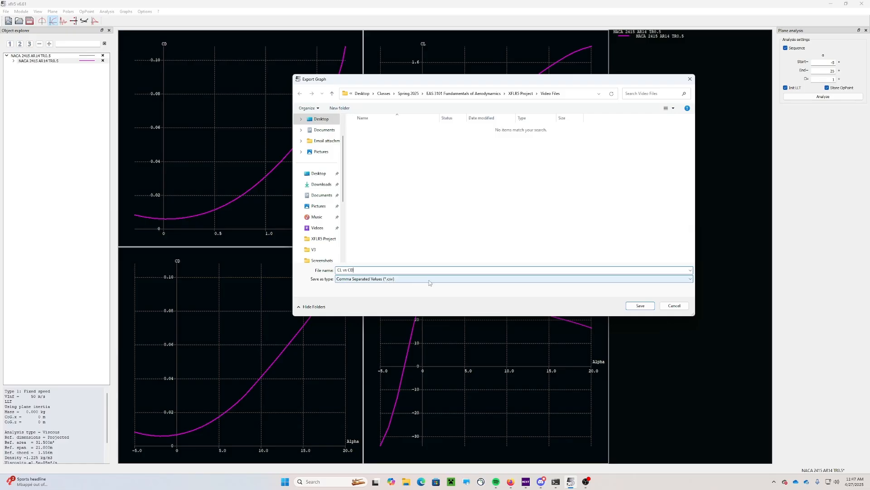
pyautogui.click(640, 306)
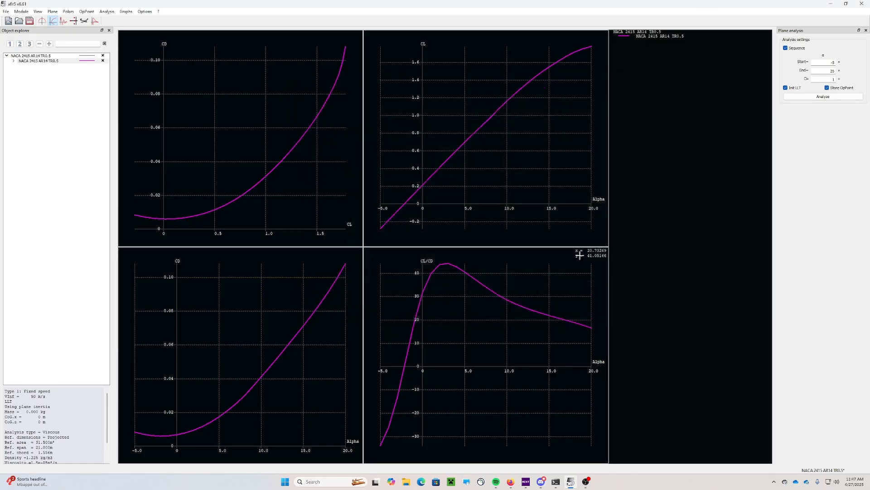
# Export the CL-versus-Alpha graph data as 'CL vs Alpha.csv'
pyautogui.rightClick(431, 87)
pyautogui.moveTo(462, 130)
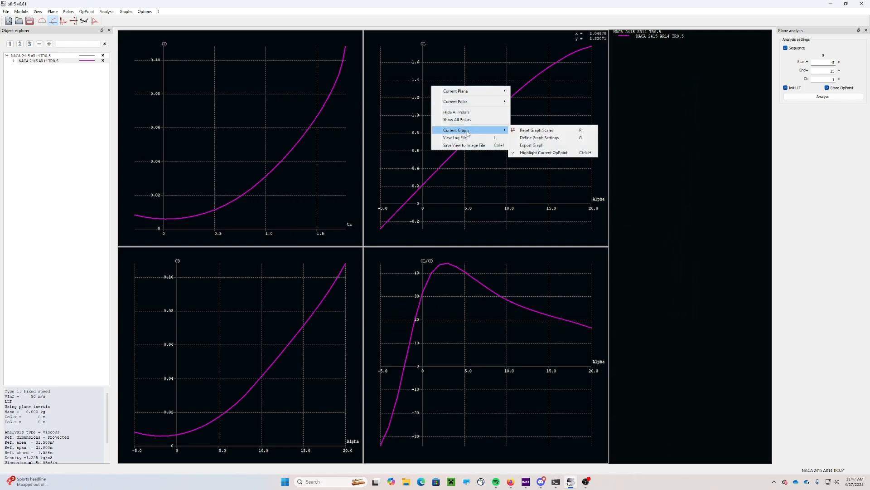
pyautogui.click(531, 143)
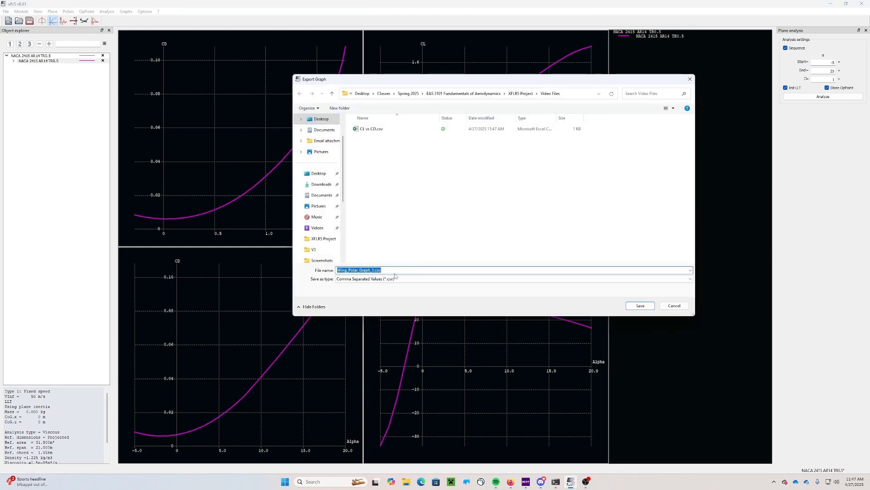
pyautogui.write('CL vs')
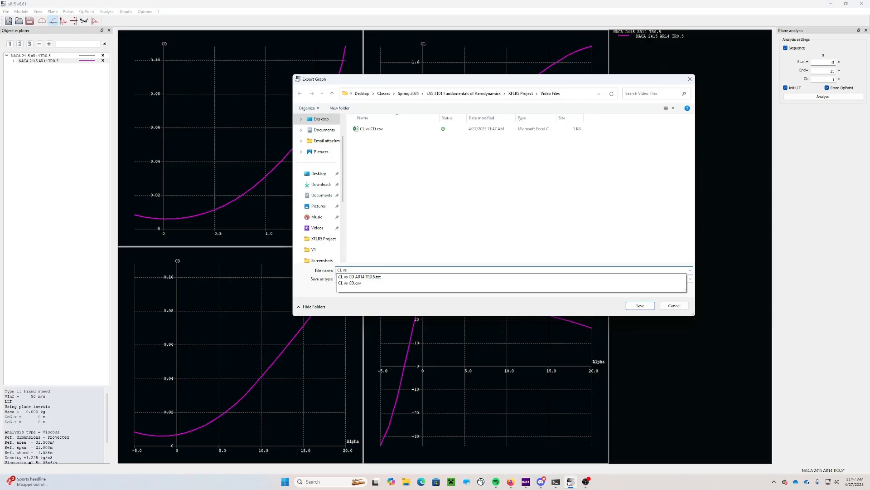
pyautogui.write(' Alpha')
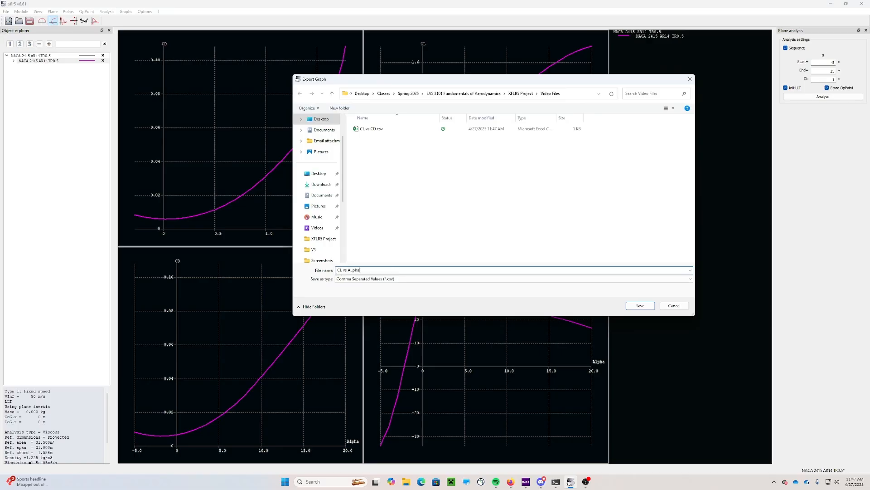
pyautogui.click(646, 305)
# Export the CD-versus-Alpha graph data as 'CD vs Alpha'
pyautogui.rightClick(234, 272)
pyautogui.moveTo(272, 316)
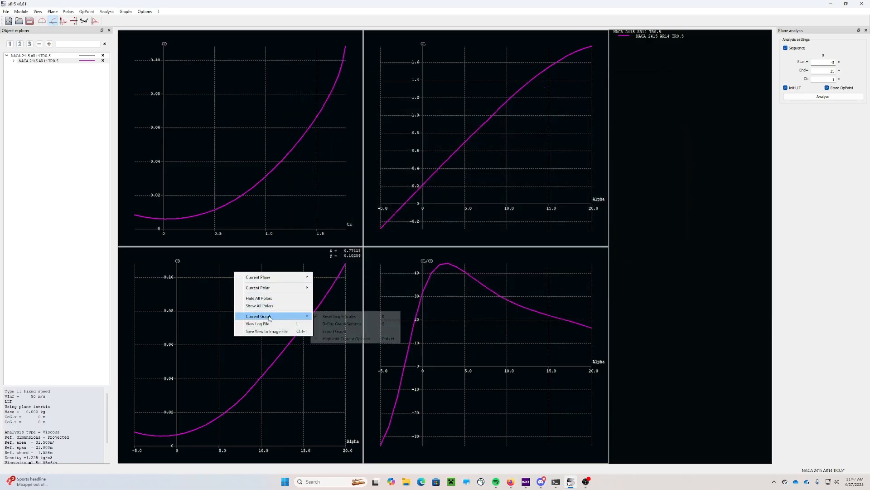
pyautogui.click(339, 333)
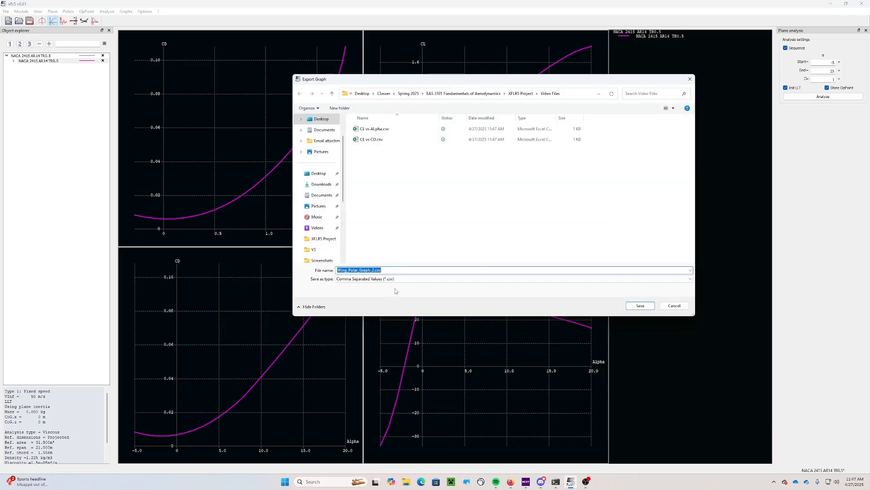
pyautogui.write('CD vs Alpha')
pyautogui.click(648, 306)
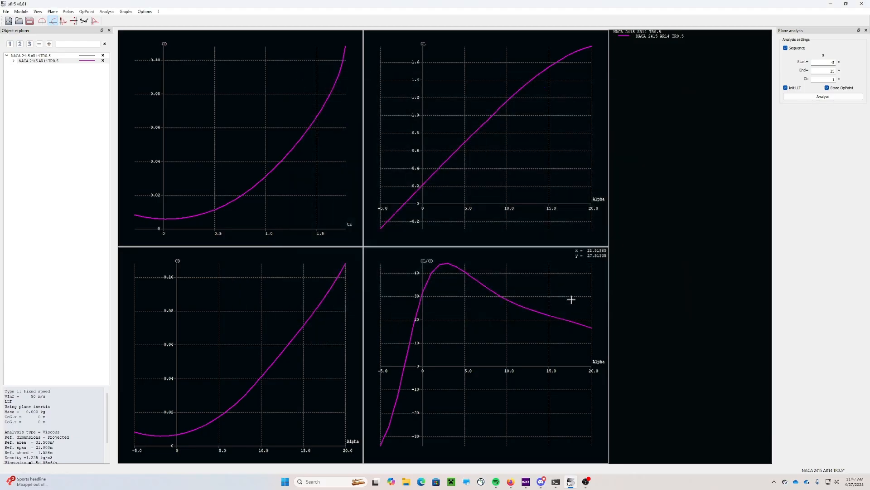
# Export the CL/CD-versus-Alpha graph data as 'CL_CD vs Alpha', replacing the invalid slash
pyautogui.rightClick(519, 277)
pyautogui.moveTo(562, 322)
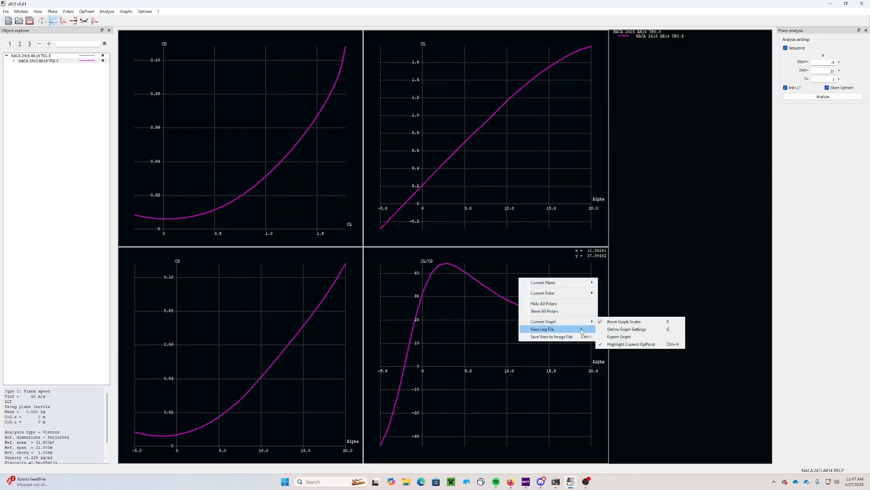
pyautogui.click(620, 336)
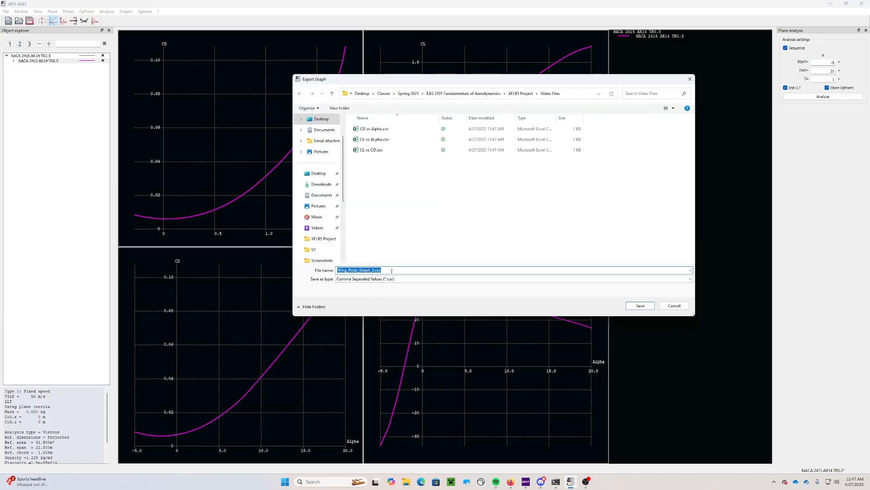
pyautogui.write('CL')
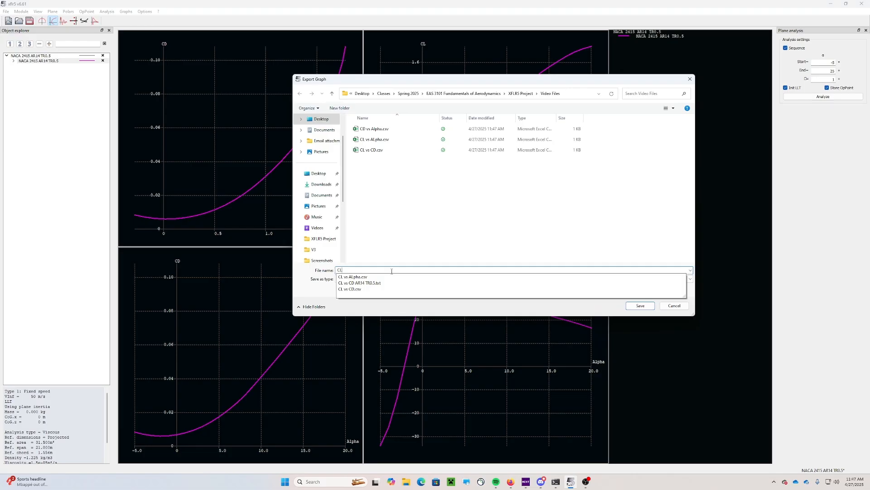
pyautogui.write('/CD Alpaha')
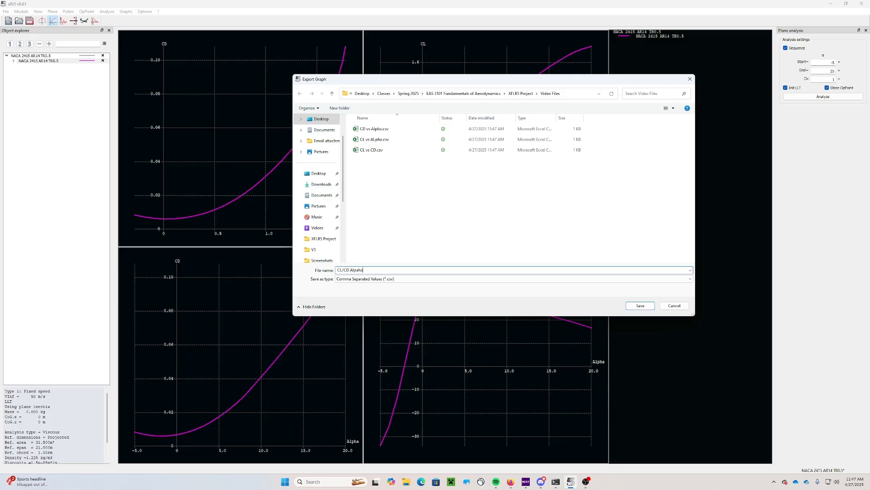
pyautogui.write('vs')
pyautogui.click(643, 307)
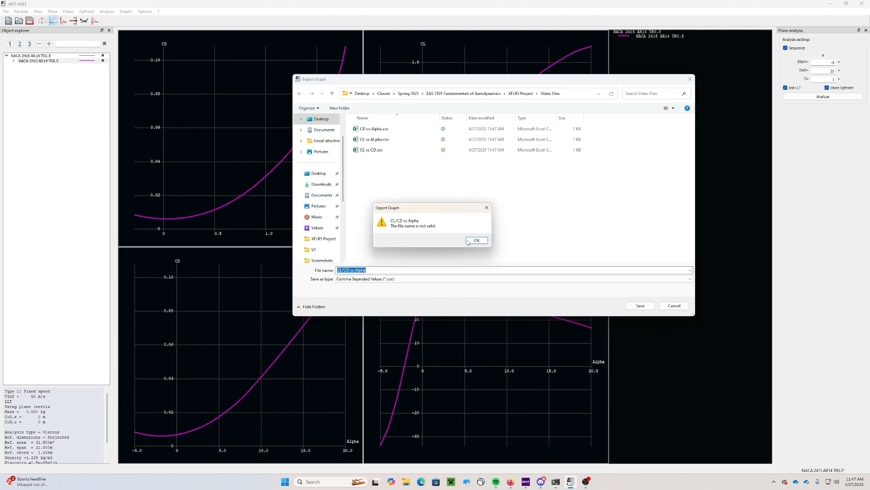
pyautogui.click(476, 241)
pyautogui.click(343, 270)
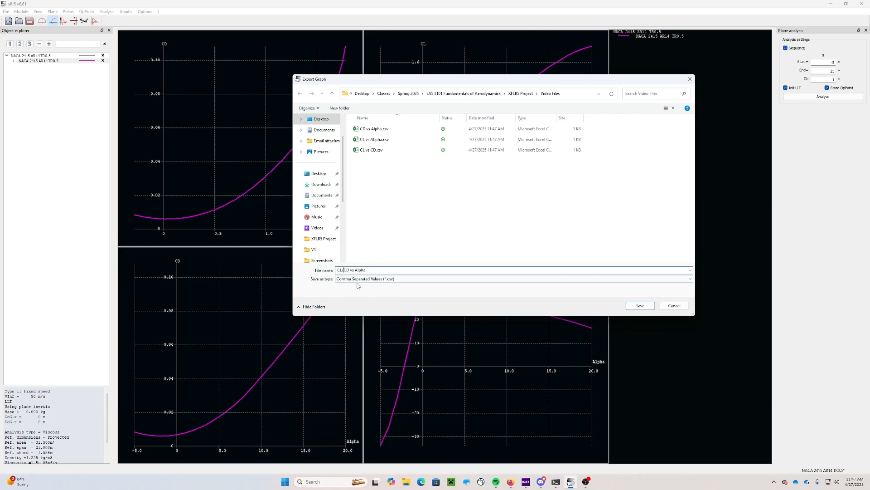
pyautogui.press('BackSpace')
pyautogui.write('_')
pyautogui.click(641, 306)
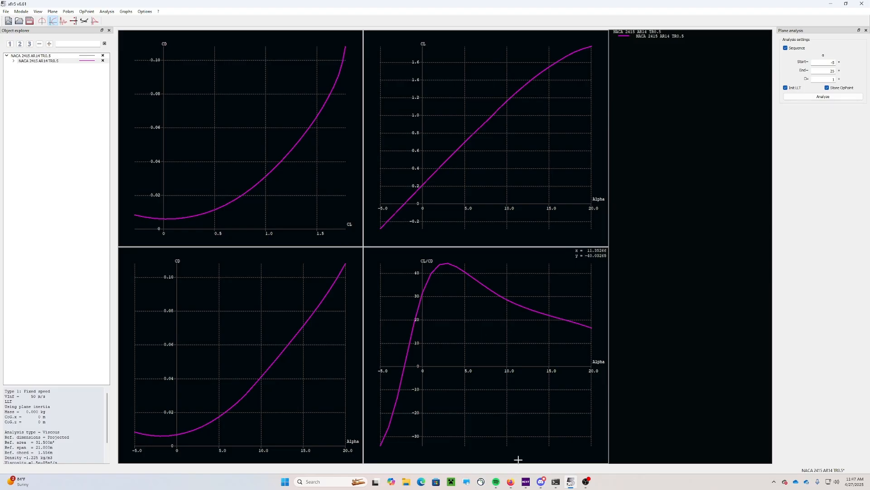
# Browse to Classes > Spring 2025 > EAS 3101 > XFLR5 Project > Video Files and open CL vs ALpha.csv
pyautogui.click(516, 486)
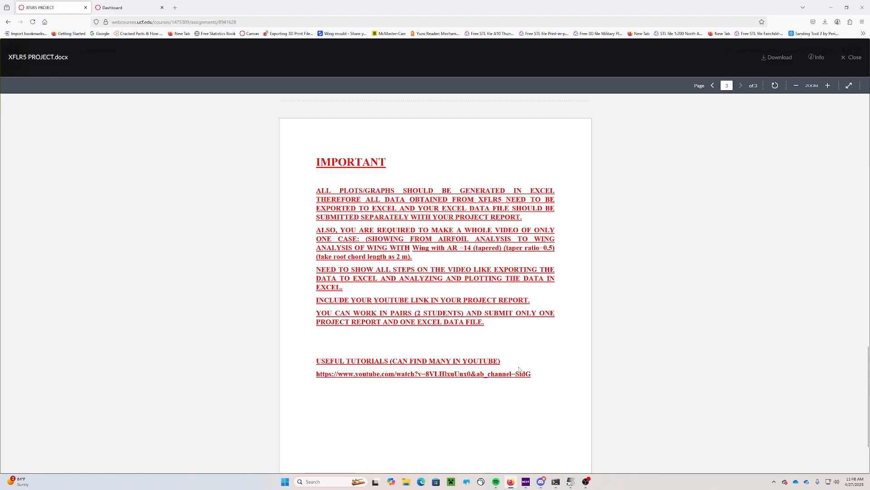
pyautogui.click(406, 483)
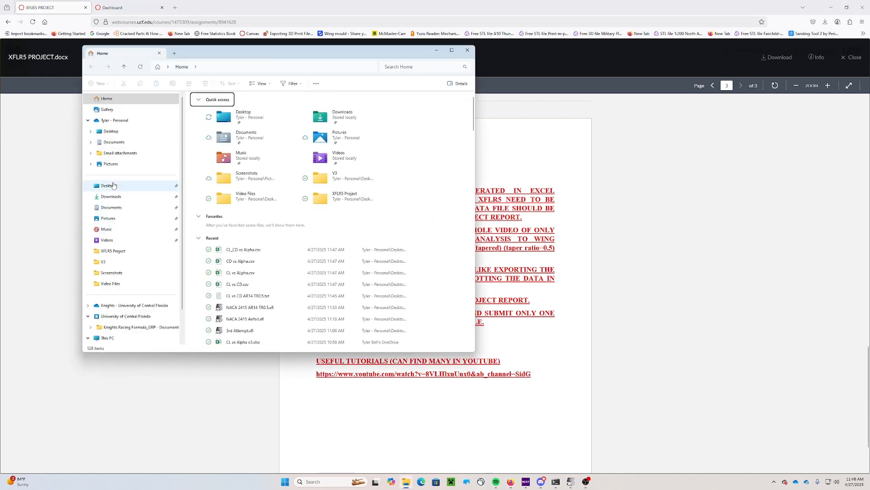
pyautogui.doubleClick(213, 127)
pyautogui.doubleClick(217, 128)
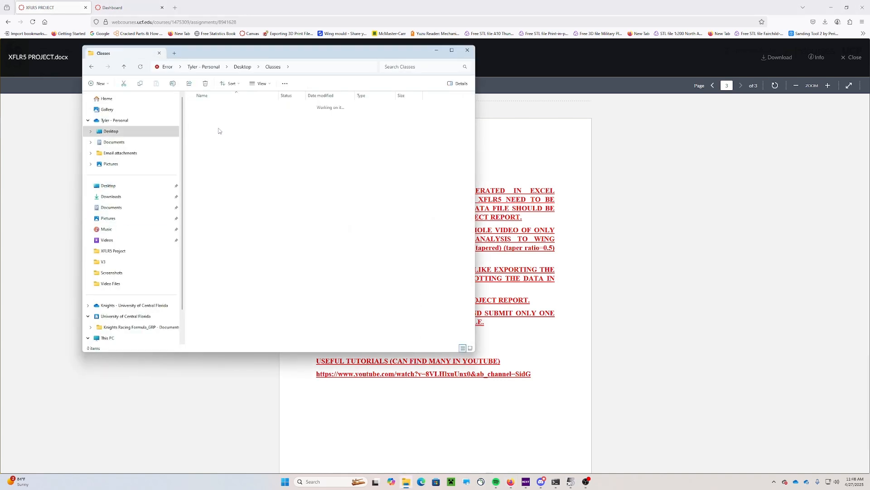
pyautogui.click(227, 108)
pyautogui.doubleClick(227, 107)
pyautogui.doubleClick(220, 117)
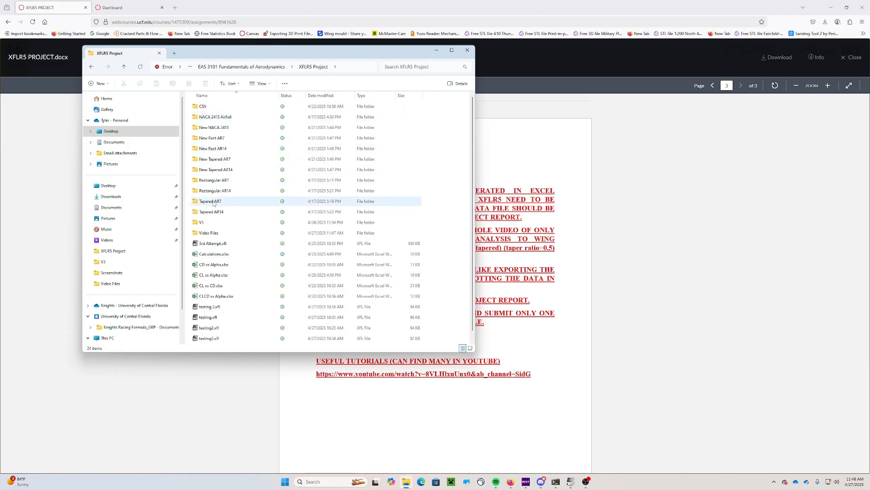
pyautogui.doubleClick(210, 234)
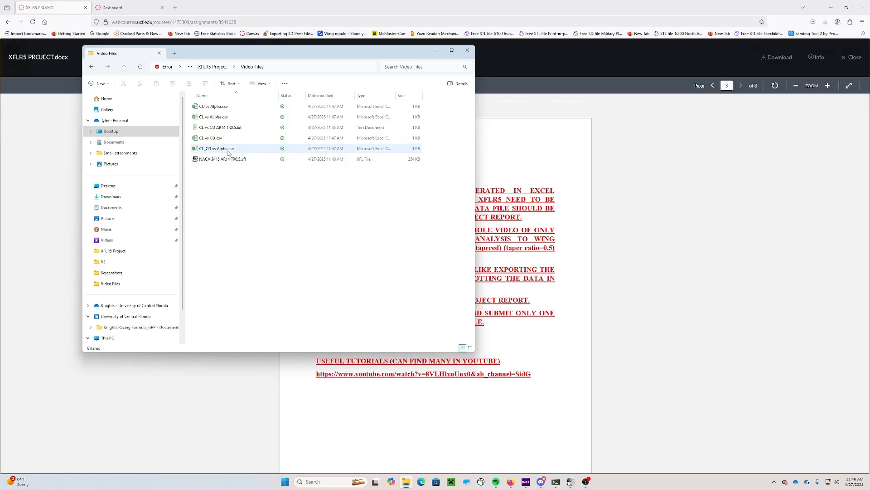
pyautogui.doubleClick(227, 117)
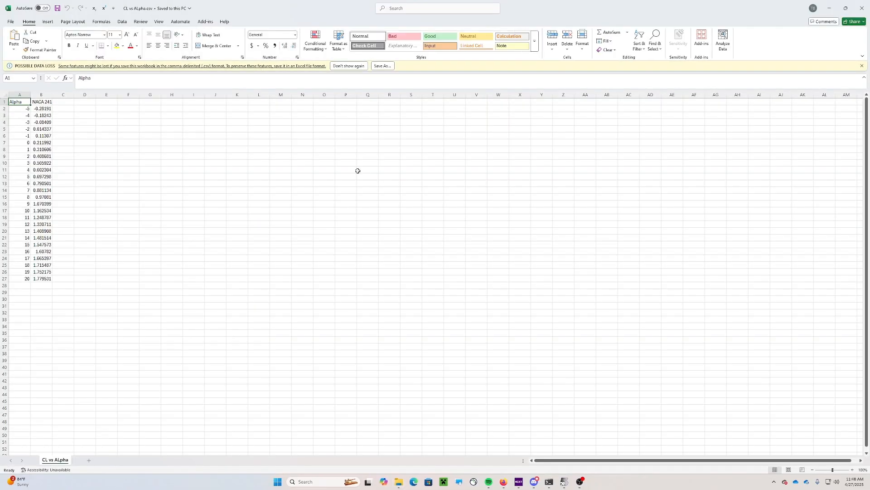
# Insert a new top row and copy the wing name NACA 2415 AR14 TR0.5 into A1
pyautogui.click(44, 102)
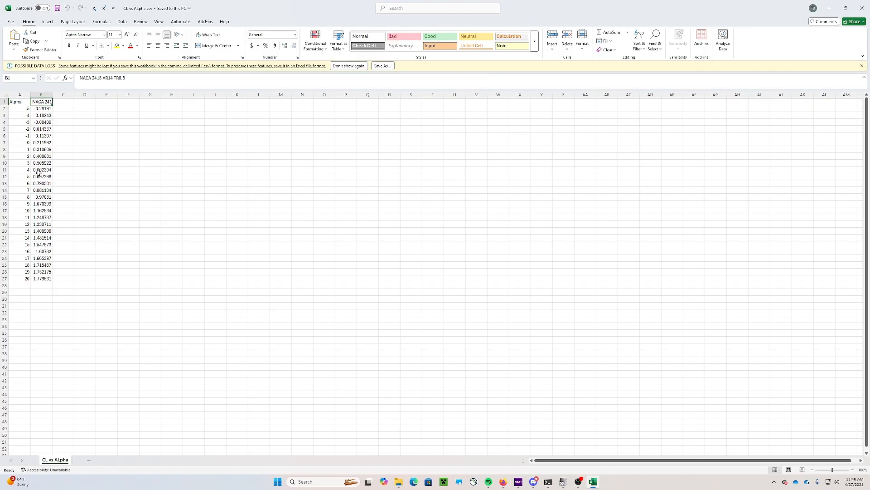
pyautogui.rightClick(3, 102)
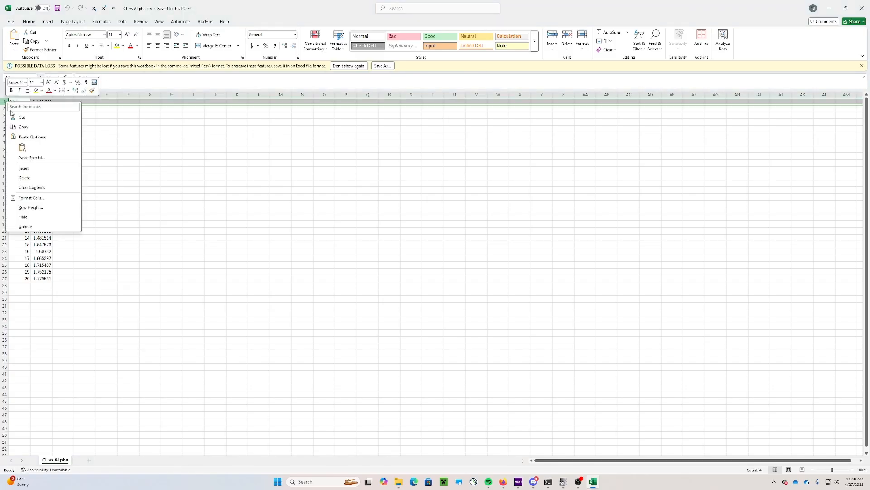
pyautogui.click(41, 158)
pyautogui.click(74, 136)
pyautogui.click(48, 109)
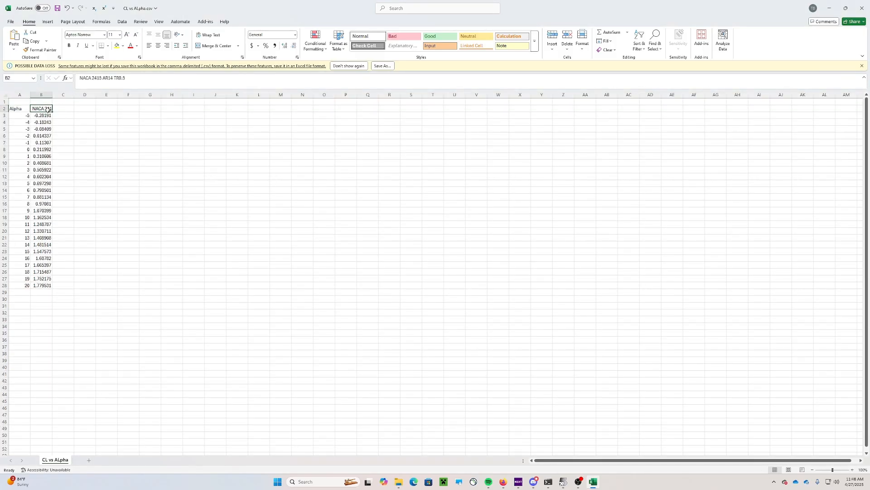
pyautogui.hotkey('ctrl', 'c')
pyautogui.click(26, 101)
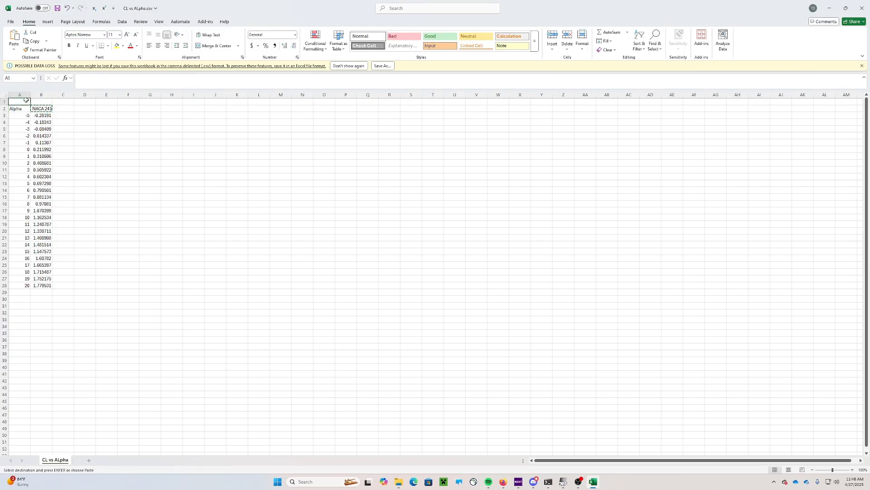
pyautogui.hotkey('ctrl', 'v')
pyautogui.click(75, 109)
pyautogui.click(64, 103)
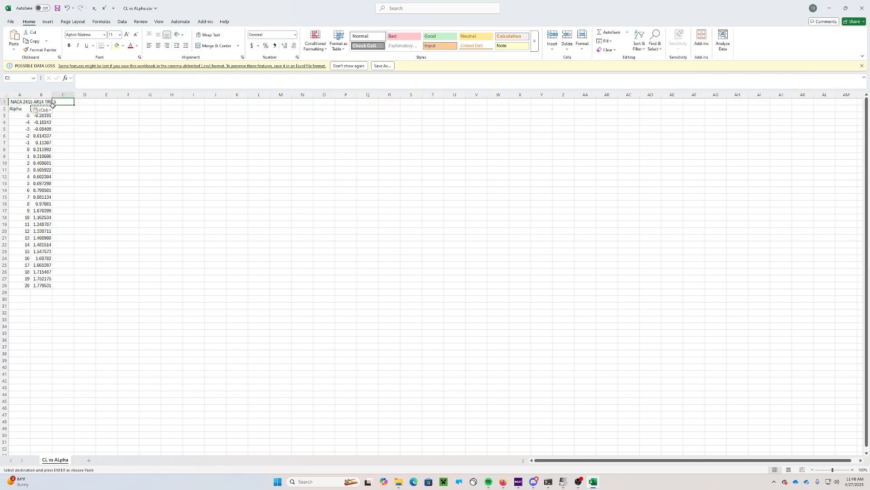
pyautogui.press('Escape')
# Label column B with the header CL in cell B2
pyautogui.click(49, 109)
pyautogui.write('CL')
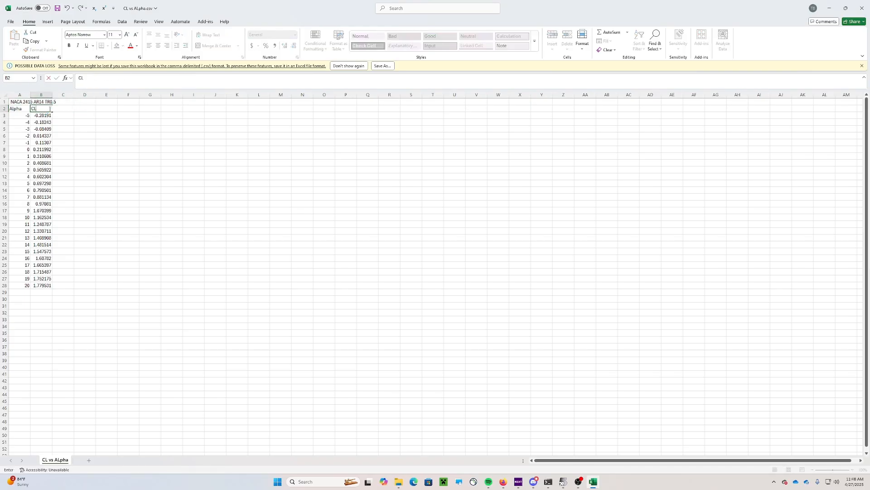
pyautogui.click(162, 149)
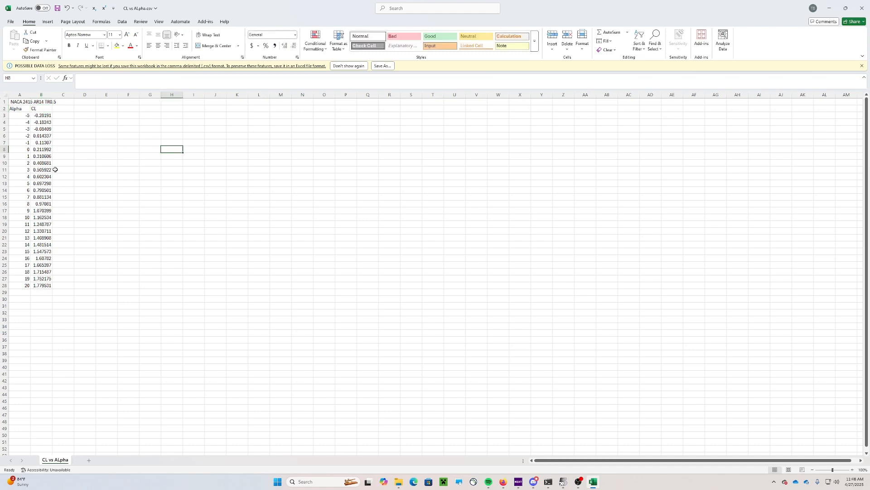
# Save the sheet as an Excel Workbook, CL vs ALpha.xlsx
pyautogui.click(57, 7)
pyautogui.click(10, 22)
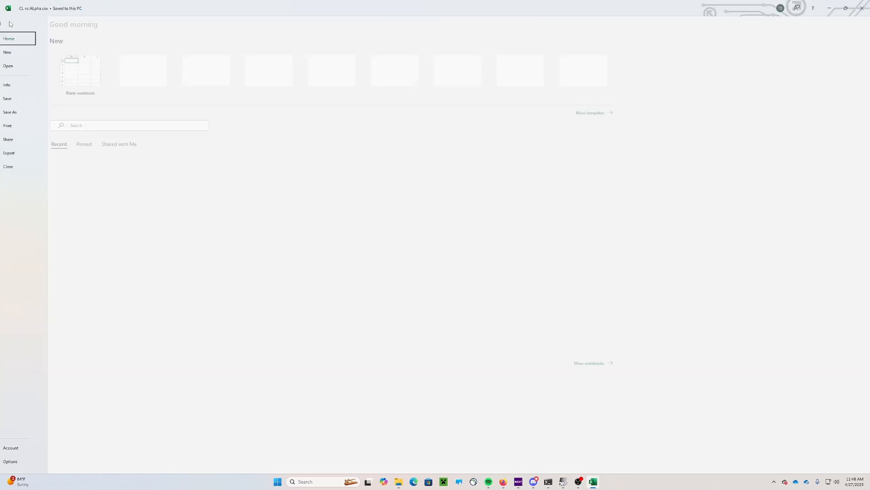
pyautogui.click(23, 112)
pyautogui.click(207, 60)
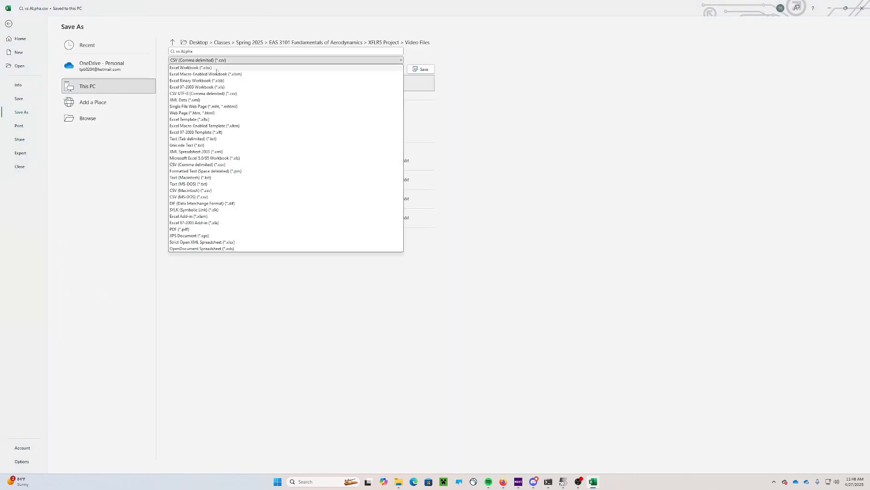
pyautogui.click(219, 68)
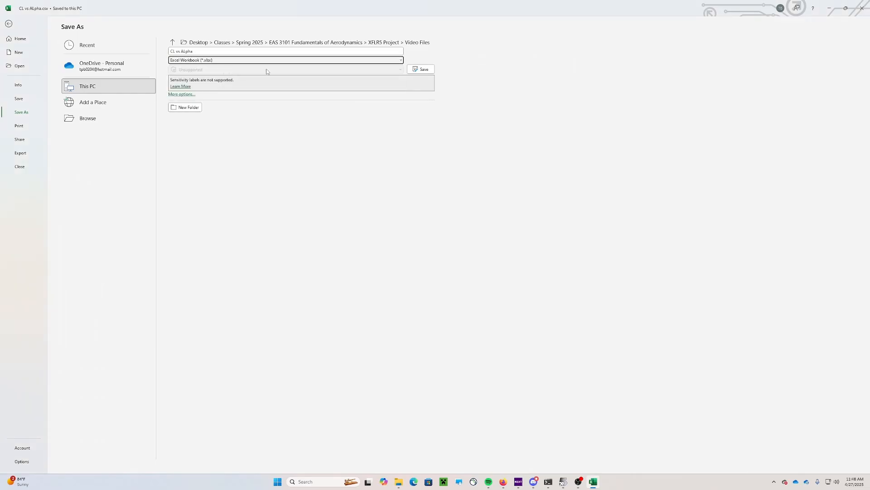
pyautogui.click(423, 70)
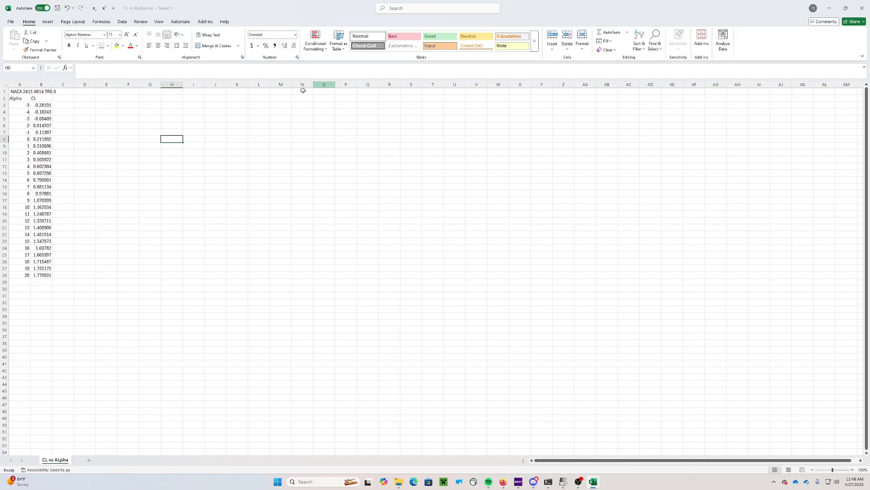
# Insert a scatter chart with smooth lines and place it beside the data table
pyautogui.click(82, 110)
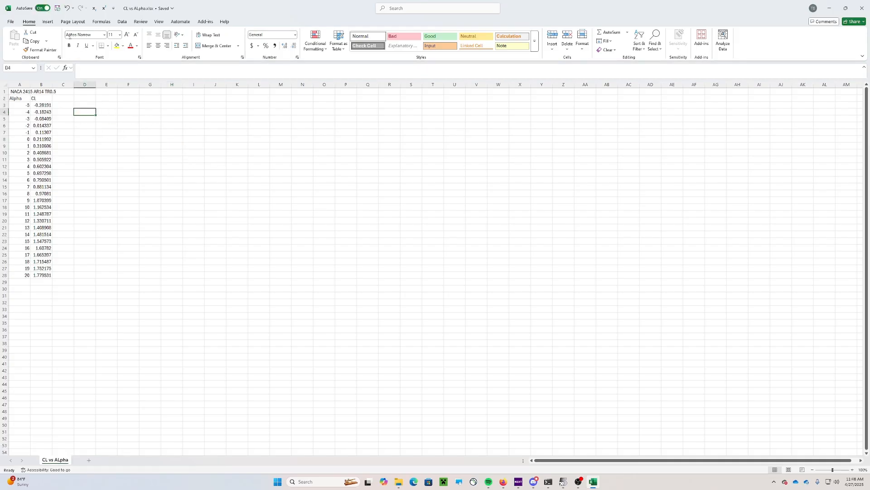
pyautogui.click(48, 22)
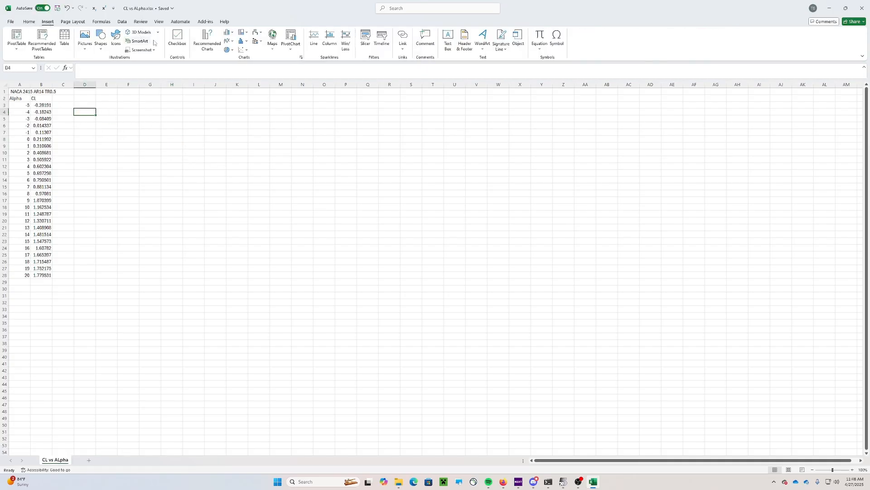
pyautogui.click(244, 50)
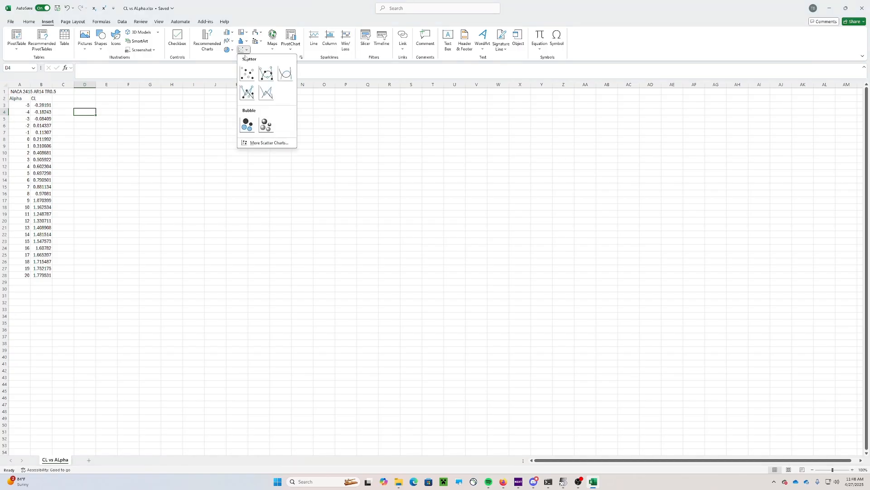
pyautogui.click(288, 78)
pyautogui.moveTo(385, 230); pyautogui.dragTo(147, 104)
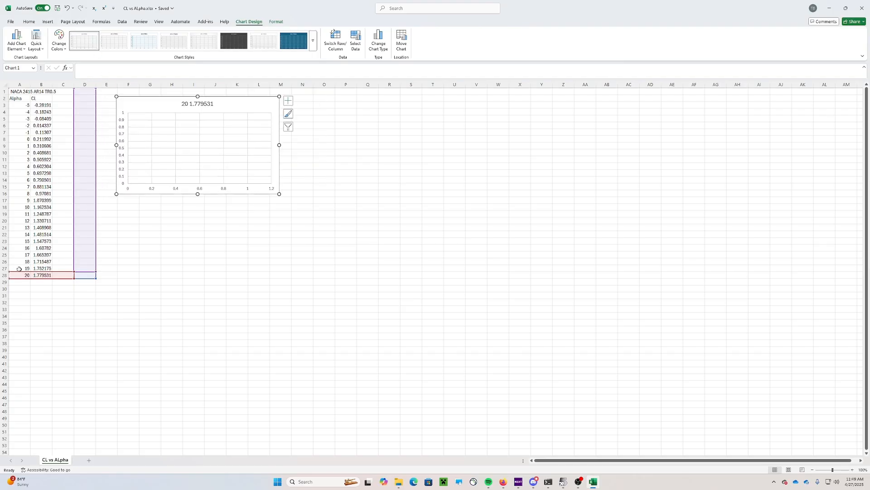
# Open the chart's Select Data Source settings and remove the wrong '20 1.779531' series
pyautogui.click(139, 259)
pyautogui.click(250, 108)
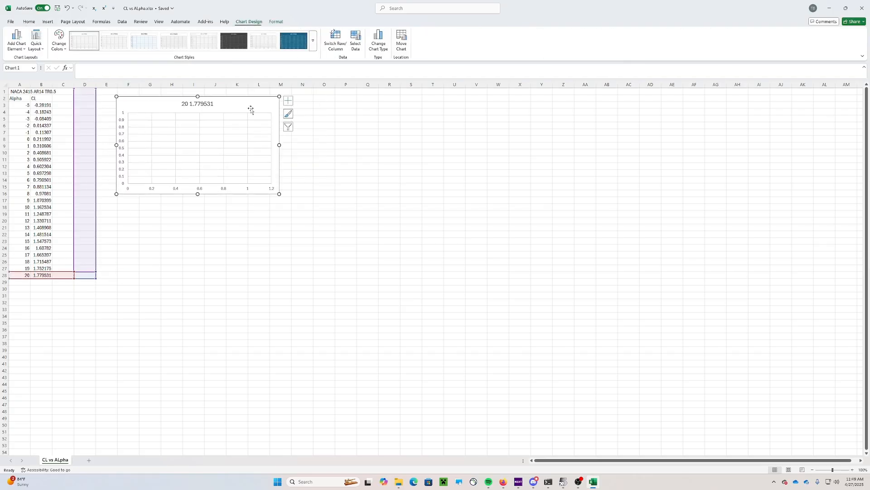
pyautogui.click(289, 104)
pyautogui.click(289, 128)
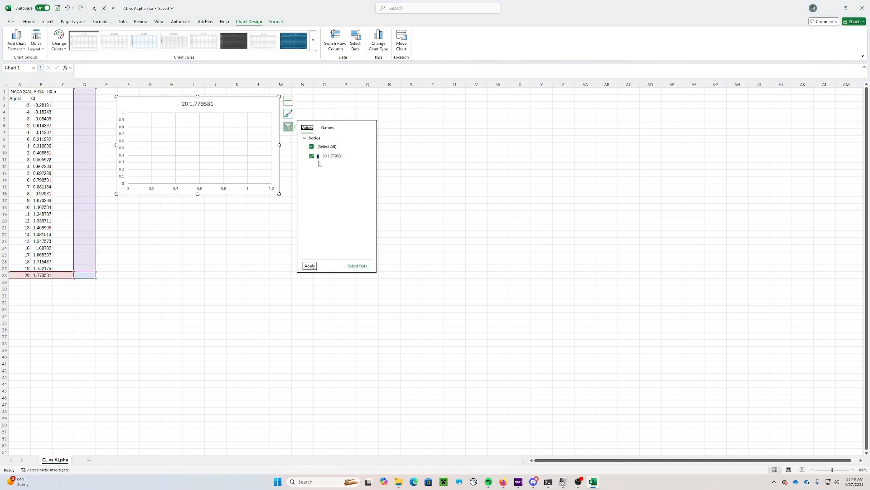
pyautogui.click(360, 157)
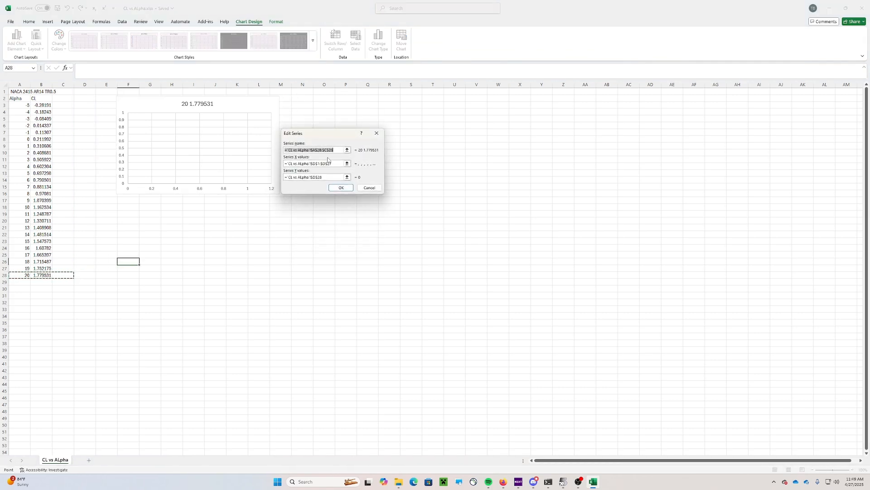
pyautogui.click(369, 187)
pyautogui.click(289, 127)
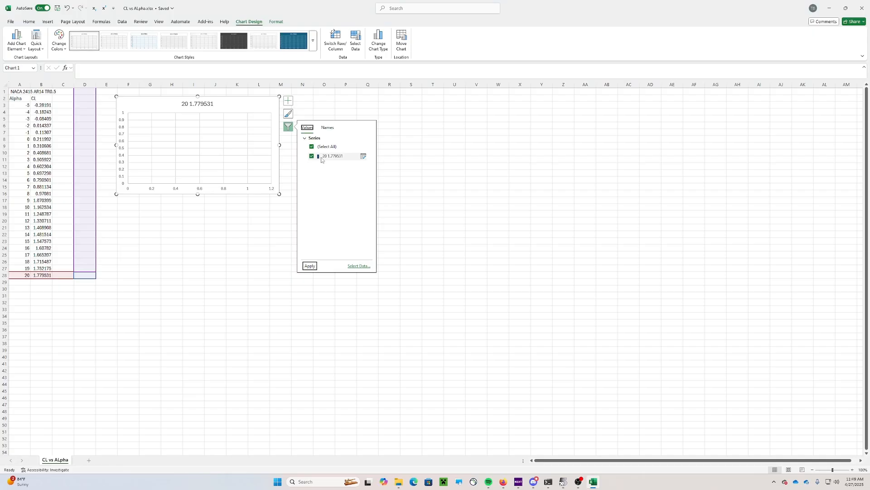
pyautogui.click(359, 266)
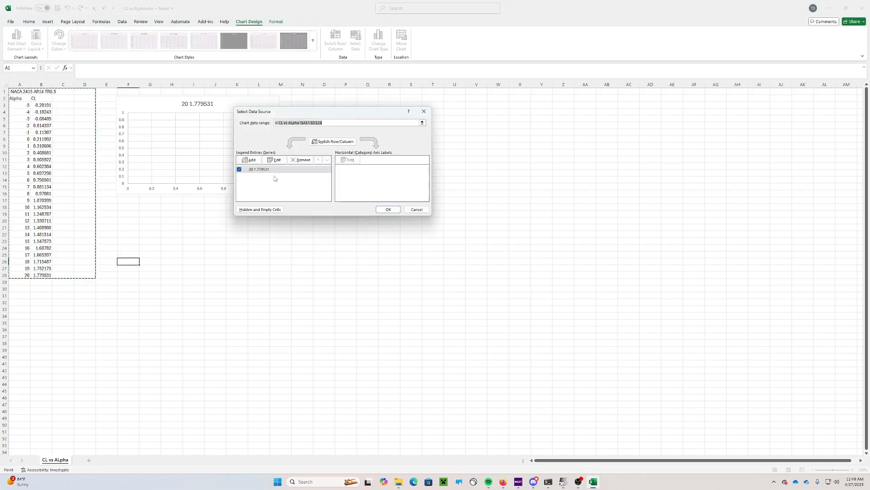
pyautogui.click(295, 160)
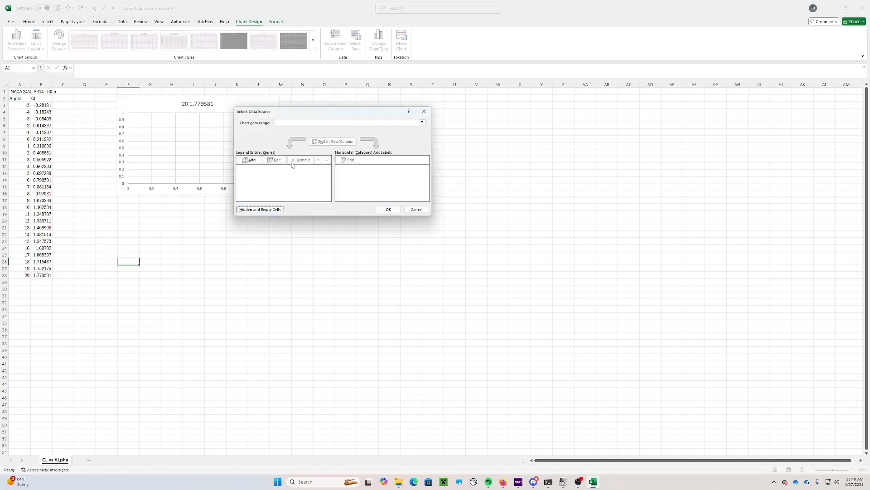
# Add a series named from A1 with Alpha A3:A28 as X and CL B3:B28 as Y
pyautogui.click(251, 160)
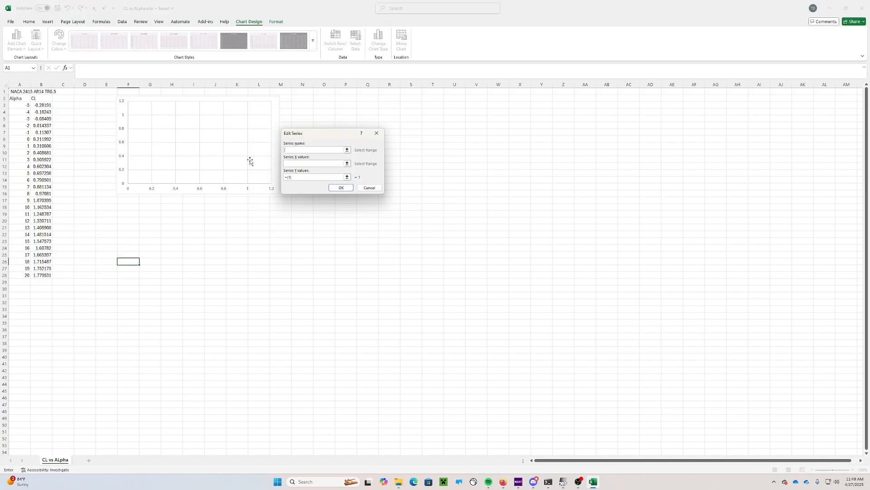
pyautogui.click(19, 92)
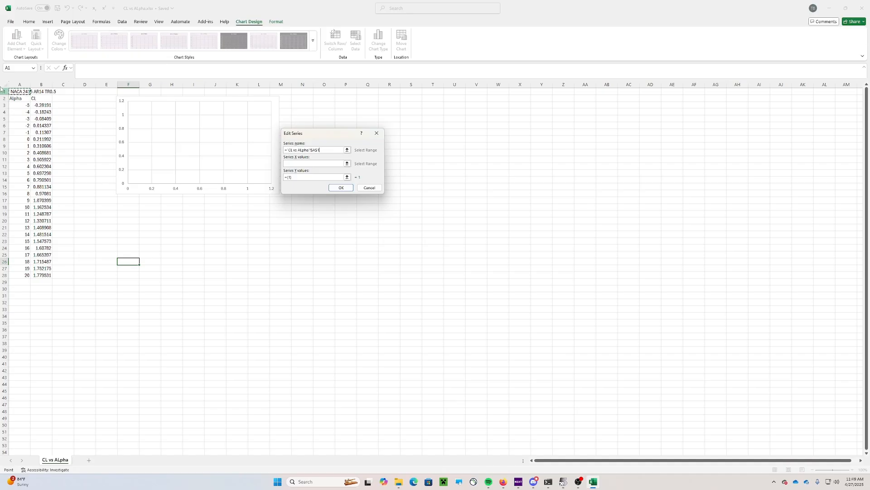
pyautogui.click(308, 164)
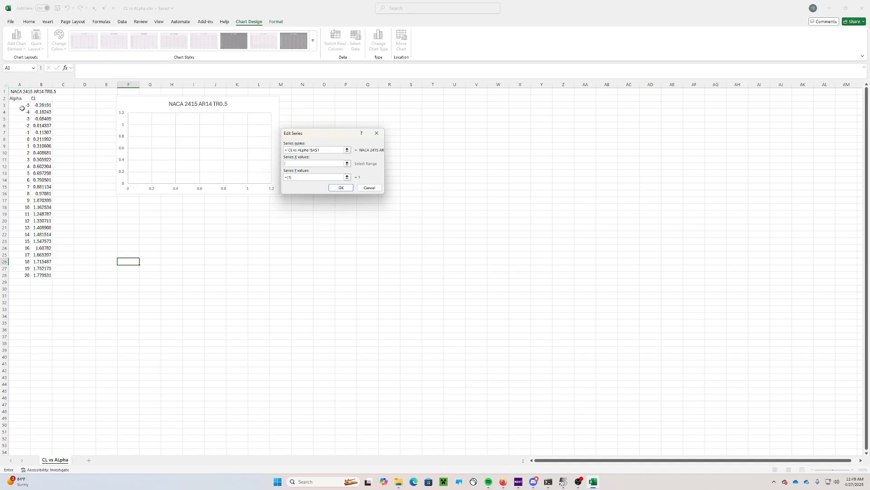
pyautogui.moveTo(22, 108); pyautogui.dragTo(21, 275)
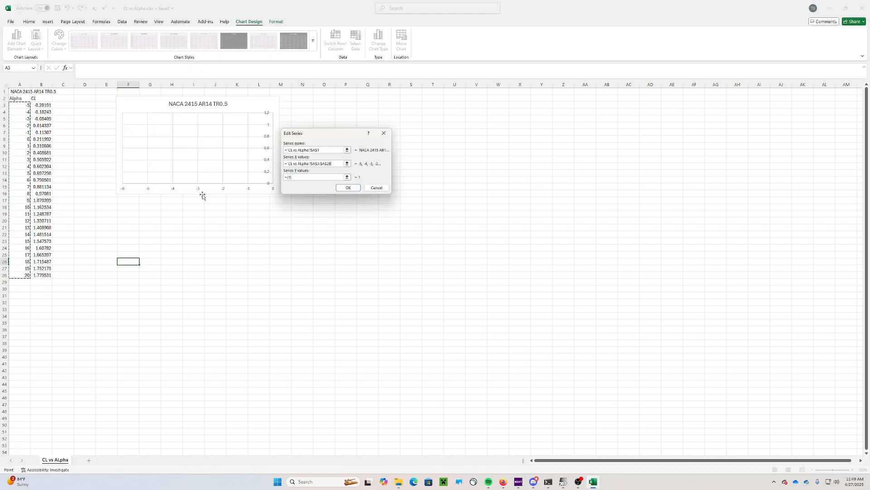
pyautogui.click(303, 176)
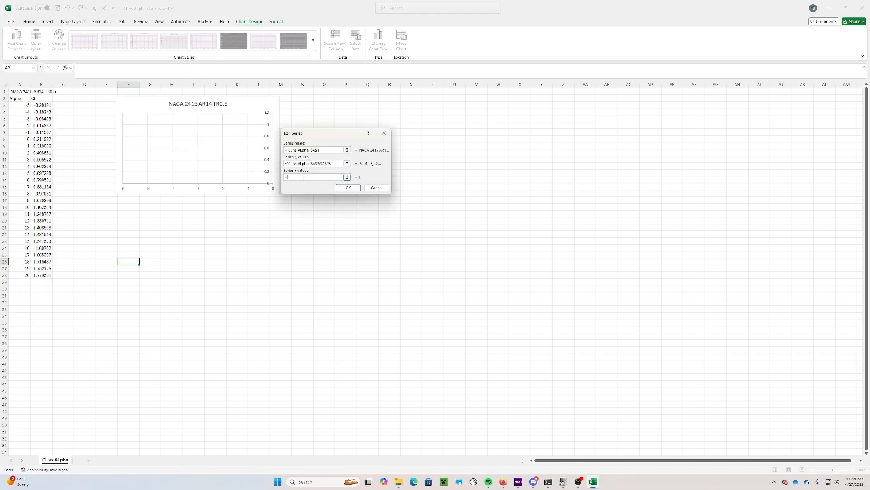
pyautogui.moveTo(45, 105); pyautogui.dragTo(54, 275)
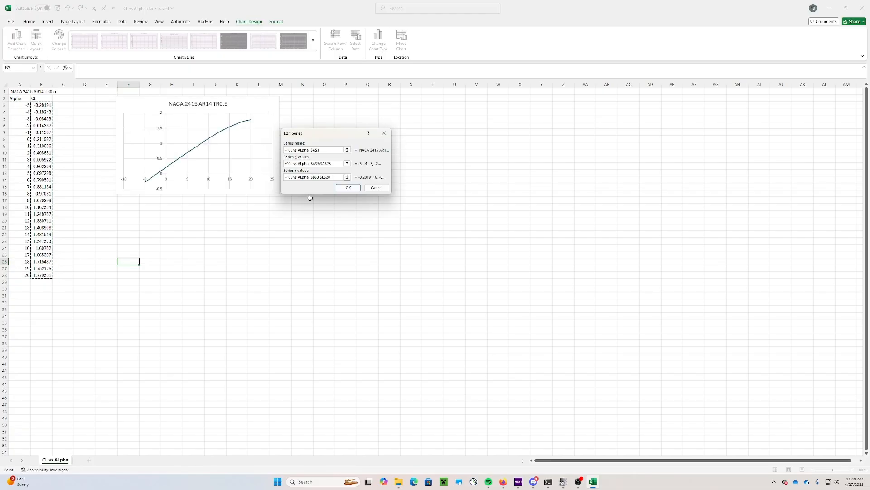
pyautogui.click(348, 188)
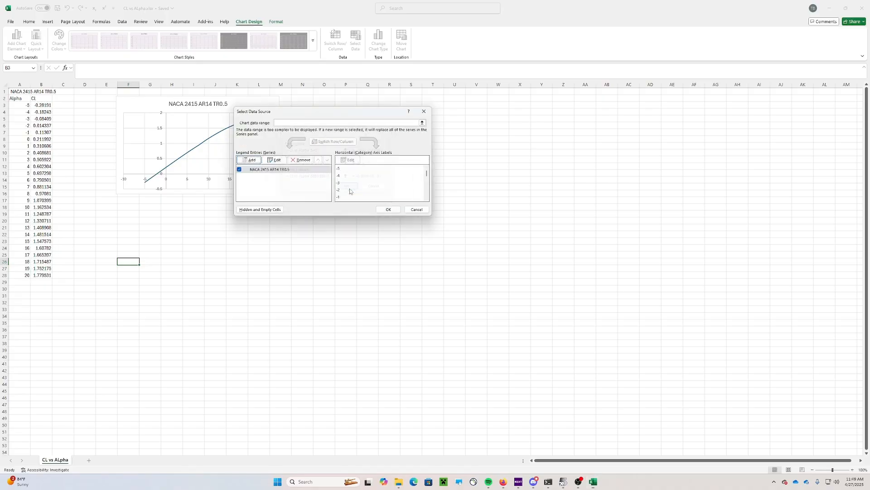
pyautogui.click(389, 210)
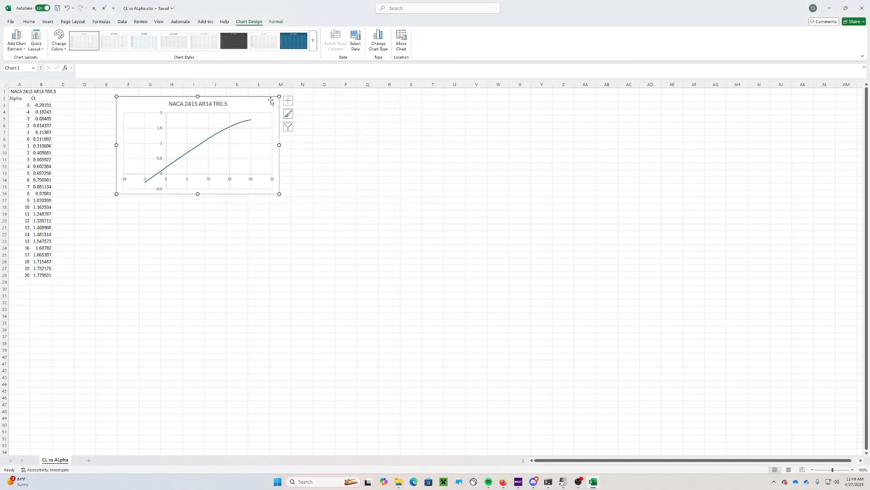
# Add axis titles to the chart: Alpha on the horizontal axis, CL on the vertical
pyautogui.click(288, 101)
pyautogui.click(305, 116)
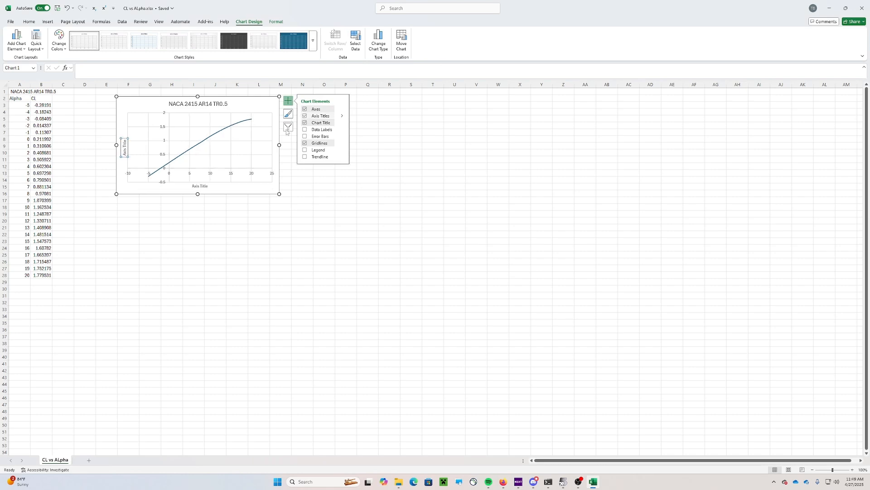
pyautogui.doubleClick(204, 186)
pyautogui.tripleClick(202, 187)
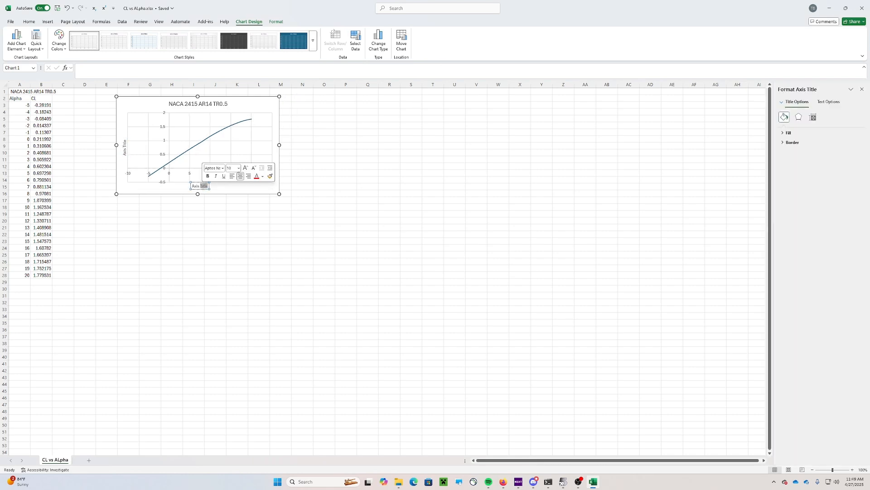
pyautogui.write('Alpha')
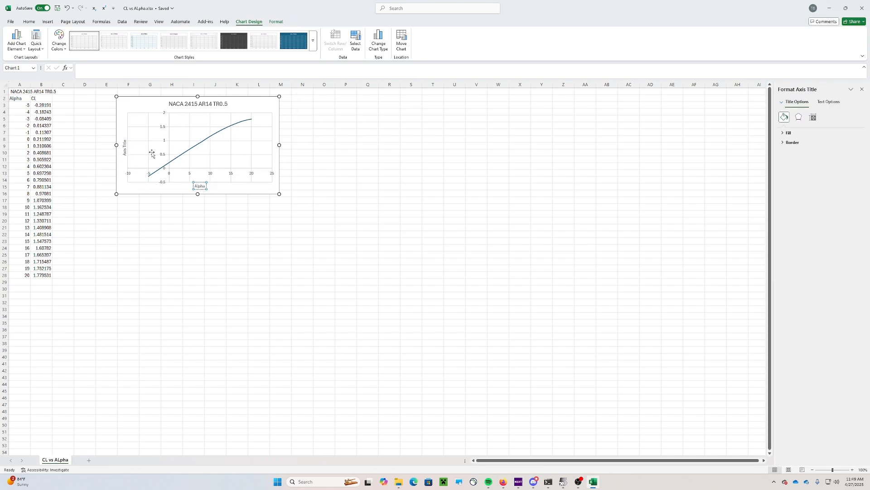
pyautogui.doubleClick(125, 144)
pyautogui.write('CL')
# Shift the chart left, shrink Excel to a floating window, and minimize File Explorer and the browser
pyautogui.moveTo(143, 106); pyautogui.dragTo(101, 103)
pyautogui.moveTo(343, 6); pyautogui.dragTo(296, 145)
pyautogui.click(419, 53)
pyautogui.click(831, 7)
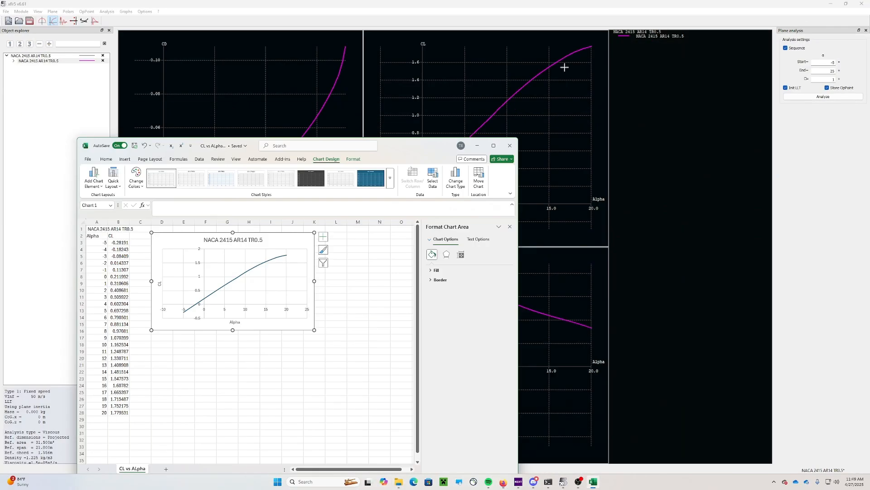
pyautogui.moveTo(405, 152); pyautogui.dragTo(330, 103)
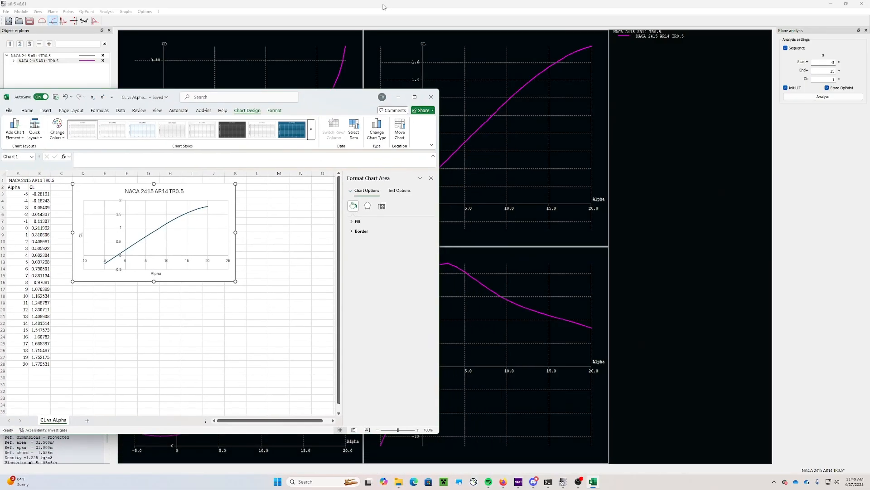
# Snap xflr5 to the right half and Excel to the left, widening xflr5
pyautogui.moveTo(384, 4); pyautogui.dragTo(452, 74)
pyautogui.moveTo(742, 81); pyautogui.dragTo(389, 15)
pyautogui.click(113, 121)
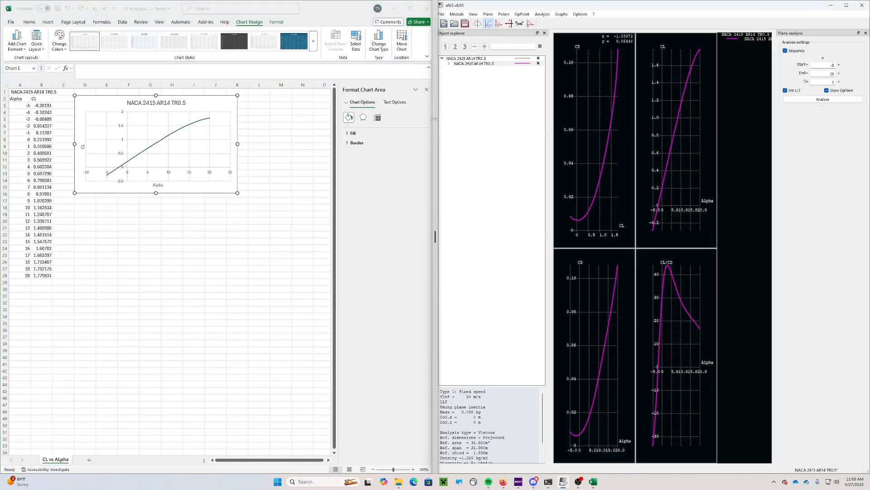
pyautogui.moveTo(437, 119); pyautogui.dragTo(313, 110)
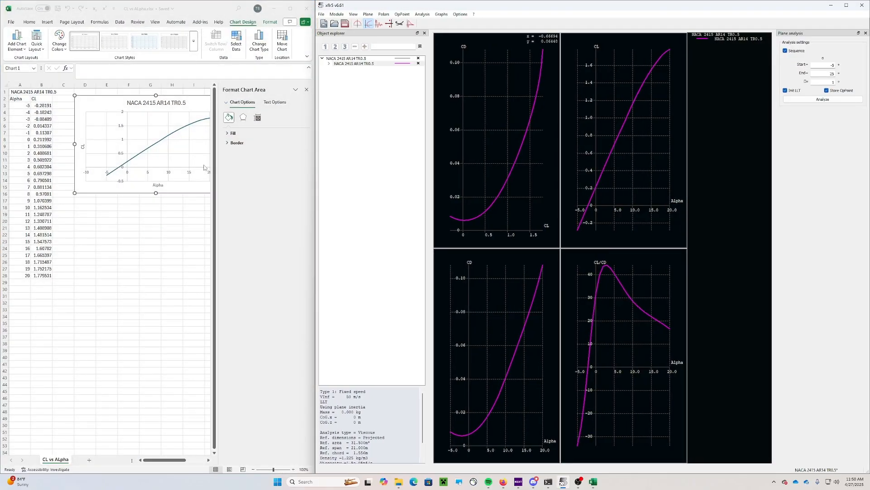
pyautogui.click(308, 92)
# Close the chart formatting pane and stretch the CL-Alpha chart taller
pyautogui.click(306, 90)
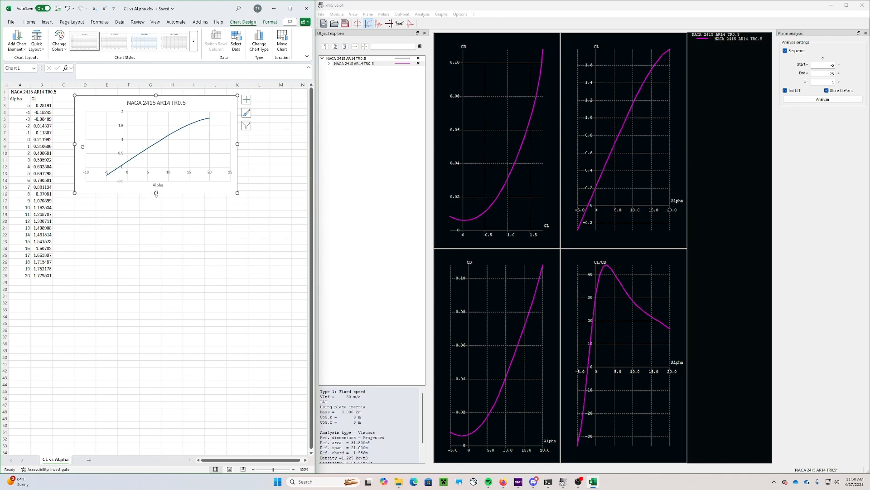
pyautogui.moveTo(156, 194); pyautogui.dragTo(150, 295)
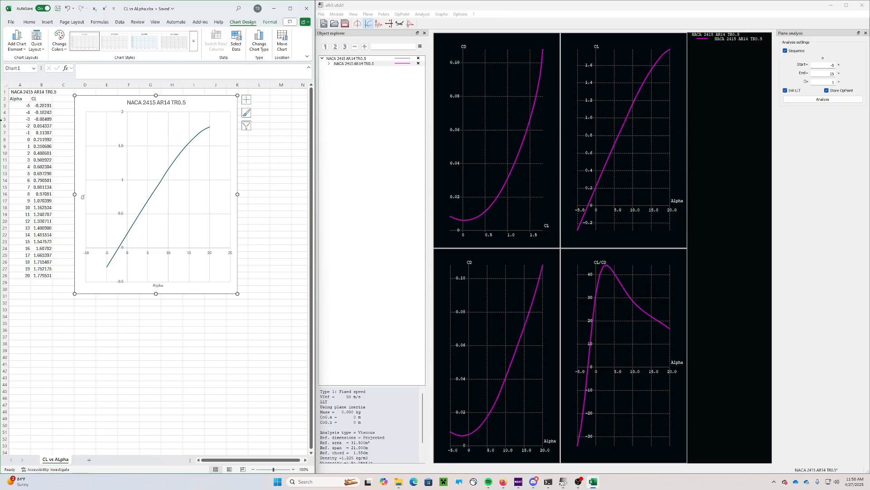
pyautogui.moveTo(11, 101); pyautogui.dragTo(40, 275)
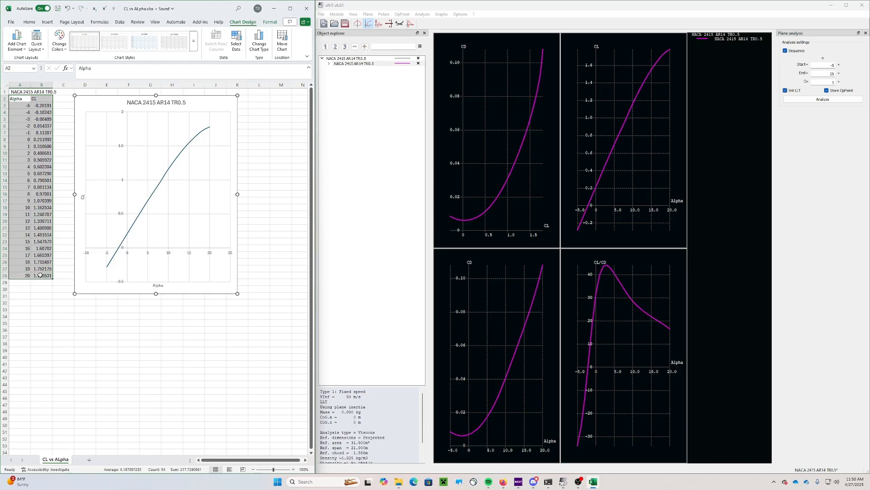
pyautogui.click(198, 383)
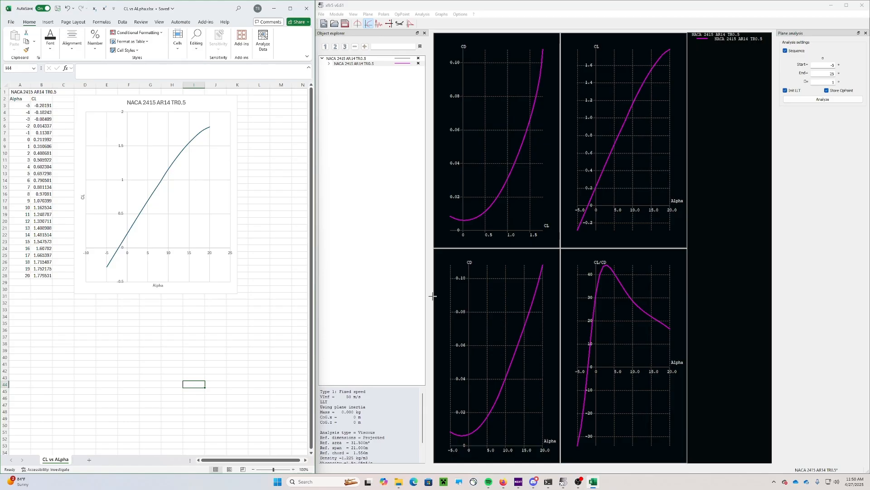
# Create a new folder named CSV in Video Files and open CD vs Alpha.csv in Excel
pyautogui.click(398, 482)
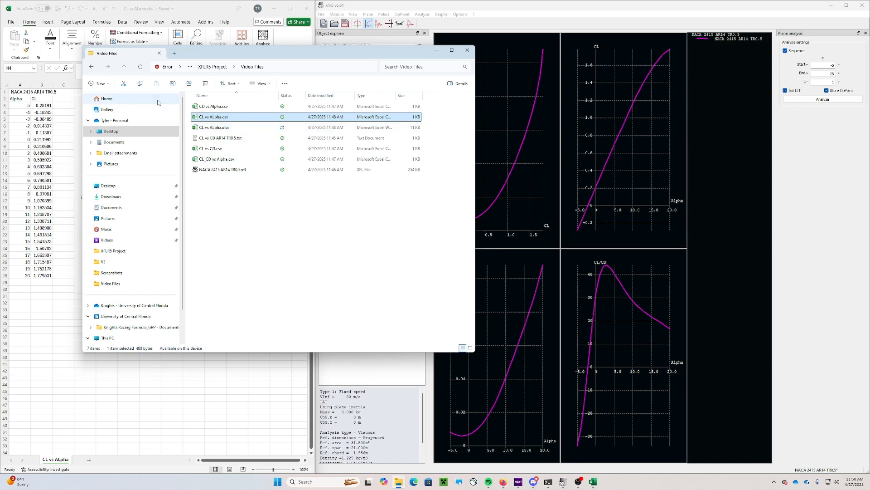
pyautogui.click(99, 84)
pyautogui.click(119, 102)
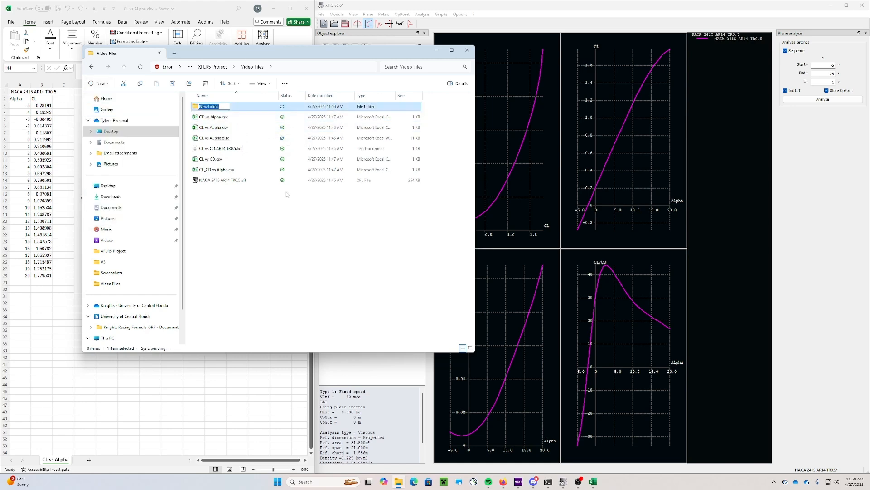
pyautogui.write('CSV')
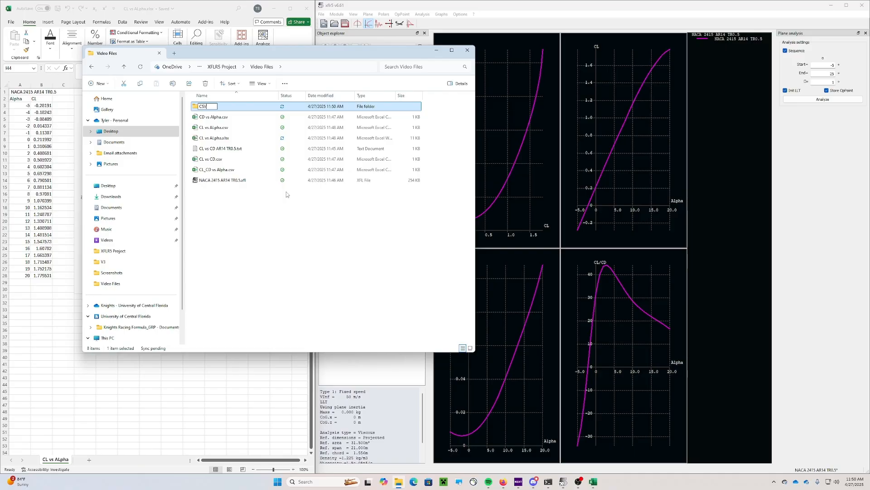
pyautogui.click(287, 215)
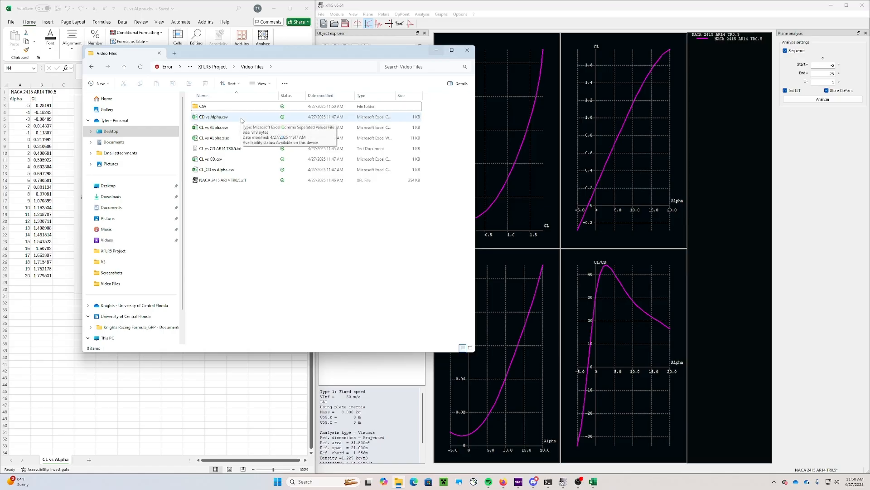
pyautogui.doubleClick(241, 118)
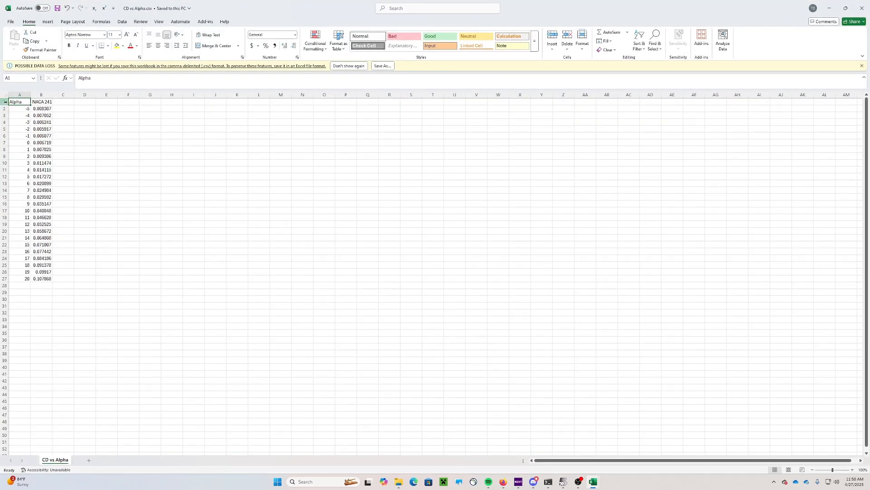
# Insert a top row, copy the wing name from B2 into A1, and head column B with CD
pyautogui.rightClick(5, 101)
pyautogui.click(23, 169)
pyautogui.click(47, 107)
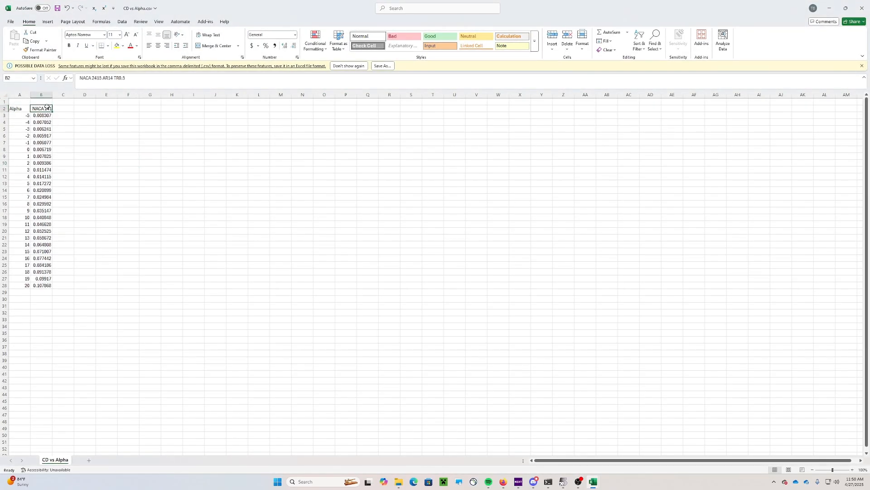
pyautogui.hotkey('ctrl', 'c')
pyautogui.click(24, 102)
pyautogui.hotkey('ctrl', 'v')
pyautogui.click(80, 121)
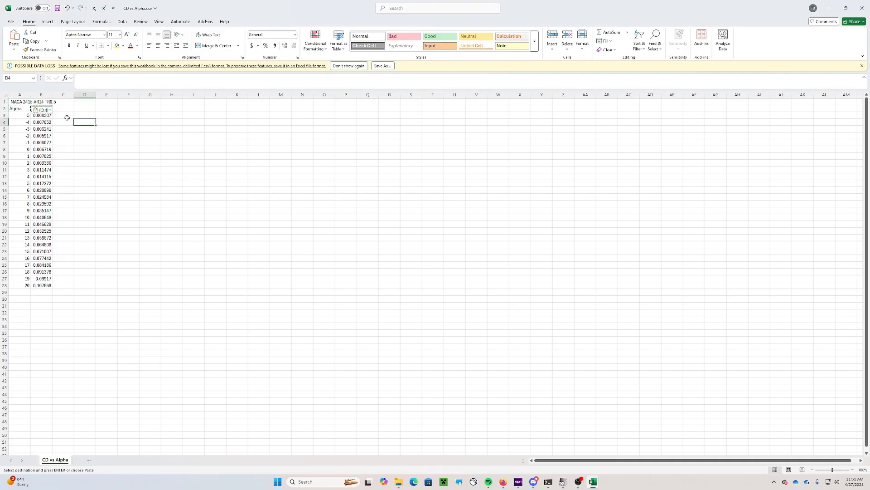
pyautogui.press('Escape')
pyautogui.click(47, 108)
pyautogui.write('C')
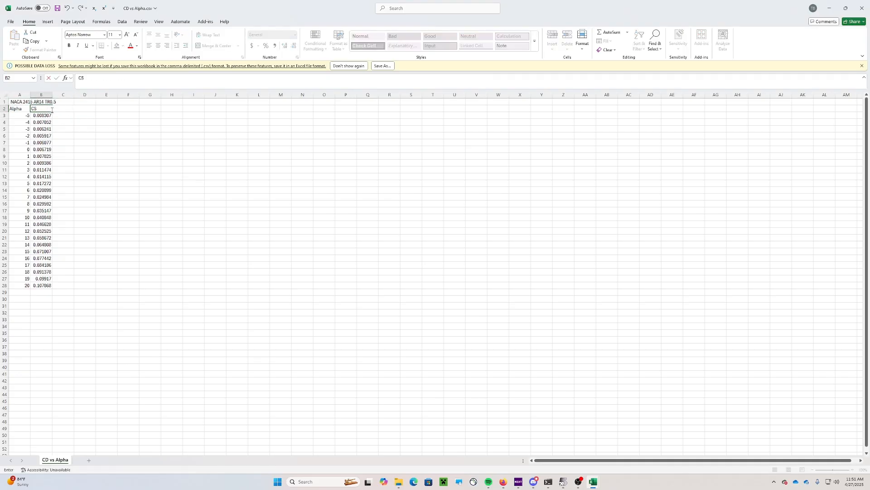
pyautogui.write('D')
pyautogui.click(107, 123)
# Save the sheet to This PC as an Excel Workbook, CD vs Alpha.xlsx
pyautogui.click(47, 22)
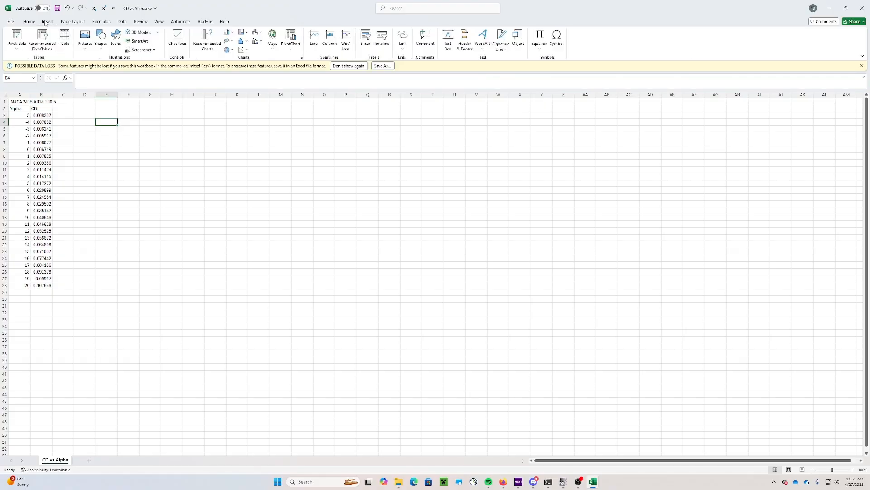
pyautogui.click(57, 8)
pyautogui.click(10, 21)
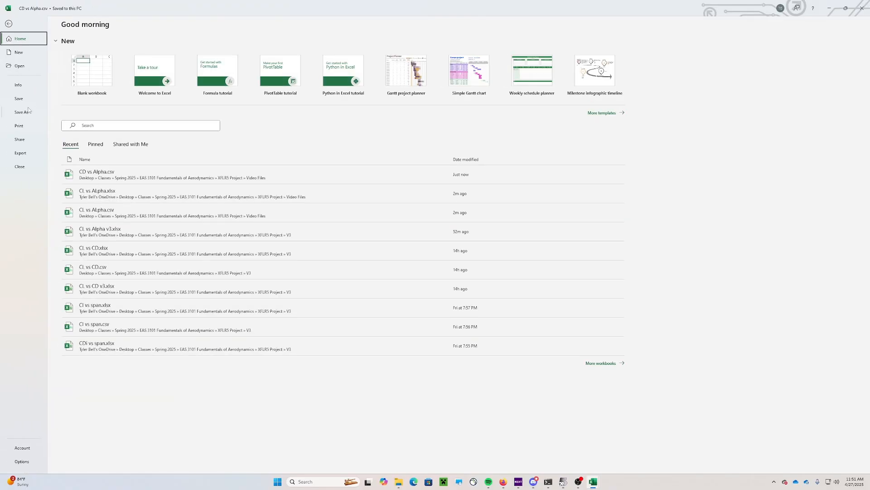
pyautogui.click(21, 112)
pyautogui.click(130, 84)
pyautogui.click(286, 60)
pyautogui.click(204, 67)
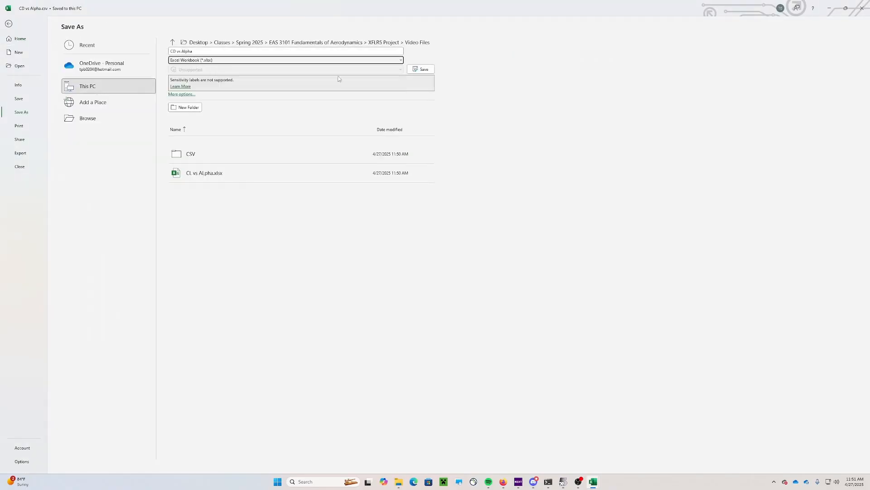
pyautogui.click(425, 70)
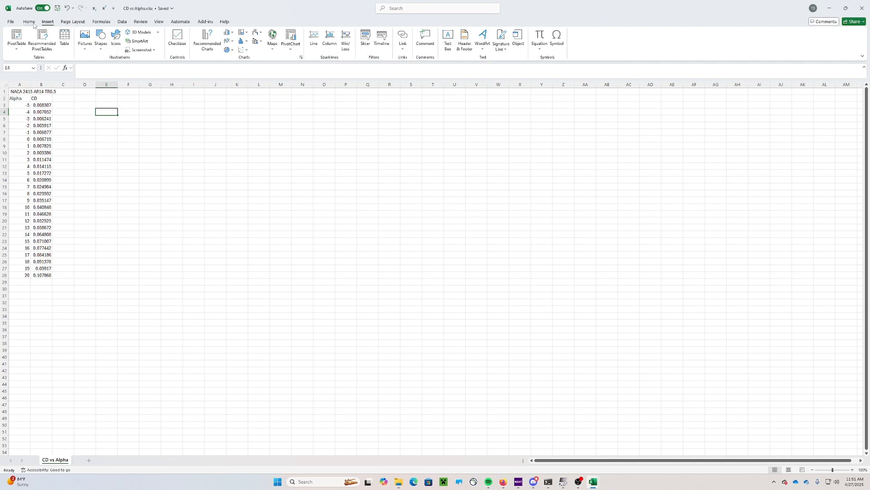
# Insert a scatter chart with smooth lines and move it beside the data
pyautogui.click(31, 22)
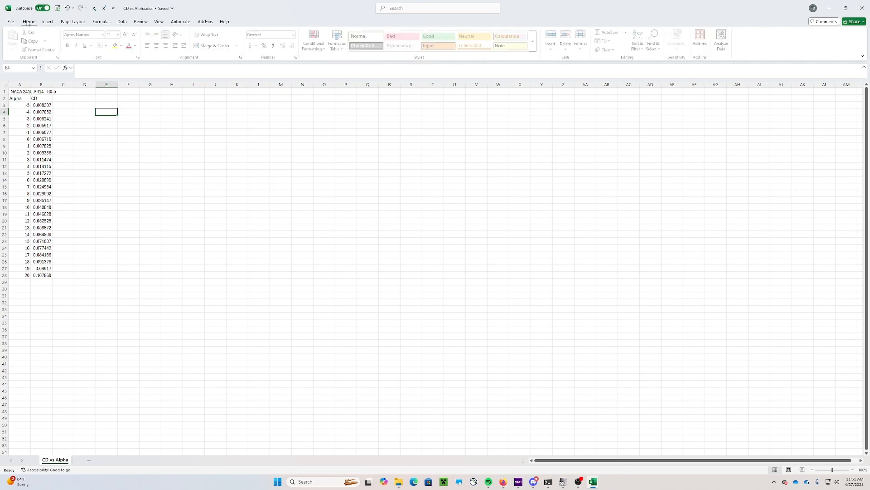
pyautogui.click(48, 21)
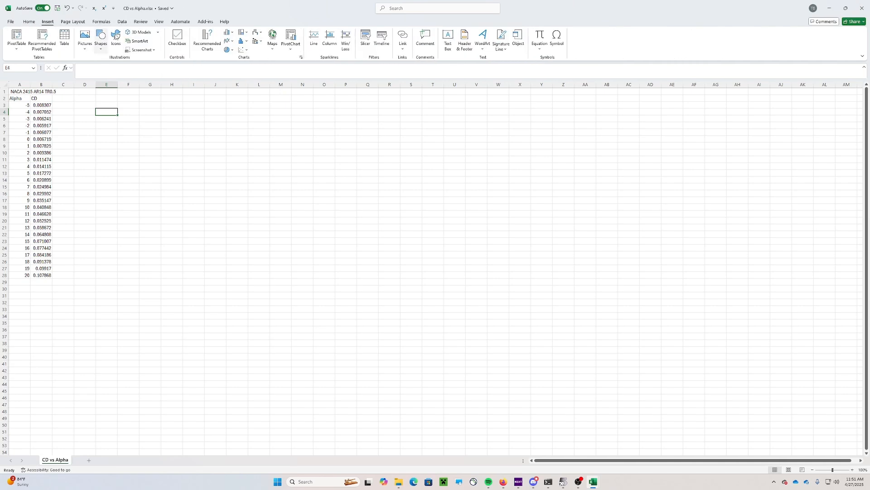
pyautogui.click(228, 41)
pyautogui.click(287, 73)
pyautogui.moveTo(384, 232); pyautogui.dragTo(124, 109)
pyautogui.rightClick(124, 109)
pyautogui.press('Escape')
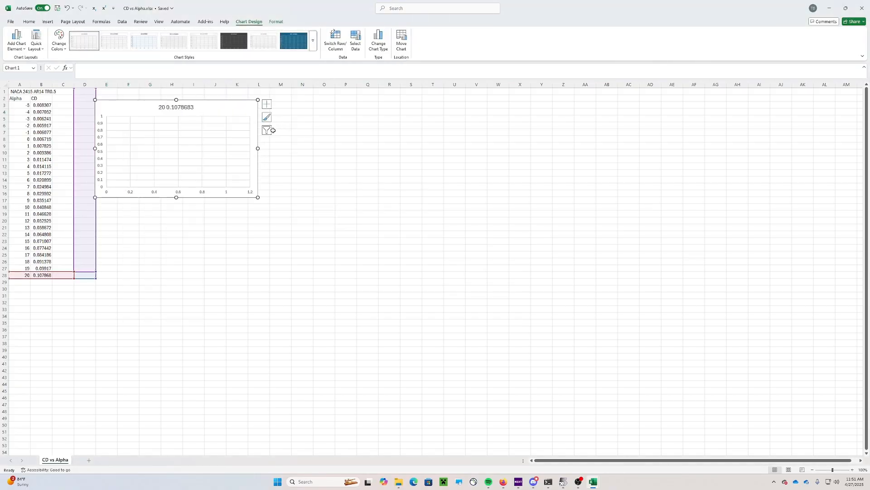
# Replace the default series with one named from A1, X values A3:A28 and Y values B3:B28
pyautogui.click(266, 130)
pyautogui.click(338, 269)
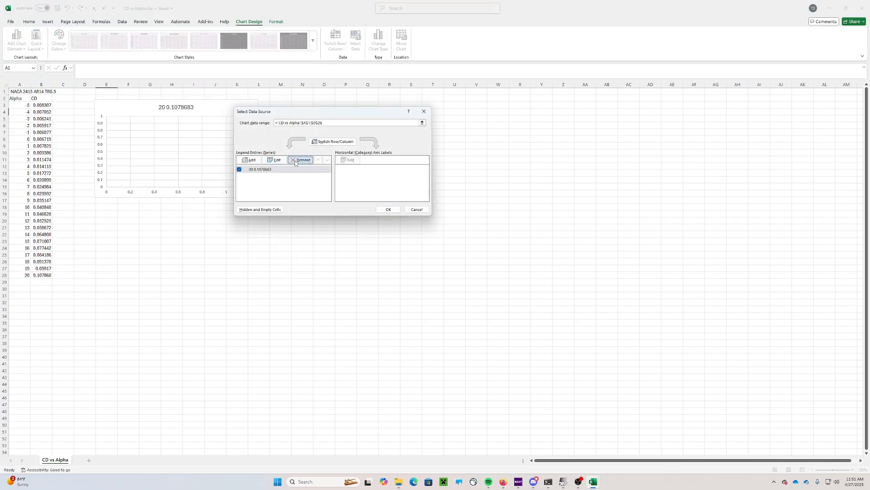
pyautogui.click(301, 159)
pyautogui.click(252, 160)
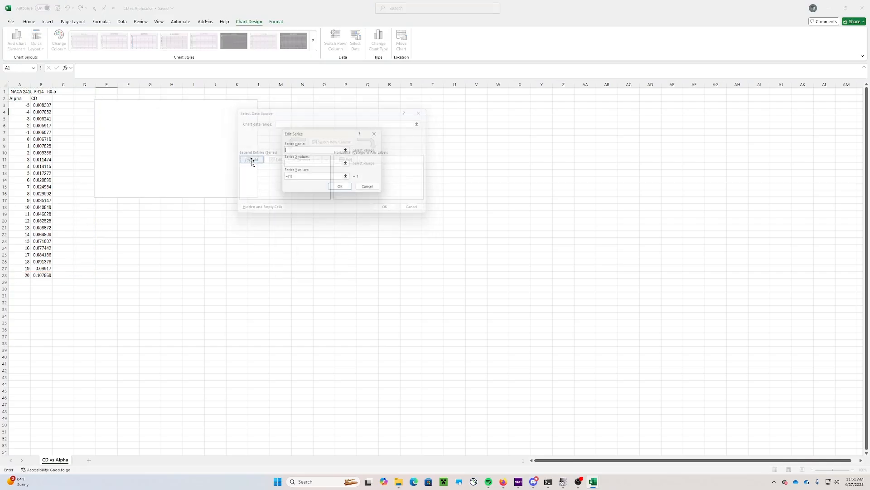
pyautogui.click(18, 92)
pyautogui.click(289, 164)
pyautogui.moveTo(21, 105); pyautogui.dragTo(21, 275)
pyautogui.click(307, 178)
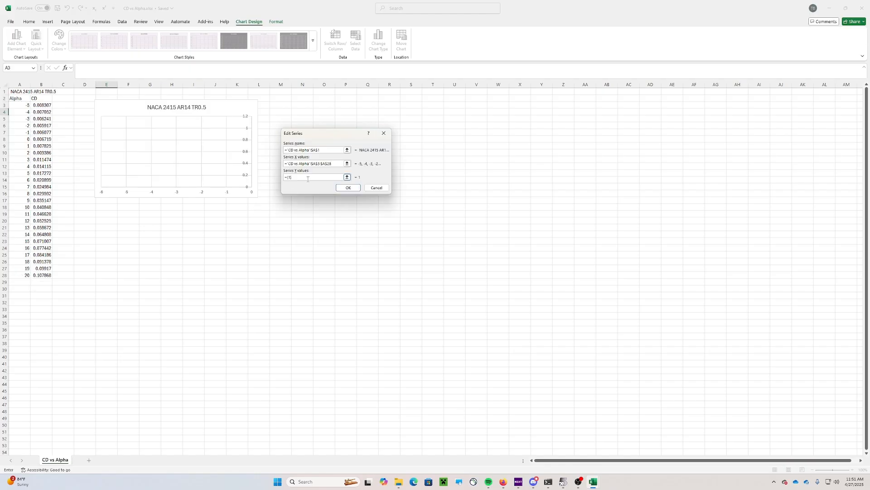
pyautogui.moveTo(42, 105); pyautogui.dragTo(46, 275)
pyautogui.click(348, 188)
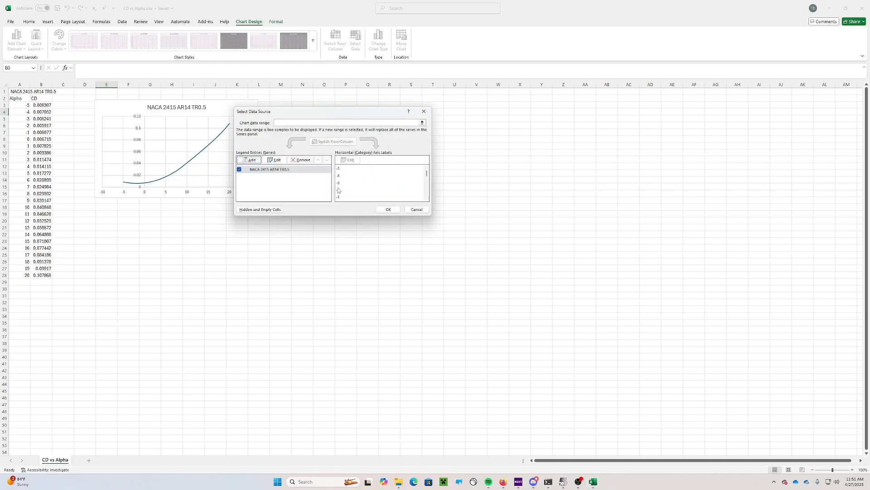
pyautogui.click(389, 209)
pyautogui.moveTo(219, 110); pyautogui.dragTo(209, 147)
pyautogui.moveTo(435, 15); pyautogui.dragTo(361, 57)
# Tile Excel left of xflr5, stretch the CD chart taller, and bring up the Video Files folder
pyautogui.click(657, 148)
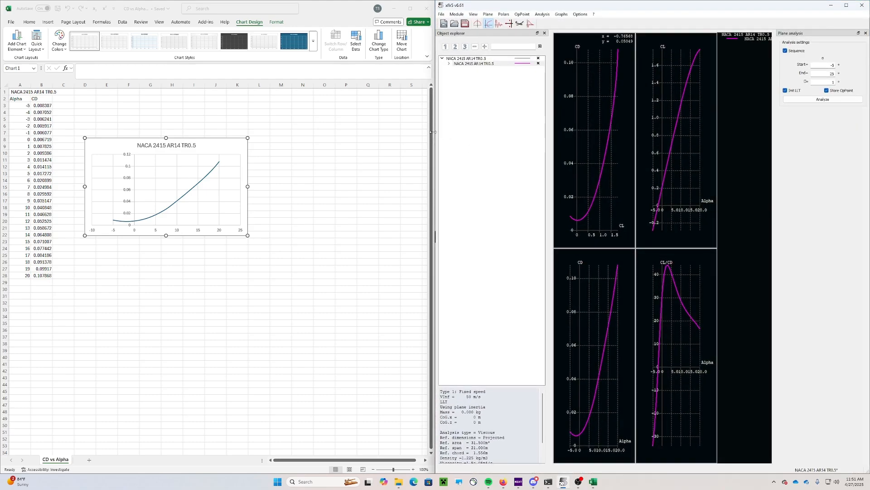
pyautogui.moveTo(433, 132); pyautogui.dragTo(331, 132)
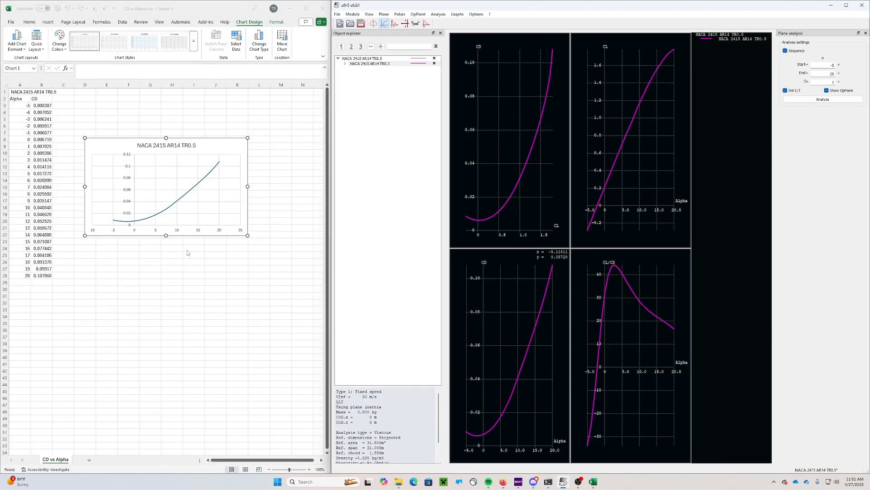
pyautogui.moveTo(166, 235); pyautogui.dragTo(160, 344)
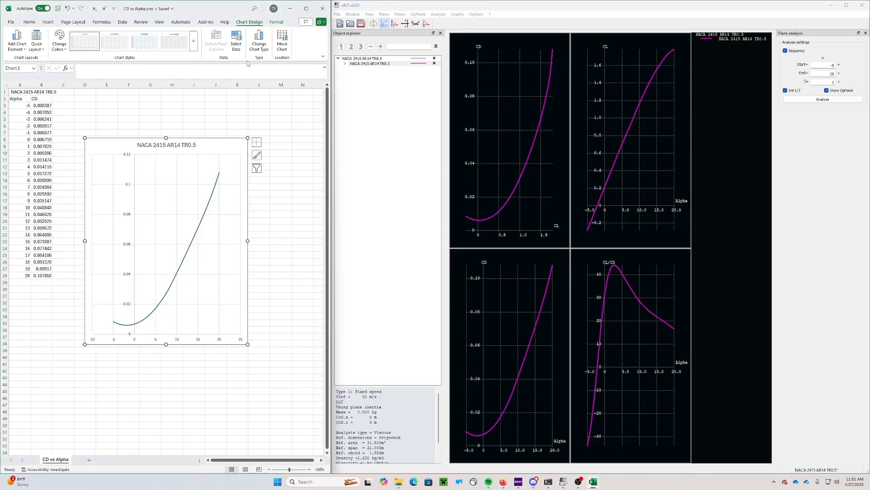
pyautogui.click(396, 482)
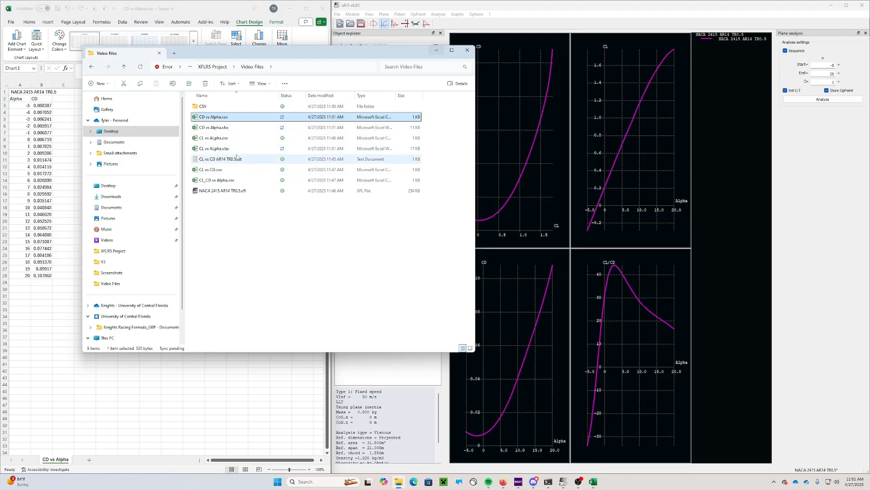
# Open CL vs CD.csv in Excel, maximized
pyautogui.click(232, 171)
pyautogui.hotkey('alt', 'Tab')
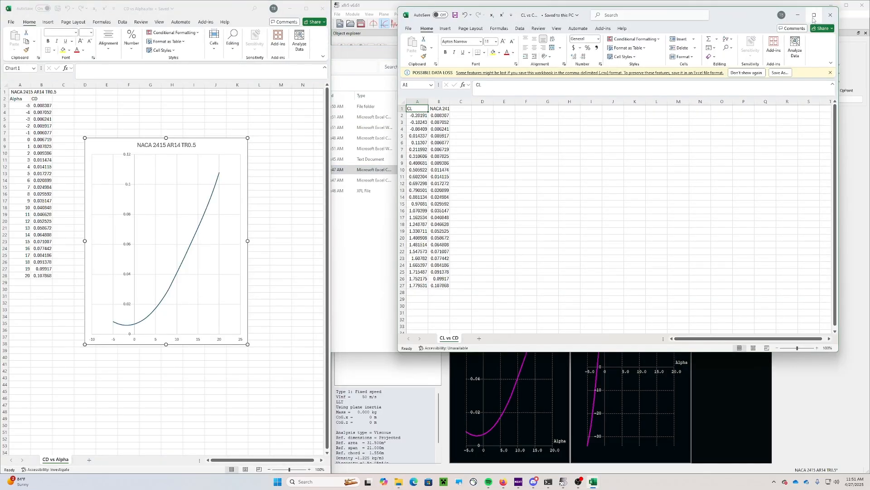
pyautogui.click(813, 18)
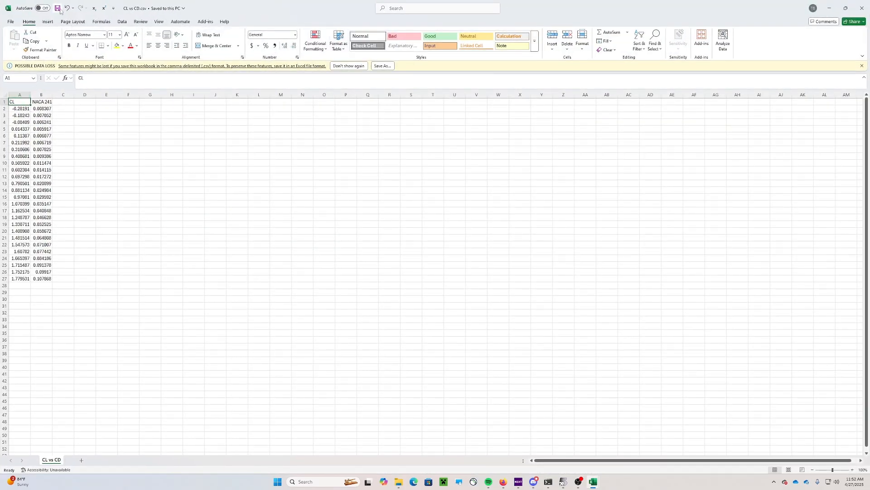
# Insert a top row, copy the NACA 2415 AR14 TR0.5 title into A1, and enter CD in B2
pyautogui.rightClick(4, 101)
pyautogui.click(23, 172)
pyautogui.click(42, 108)
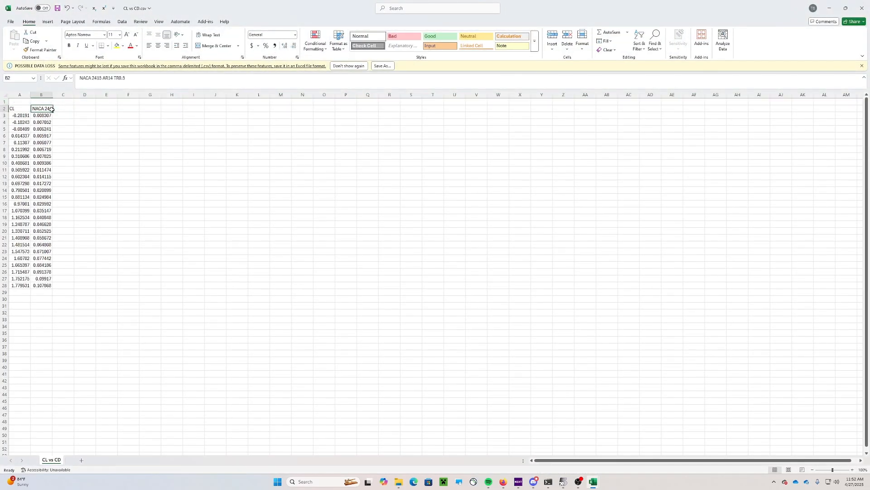
pyautogui.hotkey('ctrl', 'c')
pyautogui.click(23, 102)
pyautogui.hotkey('ctrl', 'v')
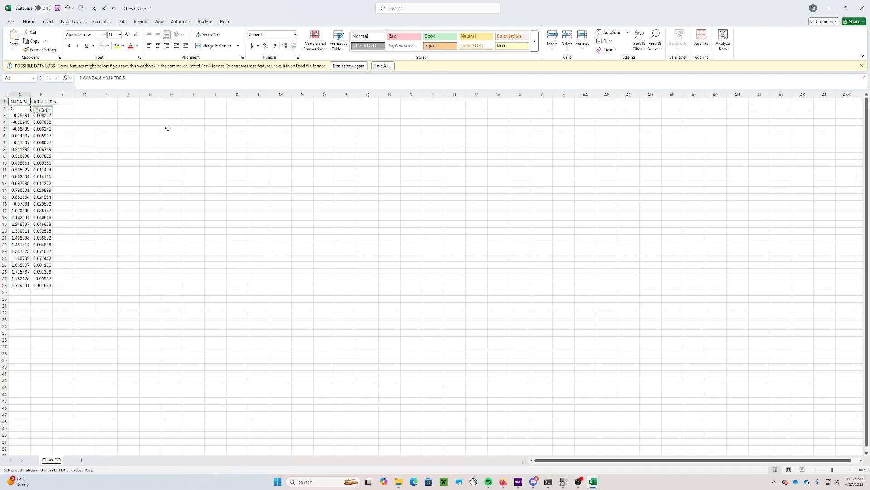
pyautogui.click(167, 128)
pyautogui.press('Escape')
pyautogui.click(48, 109)
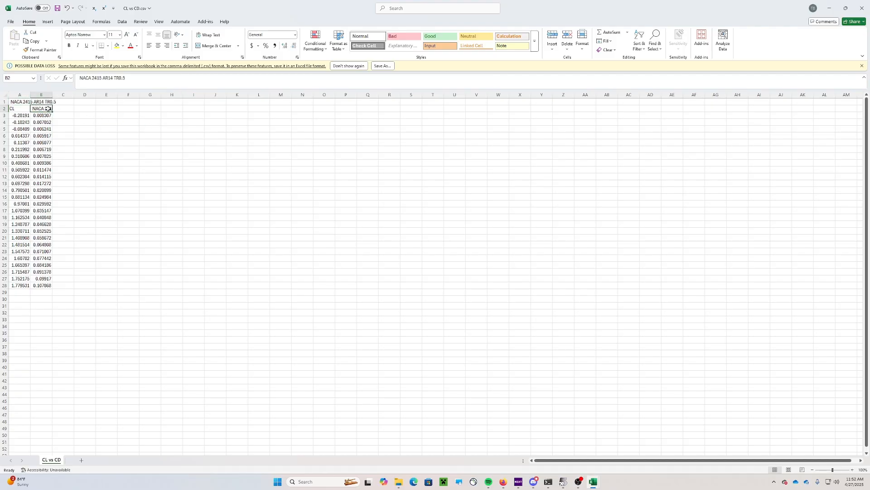
pyautogui.write('CD')
pyautogui.click(104, 122)
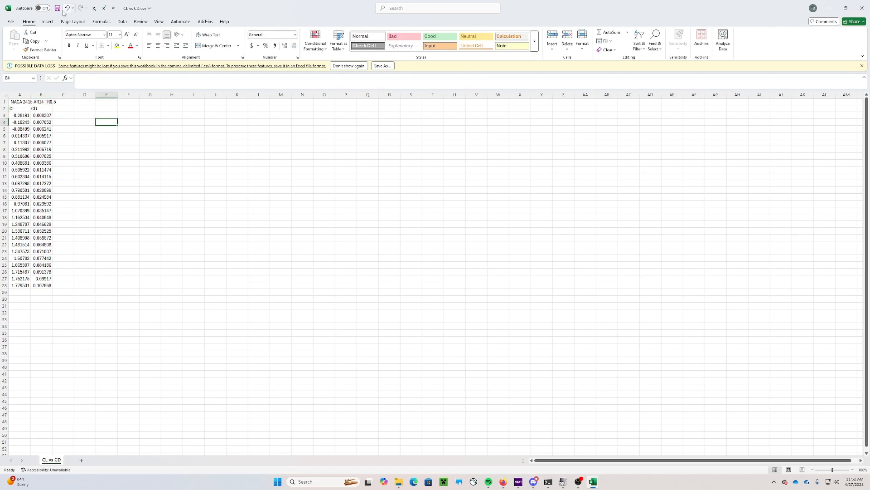
# Save the sheet as CL vs CD.xlsx in Excel Workbook format
pyautogui.click(11, 21)
pyautogui.click(19, 112)
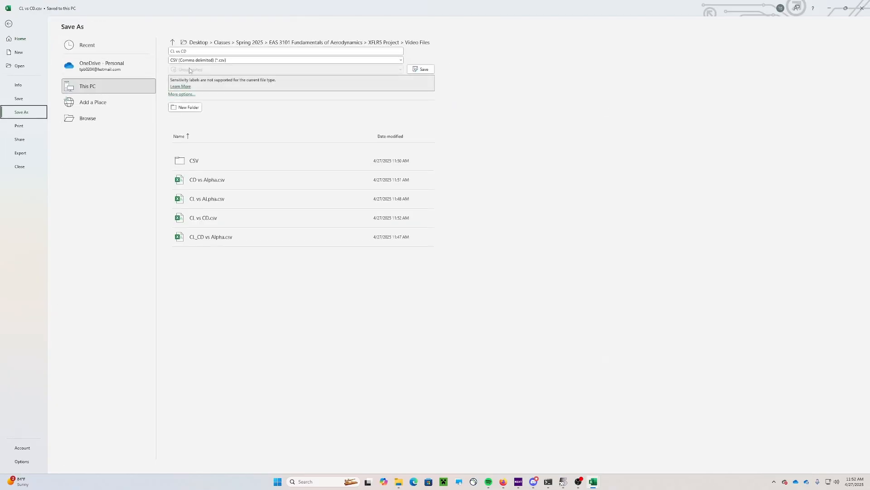
pyautogui.click(226, 60)
pyautogui.click(226, 69)
pyautogui.click(421, 69)
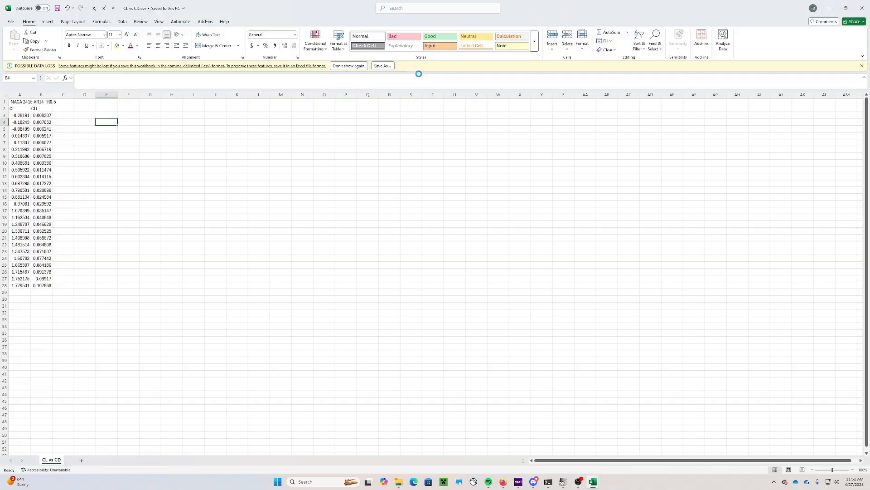
pyautogui.click(48, 22)
# Insert a smooth-line scatter chart and move it beside the data
pyautogui.click(243, 49)
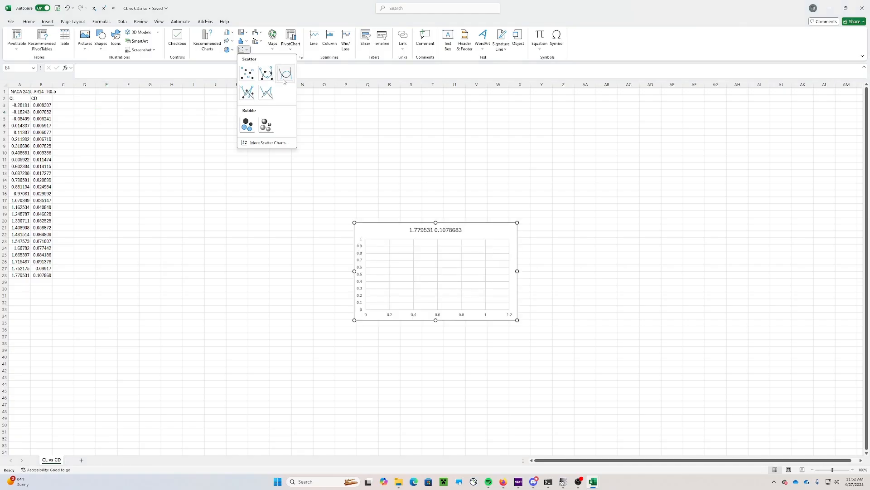
pyautogui.click(284, 75)
pyautogui.moveTo(381, 222); pyautogui.dragTo(127, 117)
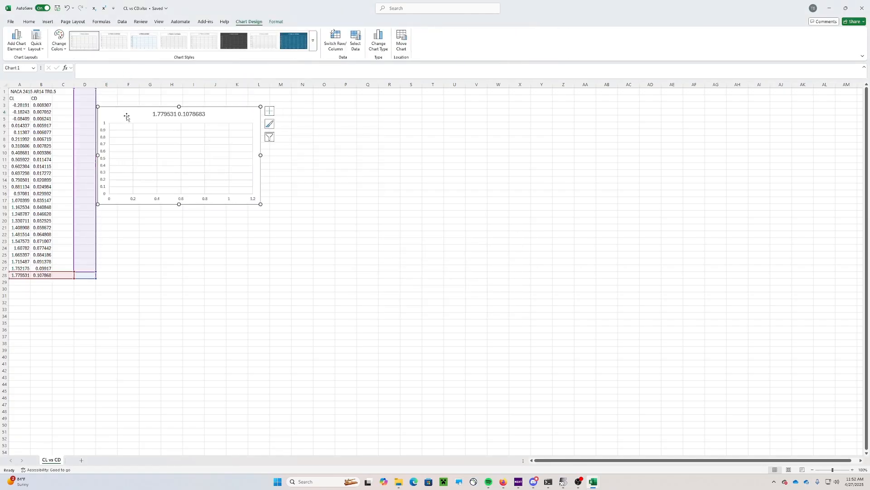
# Replace the default series with one named from A1, X values A3:A28 (CL), Y values B3:B28 (CD)
pyautogui.rightClick(127, 116)
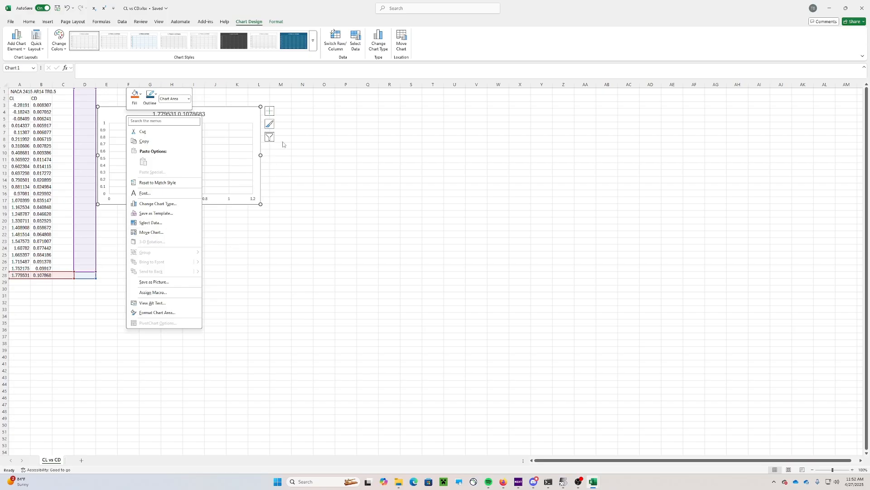
pyautogui.click(164, 224)
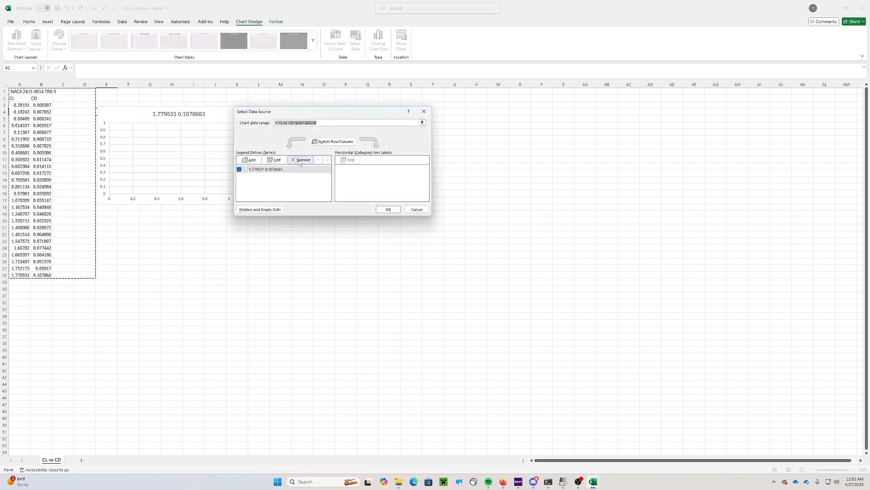
pyautogui.click(300, 162)
pyautogui.click(249, 160)
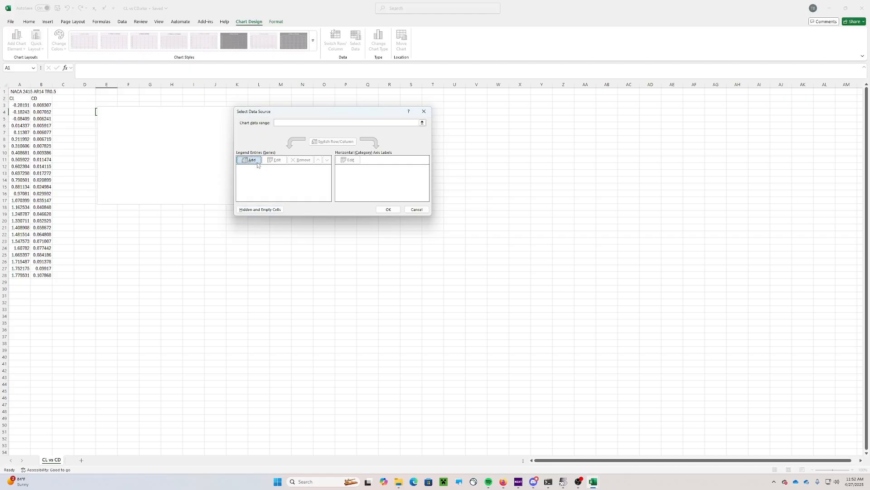
pyautogui.click(19, 91)
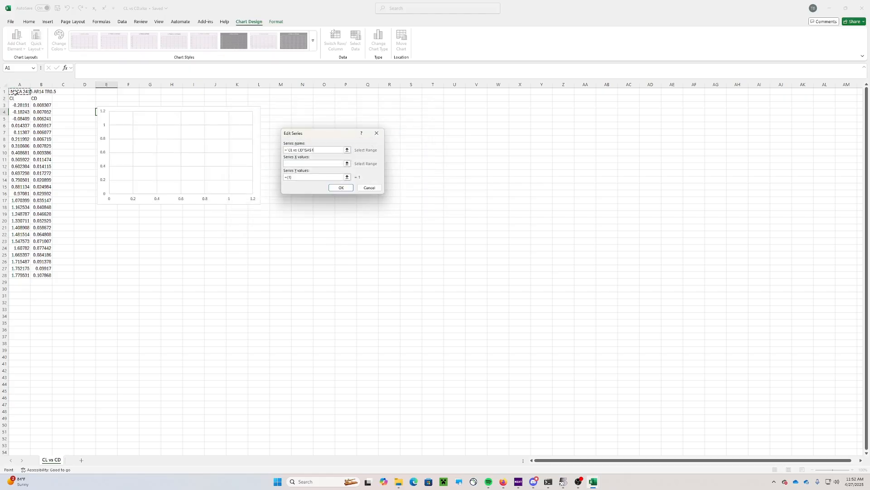
pyautogui.click(306, 165)
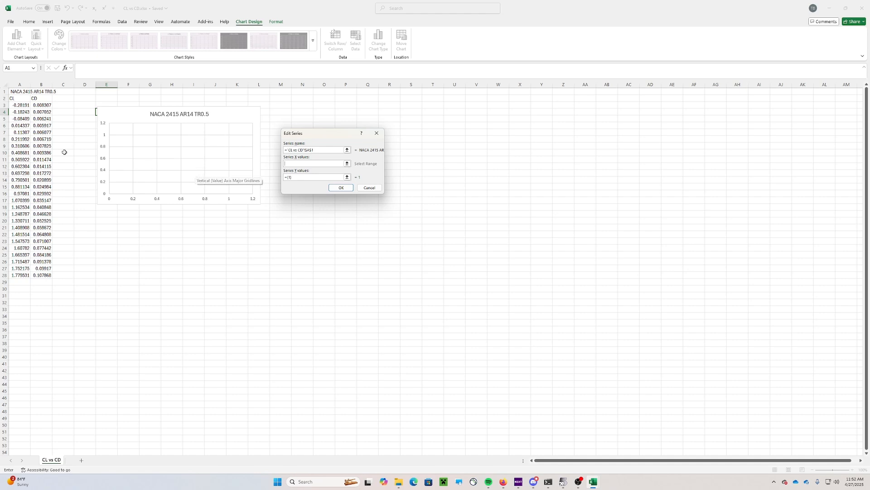
pyautogui.moveTo(19, 105); pyautogui.dragTo(21, 276)
pyautogui.click(304, 177)
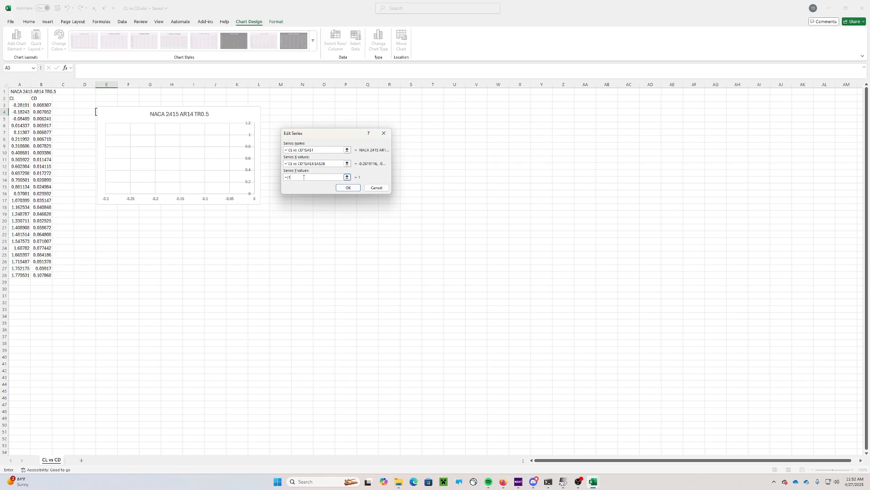
pyautogui.moveTo(41, 106); pyautogui.dragTo(47, 276)
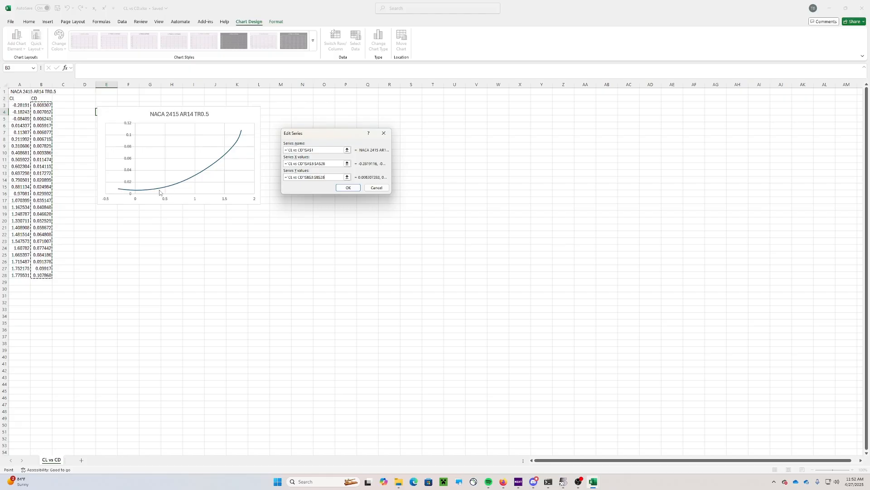
pyautogui.moveTo(163, 190)
pyautogui.click(353, 192)
pyautogui.click(381, 212)
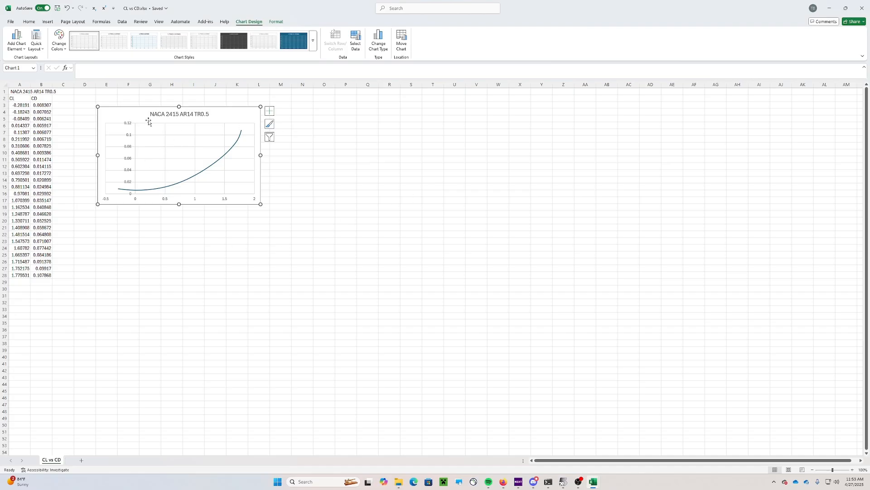
# Open CL_CD vs Alpha.csv from the Video Files folder in Excel
pyautogui.click(398, 485)
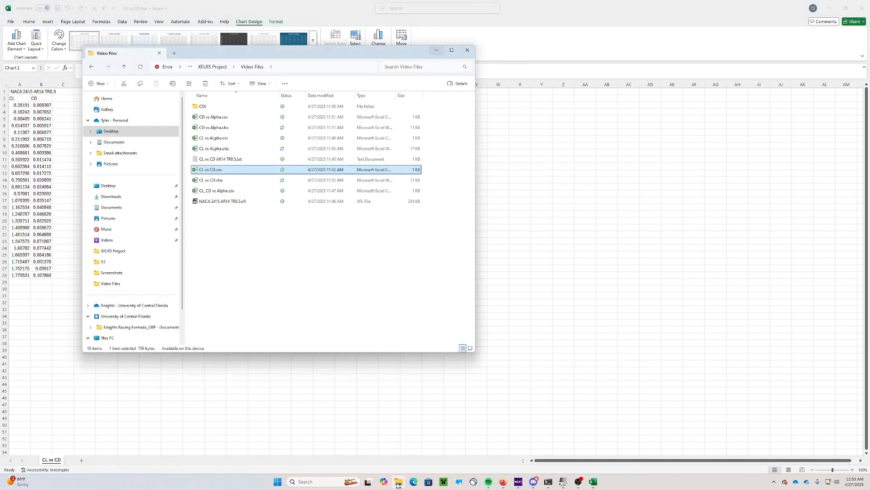
pyautogui.click(219, 193)
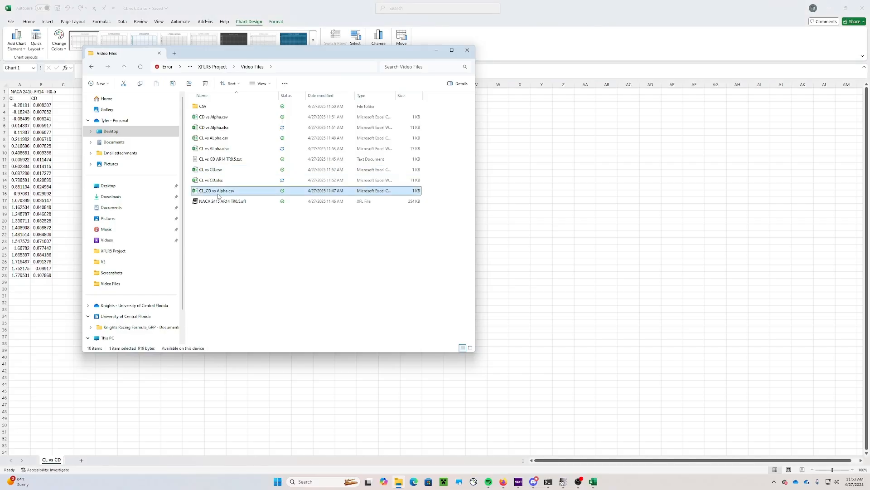
pyautogui.doubleClick(219, 192)
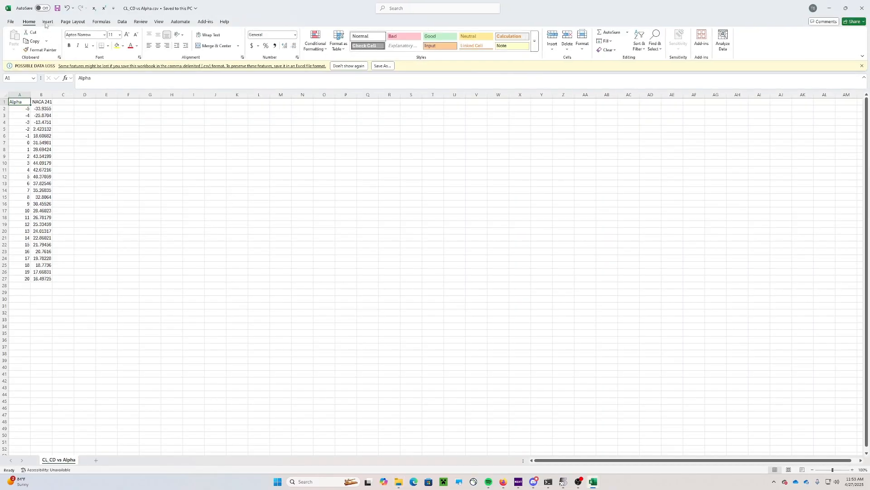
# Insert a top row, copy the wing name into A1, and set the B2 header to CL/CD
pyautogui.rightClick(5, 102)
pyautogui.press('Escape')
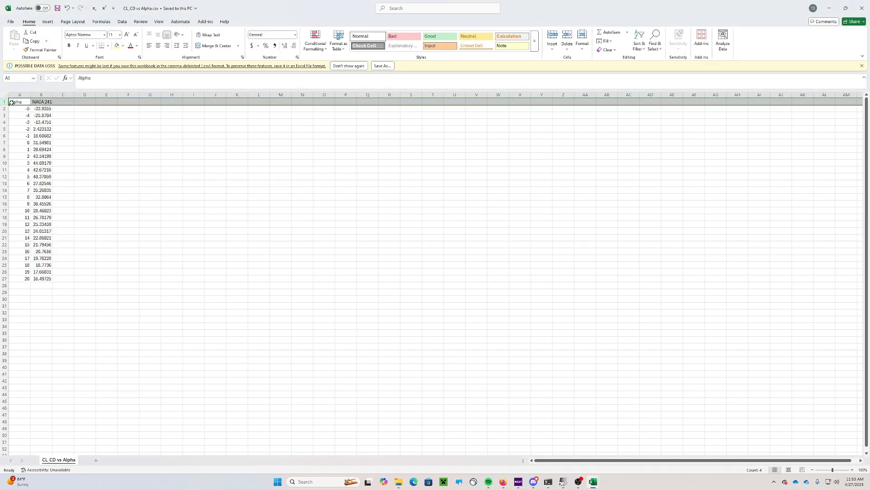
pyautogui.rightClick(4, 102)
pyautogui.click(18, 178)
pyautogui.click(82, 130)
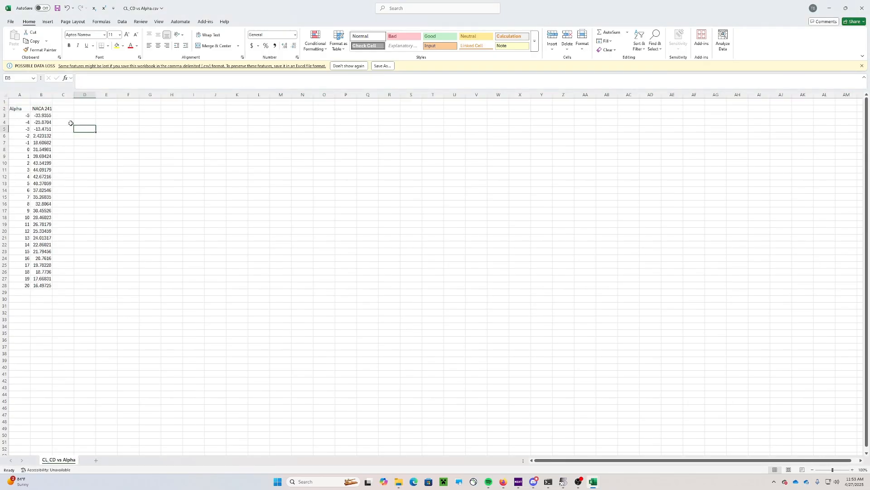
pyautogui.click(47, 109)
pyautogui.hotkey('ctrl', 'c')
pyautogui.click(27, 102)
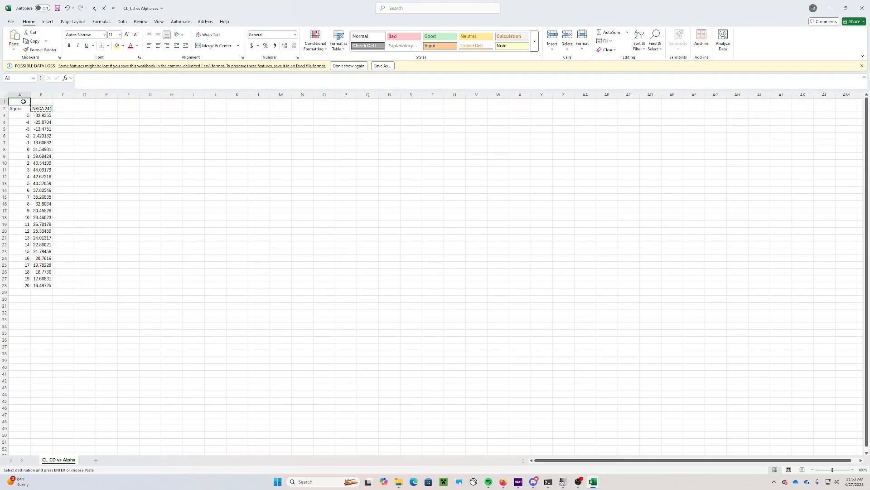
pyautogui.hotkey('ctrl', 'v')
pyautogui.click(119, 135)
pyautogui.press('Escape')
pyautogui.click(50, 110)
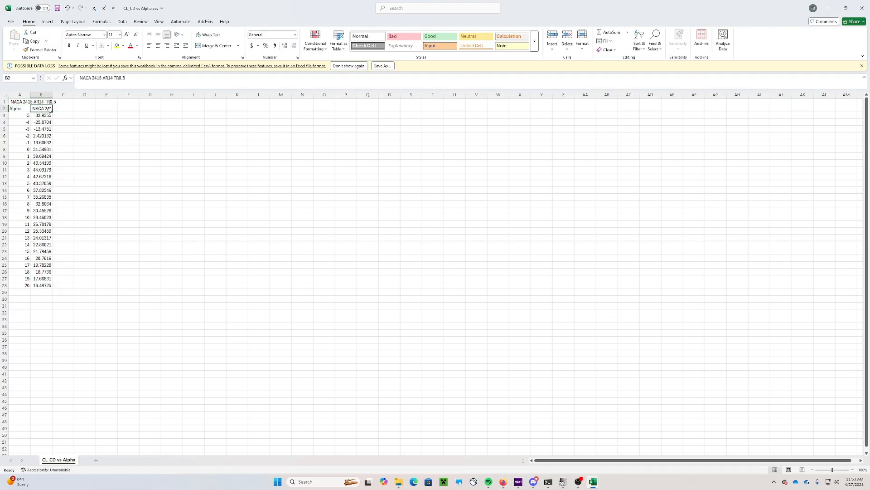
pyautogui.write('CL/CD')
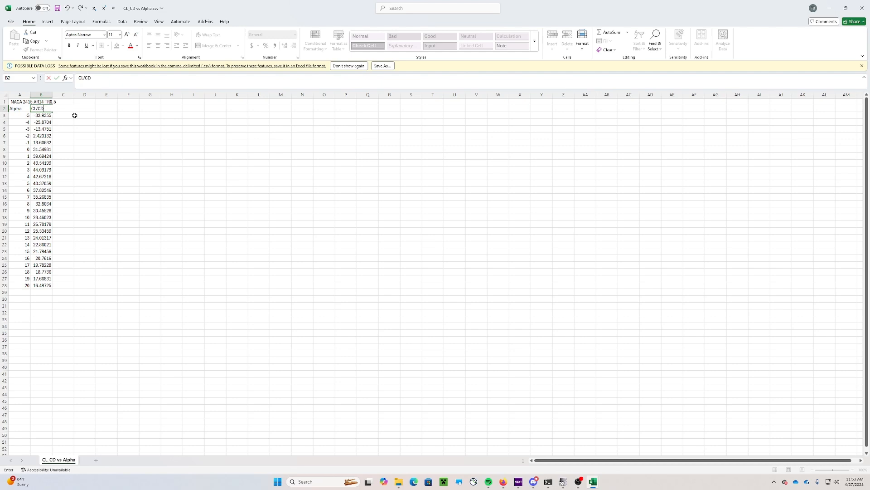
pyautogui.click(74, 115)
# Save the sheet as CL_CD vs Alpha.xlsx in Excel Workbook format
pyautogui.click(57, 8)
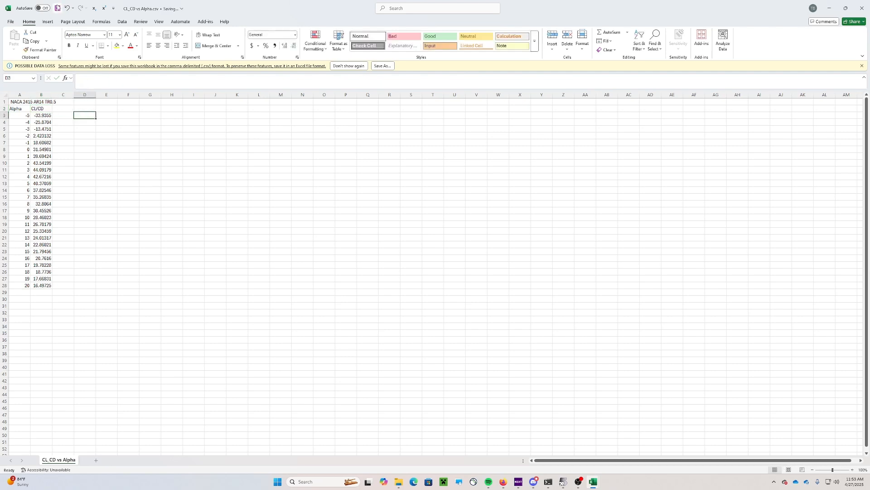
pyautogui.click(11, 21)
pyautogui.click(20, 112)
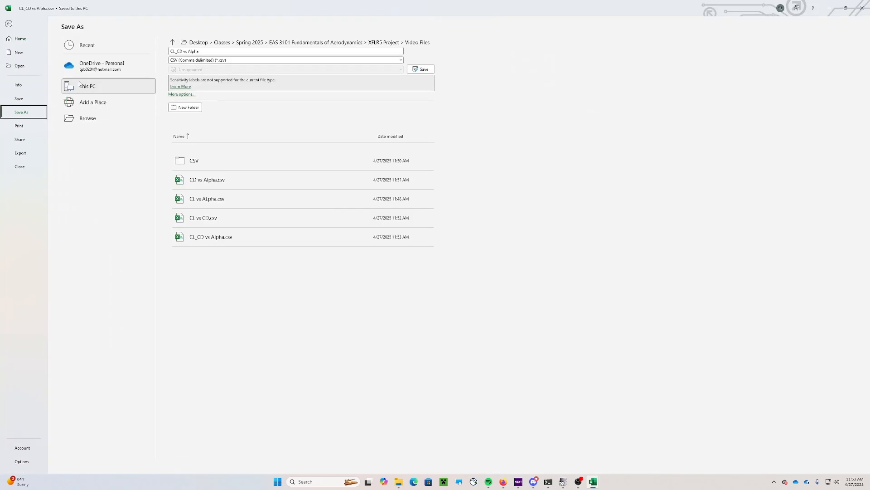
pyautogui.click(197, 59)
pyautogui.click(200, 68)
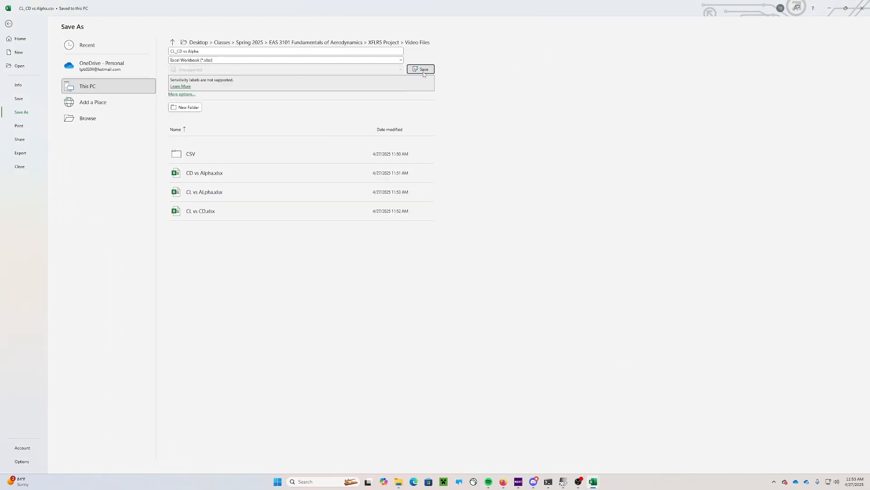
pyautogui.click(420, 69)
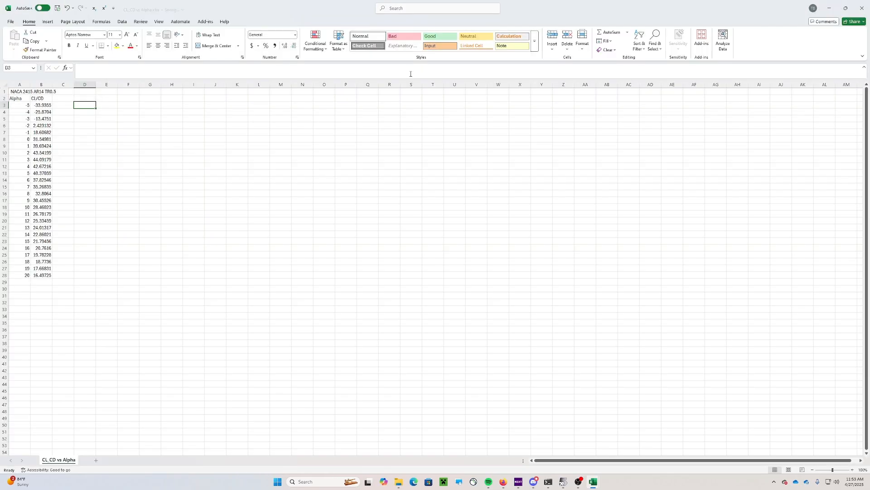
# Insert a scatter chart and move it up beside the data
pyautogui.click(53, 23)
pyautogui.click(246, 49)
pyautogui.click(246, 72)
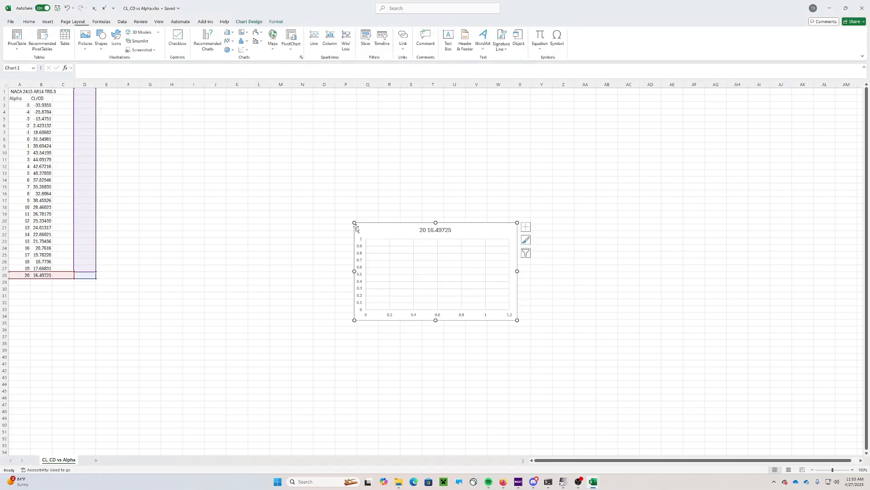
pyautogui.moveTo(373, 229); pyautogui.dragTo(114, 103)
pyautogui.press('Escape')
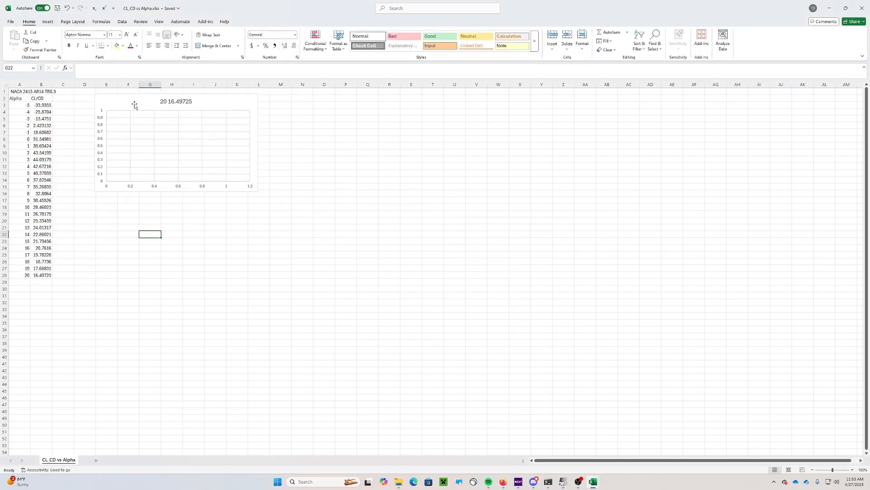
# Replace the placeholder series with one named from A1, X values A3:A28 (Alpha), Y values B3:B28 (CL/CD)
pyautogui.rightClick(135, 105)
pyautogui.click(159, 211)
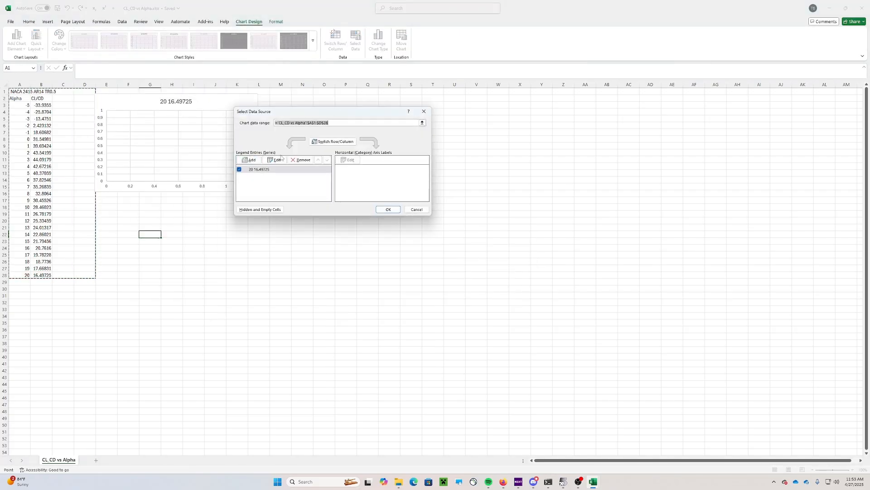
pyautogui.click(301, 159)
pyautogui.click(247, 159)
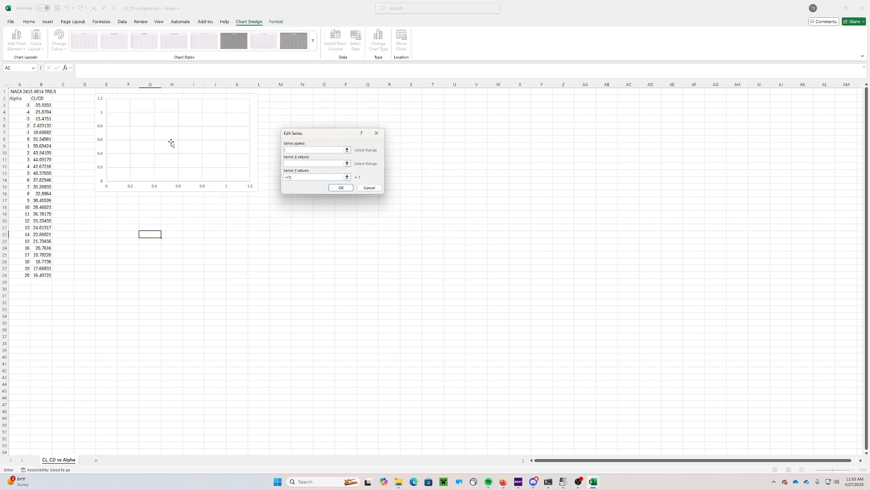
pyautogui.click(19, 91)
pyautogui.click(311, 164)
pyautogui.moveTo(27, 104); pyautogui.dragTo(27, 276)
pyautogui.click(310, 178)
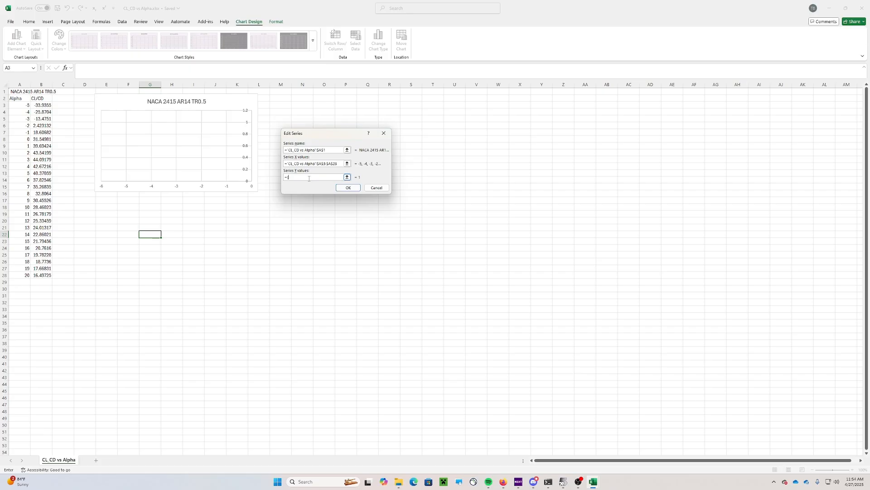
pyautogui.moveTo(39, 105); pyautogui.dragTo(45, 275)
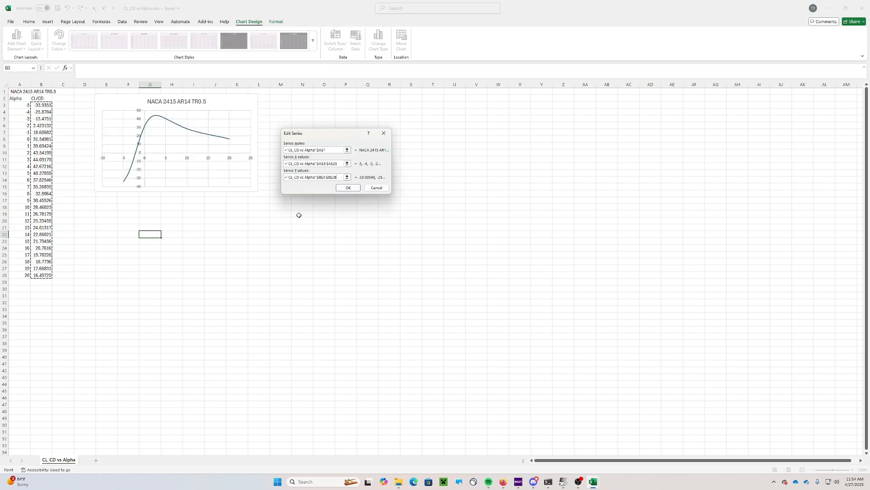
pyautogui.click(348, 187)
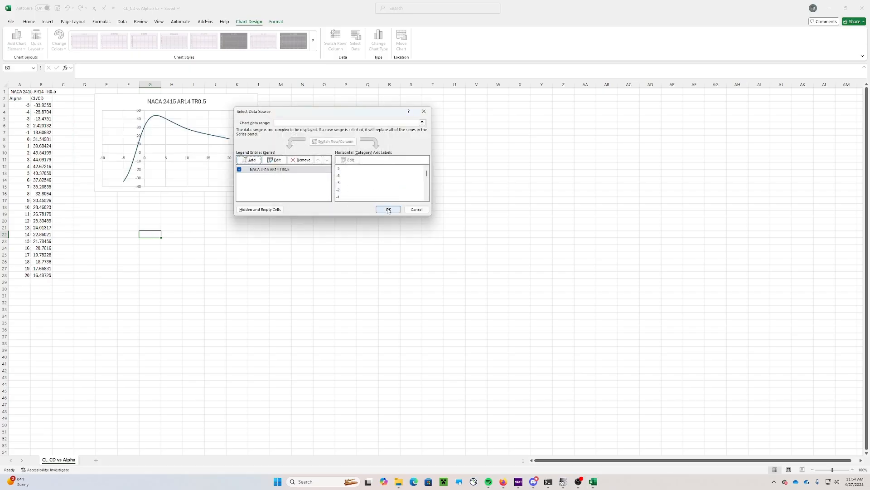
pyautogui.click(389, 210)
pyautogui.moveTo(635, 5); pyautogui.dragTo(481, 69)
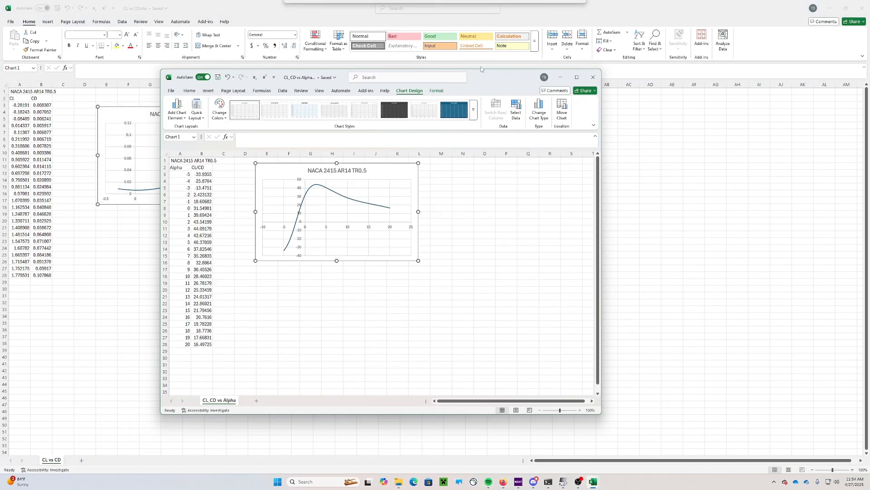
# Tile Excel left of a wider xflr5 and stretch the CL/CD chart down to row 35
pyautogui.click(830, 8)
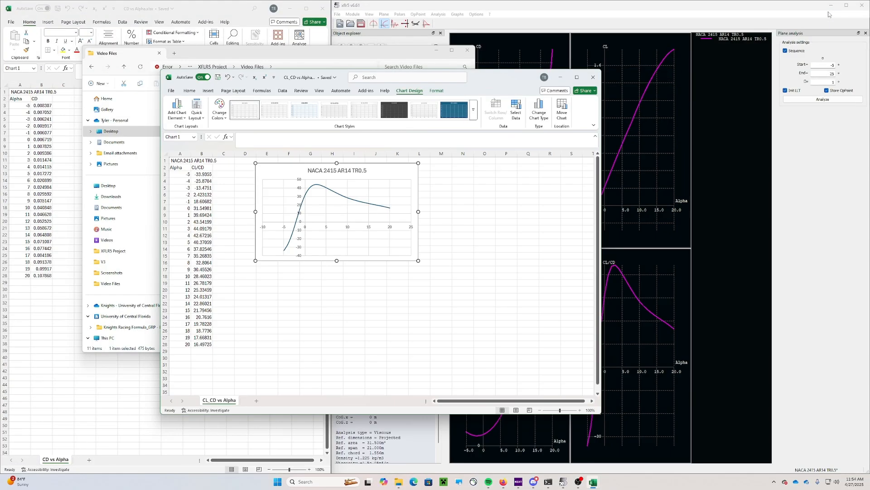
pyautogui.click(437, 50)
pyautogui.moveTo(510, 78); pyautogui.dragTo(380, 31)
pyautogui.click(498, 190)
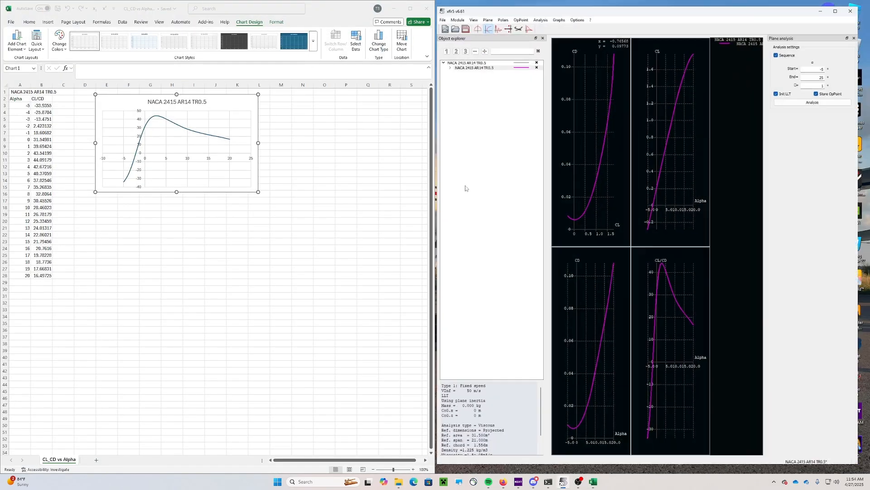
pyautogui.moveTo(435, 165); pyautogui.dragTo(323, 164)
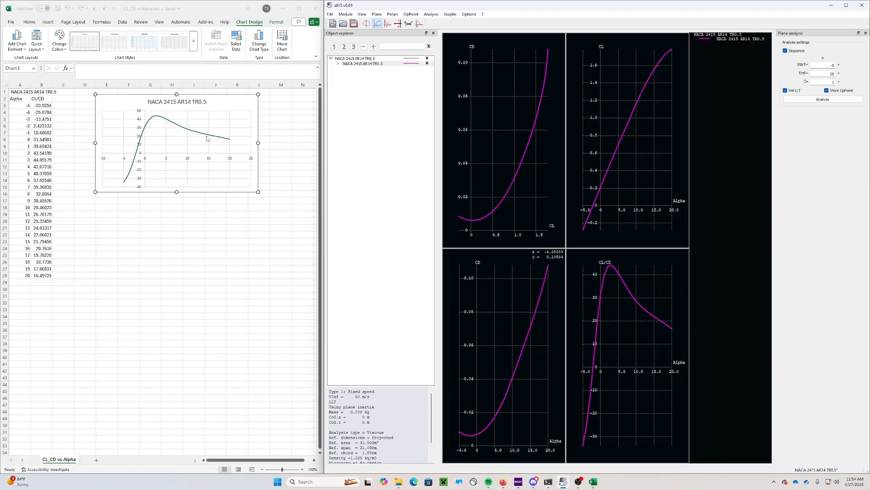
pyautogui.moveTo(176, 191); pyautogui.dragTo(151, 325)
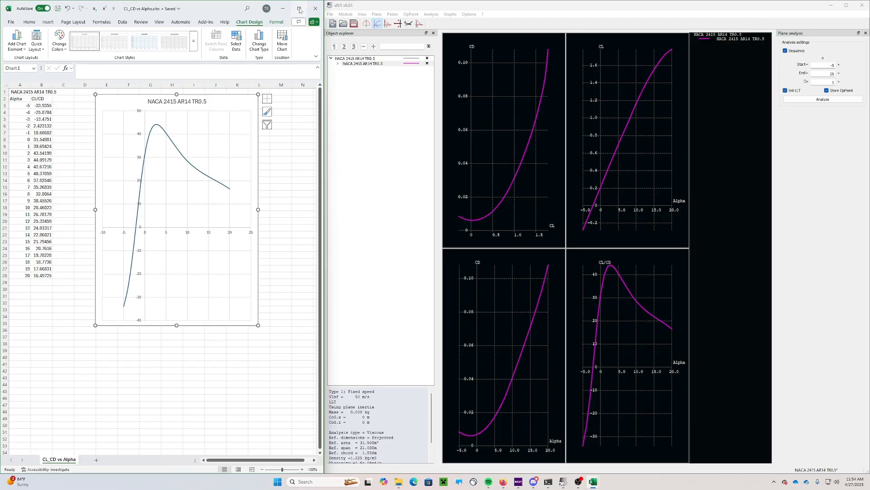
# Maximize the CL vs ALpha workbook, then bring the browser with the assignment forward
pyautogui.click(299, 10)
pyautogui.moveTo(593, 482)
pyautogui.moveTo(546, 445)
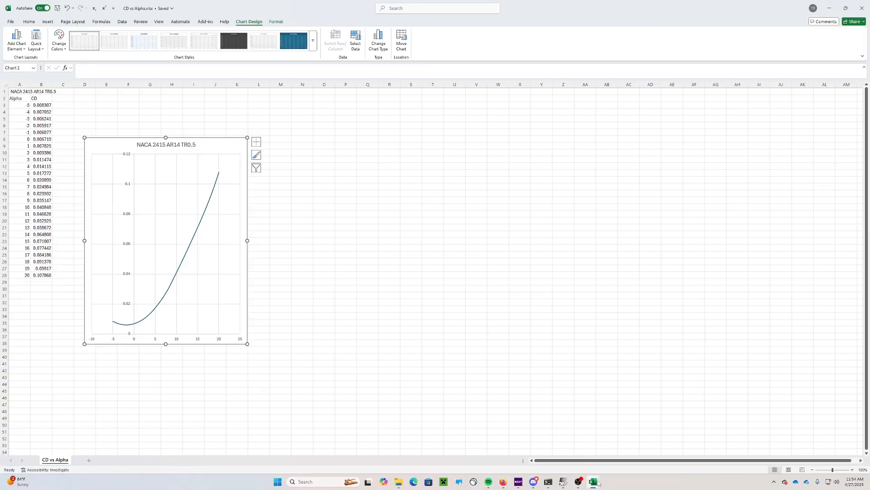
pyautogui.click(484, 447)
pyautogui.click(296, 12)
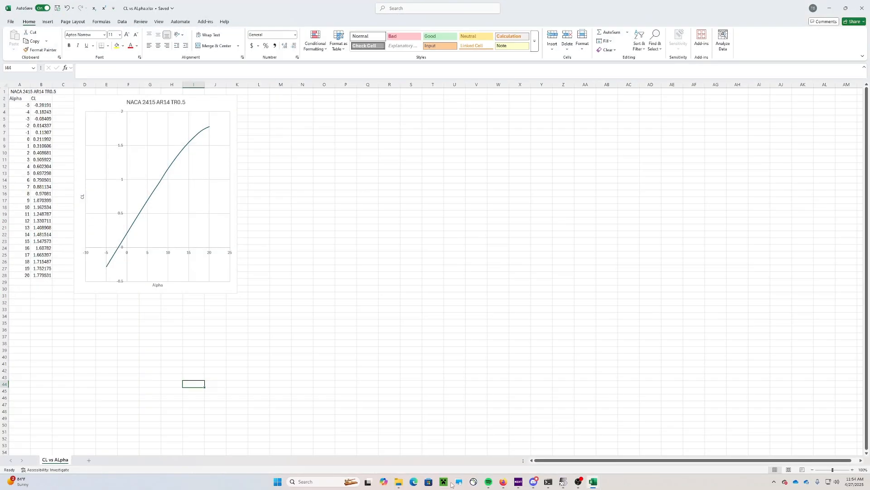
pyautogui.click(503, 481)
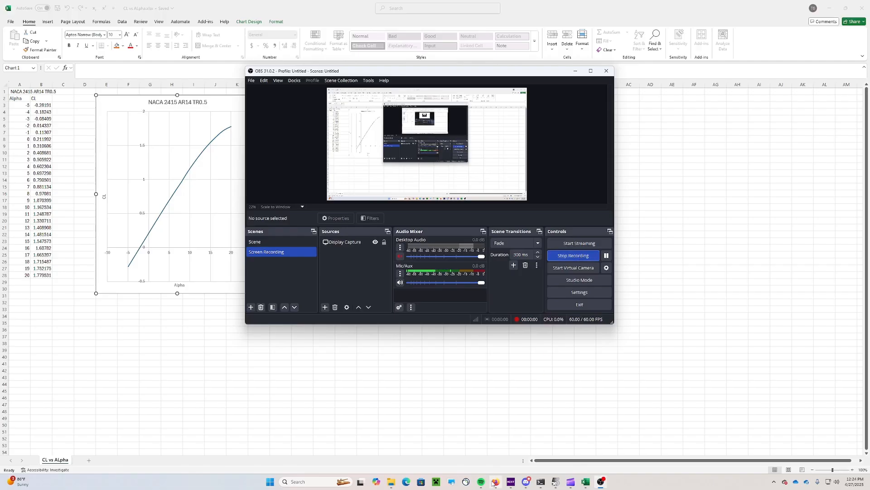
# Scroll through the pages of the XFLR5 PROJECT.docx assignment
pyautogui.click(496, 481)
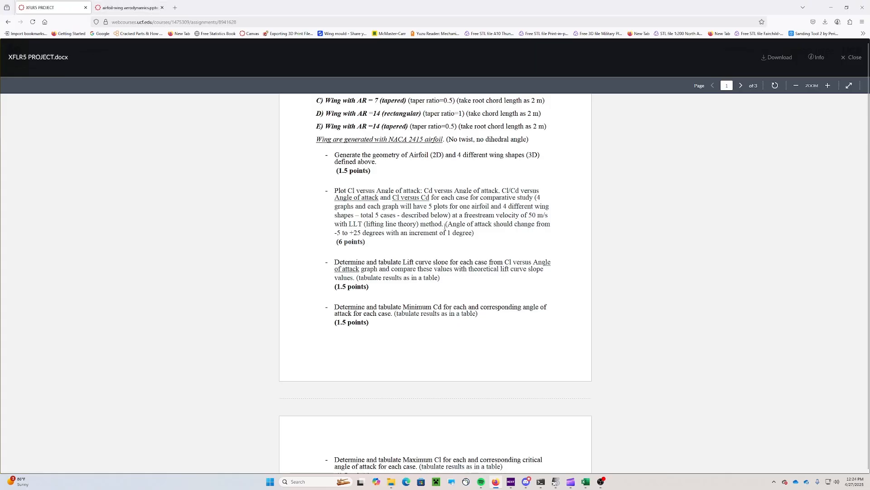
pyautogui.scroll(-15, 551, 270)
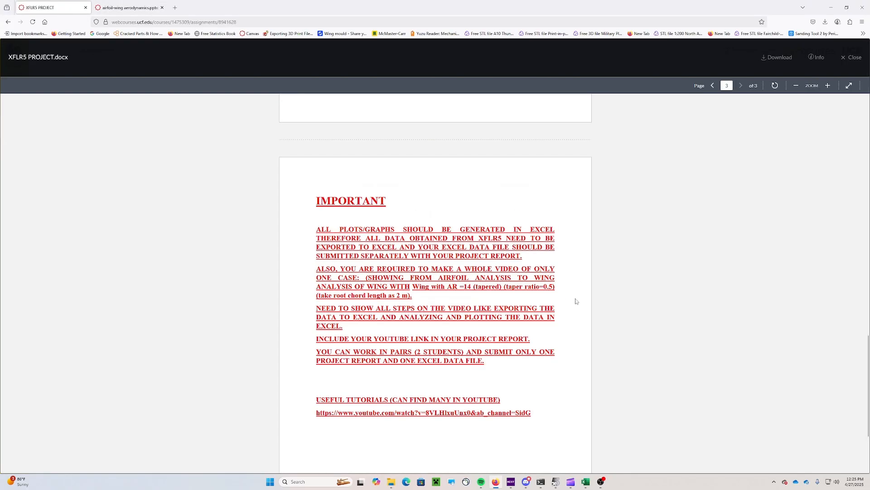
pyautogui.scroll(10, 576, 301)
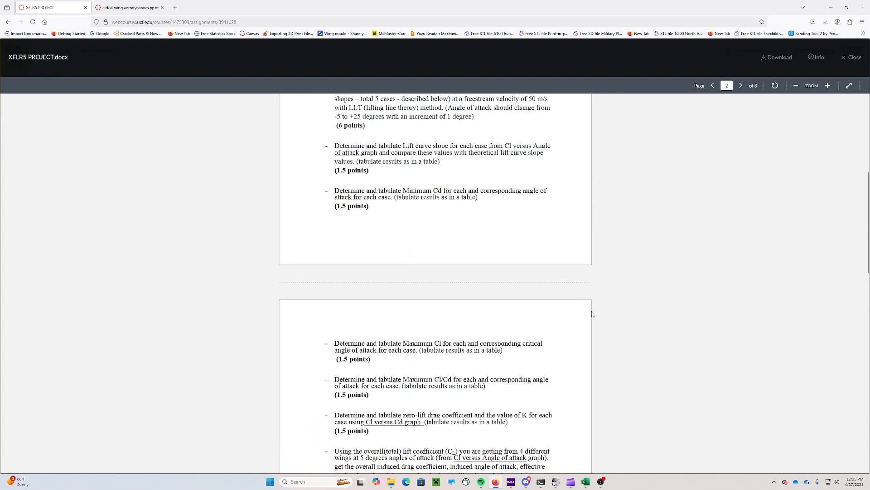
pyautogui.scroll(5, 592, 313)
pyautogui.scroll(-3, 524, 232)
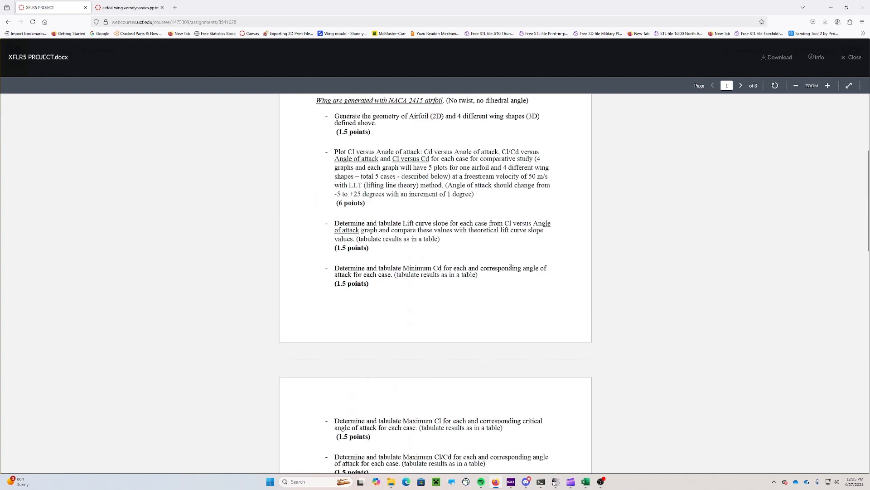
pyautogui.scroll(-5, 499, 272)
pyautogui.scroll(4, 488, 207)
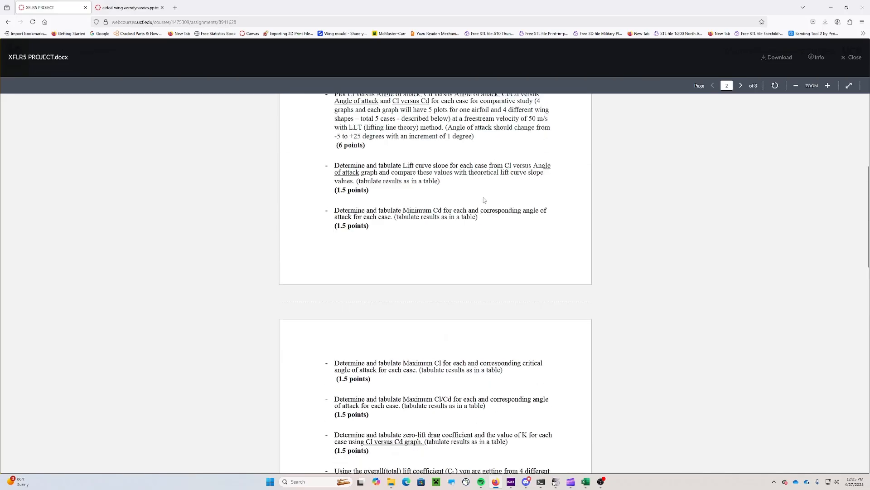
pyautogui.scroll(2, 494, 218)
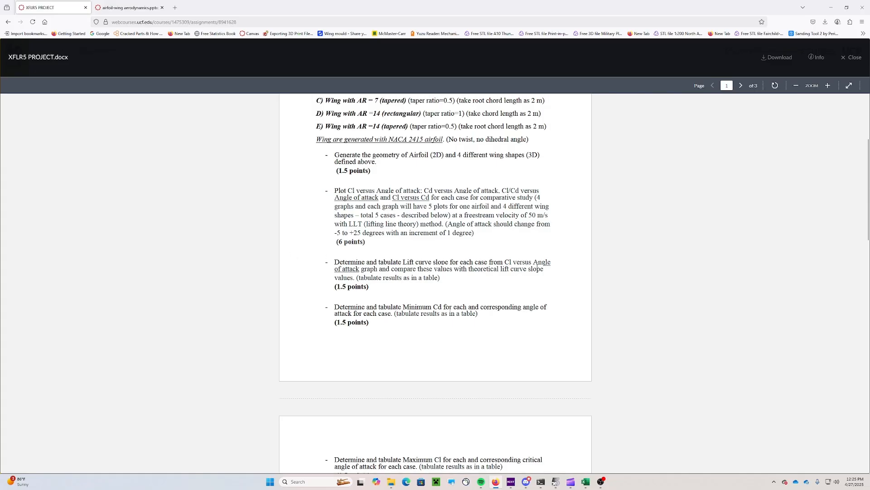
pyautogui.scroll(5, 472, 269)
pyautogui.scroll(-5, 476, 279)
# View slide 22 of airfoil-wing aerodynamics.pptx, showing the wing lift curve slope formula
pyautogui.moveTo(586, 481)
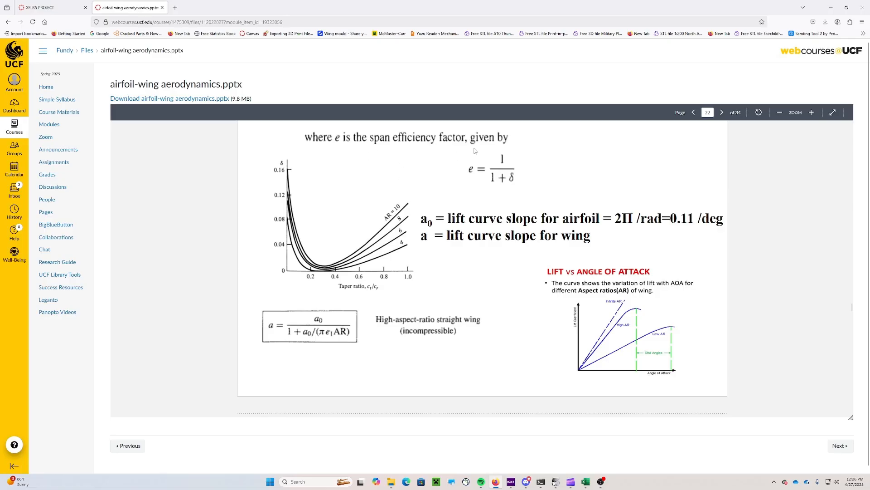
pyautogui.scroll(2, 471, 190)
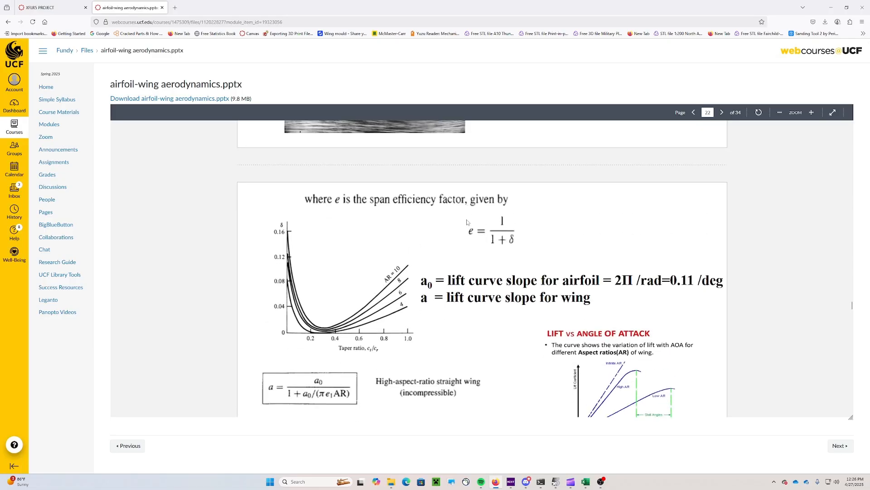
pyautogui.scroll(-2, 467, 220)
pyautogui.scroll(1, 468, 222)
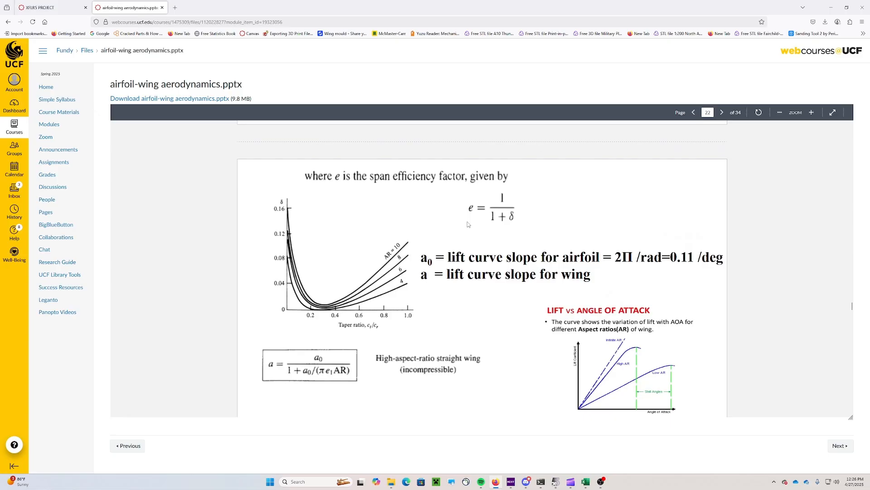
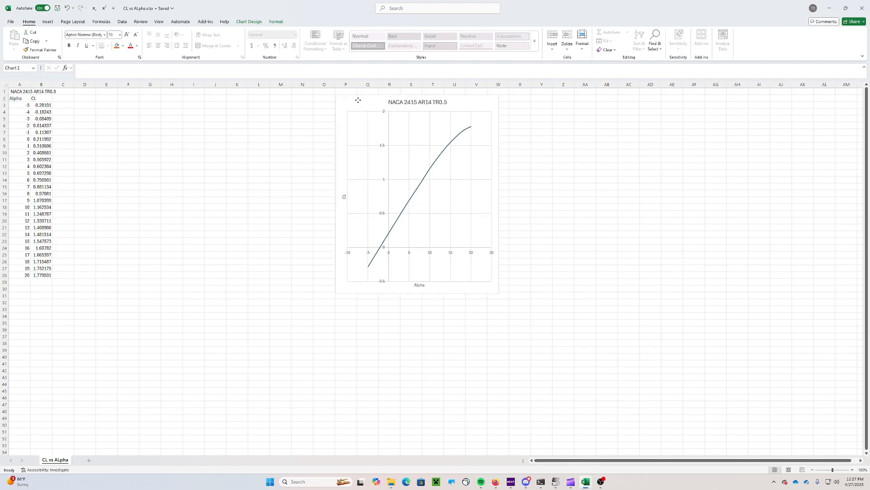
# Label D2 'e' and enter =1/(0.015+1) in E2, giving 0.985222
pyautogui.click(85, 98)
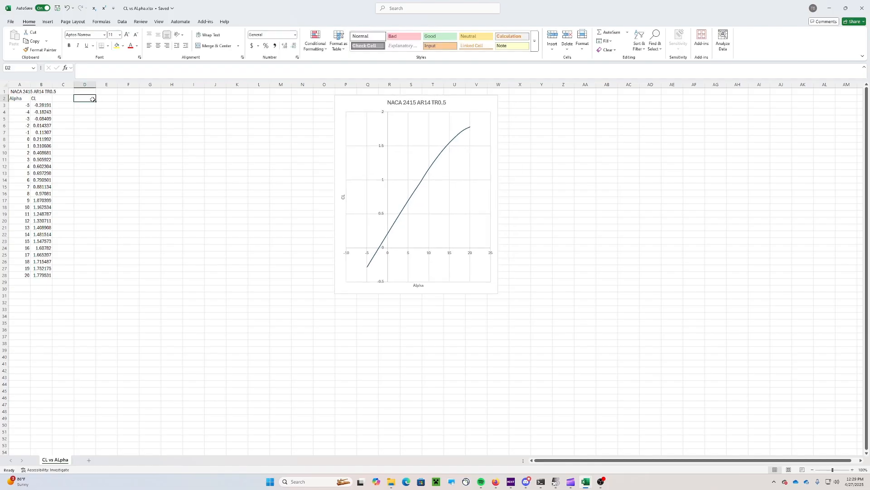
pyautogui.write('e')
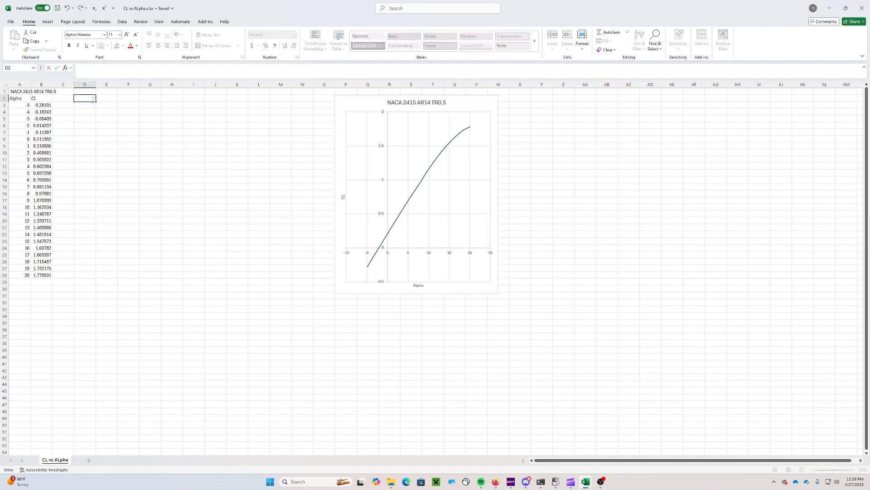
pyautogui.press('Tab')
pyautogui.write('=')
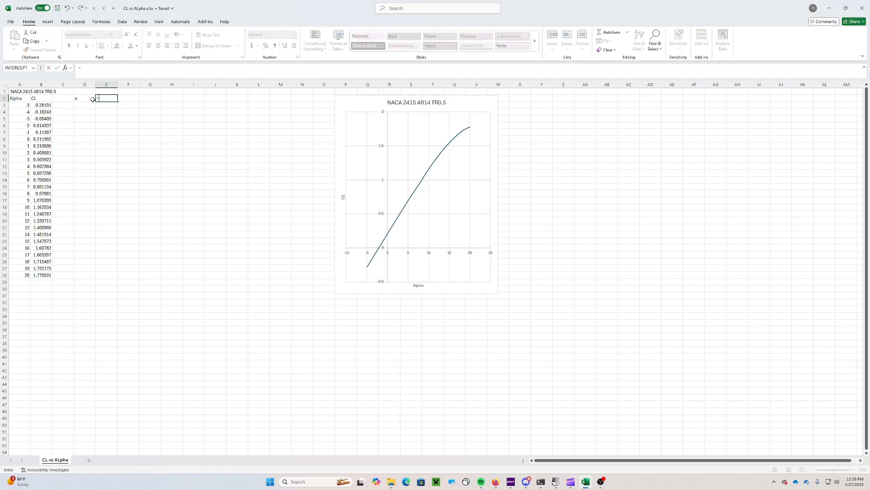
pyautogui.write('1/(0.015+1)')
pyautogui.press('Return')
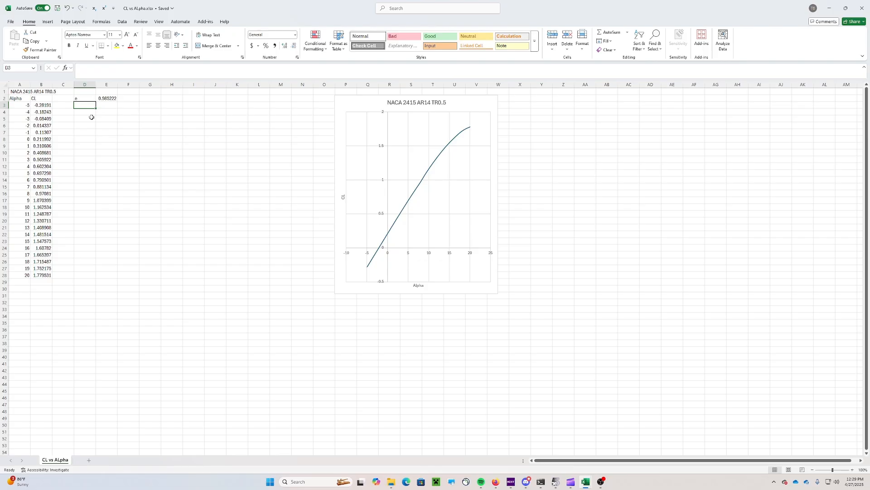
# Add an 'Aw' label in D3 and submit an unfinished formula in E3
pyautogui.write('AW')
pyautogui.press('BackSpace')
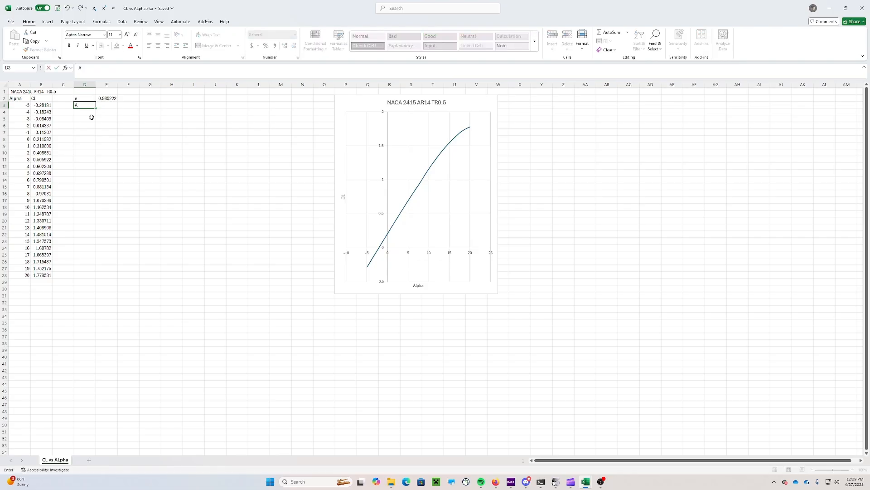
pyautogui.write('aw')
pyautogui.write('A')
pyautogui.write('w')
pyautogui.press('Tab')
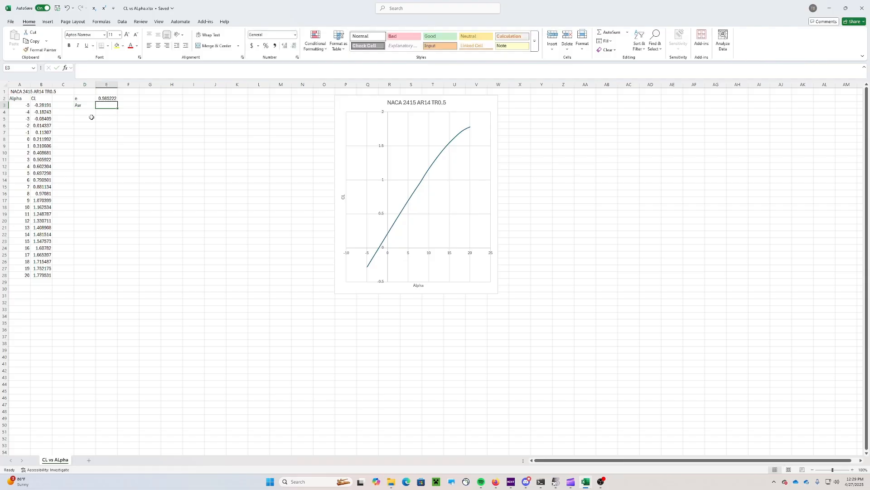
pyautogui.write('=')
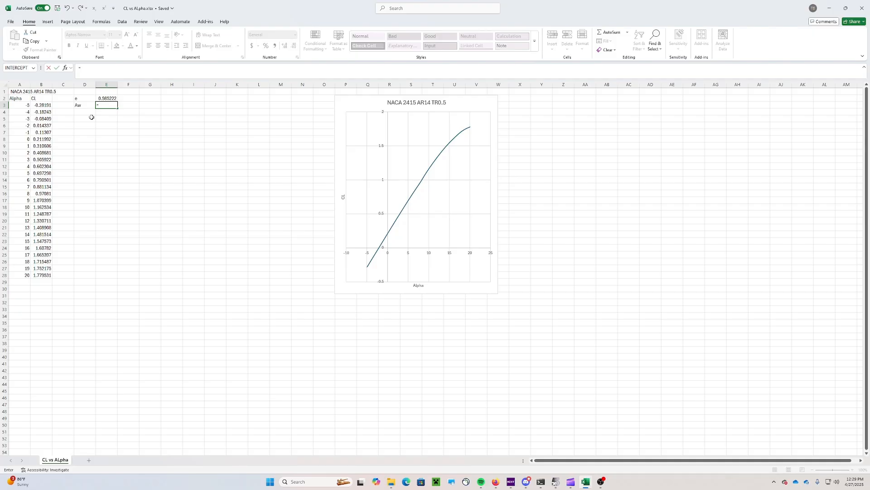
pyautogui.write('()')
pyautogui.press('Return')
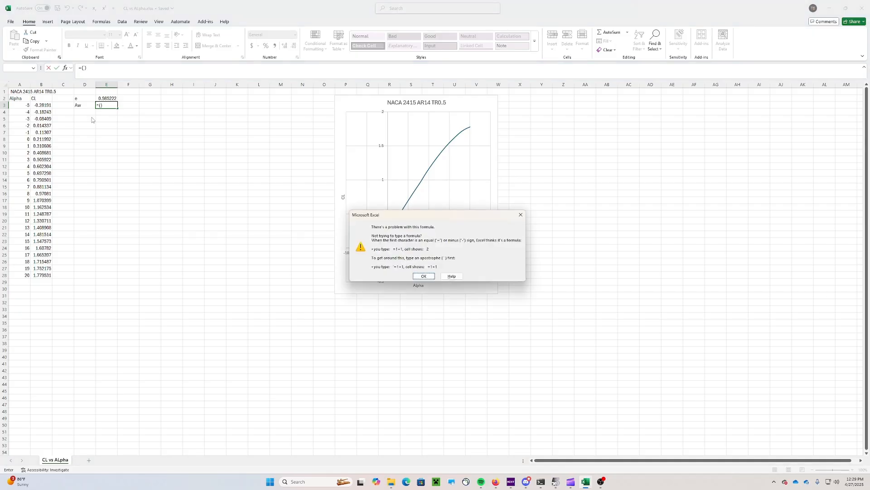
# Enter =(2*PI())/(1+((2*PI())/(PI()*E2*14))) for Aw, accepting Excel's parenthesis fix
pyautogui.click(425, 275)
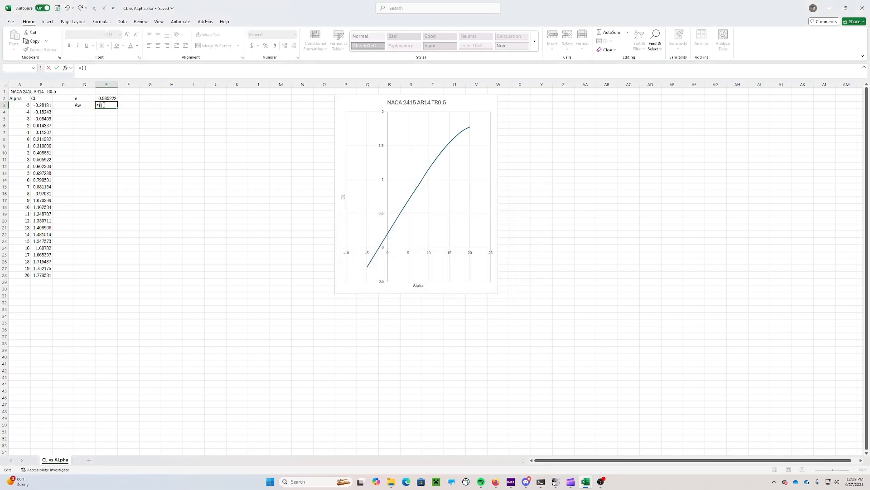
pyautogui.write('2*PI()')
pyautogui.write('/(1+((2*PI')
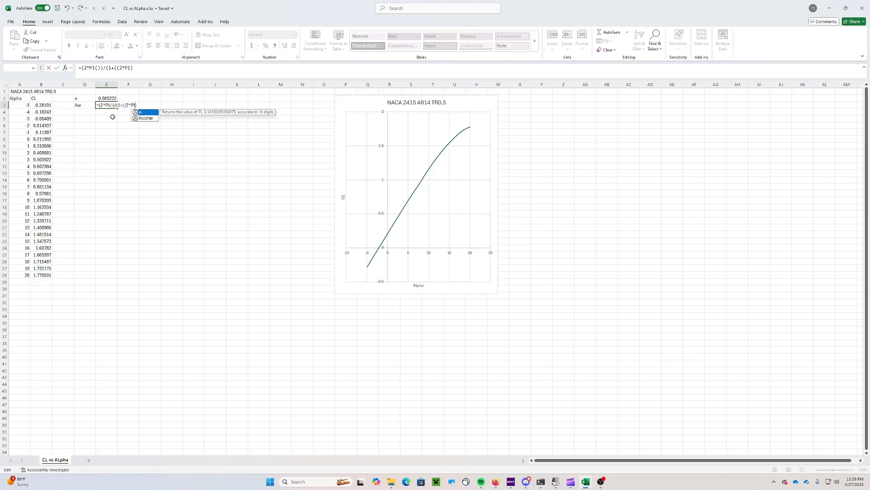
pyautogui.write('())/(')
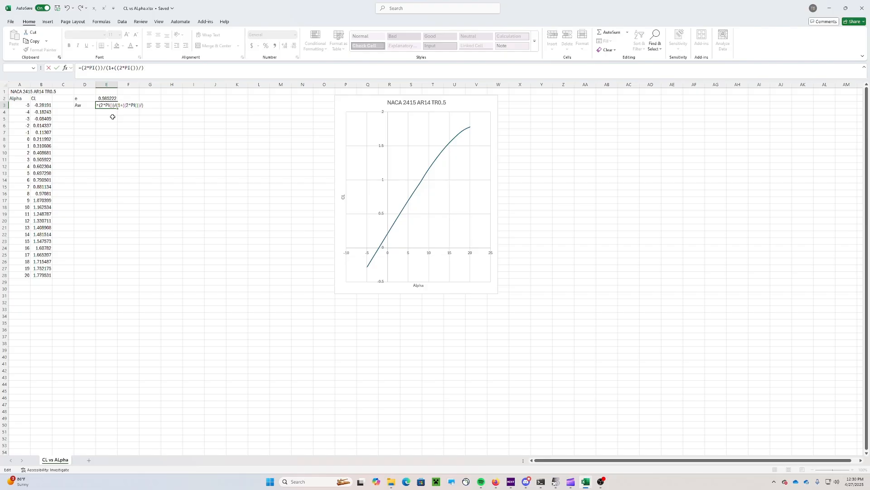
pyautogui.write('P')
pyautogui.press('BackSpace')
pyautogui.write('PI()*')
pyautogui.click(105, 99)
pyautogui.write('*14')
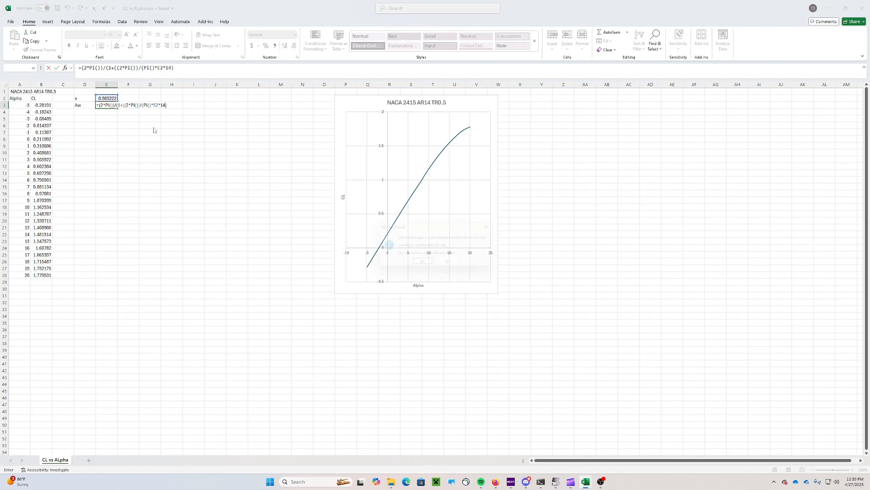
pyautogui.press('Return')
pyautogui.click(424, 265)
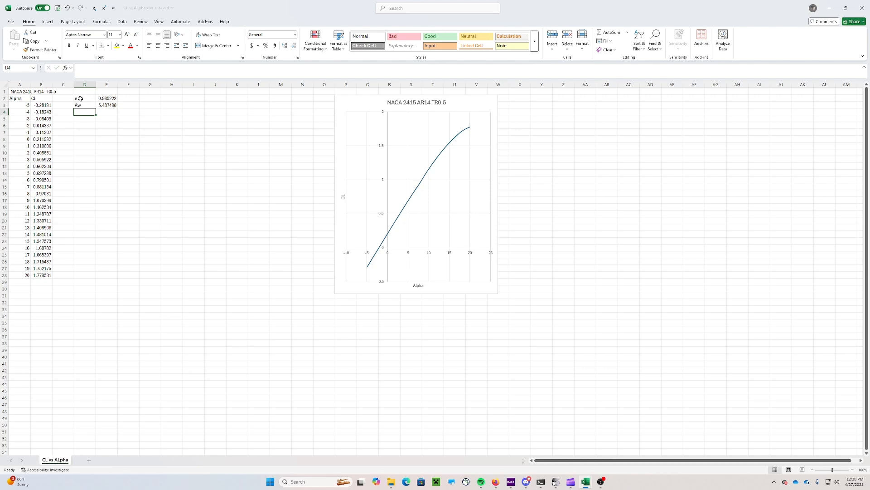
# Add an 'Aw theory' label in D4 with =2*PI() (6.283185) beside it
pyautogui.click(130, 106)
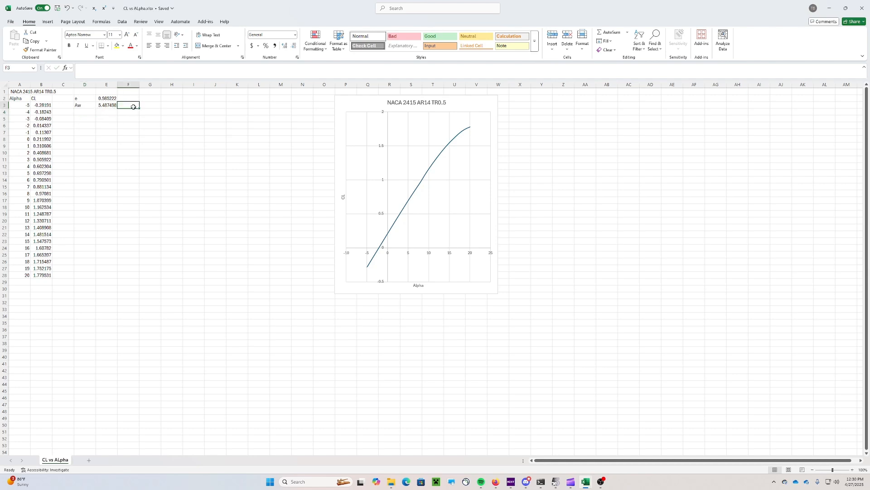
pyautogui.click(88, 114)
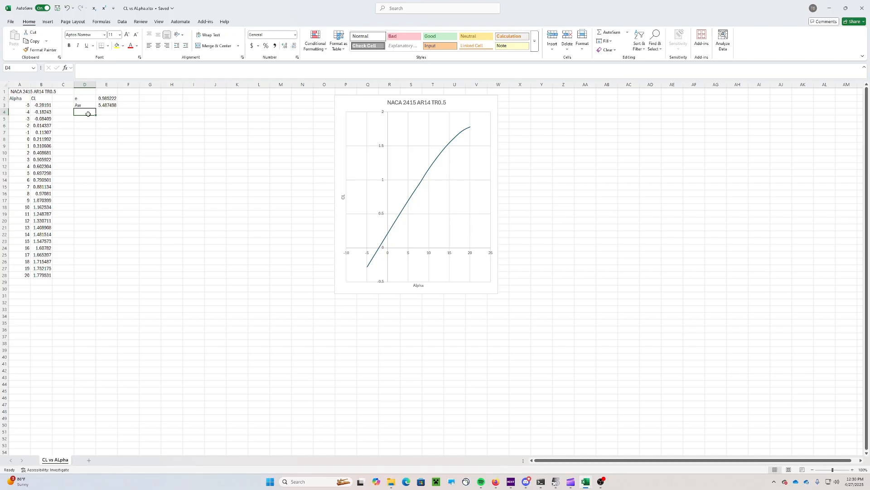
pyautogui.write('Aw')
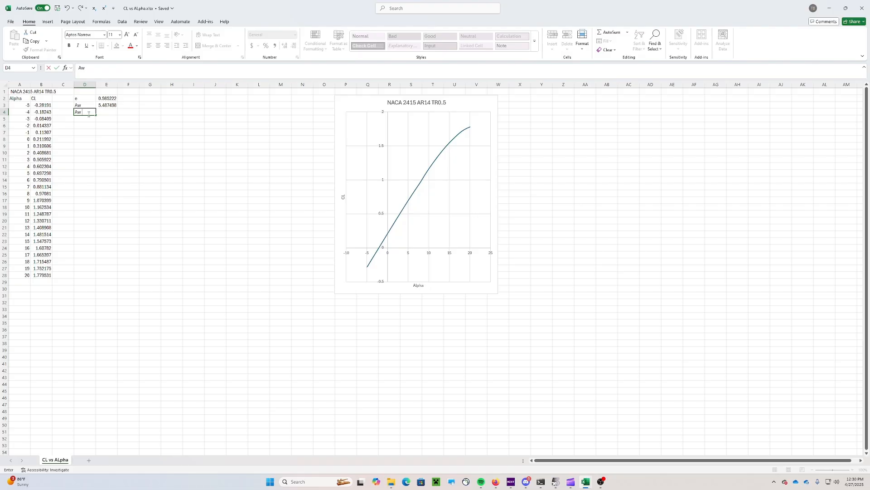
pyautogui.write(' theory')
pyautogui.press('Tab')
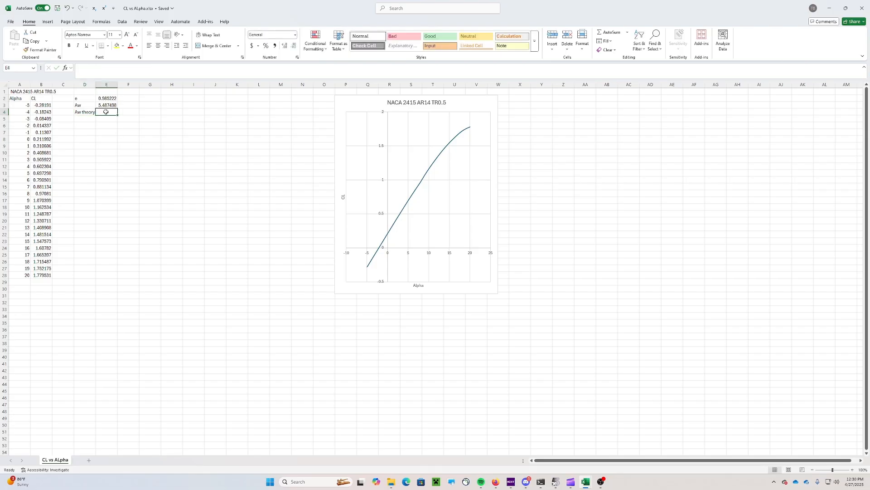
pyautogui.write('=2')
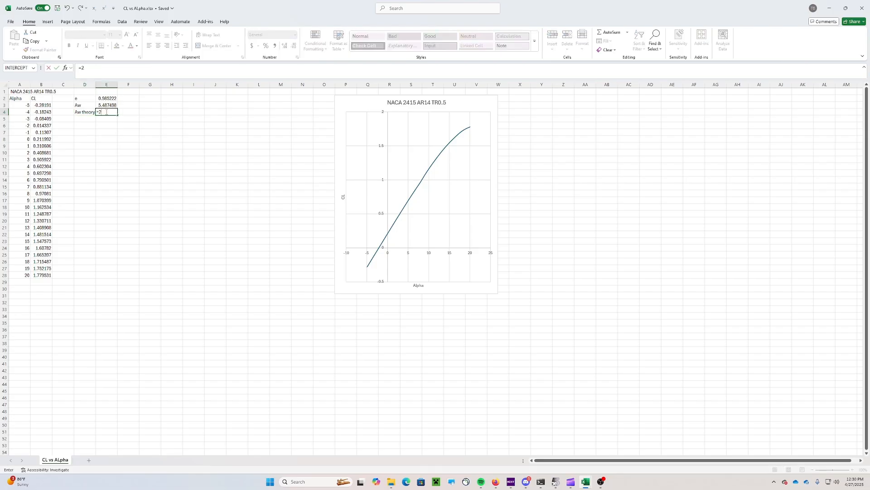
pyautogui.write('*PI()')
pyautogui.press('Return')
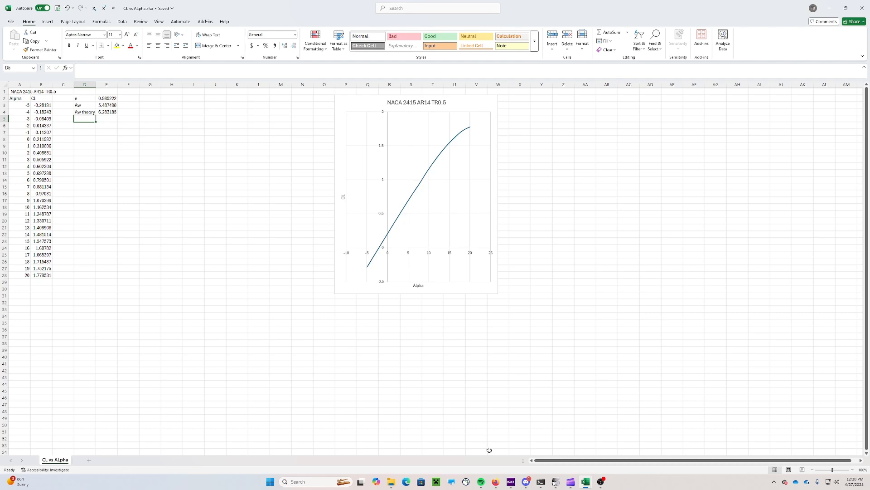
pyautogui.moveTo(496, 482)
# Read the XFLR5 PROJECT assignment in the browser, then return to the CD vs Alpha workbook
pyautogui.click(496, 482)
pyautogui.click(50, 7)
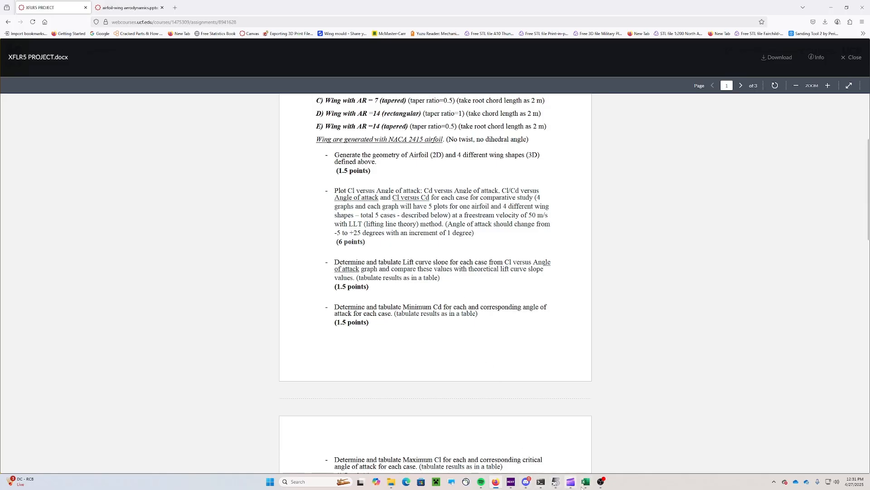
pyautogui.moveTo(587, 485)
pyautogui.click(549, 454)
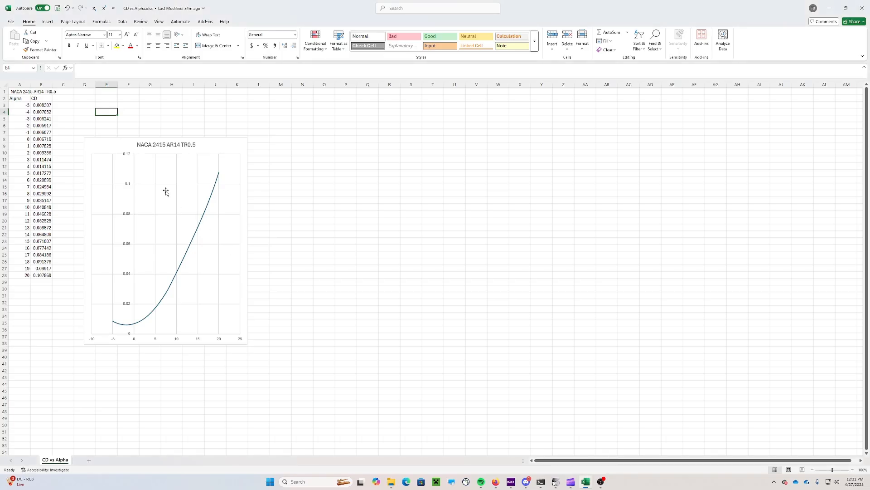
# Move the CD chart right and add 'Min Cd' and 'Alpha' labels in D3 and D4
pyautogui.doubleClick(119, 145)
pyautogui.moveTo(119, 145); pyautogui.dragTo(191, 97)
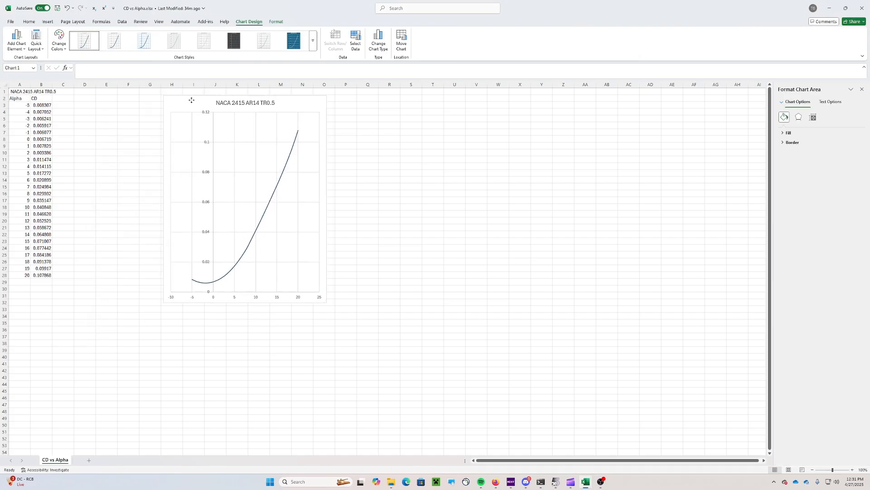
pyautogui.click(91, 105)
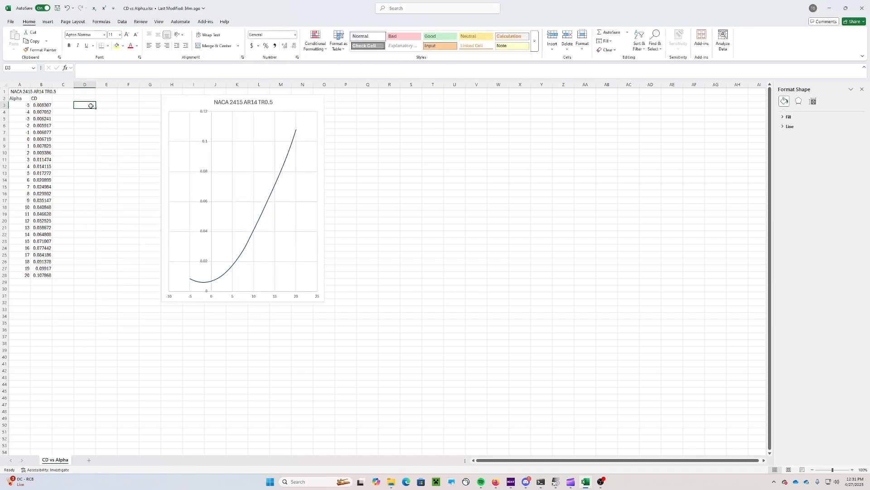
pyautogui.write('Mi')
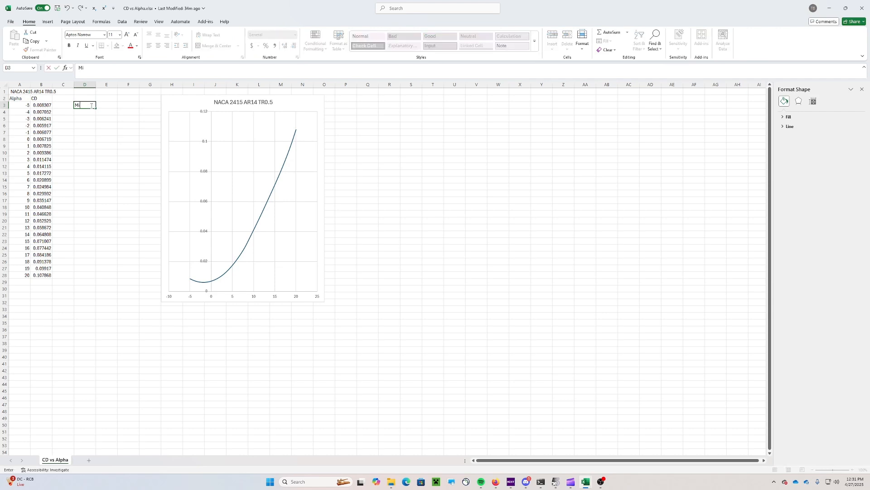
pyautogui.write('n Cd')
pyautogui.click(89, 111)
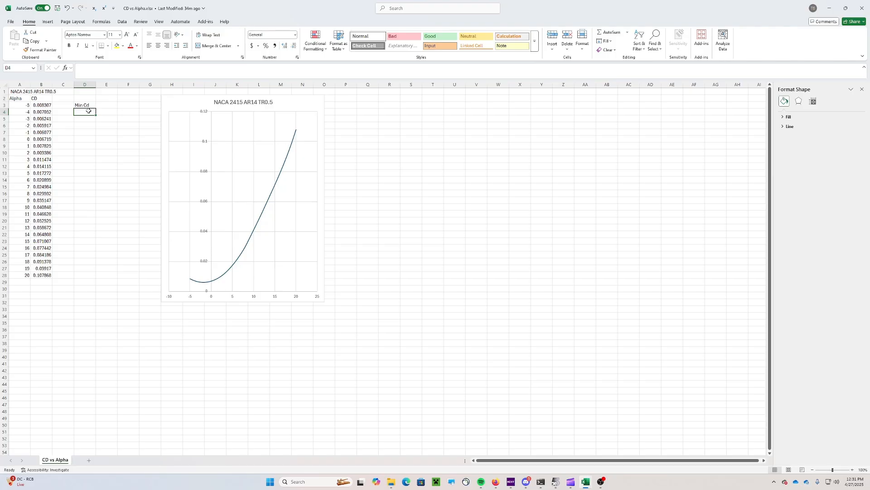
pyautogui.write('Alpha')
pyautogui.click(93, 165)
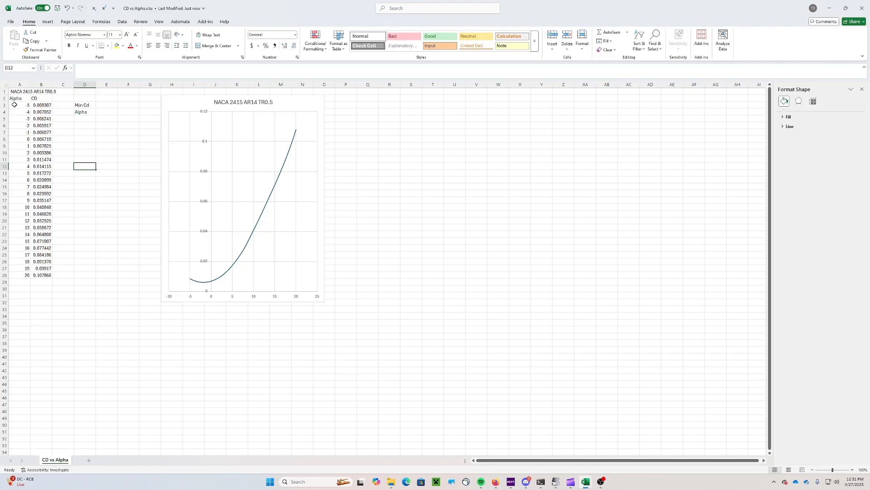
# Select the Alpha values in column A, then the CD values in column B
pyautogui.moveTo(14, 104); pyautogui.dragTo(20, 273)
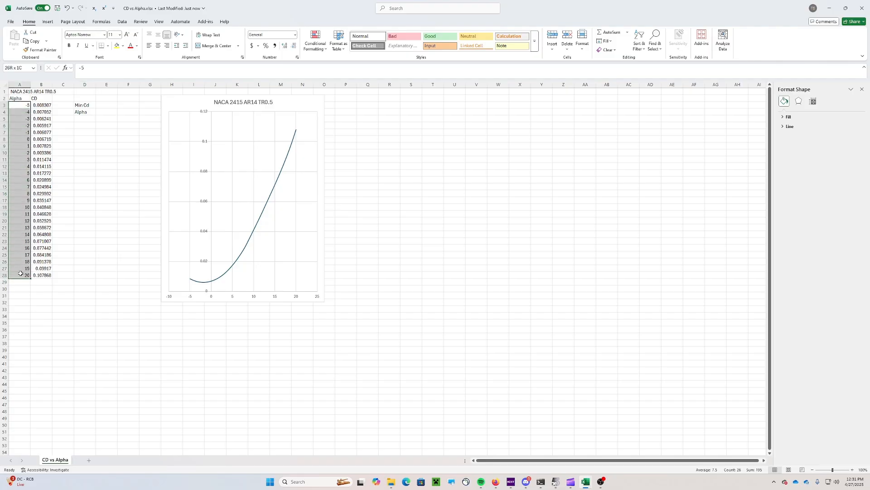
pyautogui.click(84, 200)
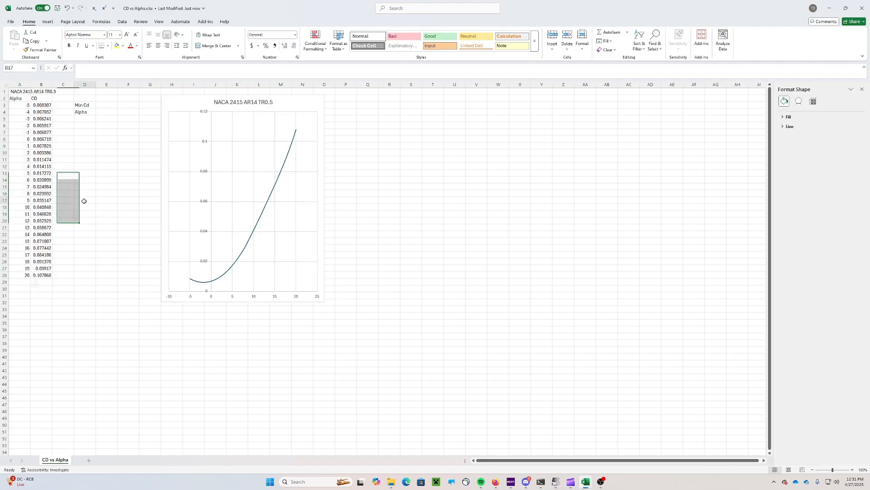
pyautogui.click(40, 105)
pyautogui.moveTo(40, 104); pyautogui.dragTo(40, 274)
# Sort the CD values smallest to largest, expanding the sort to the Alpha column
pyautogui.rightClick(47, 185)
pyautogui.moveTo(80, 301)
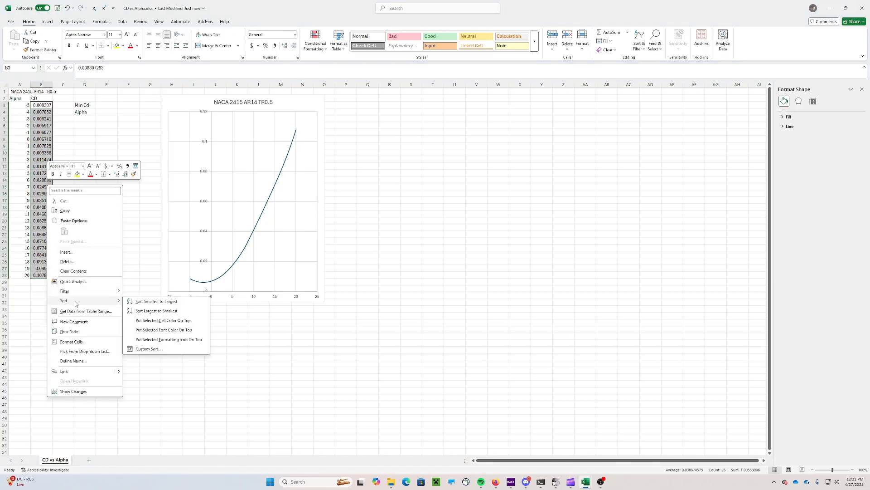
pyautogui.click(154, 300)
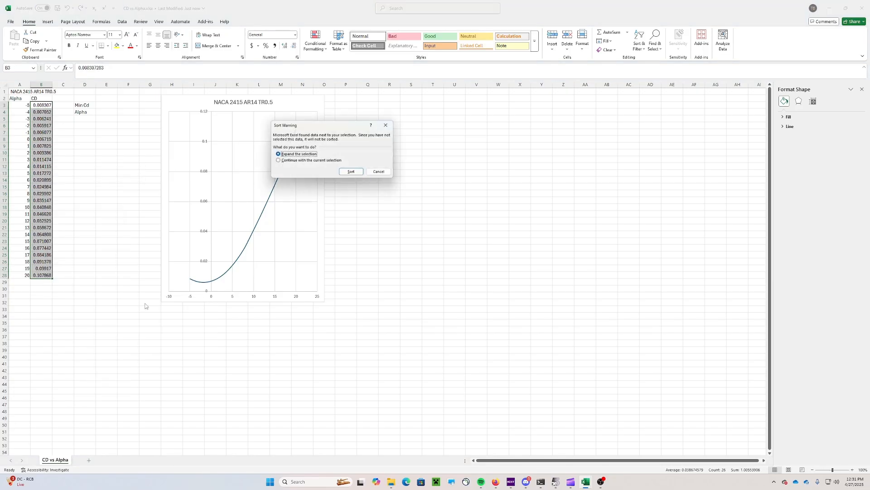
pyautogui.click(352, 173)
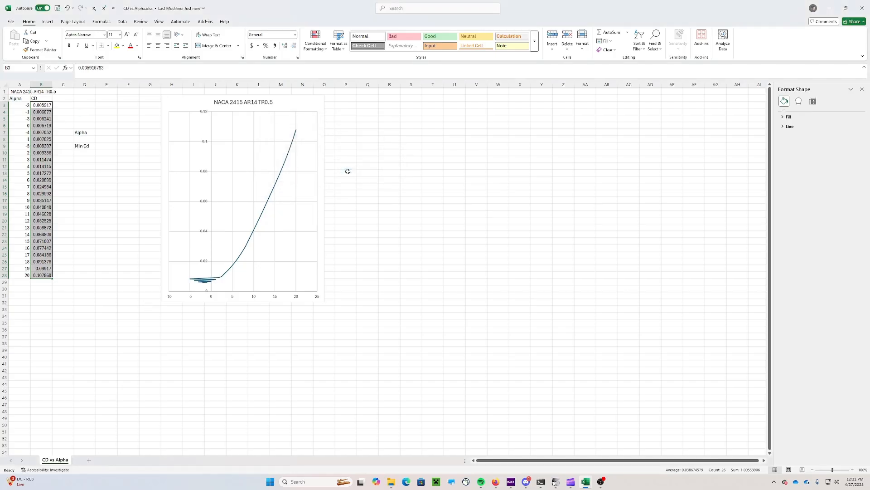
pyautogui.click(93, 198)
# Move the 'Min Cd' label down to D6
pyautogui.click(86, 147)
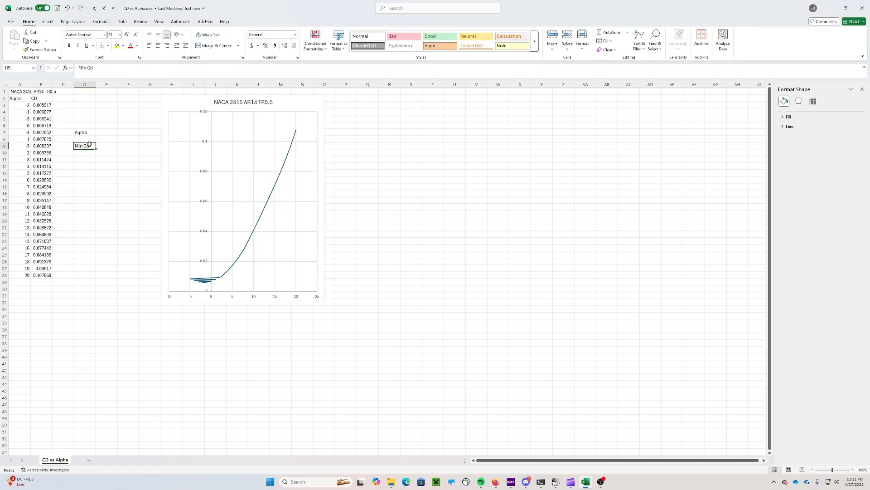
pyautogui.press('Delete')
pyautogui.click(84, 123)
pyautogui.write('M')
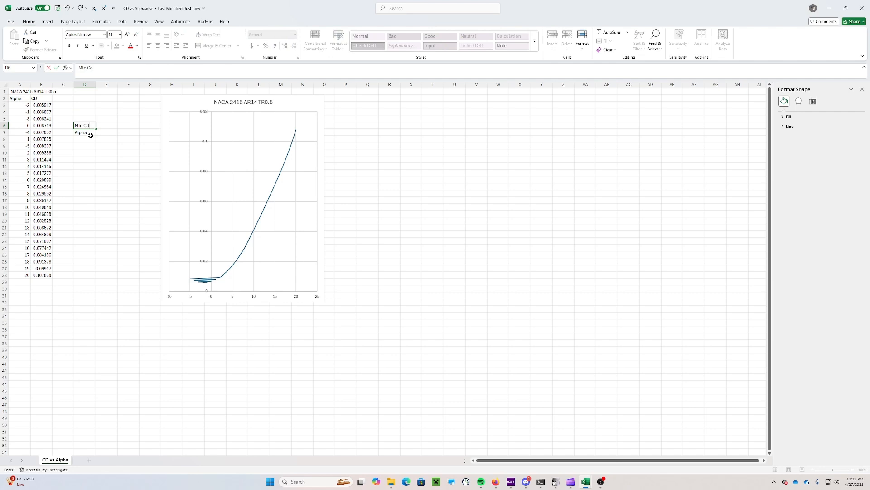
pyautogui.write('in Cd')
pyautogui.click(105, 127)
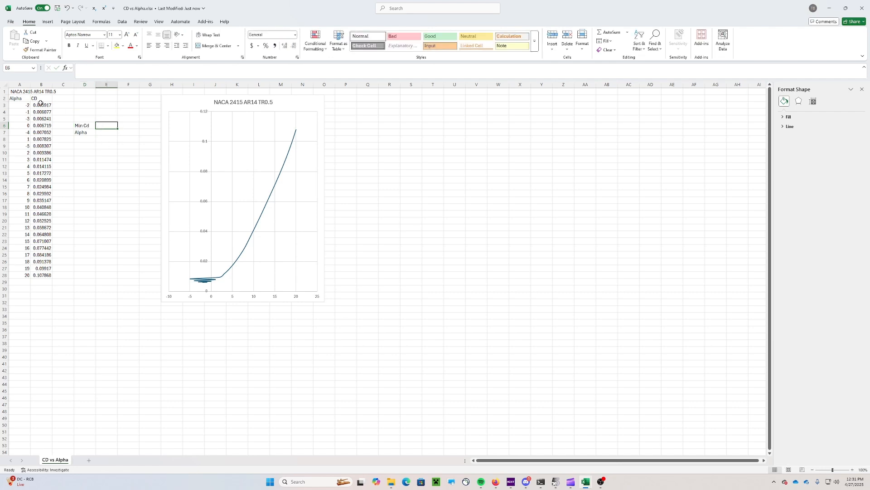
# Copy the lowest Cd in B3, 0.005917, into E6 beside the Min Cd label
pyautogui.click(41, 106)
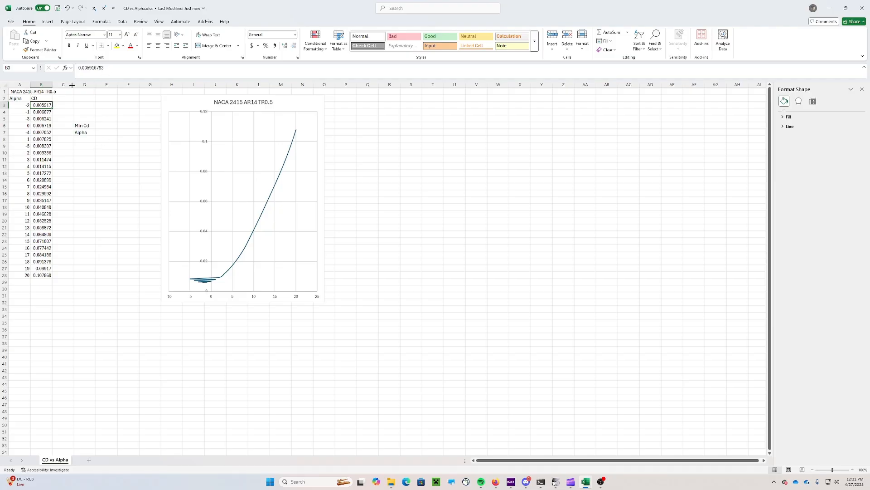
pyautogui.moveTo(103, 67); pyautogui.dragTo(78, 68)
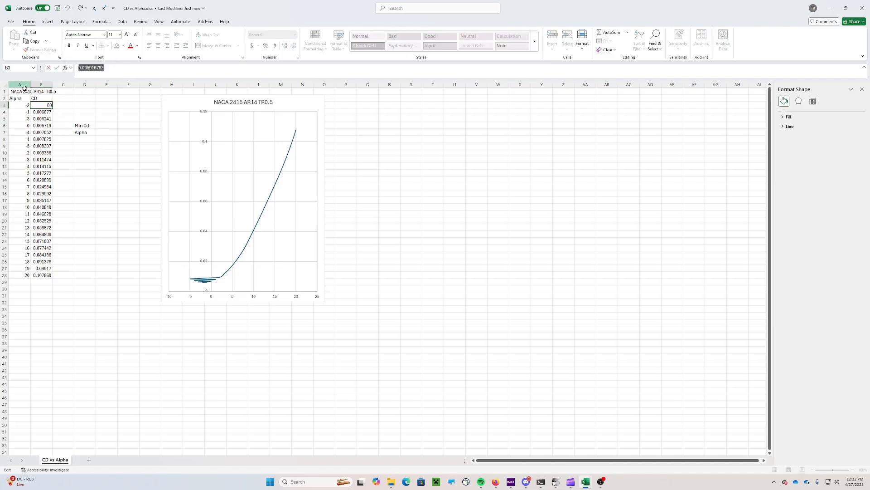
pyautogui.click(103, 126)
pyautogui.rightClick(103, 127)
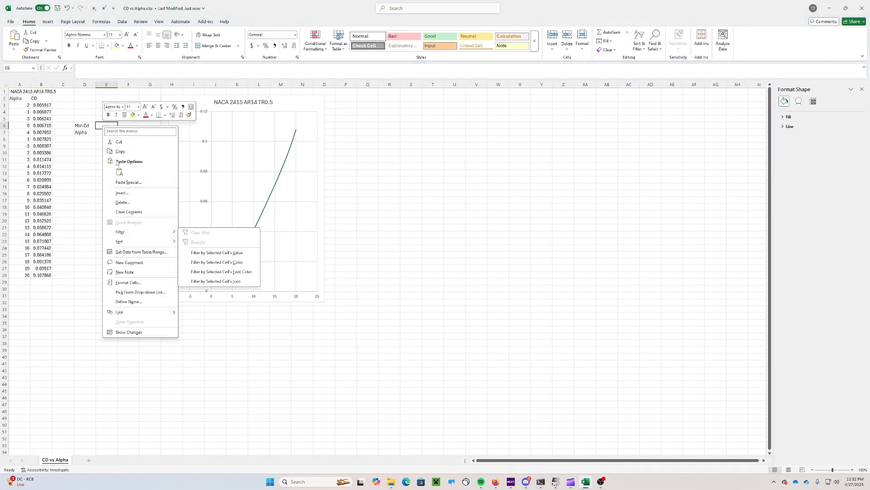
pyautogui.press('Escape')
pyautogui.click(41, 105)
pyautogui.hotkey('ctrl', 'c')
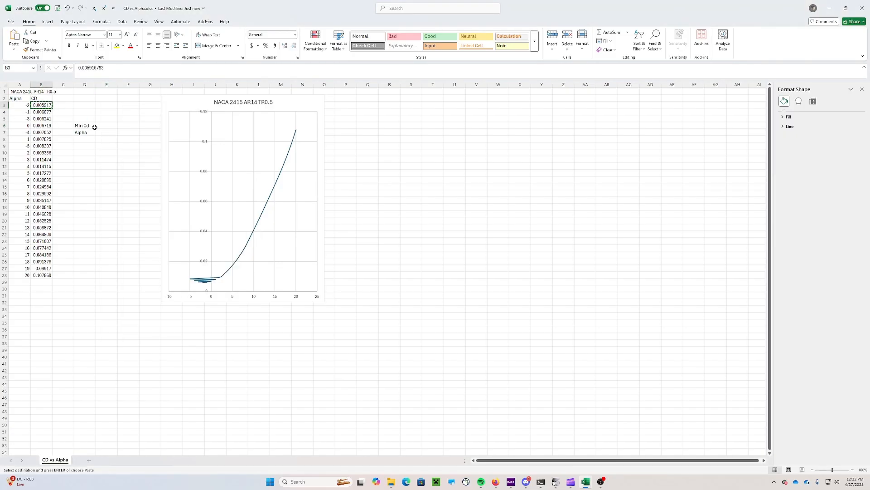
pyautogui.rightClick(95, 128)
pyautogui.click(109, 169)
pyautogui.press('Escape')
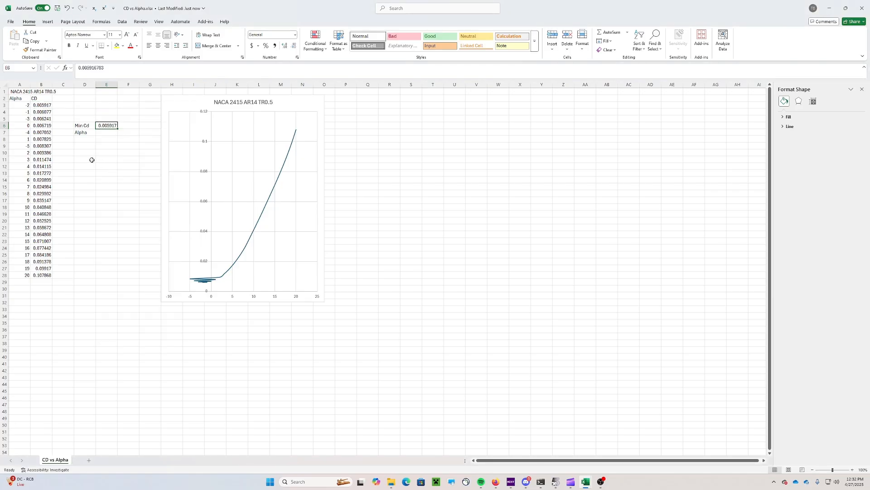
# Re-sort the whole table by Alpha, smallest to largest
pyautogui.moveTo(43, 104); pyautogui.dragTo(26, 275)
pyautogui.click(84, 200)
pyautogui.rightClick(26, 276)
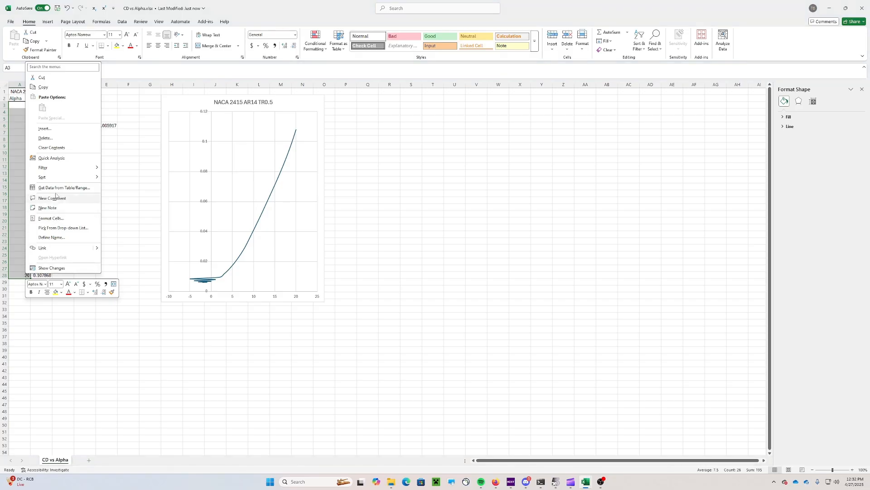
pyautogui.moveTo(82, 177)
pyautogui.click(120, 179)
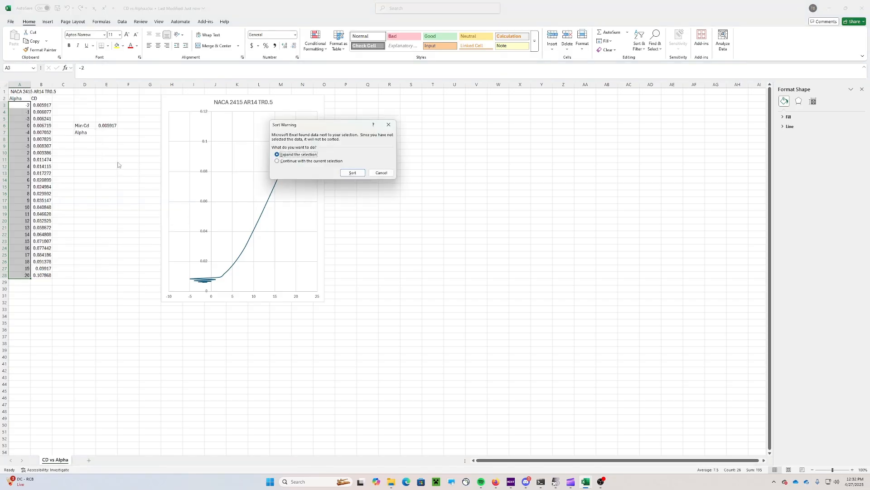
pyautogui.click(350, 172)
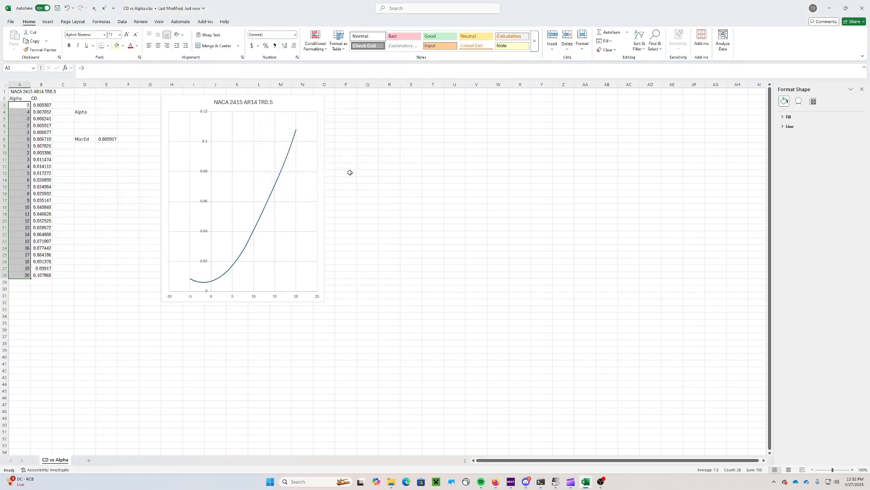
pyautogui.click(90, 156)
# Clear the old Alpha label and move the Min Cd row up to D3:E3
pyautogui.click(84, 111)
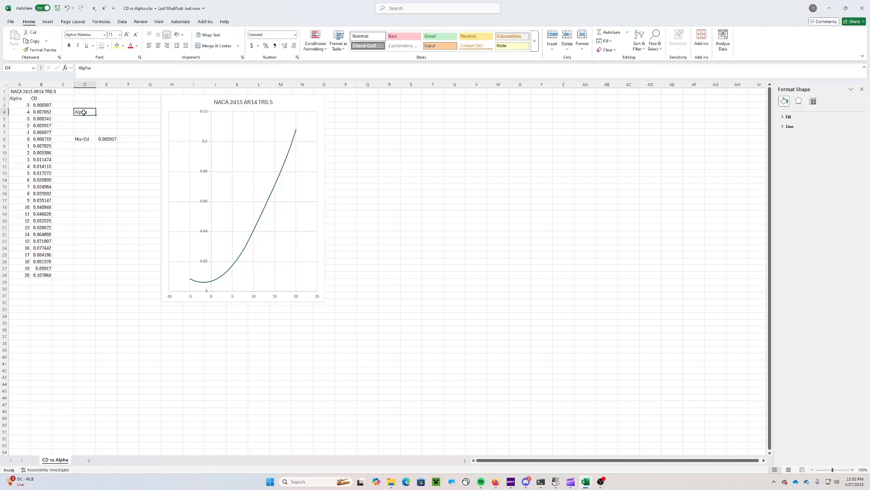
pyautogui.press('Delete')
pyautogui.moveTo(82, 138); pyautogui.dragTo(107, 144)
pyautogui.hotkey('ctrl', 'c')
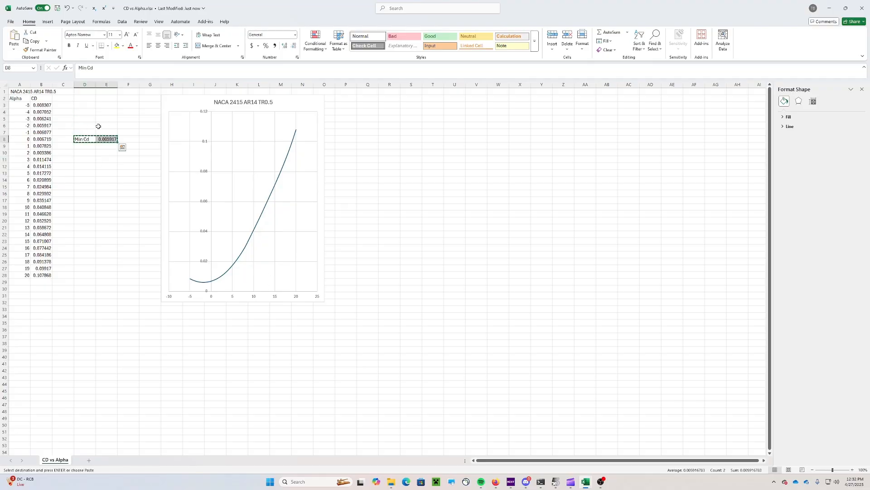
pyautogui.click(85, 106)
pyautogui.rightClick(87, 109)
pyautogui.click(113, 151)
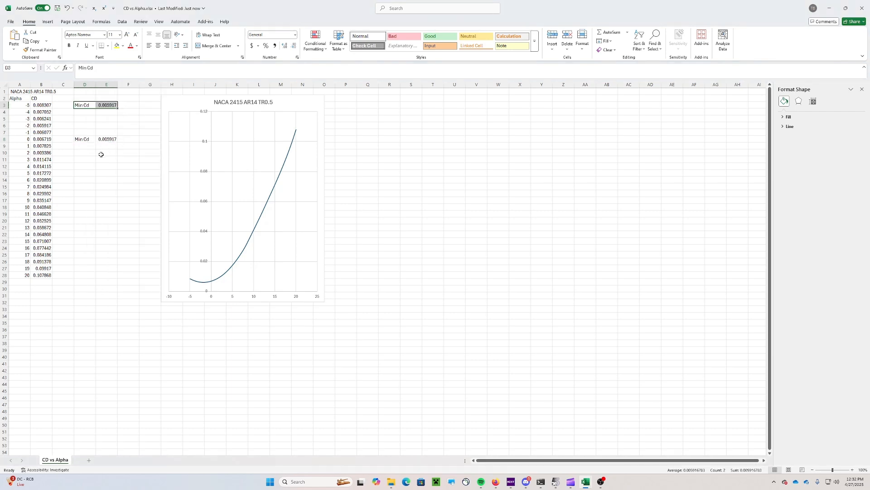
pyautogui.moveTo(83, 138); pyautogui.dragTo(114, 139)
pyautogui.press('Delete')
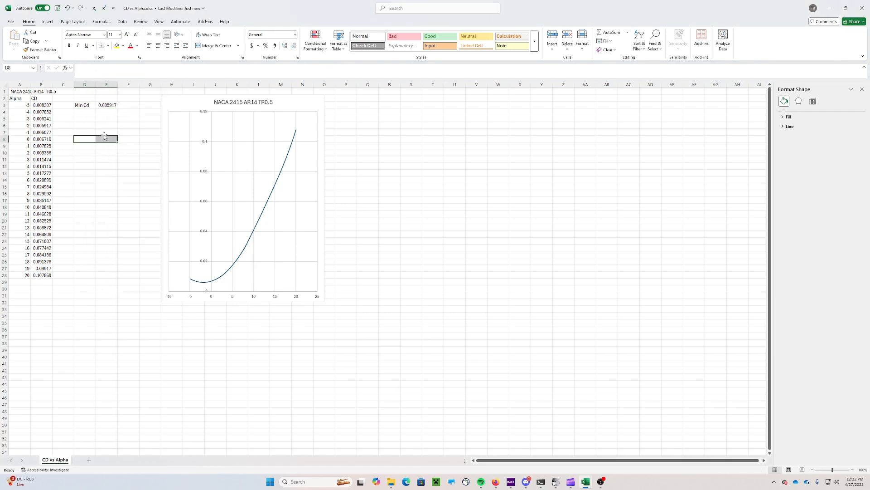
# Label D4 'Alpha' with the minimum-drag angle -2 in E4
pyautogui.click(91, 114)
pyautogui.write('Alp')
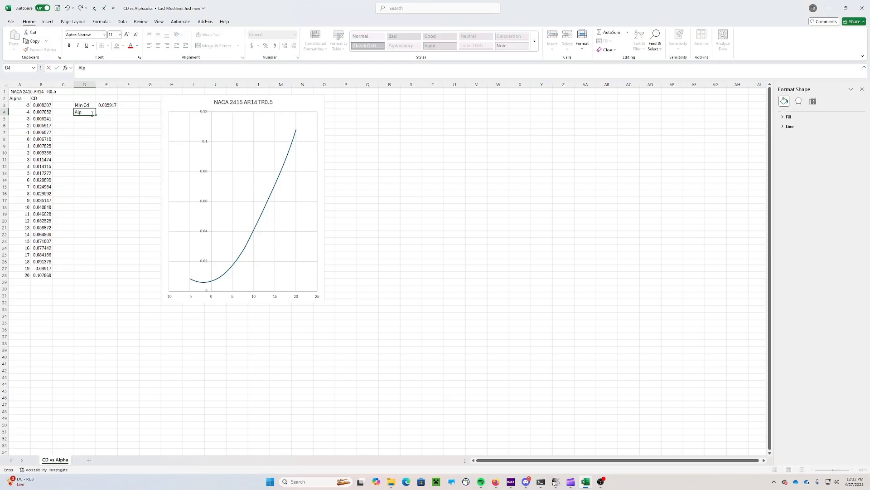
pyautogui.write('ha')
pyautogui.press('Tab')
pyautogui.write('-2')
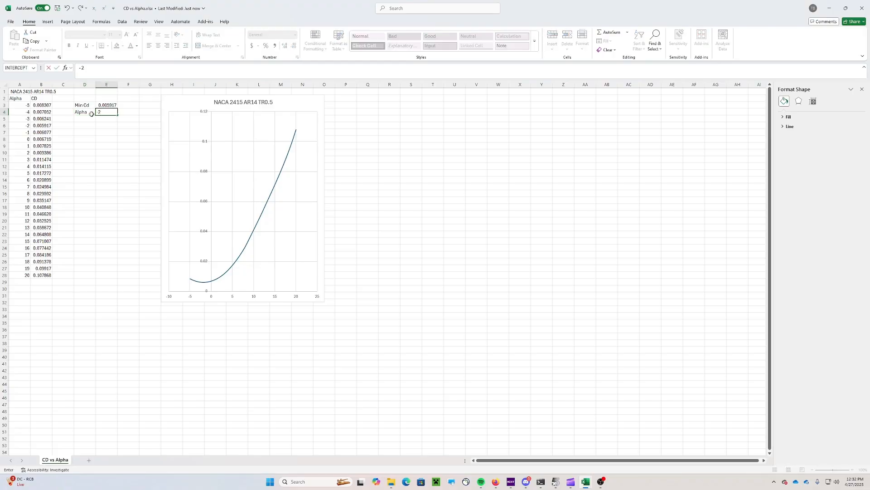
pyautogui.click(85, 120)
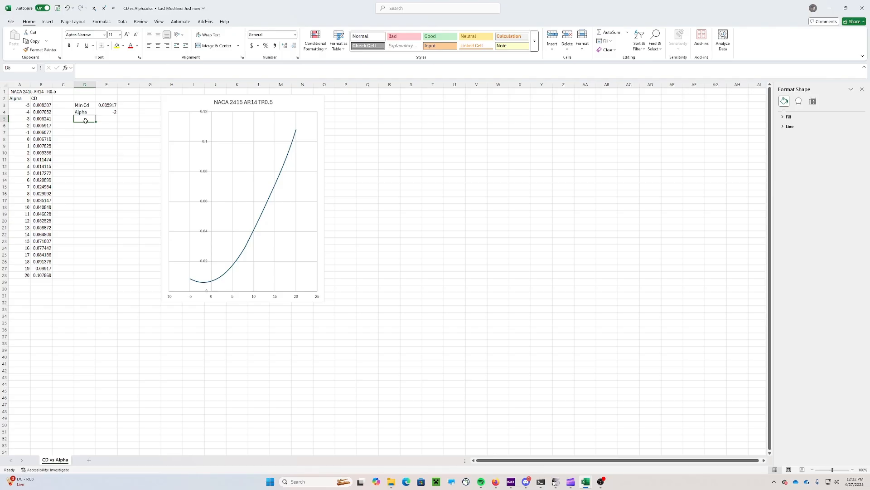
# Add a second Alpha row converting the -2° angle in E4 to radians
pyautogui.write('Alpha')
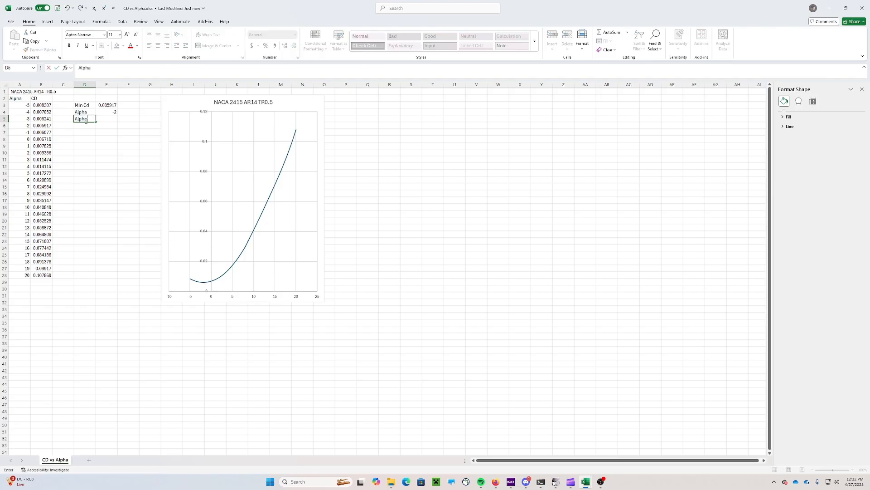
pyautogui.press('Tab')
pyautogui.write('=')
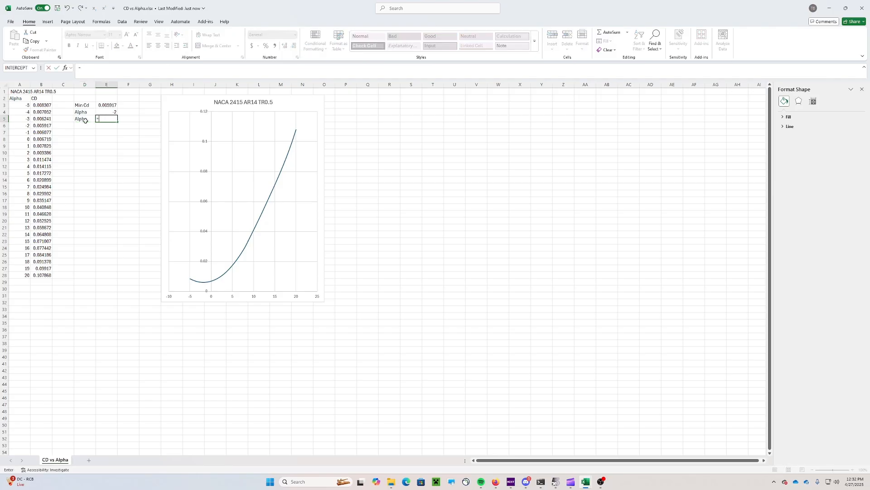
pyautogui.click(109, 112)
pyautogui.write('*(PI()/180')
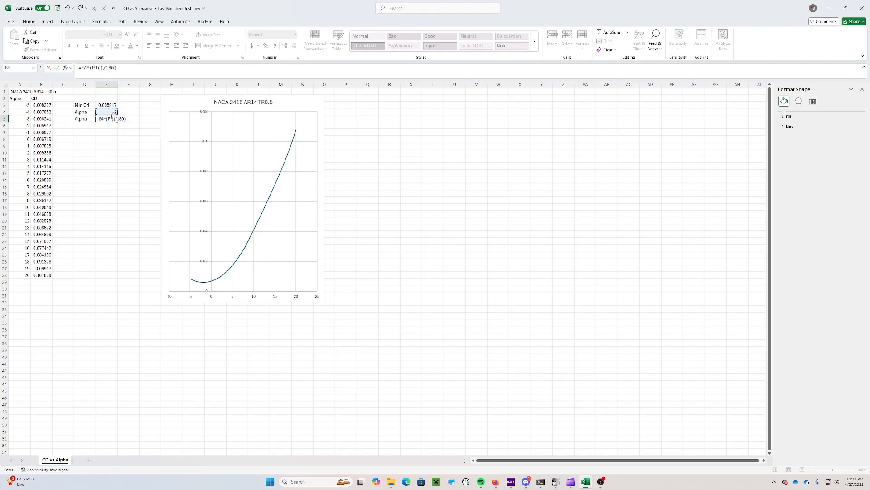
pyautogui.press('Return')
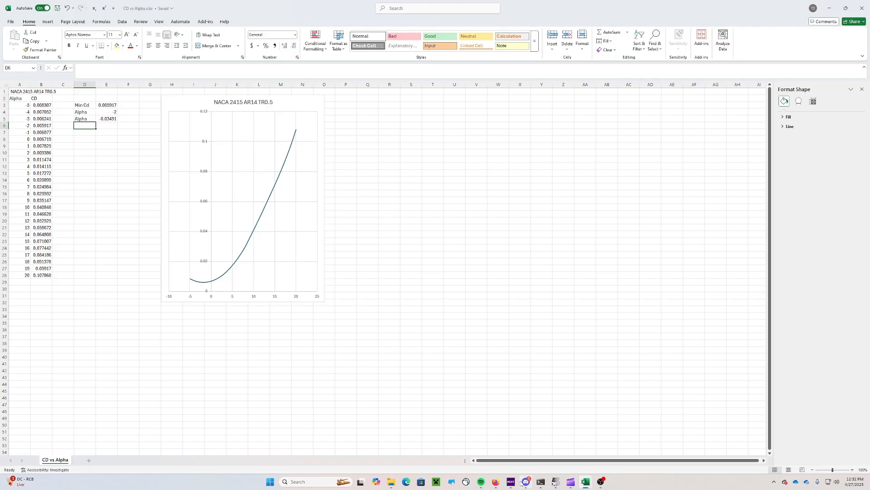
pyautogui.click(496, 482)
# Bring up the CL vs ALpha workbook and check the last CL value in B28
pyautogui.scroll(-2, 421, 247)
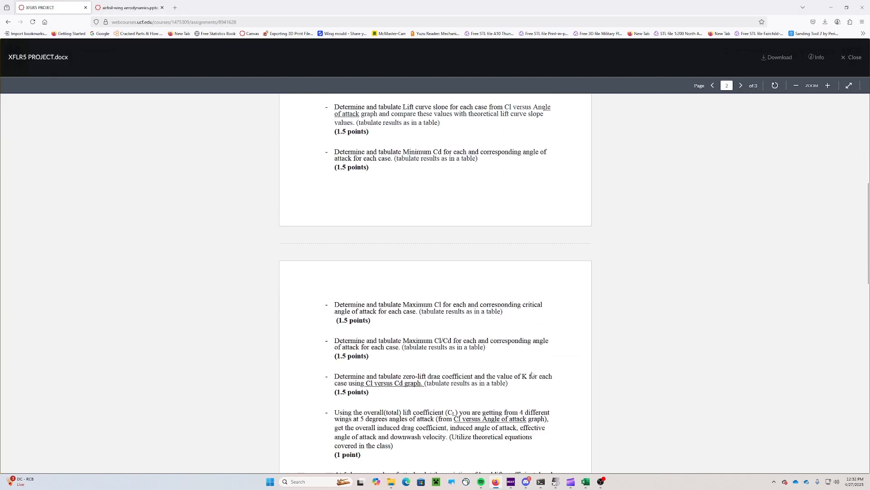
pyautogui.moveTo(586, 481)
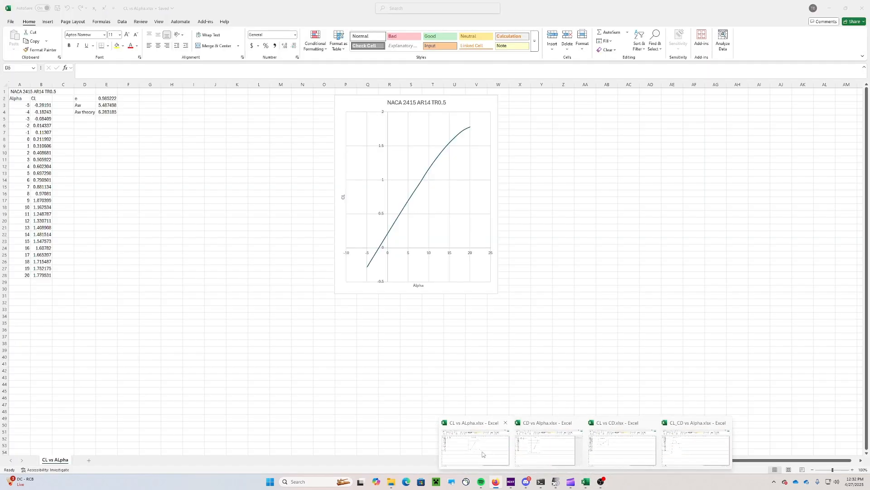
pyautogui.click(482, 453)
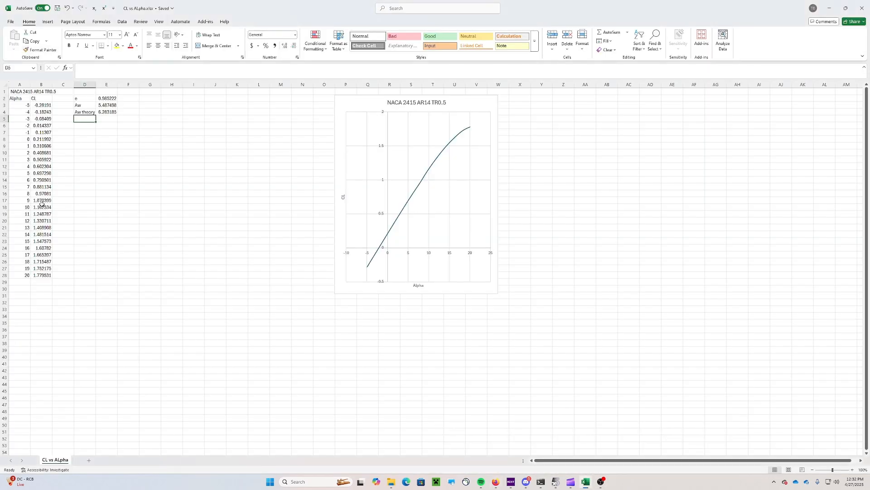
pyautogui.click(44, 275)
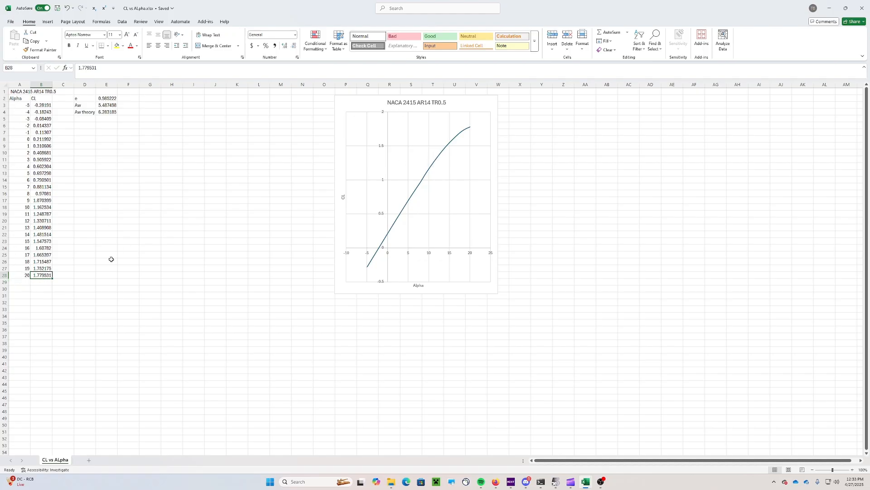
# Add a 'Max' label in D6 with the largest CL, 1.779531, pasted into E6
pyautogui.click(80, 126)
pyautogui.write('Max CL')
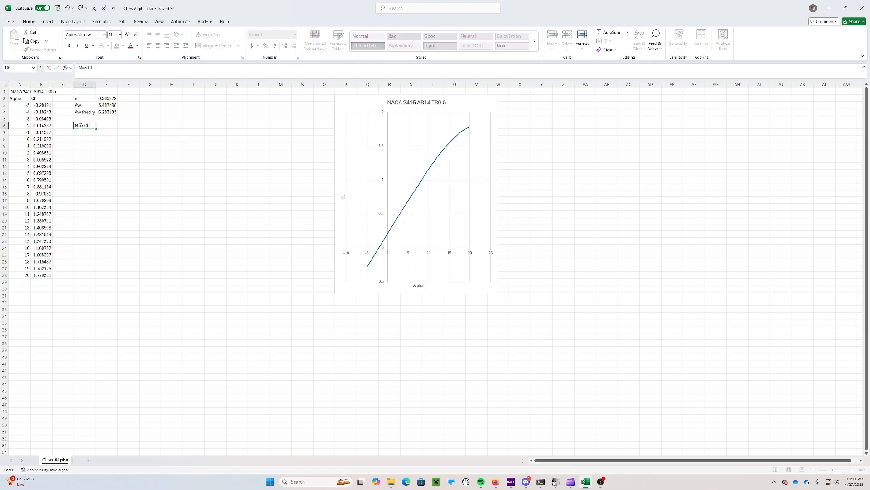
pyautogui.press('Tab')
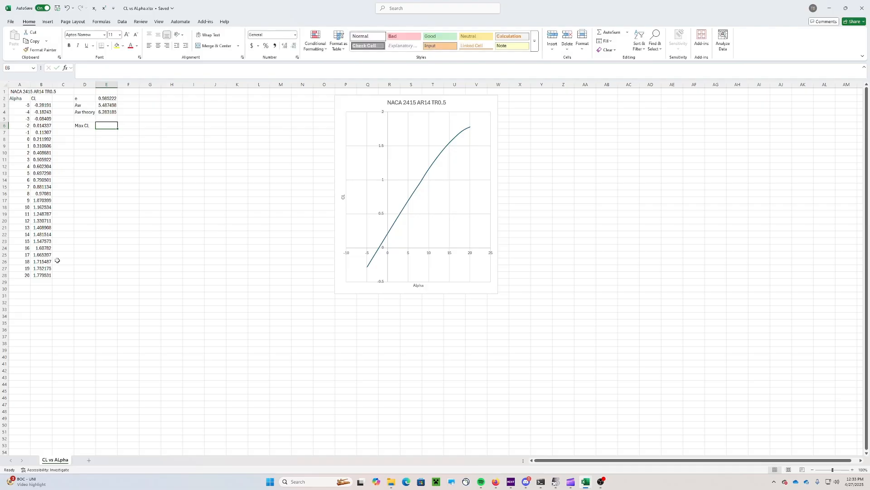
pyautogui.click(49, 275)
pyautogui.hotkey('ctrl', 'c')
pyautogui.click(107, 126)
pyautogui.rightClick(106, 126)
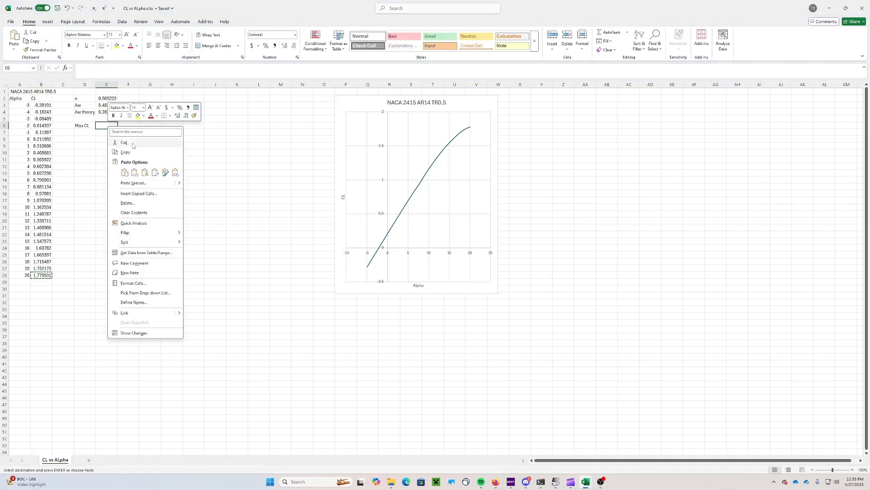
pyautogui.click(122, 166)
# Label D7 'ALpha' and enter its angle, 20, in E7
pyautogui.click(86, 132)
pyautogui.write('AL')
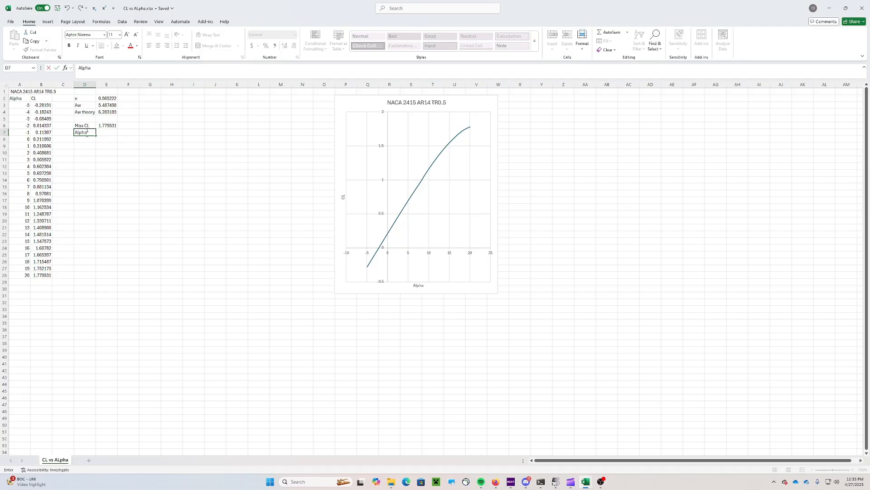
pyautogui.write('pha')
pyautogui.click(94, 180)
pyautogui.click(105, 132)
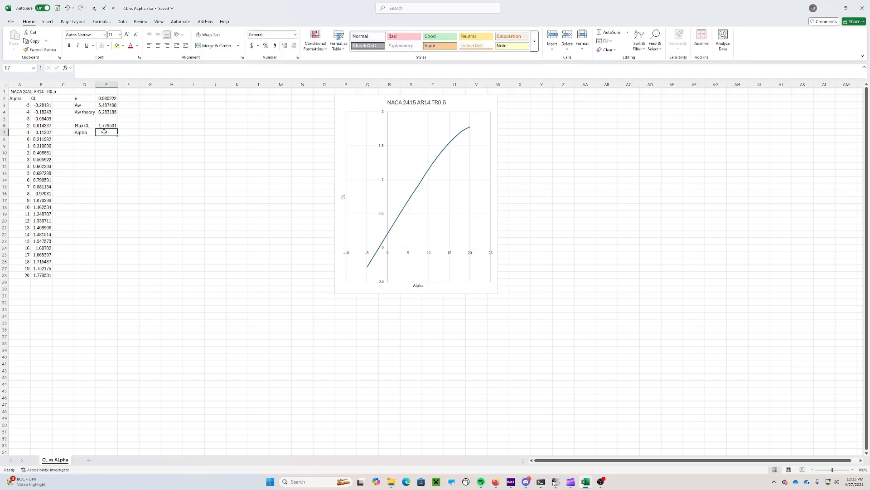
pyautogui.write('20')
pyautogui.press('Return')
# Add an Alpha (rad) row in D8 with =E7*(PI()/180), giving 0.349066
pyautogui.press('Left')
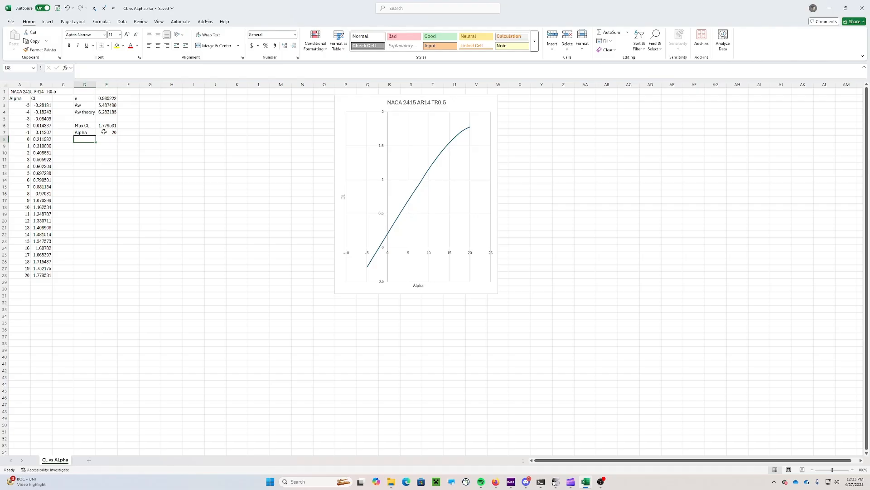
pyautogui.write('Alpha (rad')
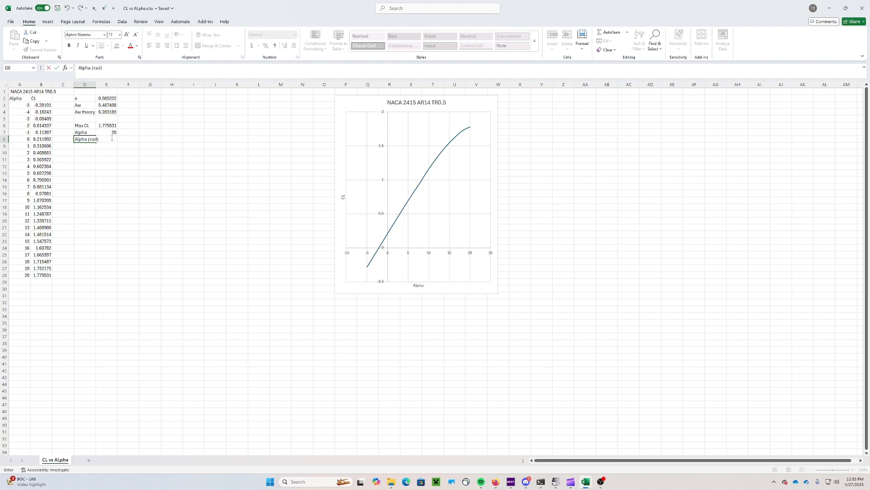
pyautogui.click(112, 138)
pyautogui.write('=')
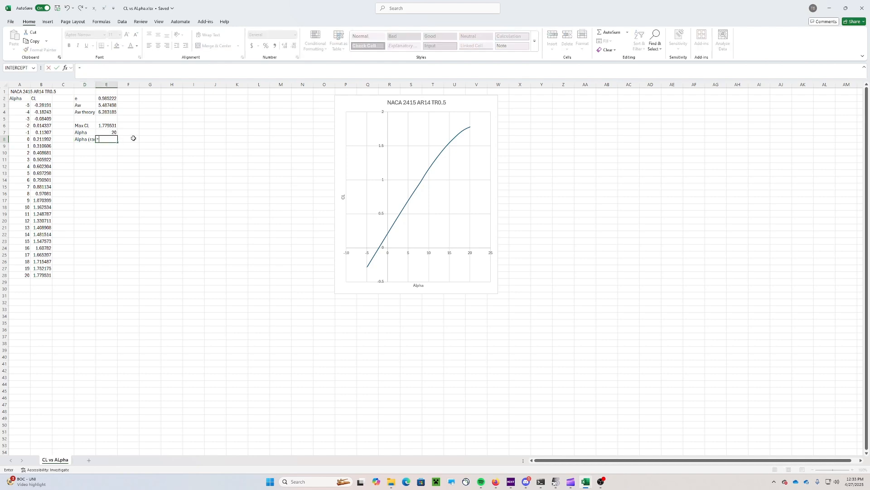
pyautogui.click(111, 132)
pyautogui.write('*(PI()/1')
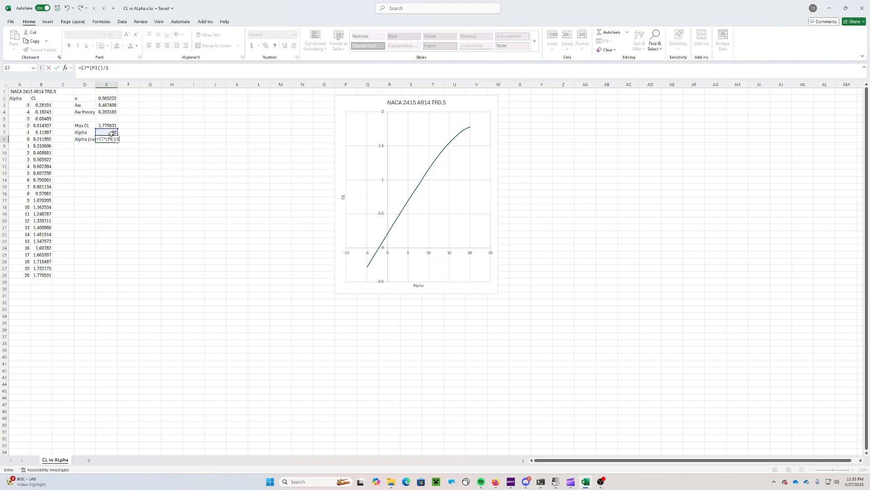
pyautogui.write('80')
pyautogui.press('Return')
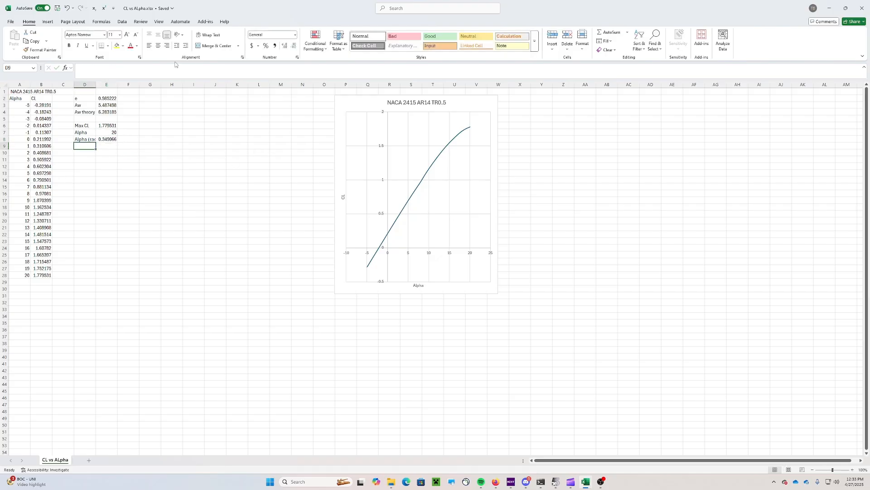
pyautogui.click(495, 482)
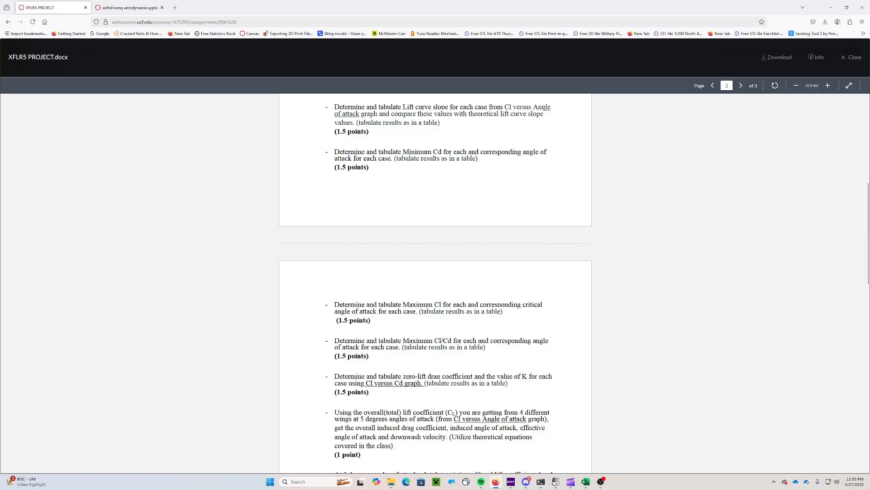
# Switch to the CL_CD vs Alpha workbook and move its chart further right of the data
pyautogui.moveTo(586, 481)
pyautogui.click(621, 451)
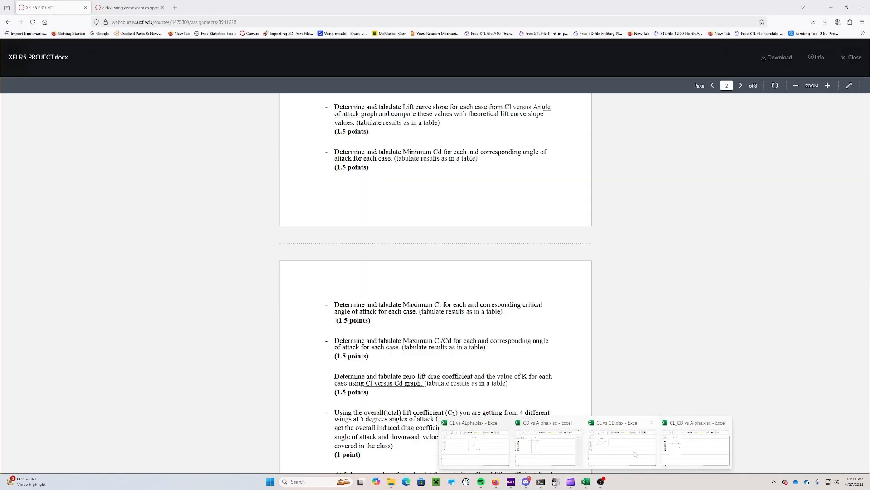
pyautogui.moveTo(670, 454)
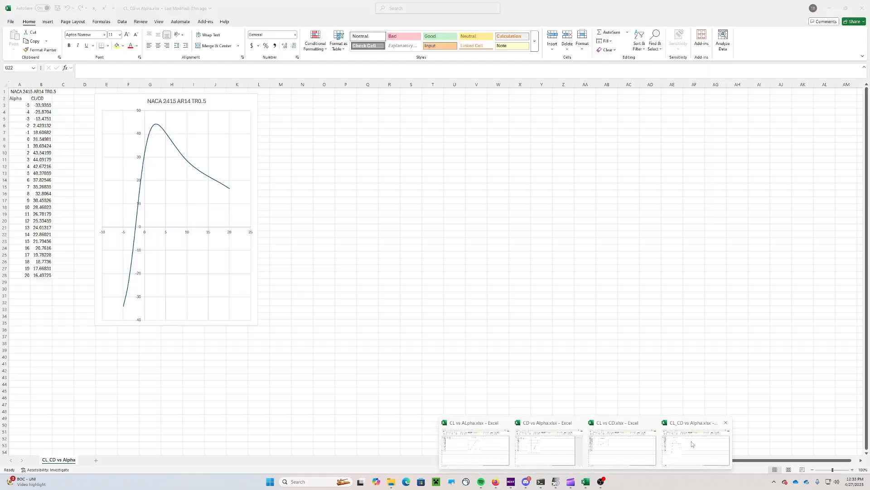
pyautogui.click(692, 441)
pyautogui.click(117, 101)
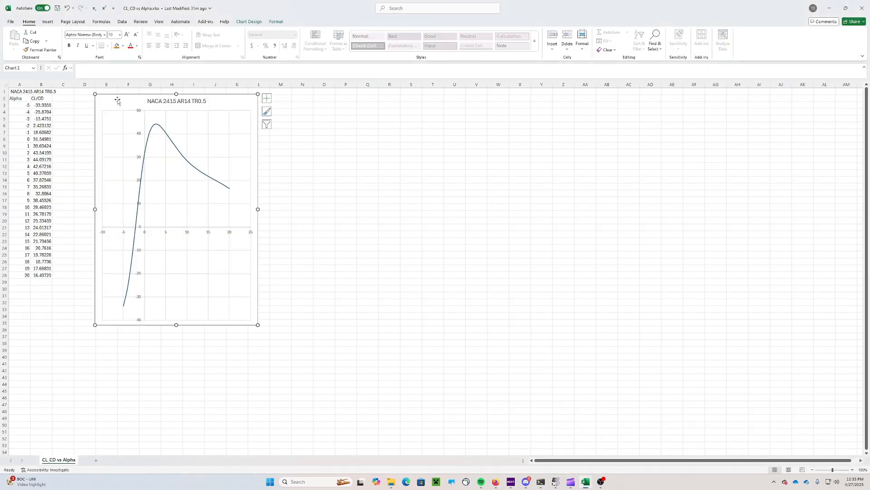
pyautogui.doubleClick(118, 101)
pyautogui.moveTo(118, 100); pyautogui.dragTo(212, 102)
pyautogui.click(102, 117)
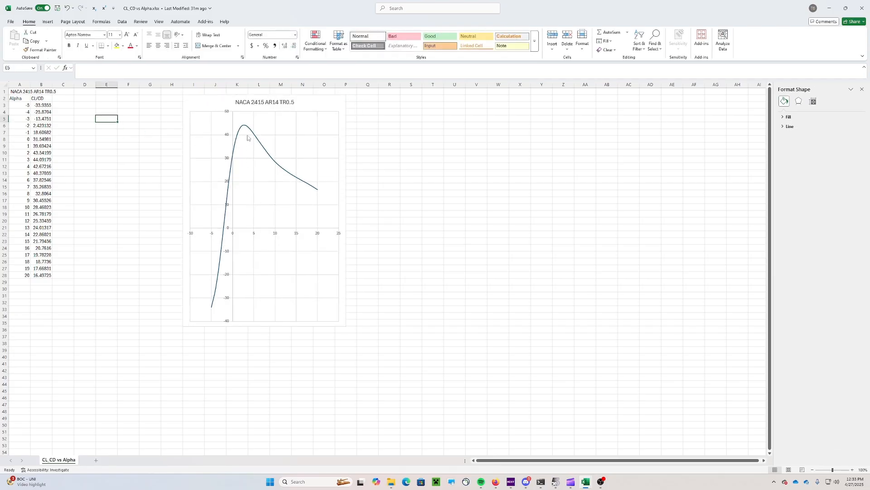
# Label D4 'Max Cl/CD' and paste the peak value 44.09179 from B11 into E4 as a value
pyautogui.moveTo(246, 129)
pyautogui.click(43, 160)
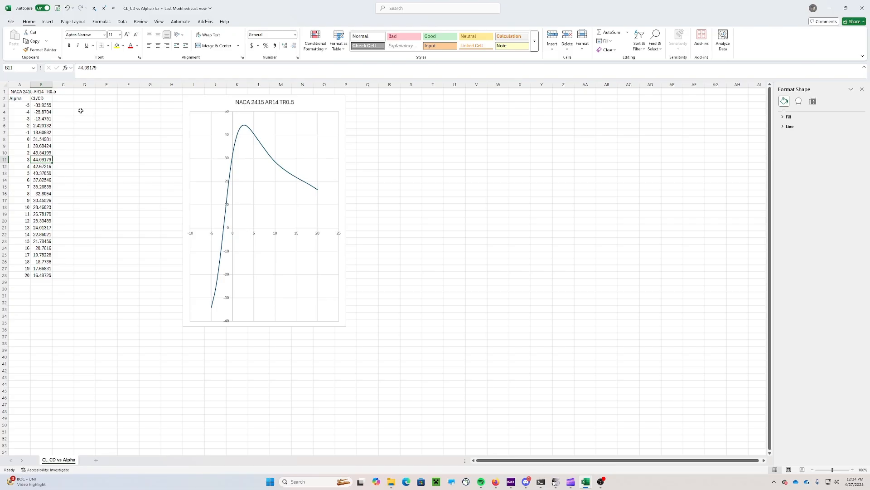
pyautogui.click(26, 160)
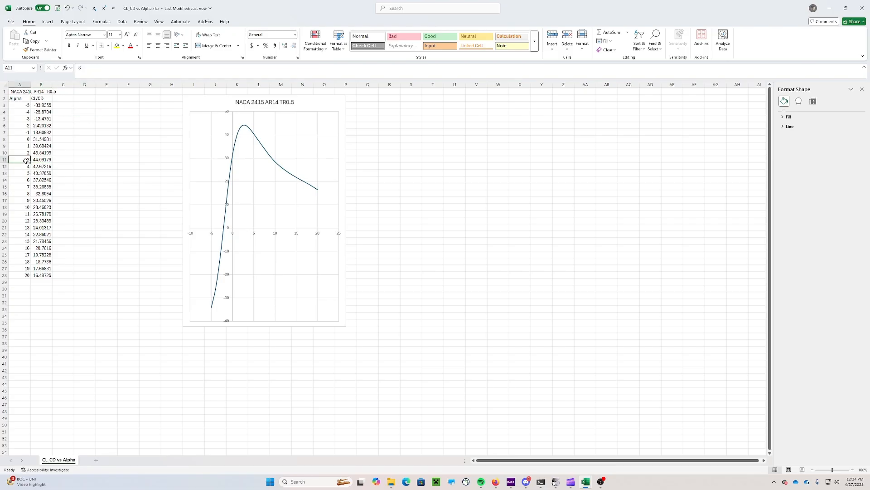
pyautogui.click(79, 111)
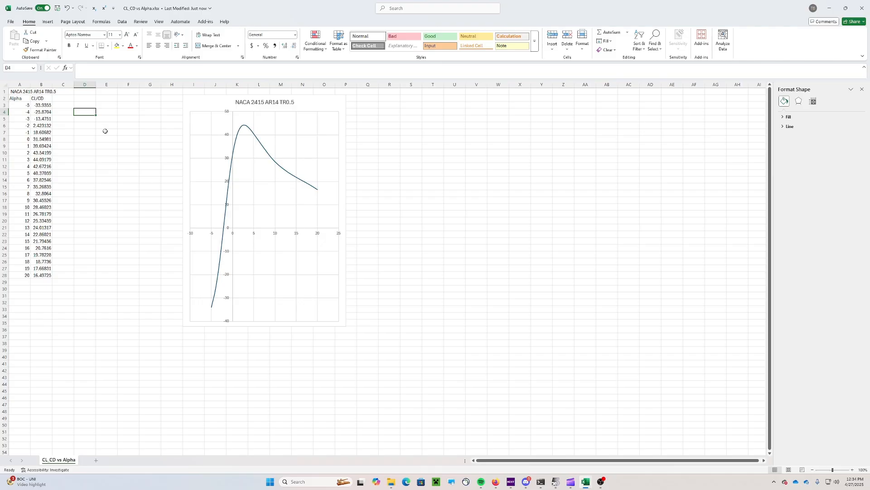
pyautogui.write('Ma')
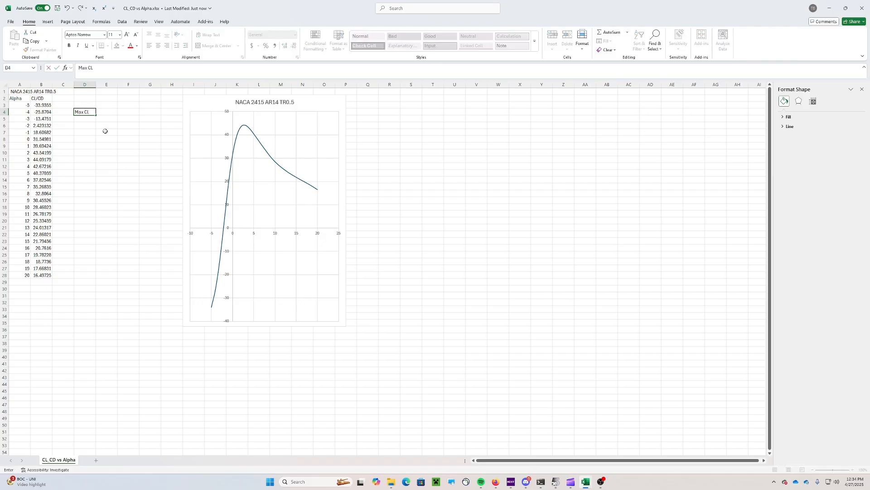
pyautogui.write('x Cl/CD')
pyautogui.press('Tab')
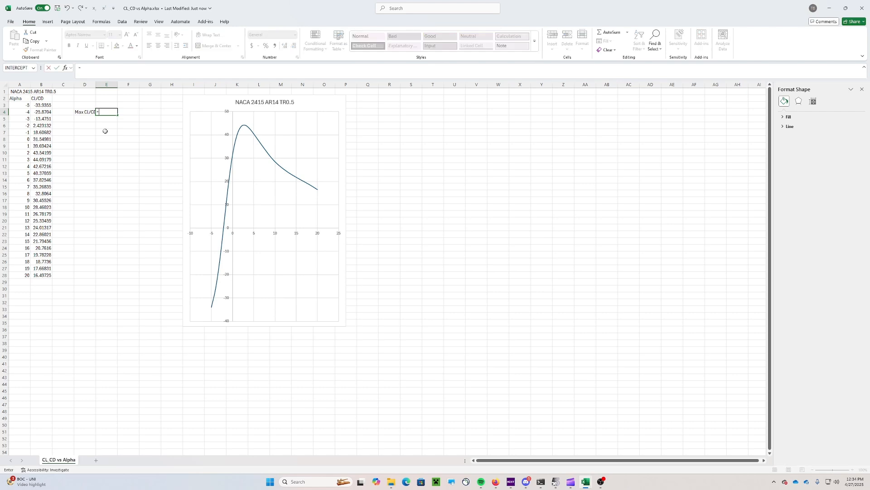
pyautogui.click(42, 160)
pyautogui.hotkey('ctrl', 'c')
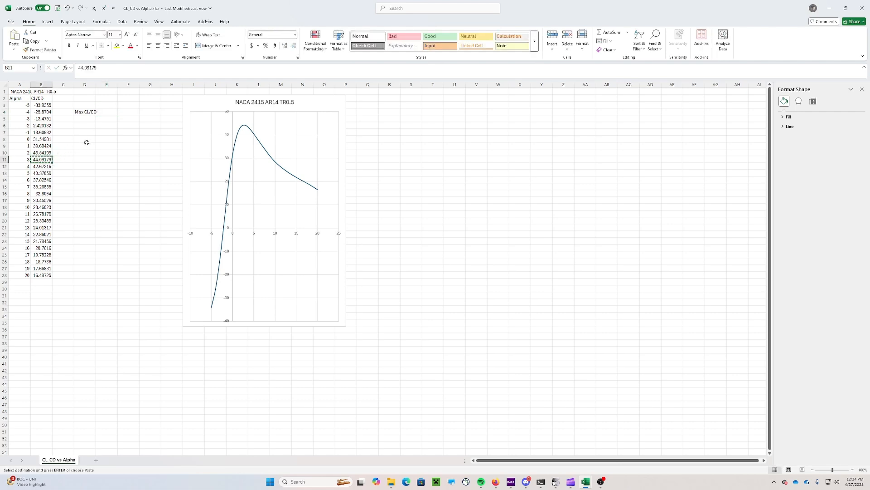
pyautogui.rightClick(108, 113)
pyautogui.click(140, 159)
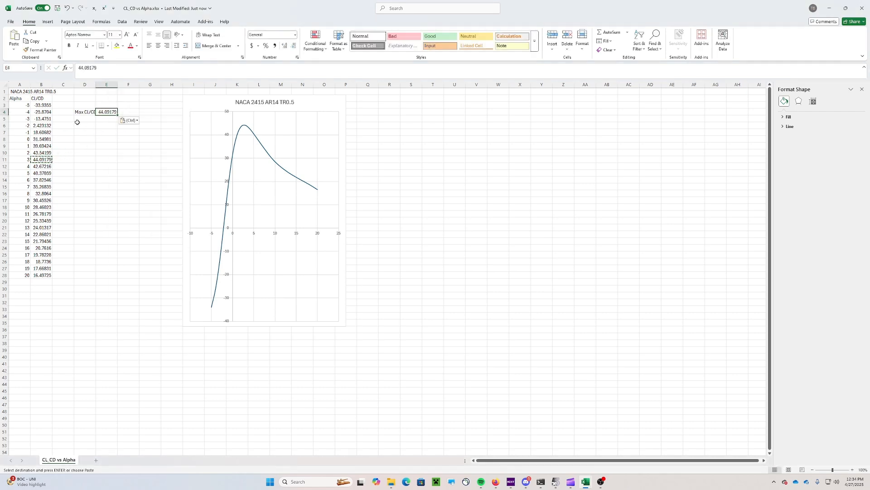
pyautogui.click(81, 123)
pyautogui.press('Escape')
# Add an Alpha row in D5:E5 with the value 3
pyautogui.write('Alpha')
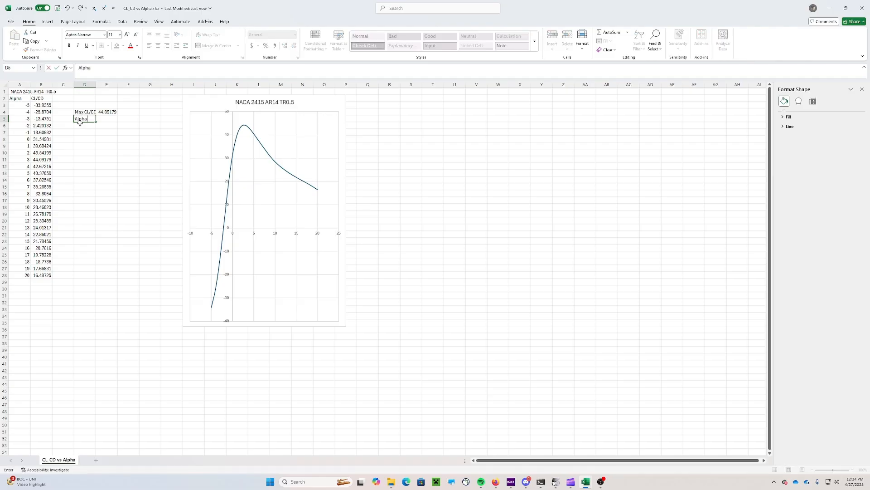
pyautogui.press('Tab')
pyautogui.write('3')
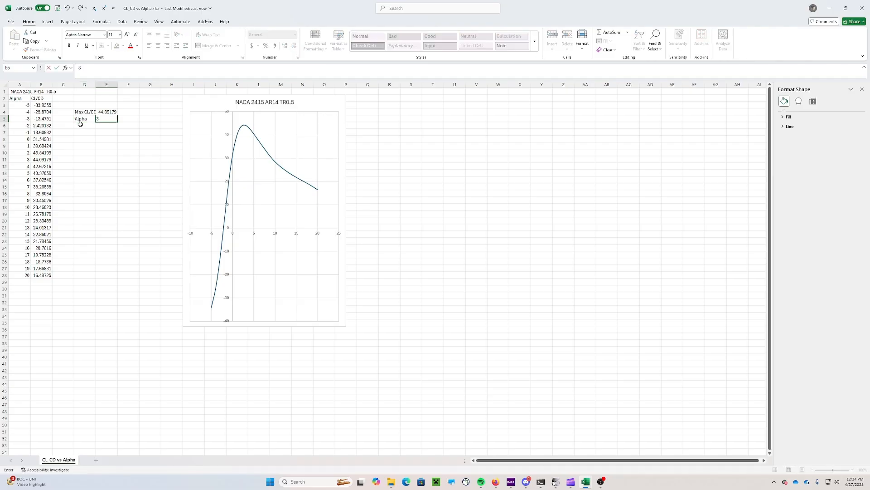
pyautogui.press('Return')
# Add an 'Alpha (rad)' row with =E5*(PI()/180), giving 0.05236
pyautogui.write('Alpha')
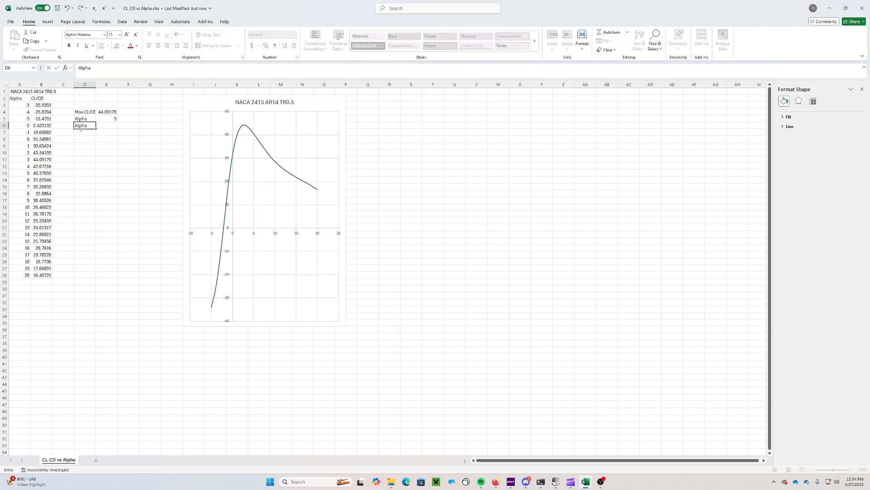
pyautogui.write(' (rad)')
pyautogui.press('Tab')
pyautogui.write('=')
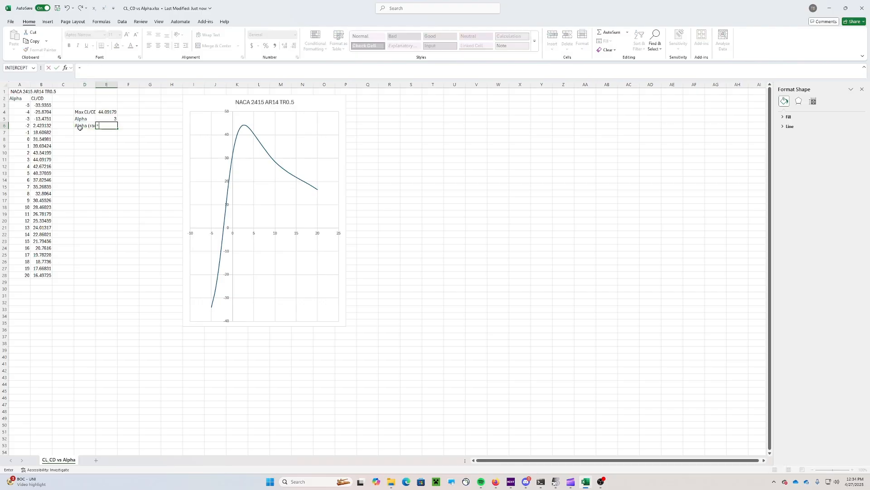
pyautogui.click(112, 116)
pyautogui.write('*(P')
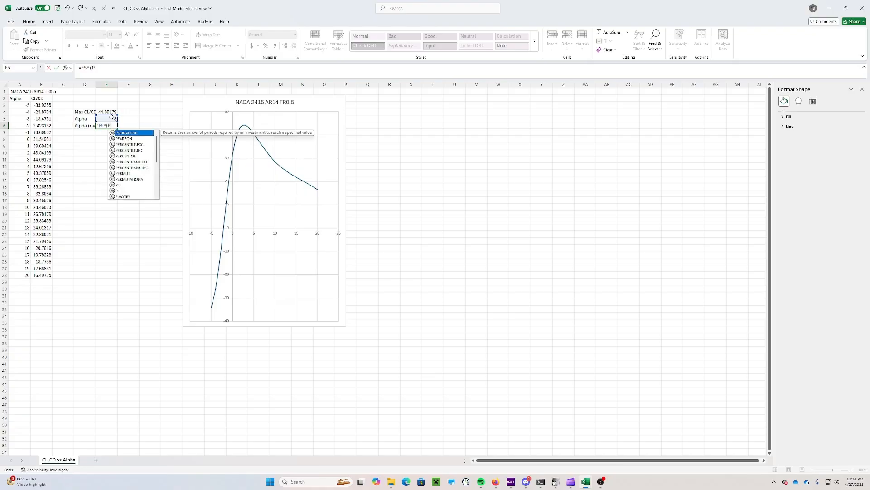
pyautogui.write('I()/18)')
pyautogui.press('Return')
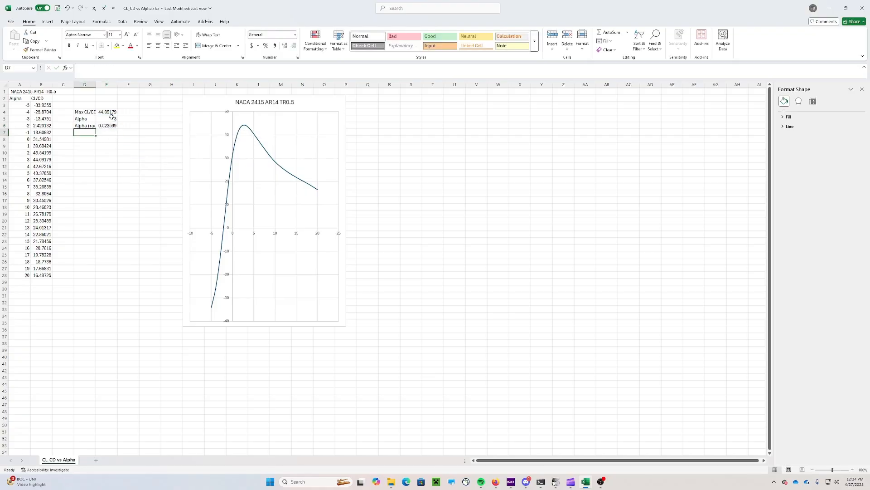
pyautogui.click(112, 126)
pyautogui.moveTo(109, 68); pyautogui.dragTo(111, 68)
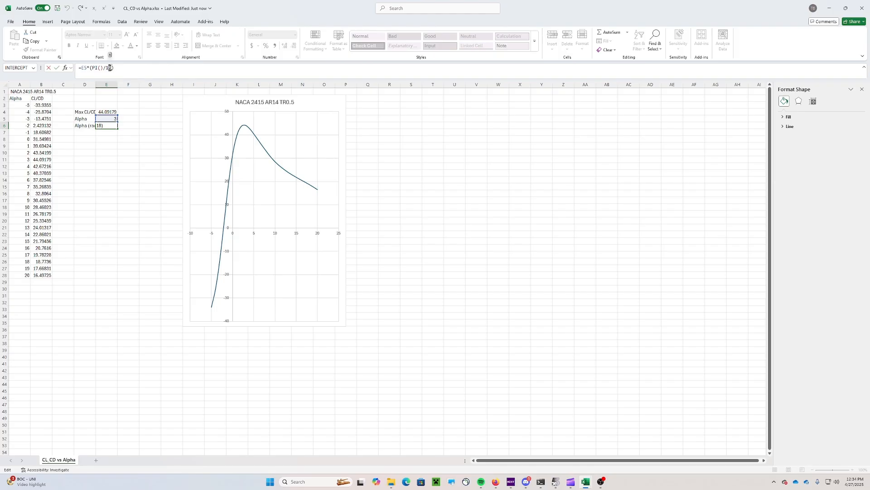
pyautogui.click(112, 67)
pyautogui.press('Return')
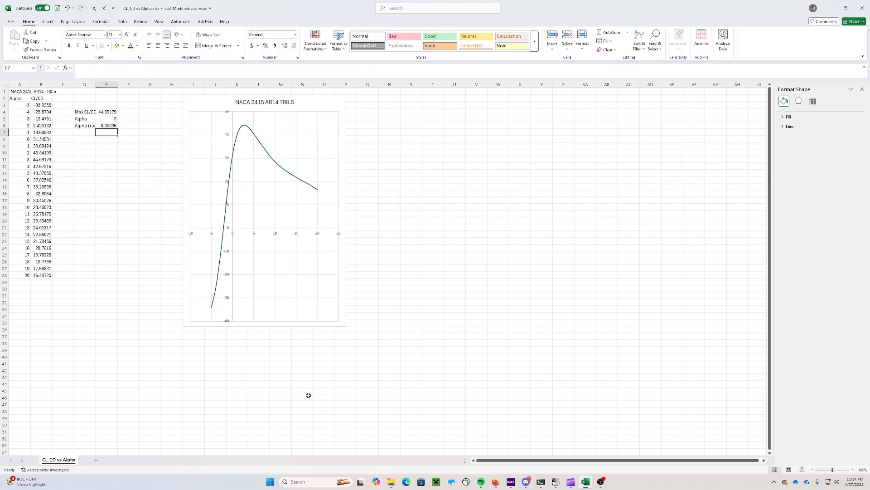
# Scroll the XFLR5 PROJECT.docx assignment down to the next tasks, then return to the CL vs CD workbook
pyautogui.click(496, 481)
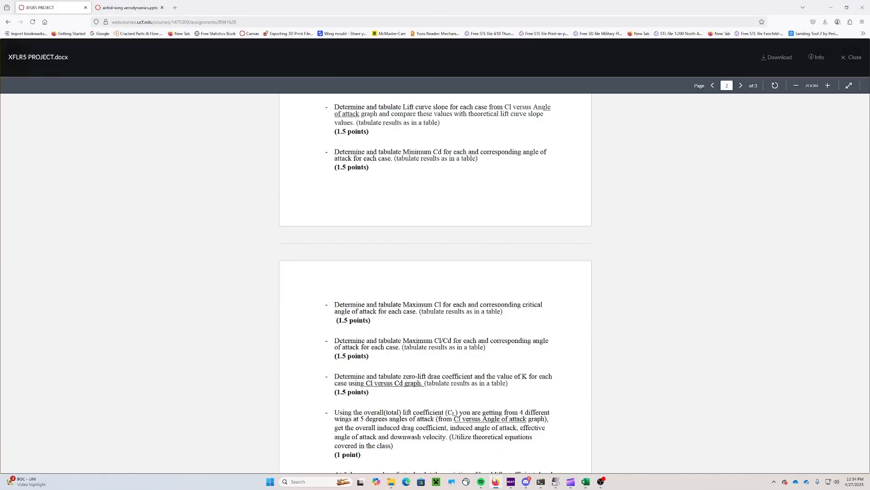
pyautogui.scroll(-3, 431, 309)
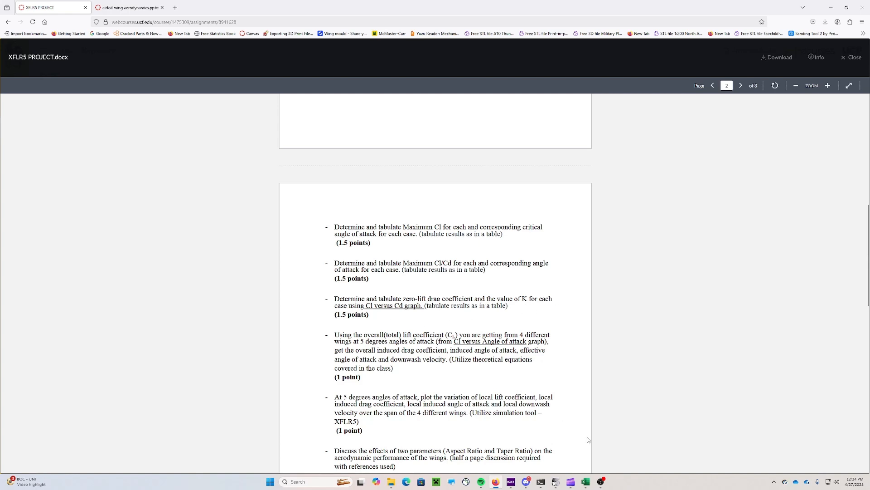
pyautogui.moveTo(587, 482)
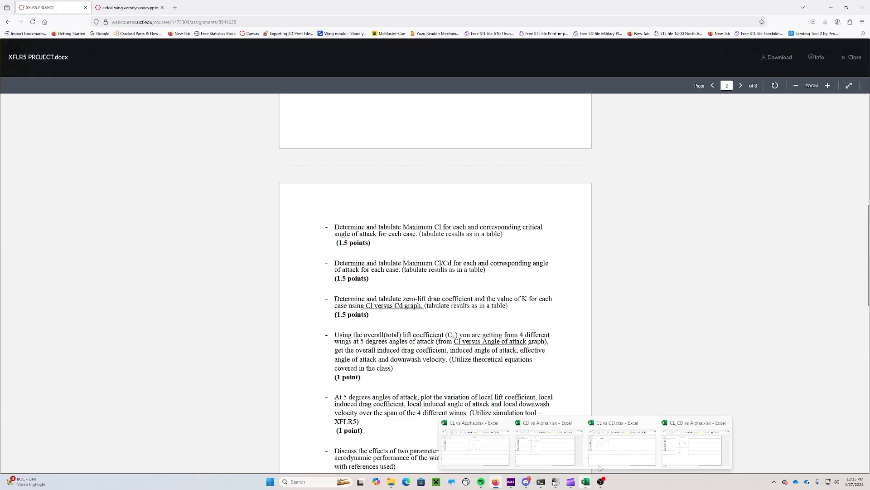
pyautogui.click(599, 466)
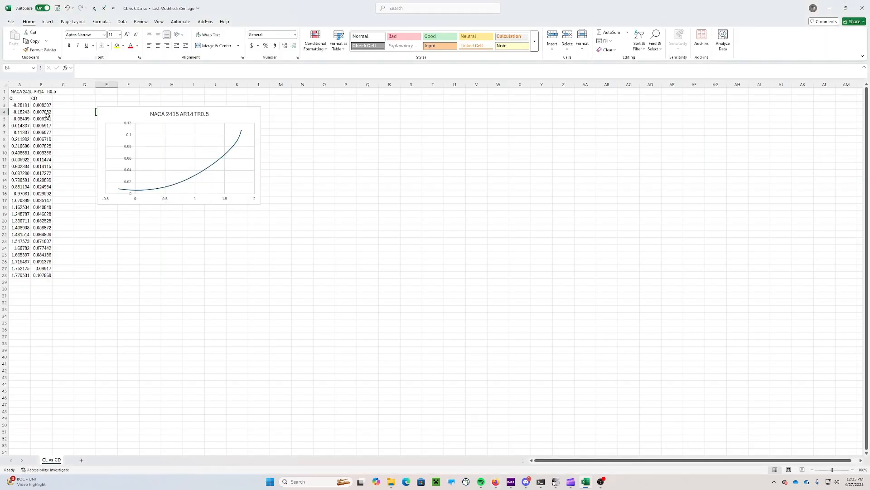
# Add axis titles to the Cl versus Cd chart: CL on the horizontal axis, CD on the vertical
pyautogui.click(250, 121)
pyautogui.click(269, 111)
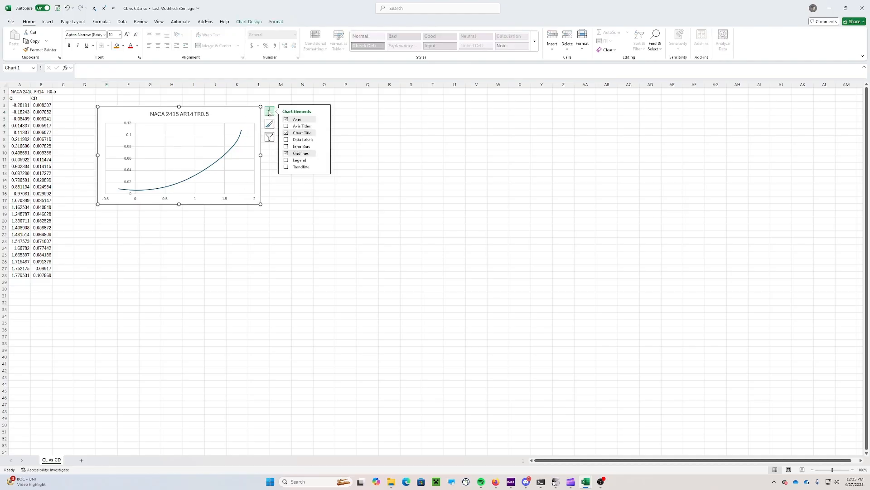
pyautogui.click(286, 126)
pyautogui.click(180, 196)
pyautogui.tripleClick(180, 197)
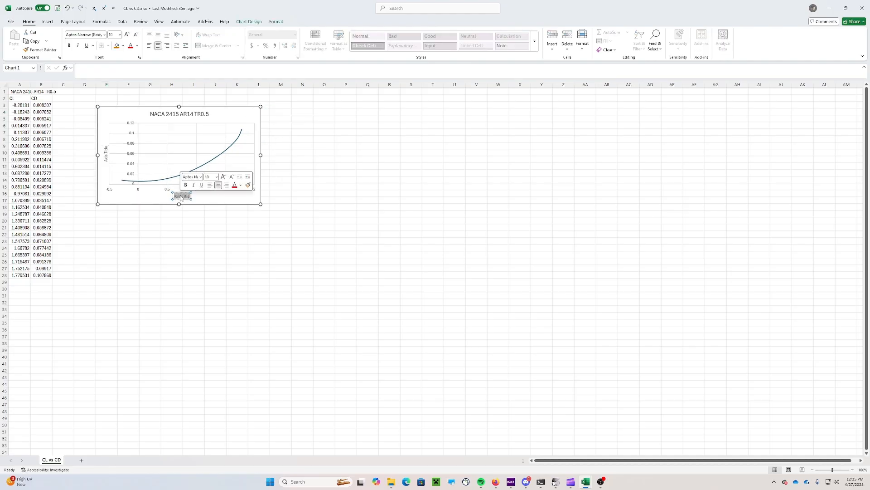
pyautogui.write('CL')
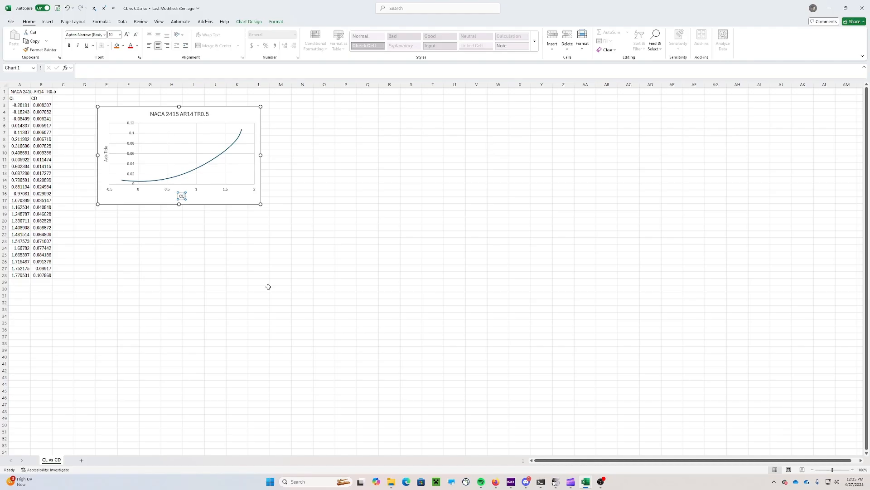
pyautogui.doubleClick(106, 153)
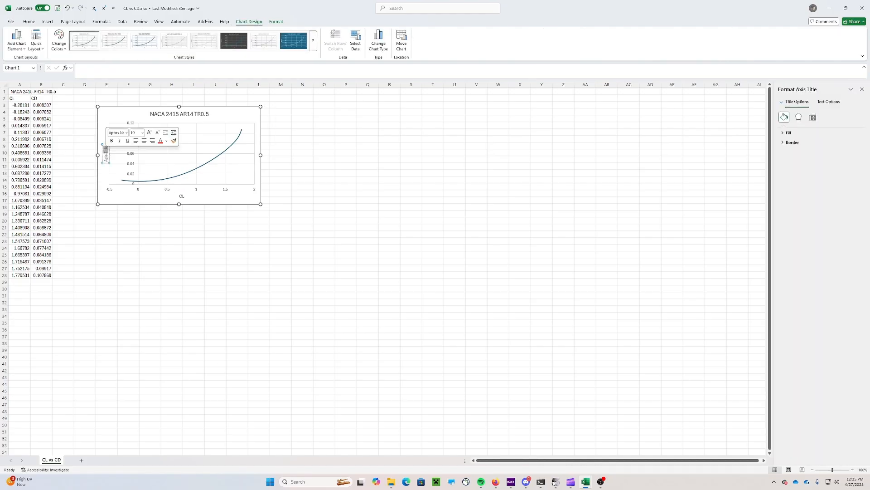
pyautogui.tripleClick(106, 155)
pyautogui.write('CD')
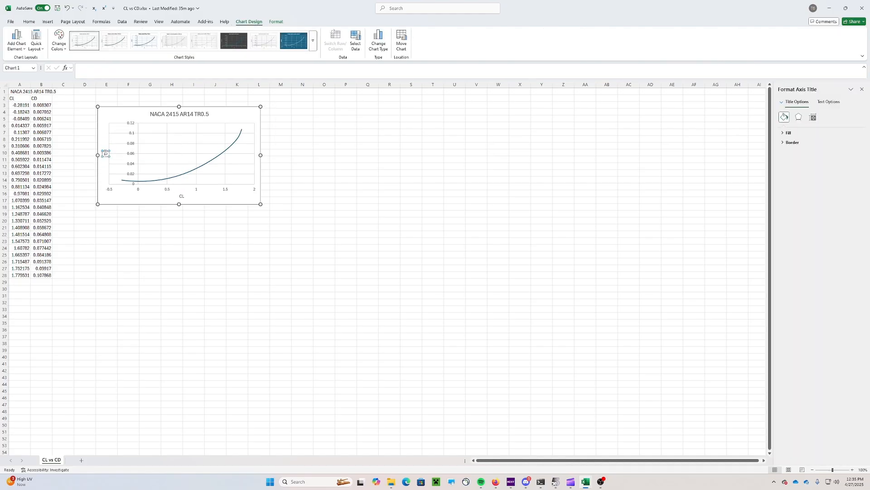
pyautogui.click(119, 249)
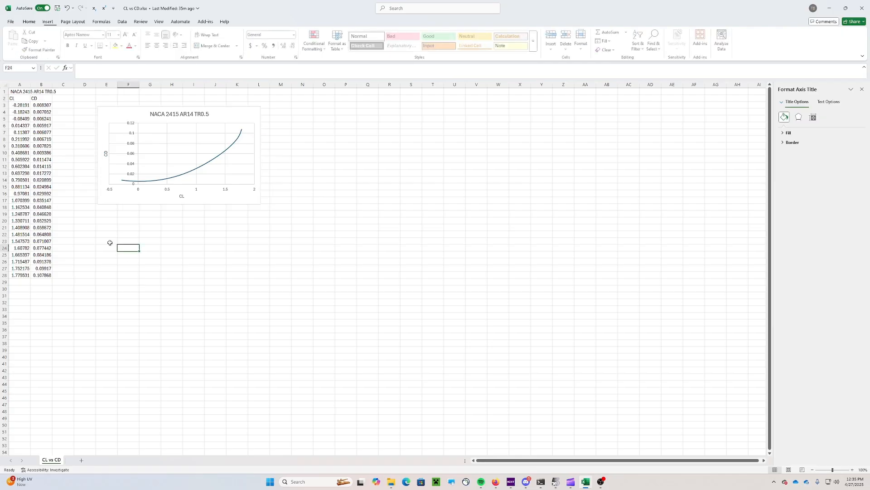
# Move the chart right to around column I beside the data
pyautogui.moveTo(124, 107); pyautogui.dragTo(201, 110)
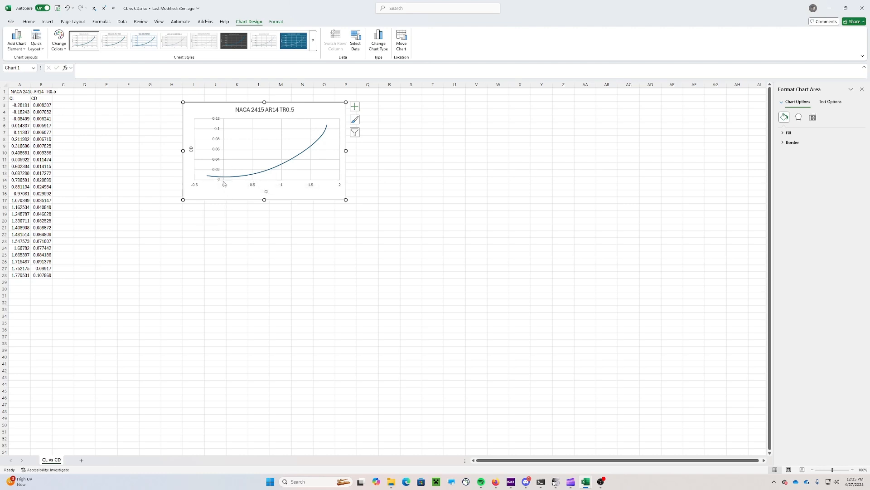
pyautogui.moveTo(224, 177)
pyautogui.press('space')
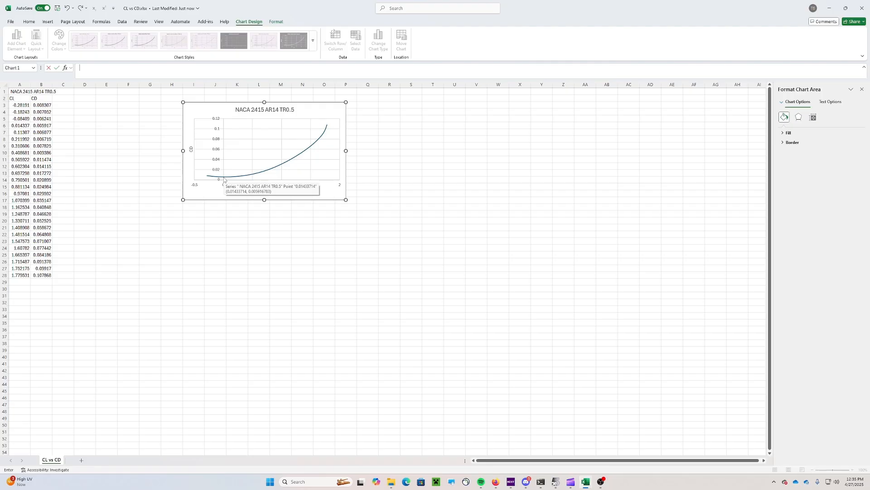
pyautogui.click(198, 229)
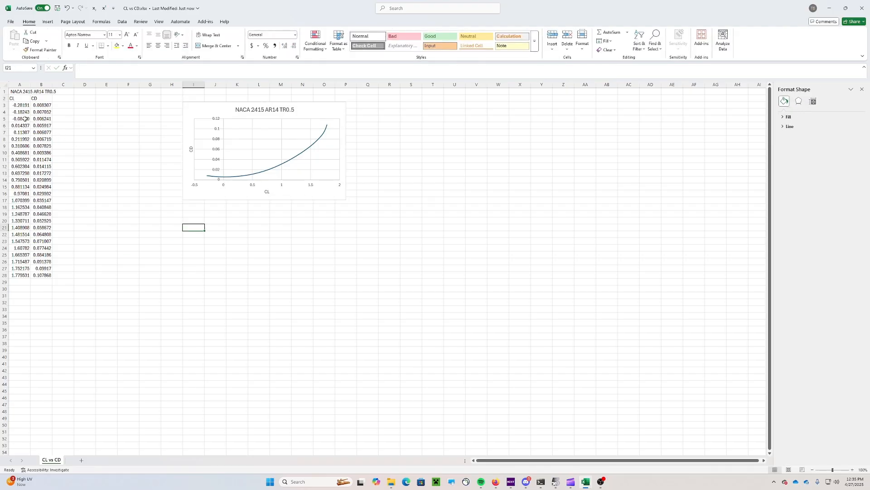
# Label cell D3 as CD0, after checking the CL values that bracket zero
pyautogui.moveTo(25, 118); pyautogui.dragTo(26, 129)
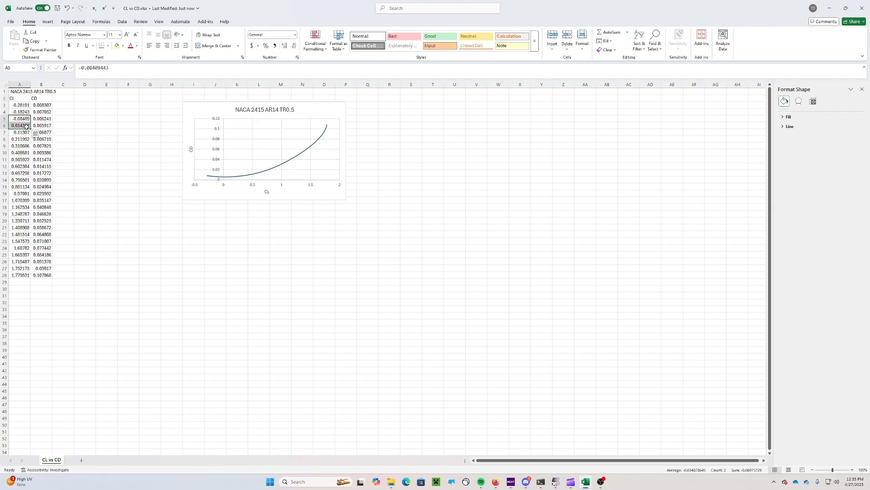
pyautogui.click(81, 106)
pyautogui.write('CD')
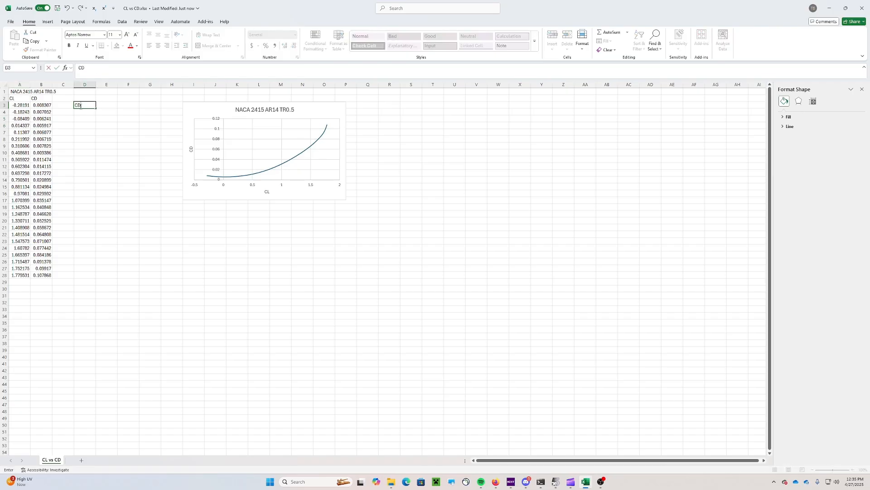
pyautogui.write('0')
pyautogui.press('Tab')
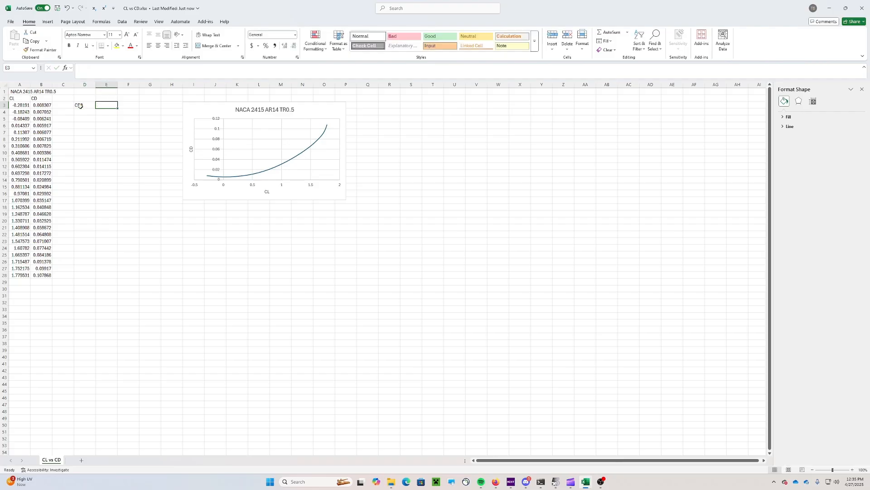
# In E3, interpolate CD at zero CL with =((0-A5)/(A6-A5))*(B6-B5)+B5, giving 0.005964
pyautogui.write('=')
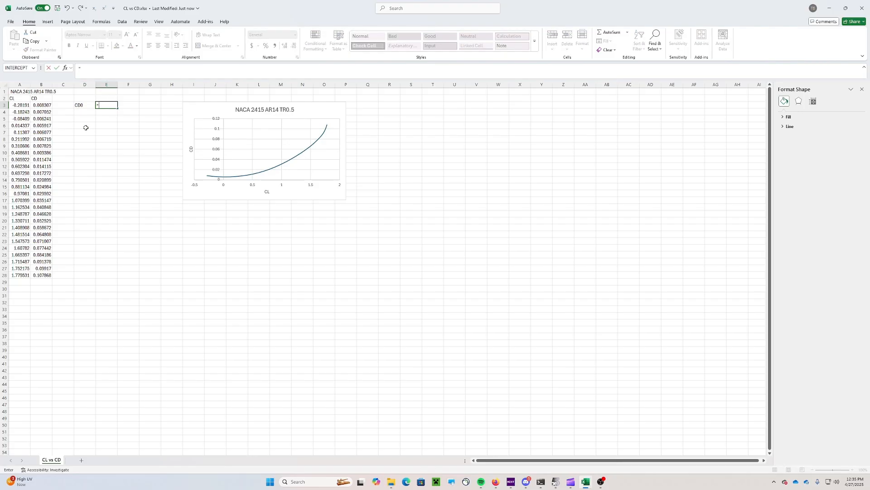
pyautogui.write('((0-')
pyautogui.click(25, 119)
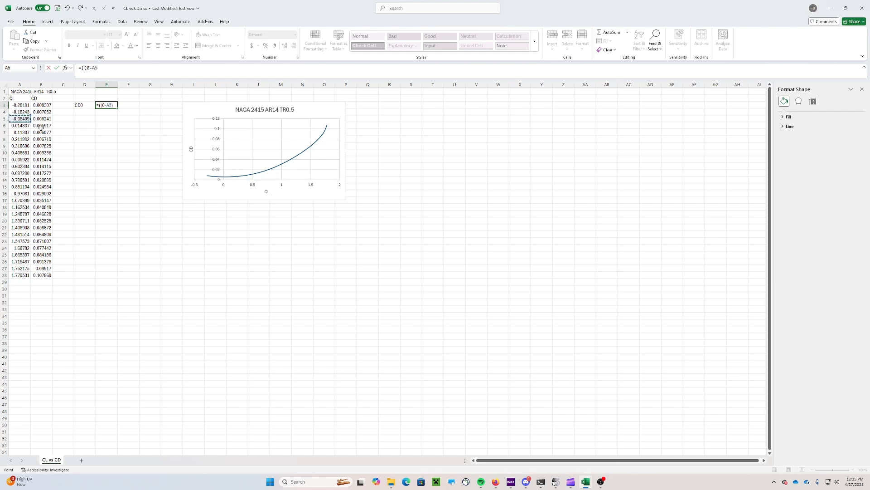
pyautogui.write(')/(')
pyautogui.click(24, 127)
pyautogui.write('-')
pyautogui.click(24, 120)
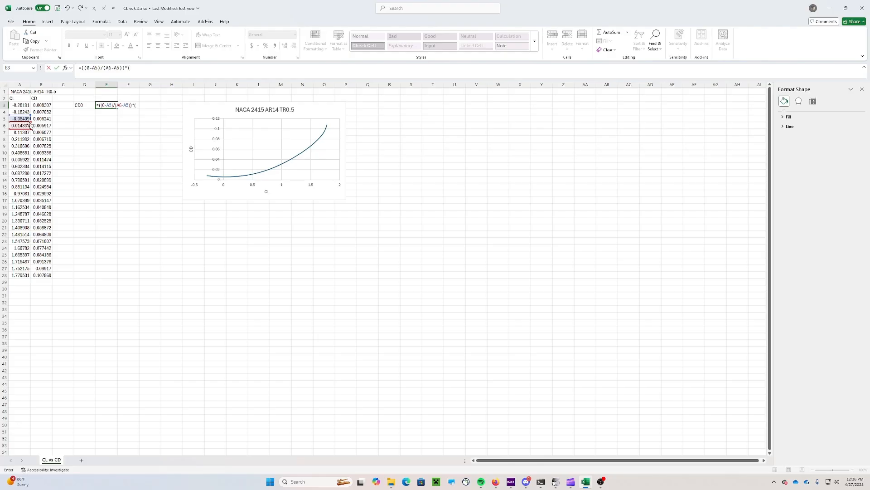
pyautogui.write('))*(')
pyautogui.click(45, 126)
pyautogui.write('-')
pyautogui.click(42, 119)
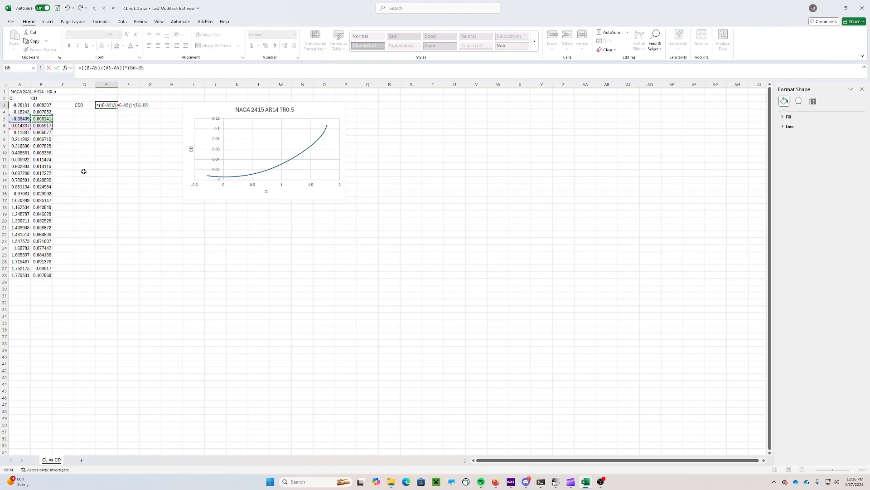
pyautogui.write(')+')
pyautogui.click(43, 119)
pyautogui.press('Return')
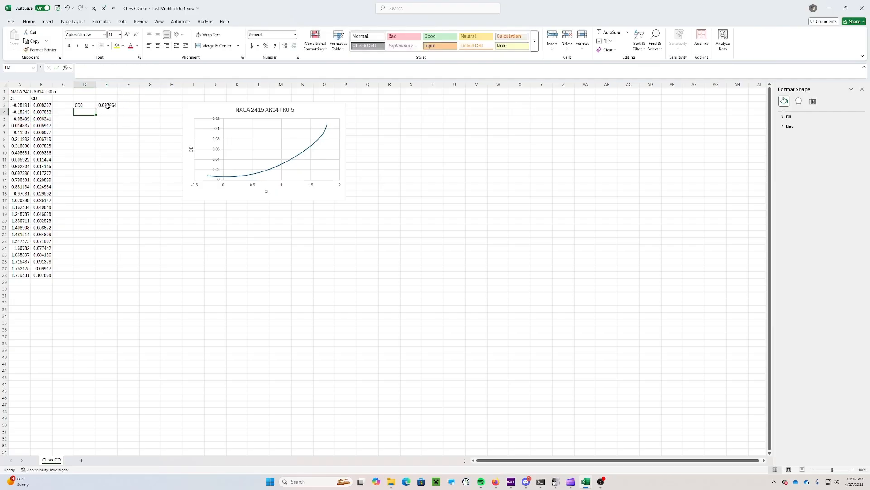
# Check the CD0 formula's references against the B5, B6 and A6 values
pyautogui.click(47, 119)
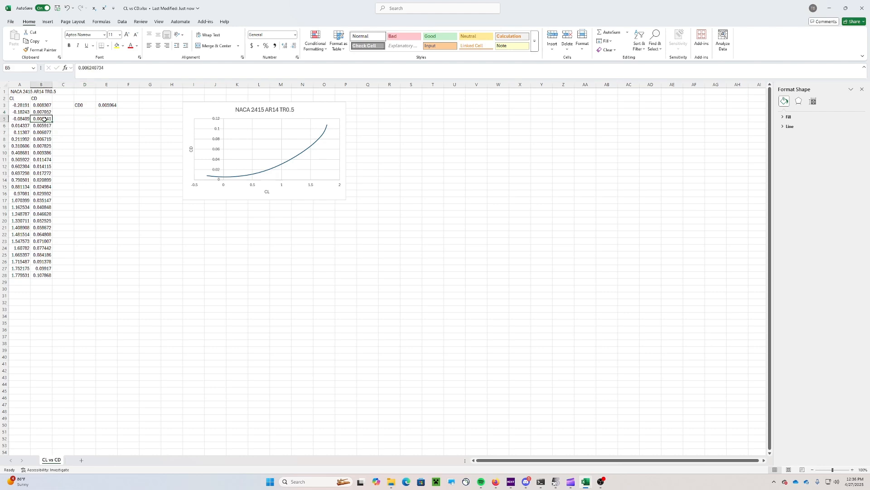
pyautogui.doubleClick(100, 105)
pyautogui.press('Escape')
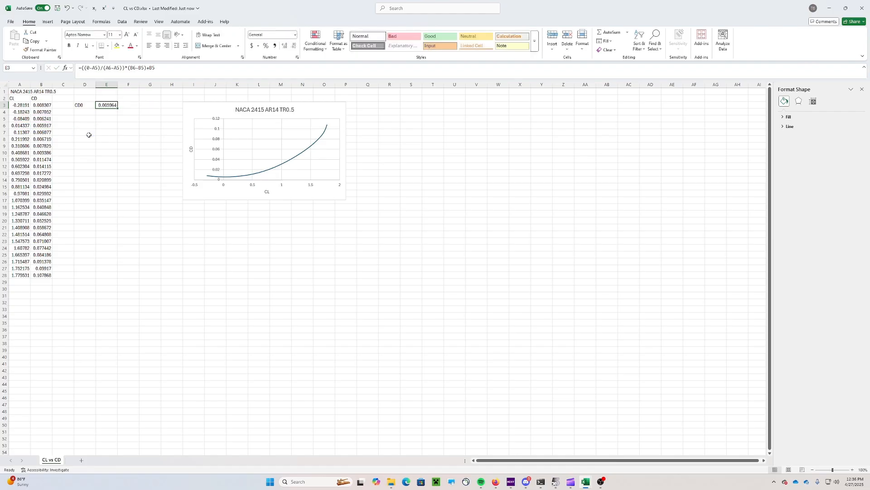
pyautogui.click(47, 120)
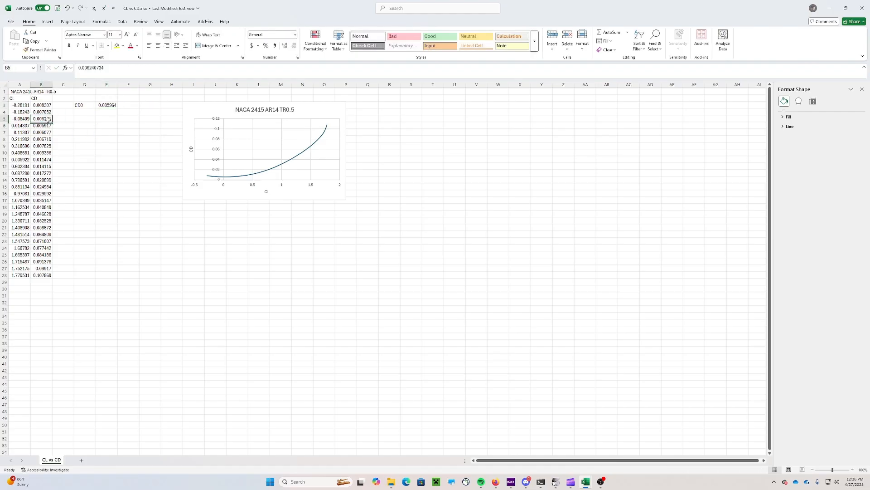
pyautogui.moveTo(48, 119); pyautogui.dragTo(45, 126)
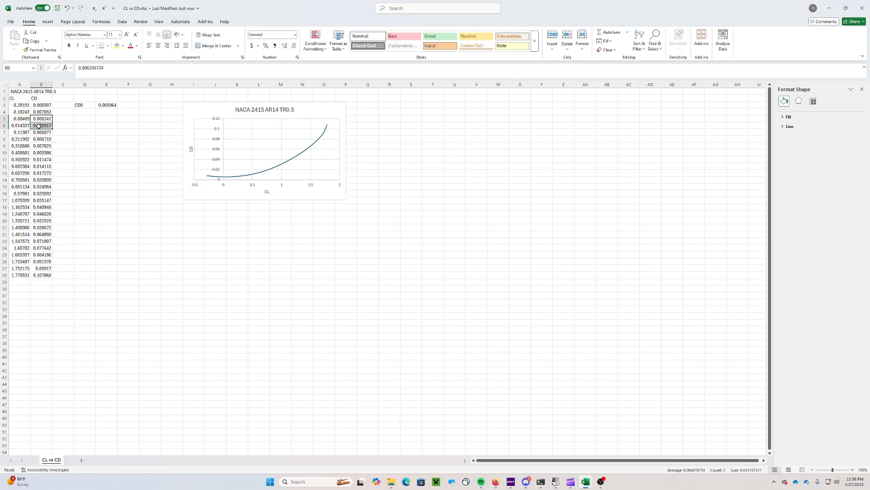
pyautogui.click(68, 120)
pyautogui.click(29, 127)
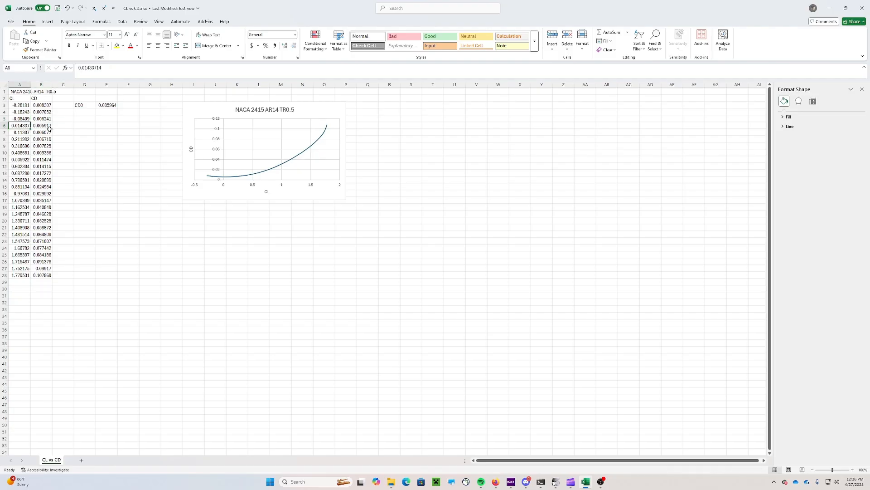
pyautogui.click(99, 120)
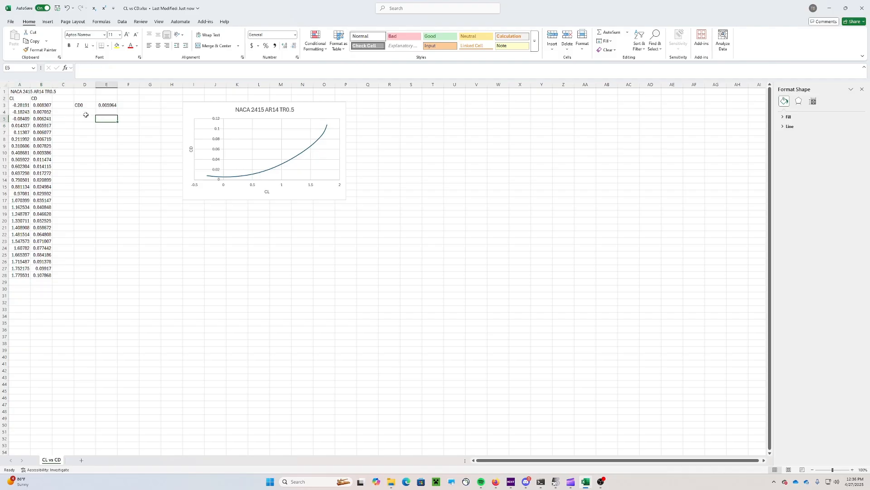
pyautogui.moveTo(495, 482)
pyautogui.moveTo(511, 457)
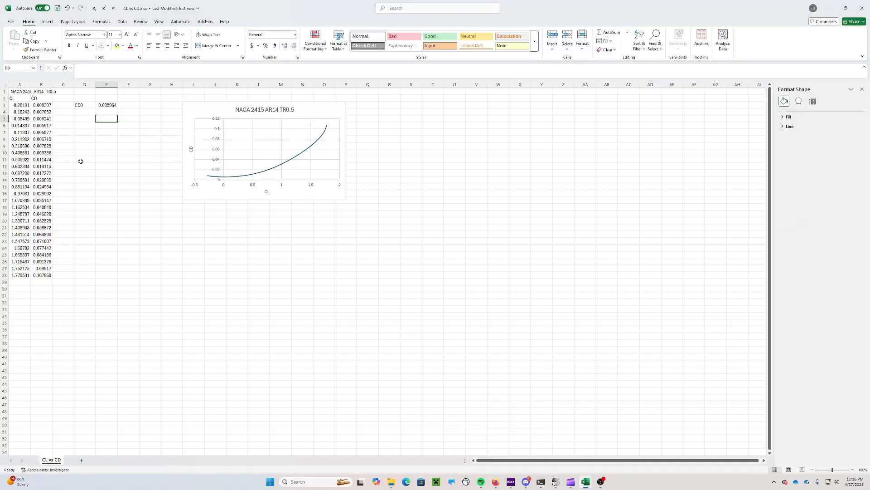
pyautogui.click(84, 117)
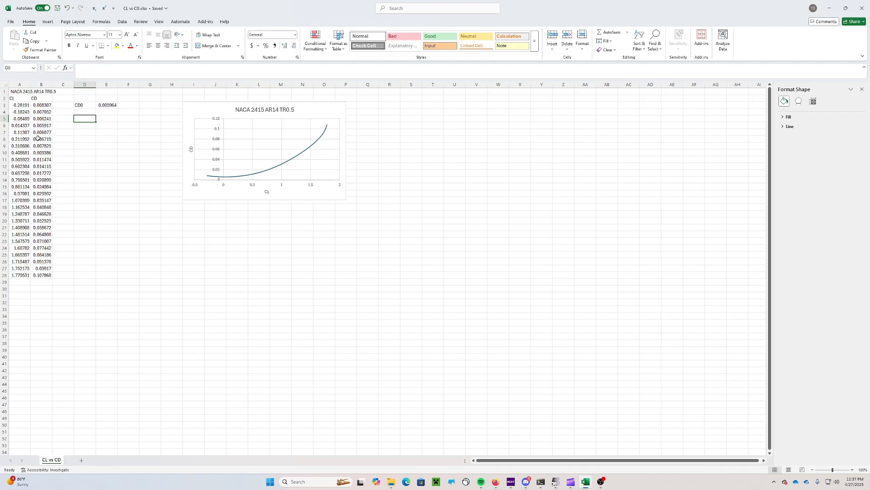
# Add a K row in D4:E4 computed from B28, CD0 and A28 (0.03218), then show the assignment document
pyautogui.press('Up')
pyautogui.write('K')
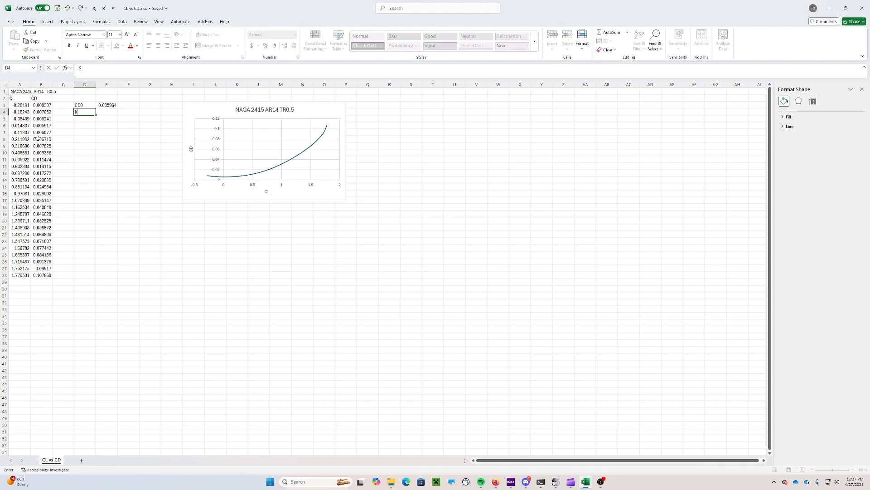
pyautogui.press('Tab')
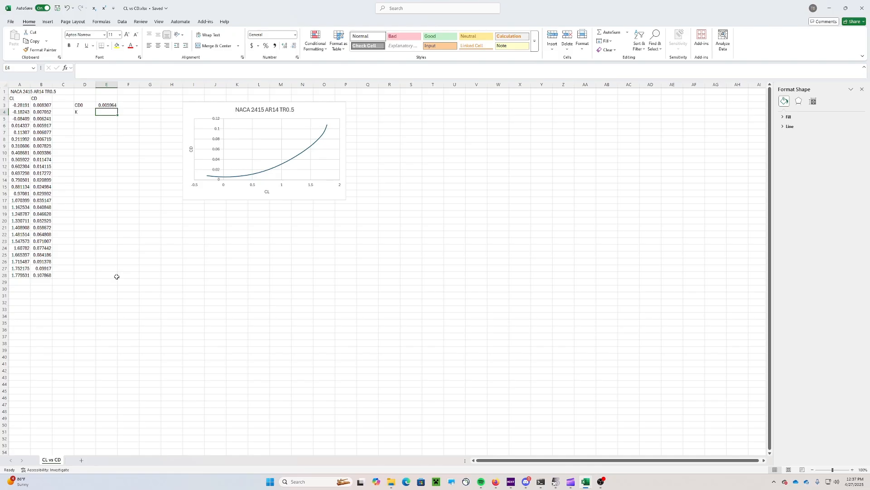
pyautogui.write('=((')
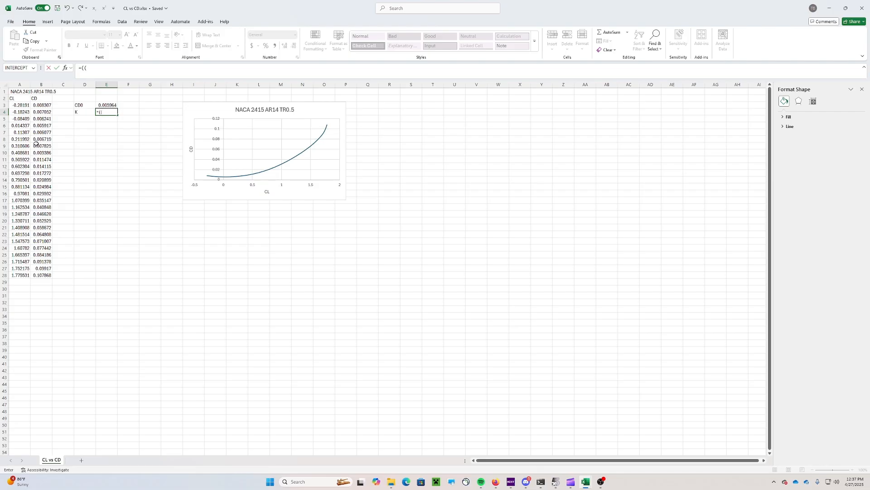
pyautogui.click(41, 275)
pyautogui.write('-')
pyautogui.click(101, 105)
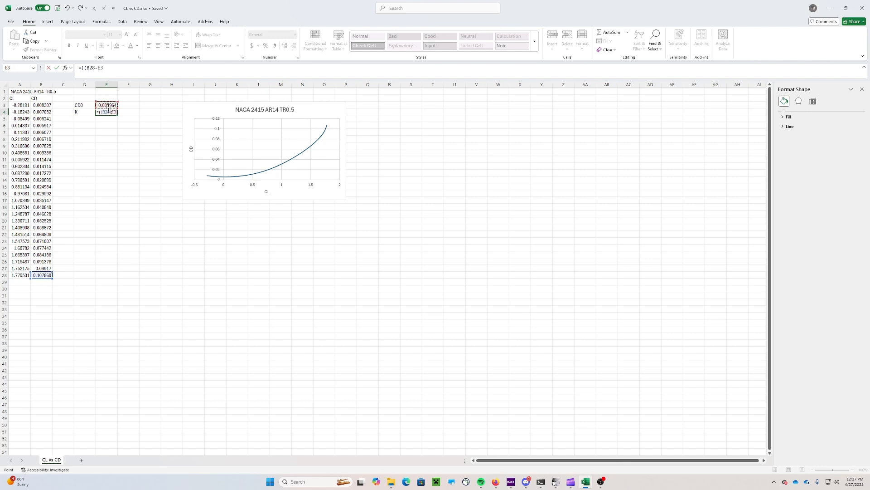
pyautogui.write(')/(')
pyautogui.click(26, 275)
pyautogui.press('Return')
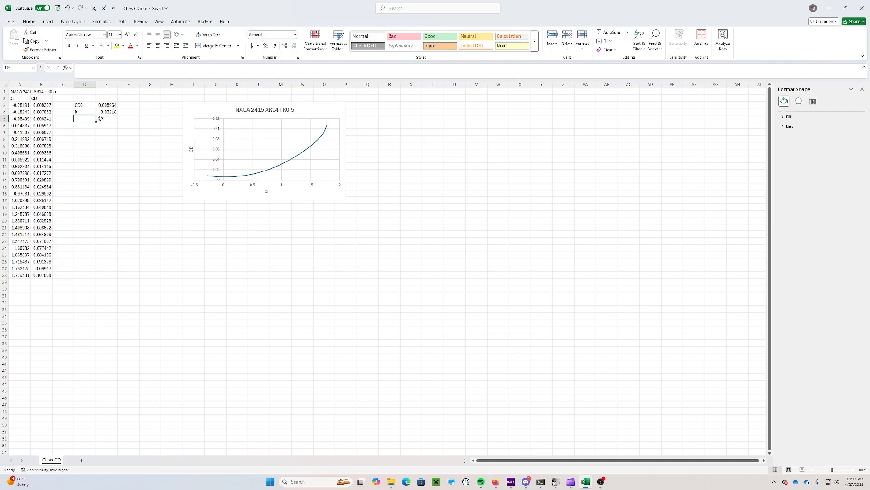
pyautogui.moveTo(495, 478)
pyautogui.click(496, 445)
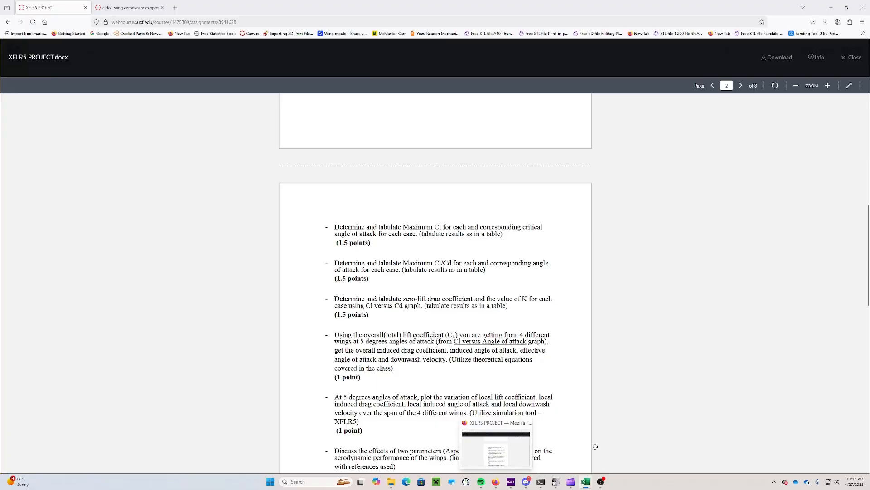
# Switch to the CL vs Alpha workbook and enter the label 'Alpha L=0' in D10
pyautogui.click(585, 482)
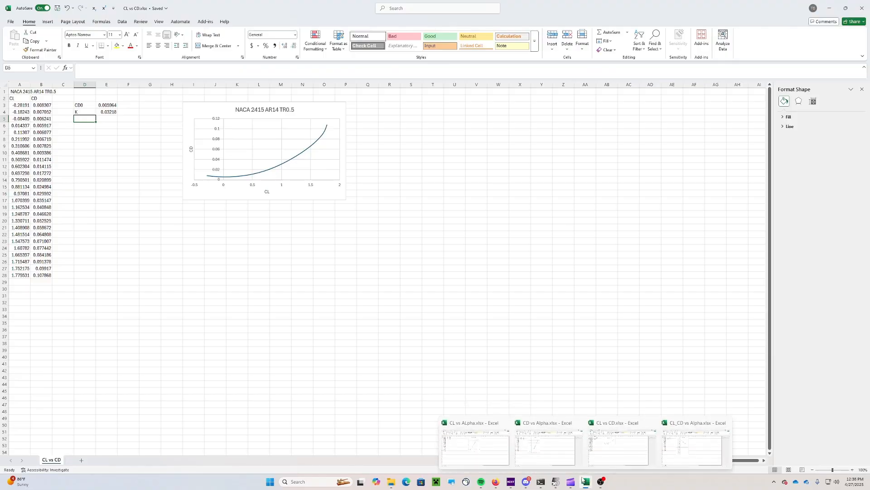
pyautogui.click(475, 446)
pyautogui.click(89, 158)
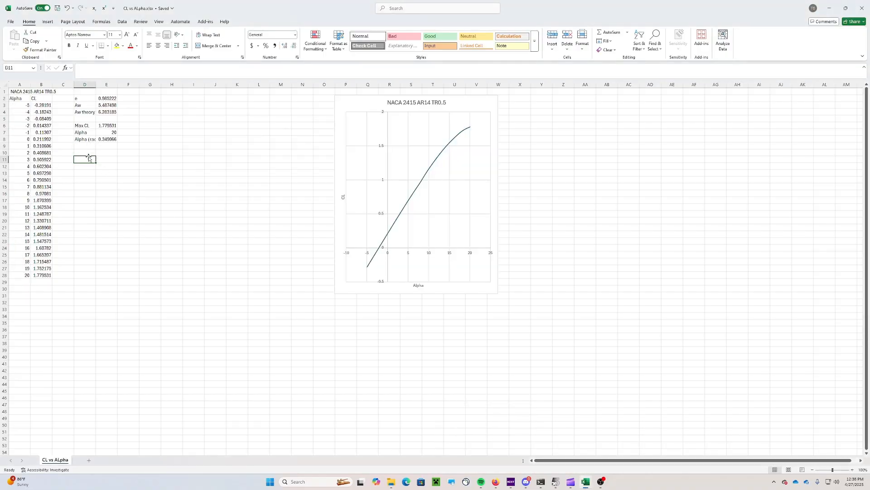
pyautogui.click(84, 154)
pyautogui.write('=')
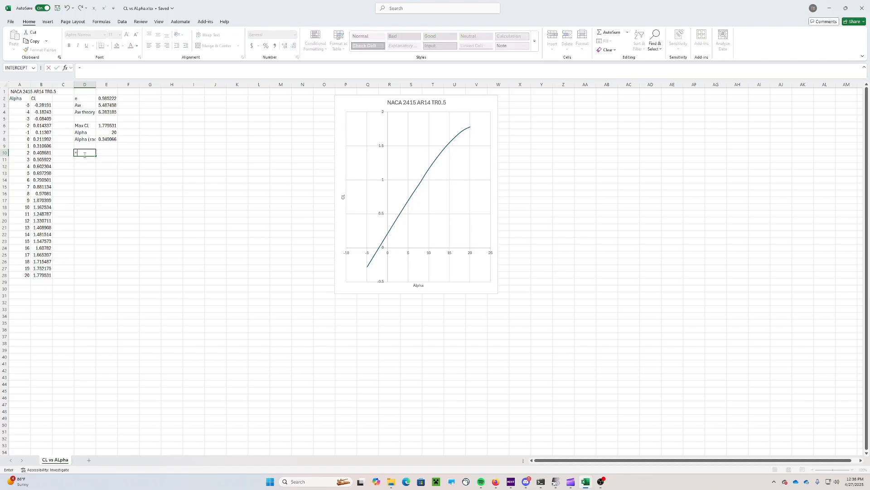
pyautogui.press('BackSpace')
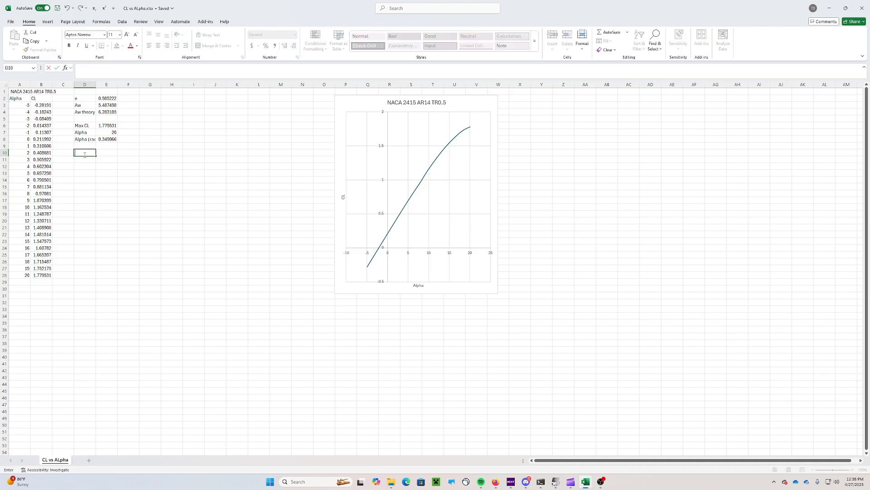
pyautogui.write('Alpha L=0')
pyautogui.press('Tab')
# In E10, interpolate the zero-lift angle with =((0-B5)/(B6-B5))*(A6-A5)+A5, giving -2.14566
pyautogui.write('=((0')
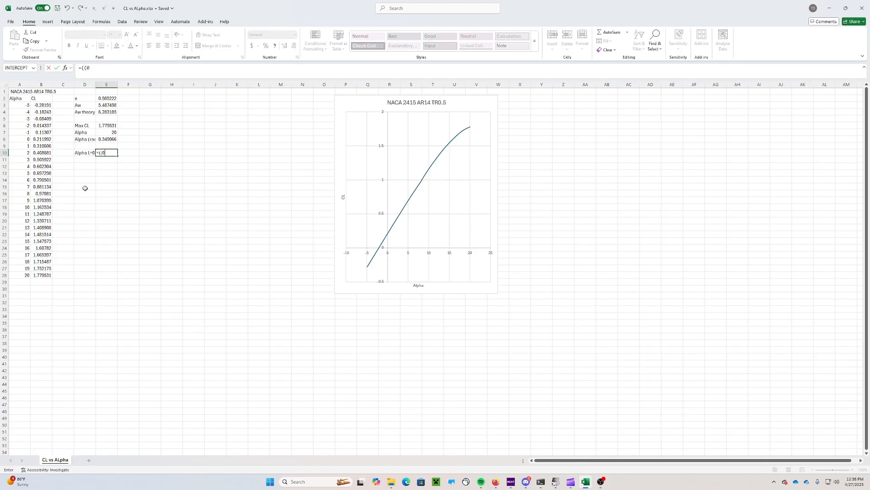
pyautogui.write('-')
pyautogui.click(41, 119)
pyautogui.write(')/')
pyautogui.click(42, 125)
pyautogui.press('BackSpace')
pyautogui.press('BackSpace')
pyautogui.write('(')
pyautogui.click(42, 124)
pyautogui.write('-')
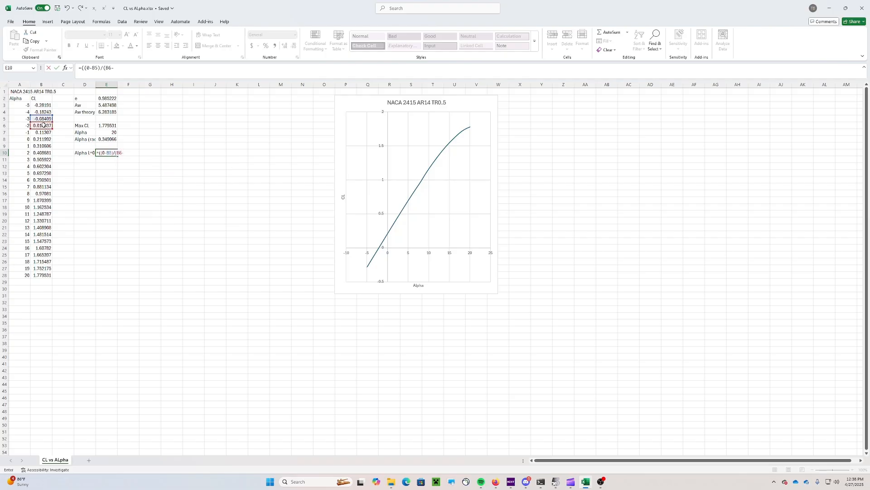
pyautogui.click(43, 119)
pyautogui.write('))*(')
pyautogui.click(22, 125)
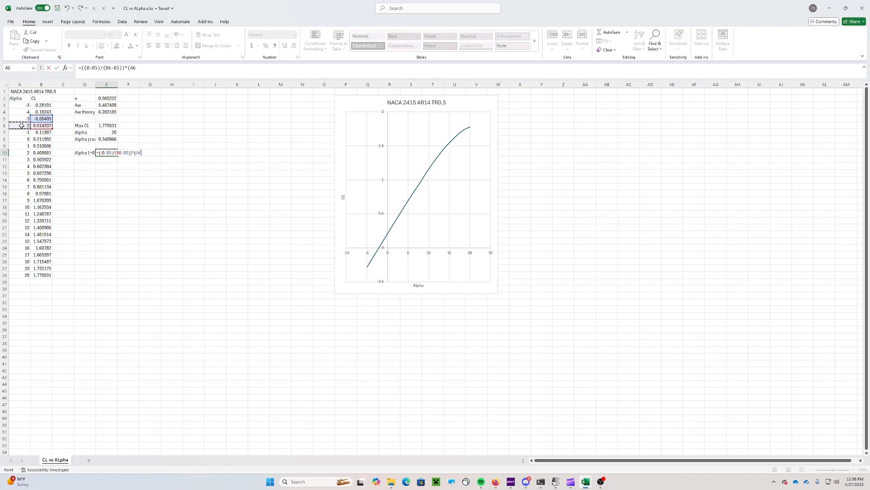
pyautogui.write('-')
pyautogui.click(26, 118)
pyautogui.write(')+')
pyautogui.click(26, 118)
pyautogui.write('\\')
pyautogui.press('BackSpace')
pyautogui.press('Return')
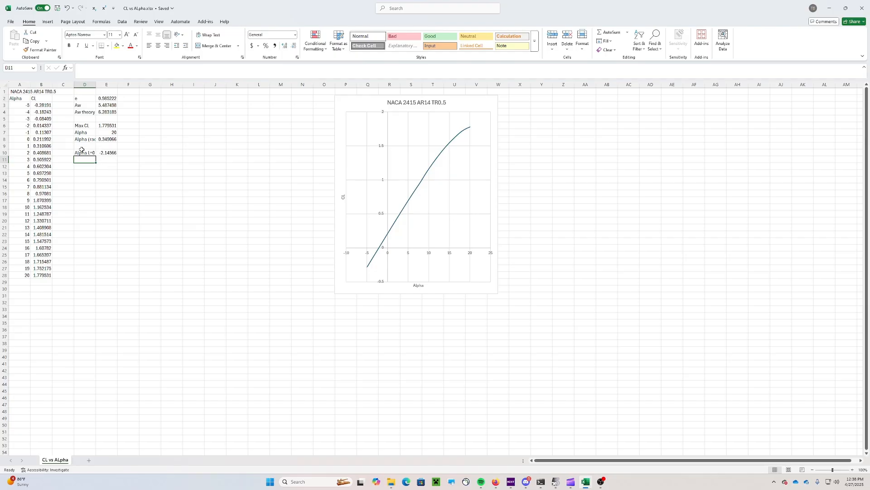
# Insert blank cells at D9:E9, shifting the zero-lift row down
pyautogui.click(105, 148)
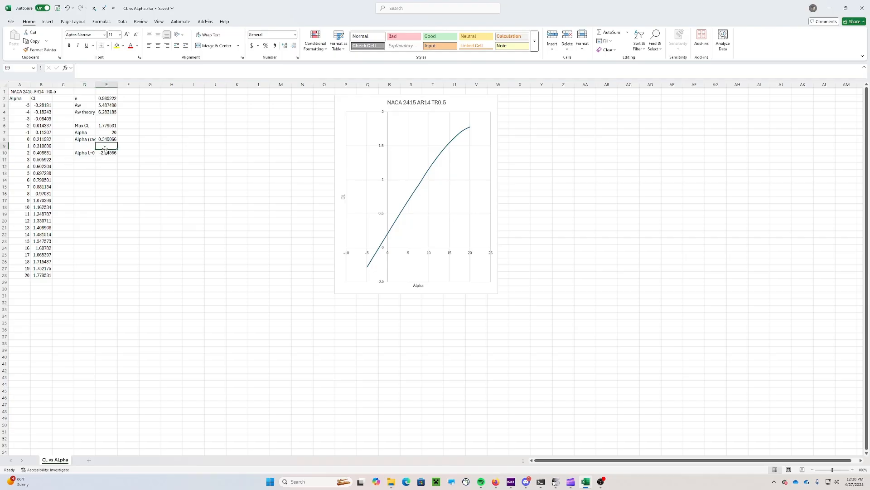
pyautogui.press('BackSpace')
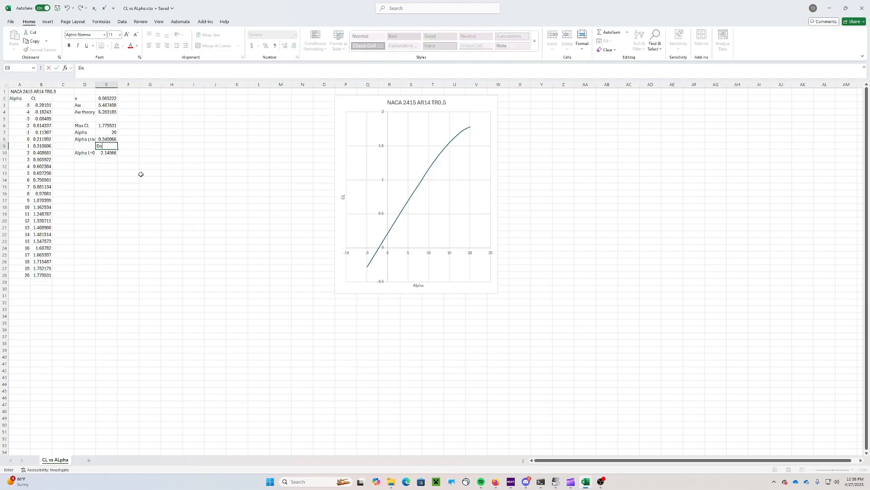
pyautogui.press('Tab')
pyautogui.moveTo(89, 147); pyautogui.dragTo(116, 147)
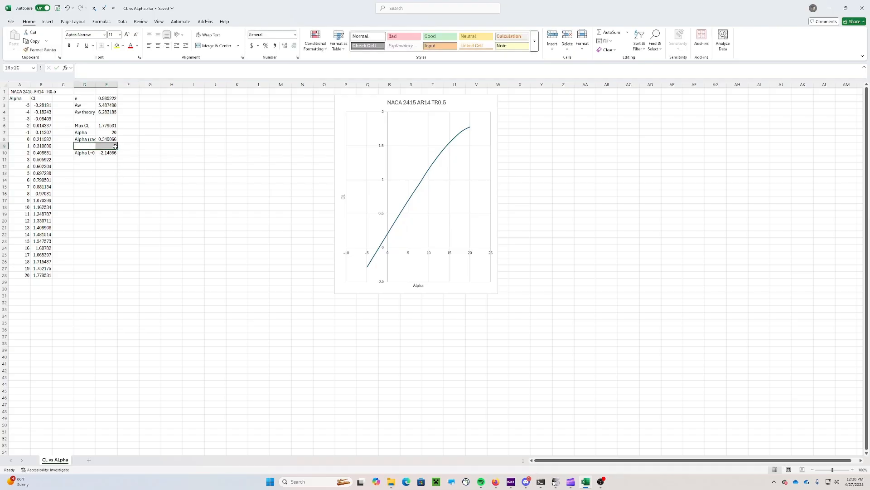
pyautogui.rightClick(116, 149)
pyautogui.click(135, 214)
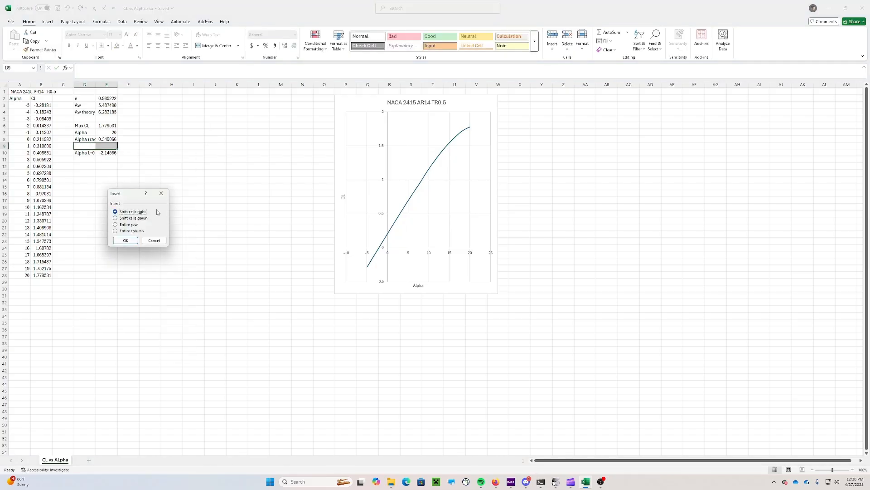
pyautogui.click(126, 241)
# Add Deg and Rad headers in E10:F10 and start the radian formula =E11*(PI()/180) in F11
pyautogui.click(110, 154)
pyautogui.write('D')
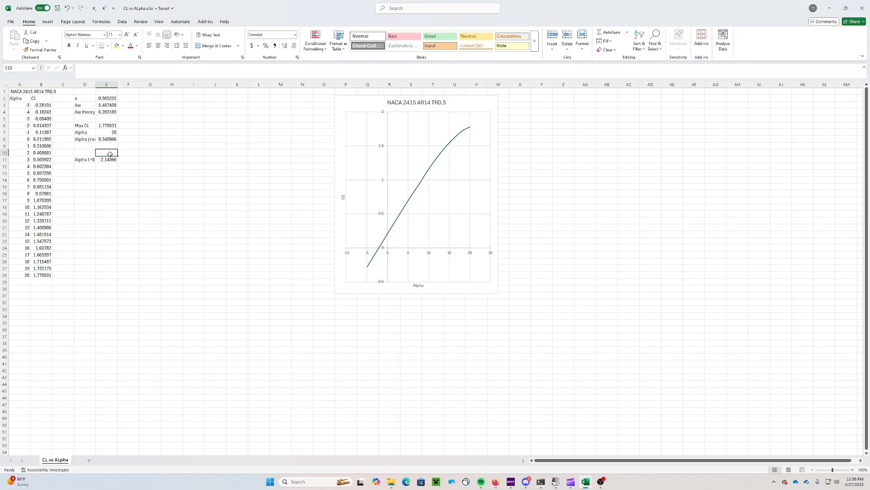
pyautogui.write('eg')
pyautogui.press('Tab')
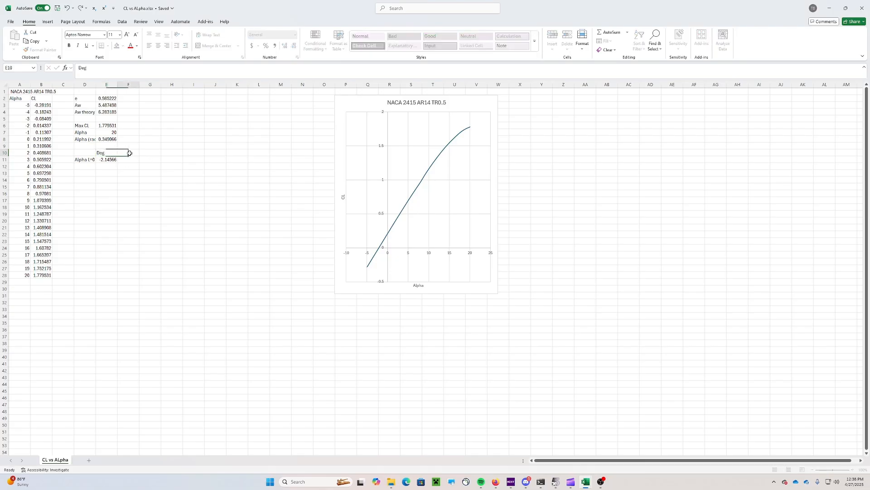
pyautogui.write('Rad')
pyautogui.press('Return')
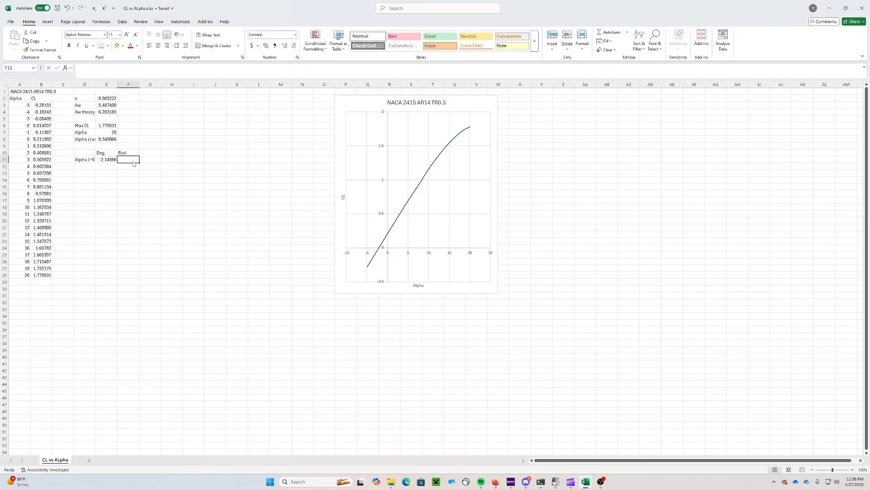
pyautogui.write('=')
pyautogui.click(107, 160)
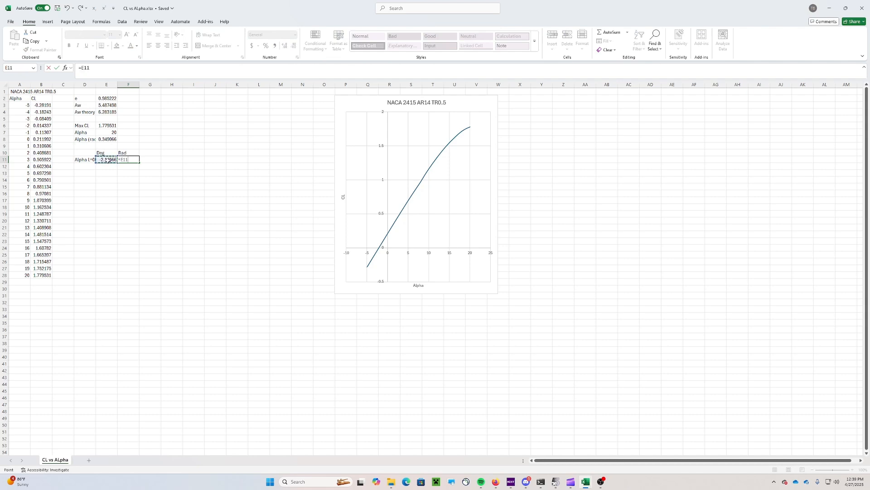
pyautogui.write('*(PI()/180')
# Commit F11's radian conversion (-0.03745) and add an Alpha label with value 5 in row 12
pyautogui.press('Return')
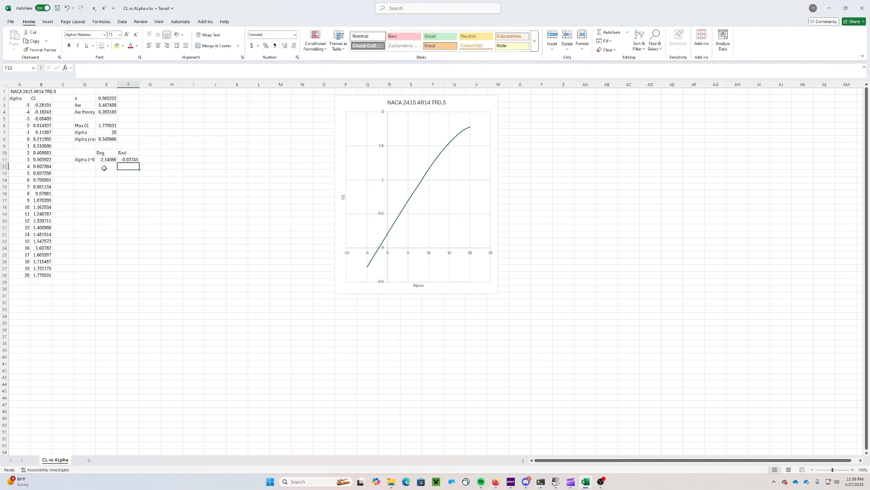
pyautogui.click(82, 165)
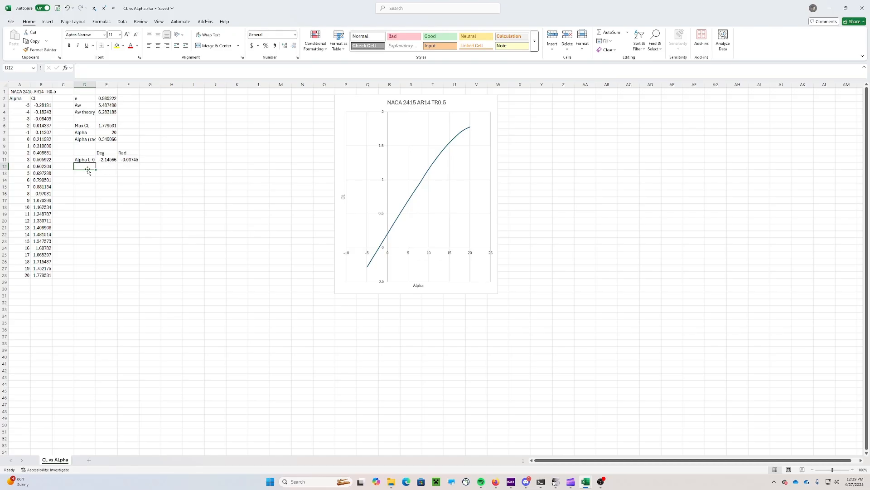
pyautogui.write('Alp')
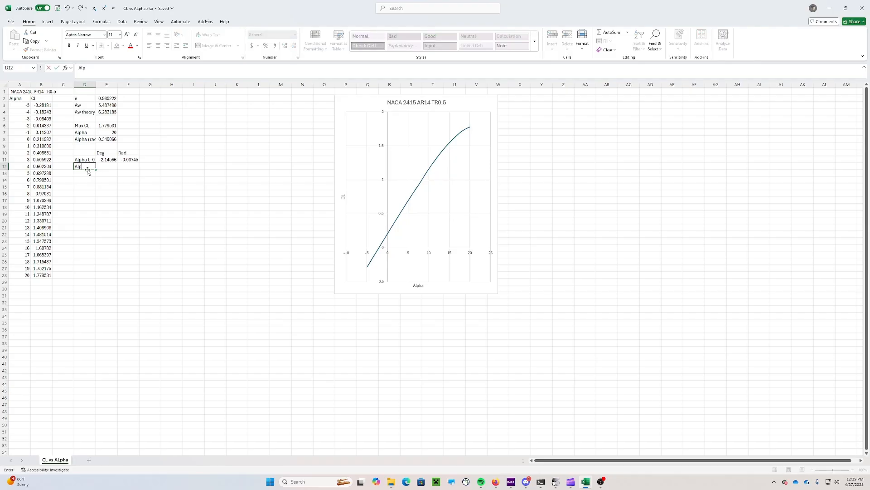
pyautogui.write('ha')
pyautogui.press('Tab')
pyautogui.write('5')
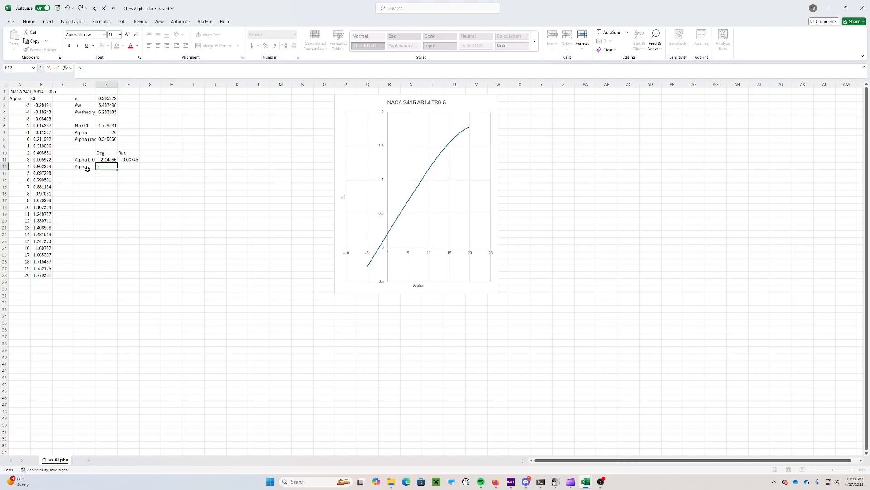
pyautogui.press('Return')
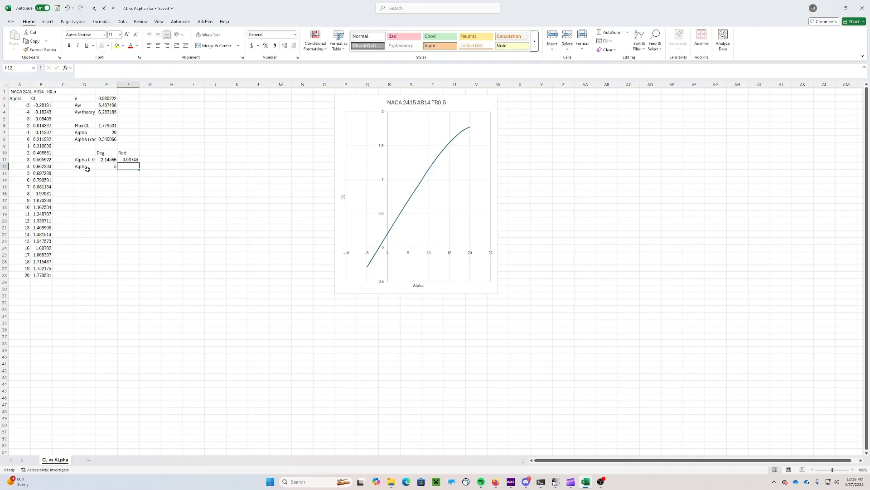
# Copy F11's radian formula down to F12, converting 5 degrees to 0.087266 radians
pyautogui.click(136, 160)
pyautogui.moveTo(141, 162); pyautogui.dragTo(141, 169)
pyautogui.doubleClick(129, 166)
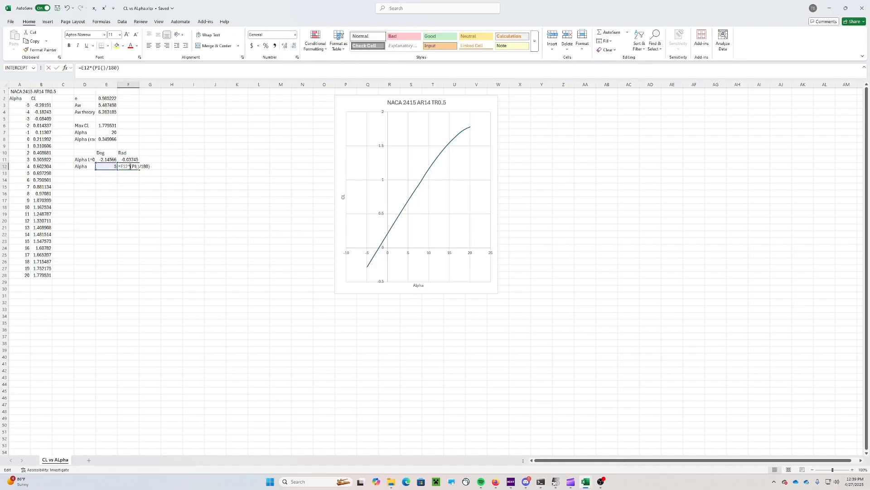
pyautogui.click(111, 190)
pyautogui.press('Escape')
pyautogui.click(85, 173)
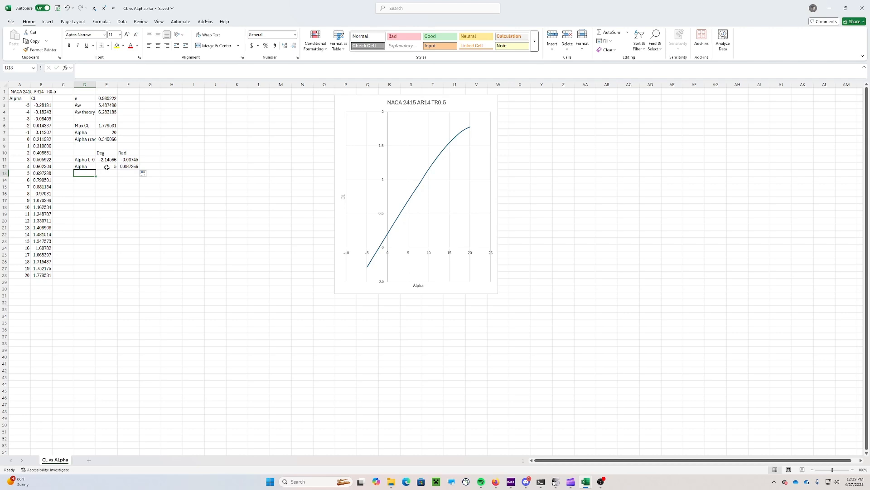
pyautogui.click(93, 167)
# Label the rows below zero-lift as Alpha Geo, Alpha i and Cdi
pyautogui.doubleClick(94, 168)
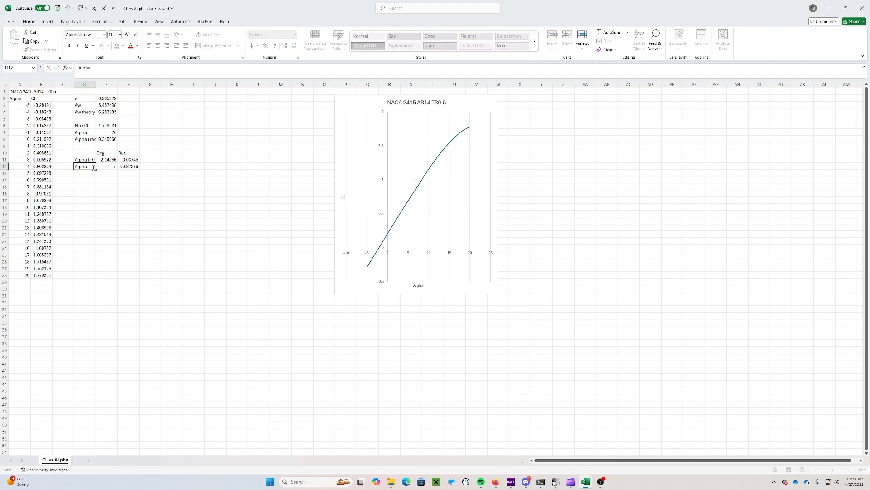
pyautogui.write('Geo')
pyautogui.press('Return')
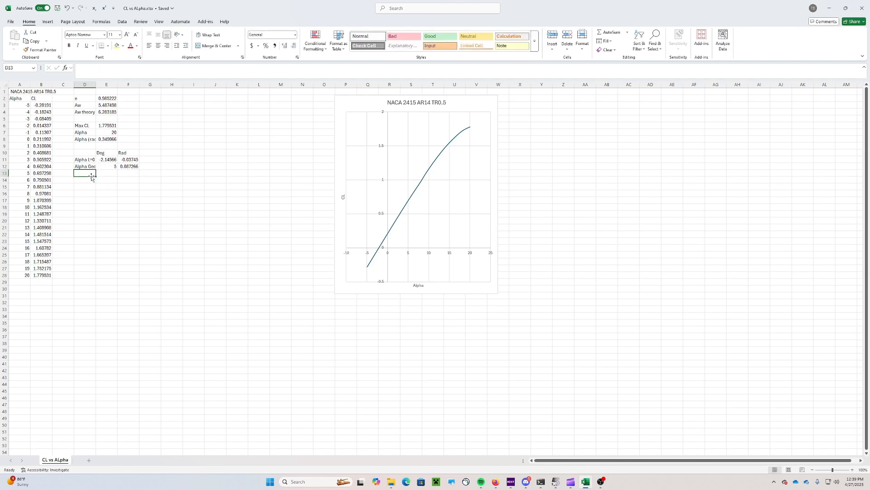
pyautogui.write('Alpha i')
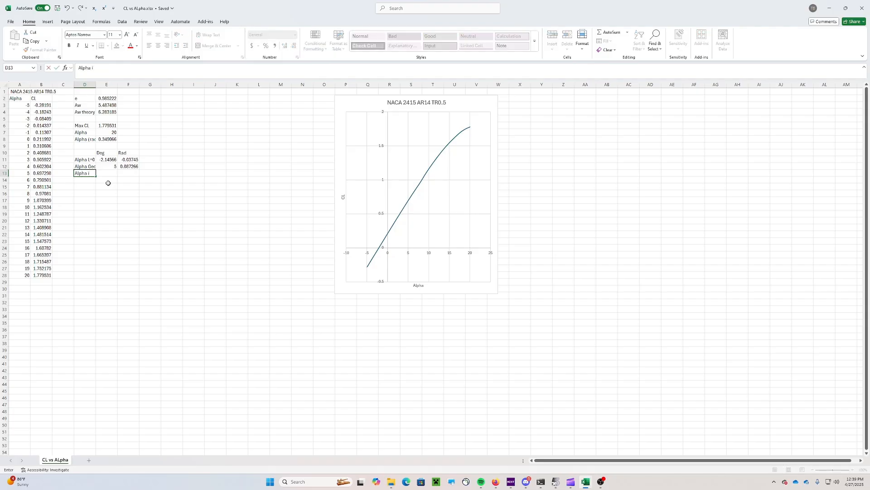
pyautogui.press('Return')
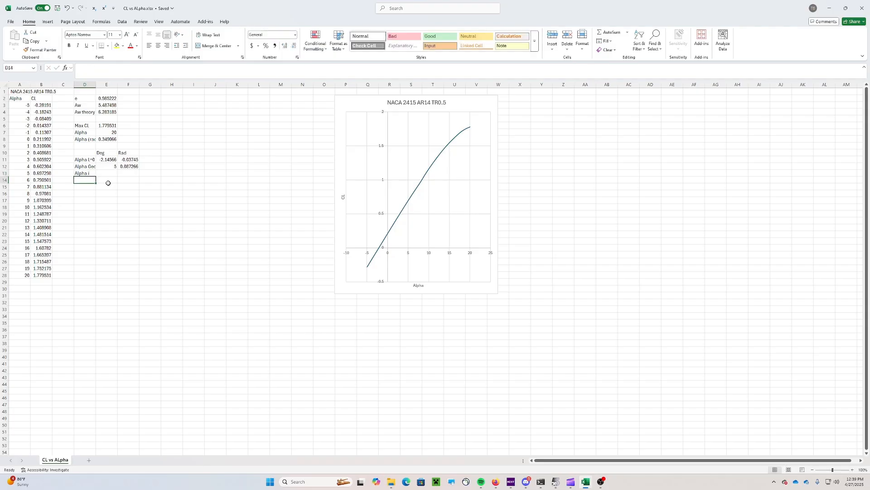
pyautogui.write('CDi')
pyautogui.press('Return')
pyautogui.click(499, 451)
# Insert a cell above Cdi, shifting cells down, label it Alpha eff, and add a Downwash label
pyautogui.rightClick(85, 180)
pyautogui.click(104, 246)
pyautogui.click(105, 256)
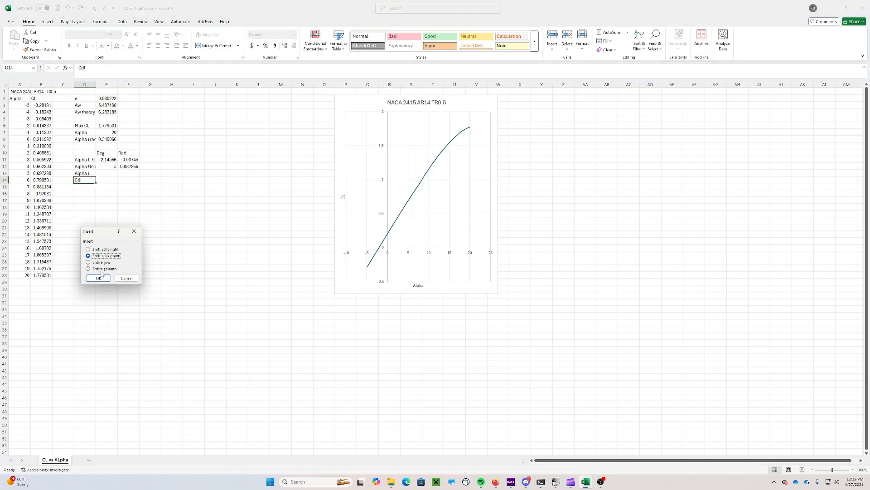
pyautogui.click(99, 277)
pyautogui.write('Alp')
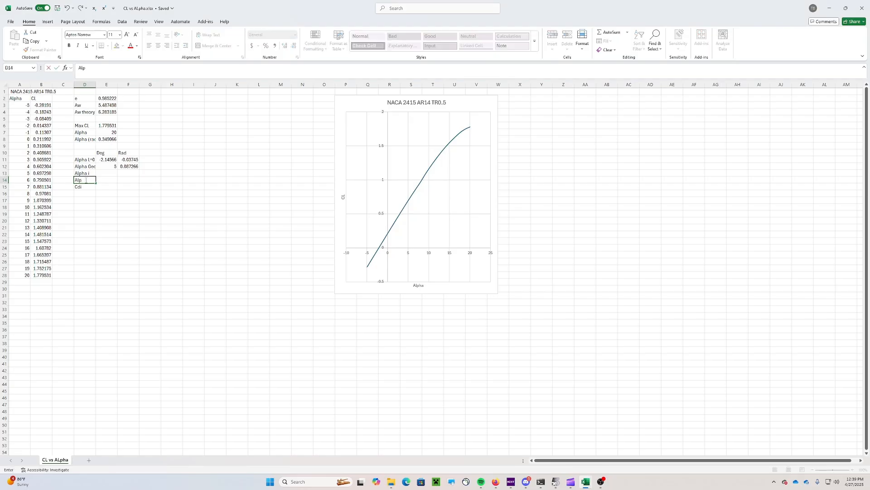
pyautogui.write('ha eff')
pyautogui.press('Return')
pyautogui.click(89, 193)
pyautogui.write('Downwash')
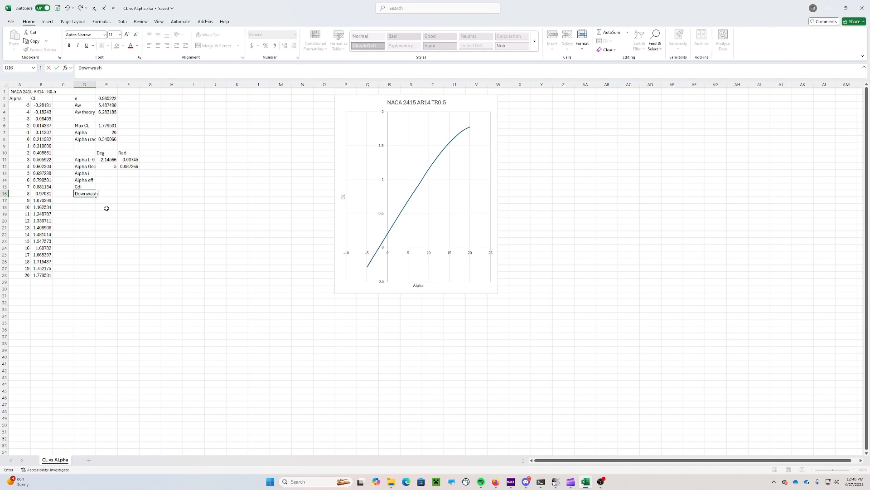
pyautogui.click(91, 187)
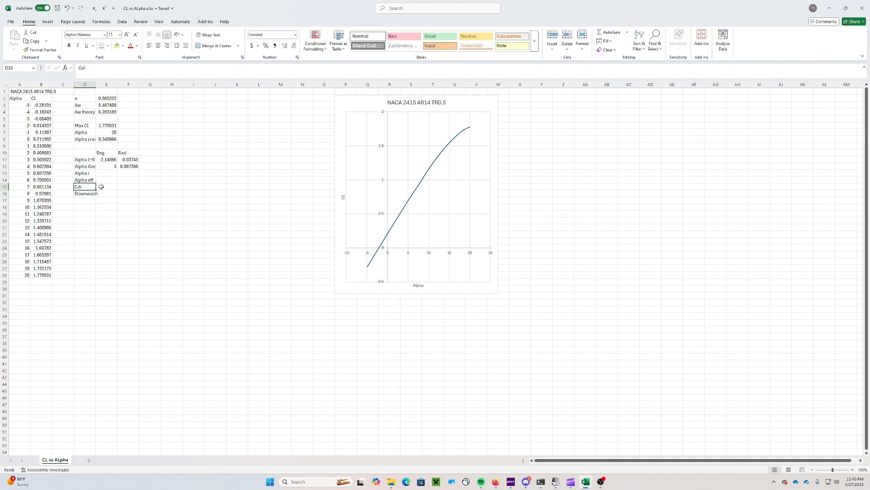
# Insert two more blank cells above Cdi, shifting the cells below down
pyautogui.rightClick(84, 186)
pyautogui.click(105, 254)
pyautogui.click(93, 258)
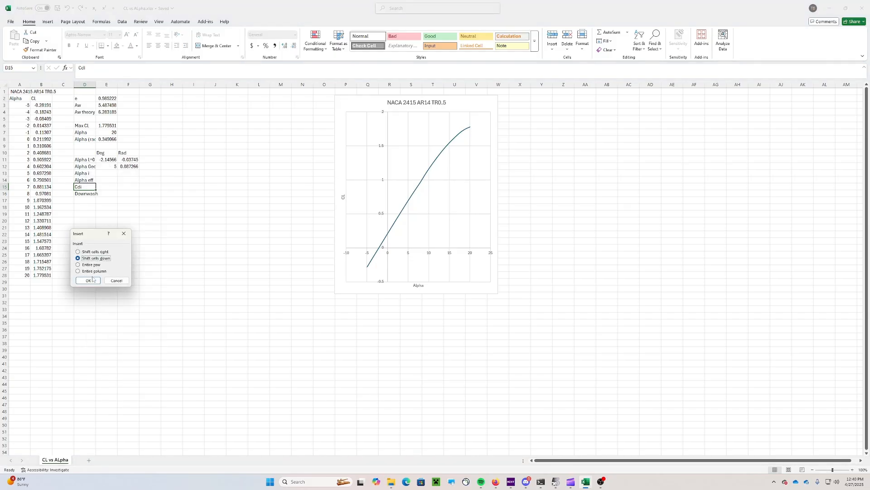
pyautogui.click(88, 280)
pyautogui.click(126, 229)
pyautogui.click(86, 187)
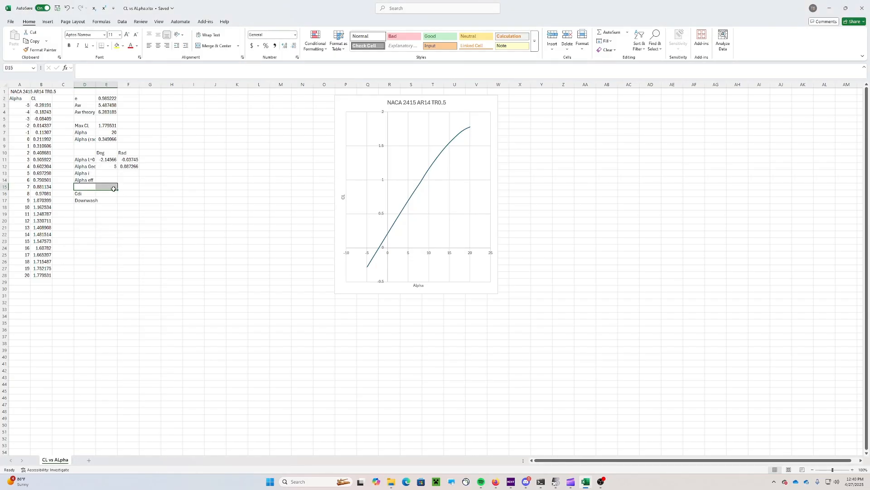
pyautogui.rightClick(90, 187)
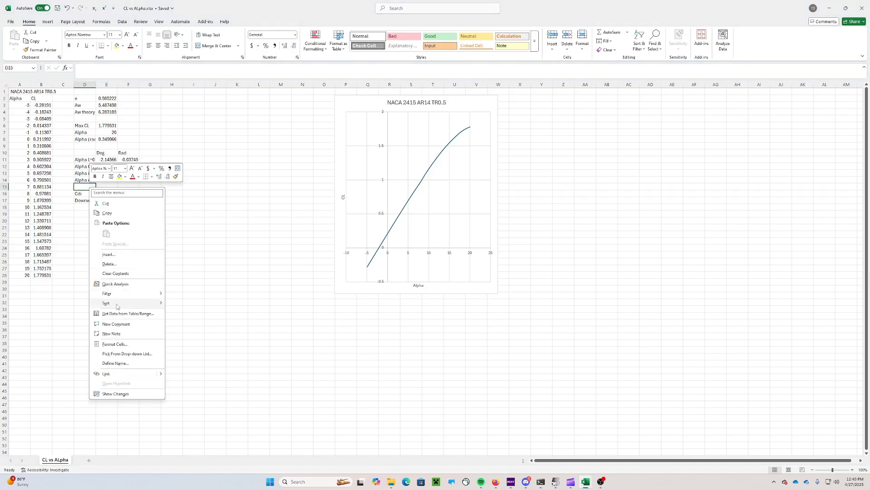
pyautogui.click(136, 255)
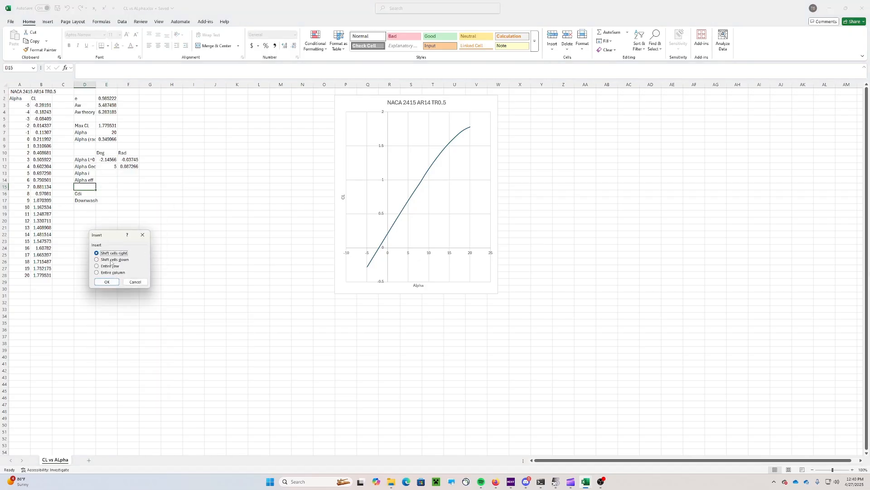
pyautogui.click(97, 259)
pyautogui.click(107, 282)
pyautogui.click(130, 241)
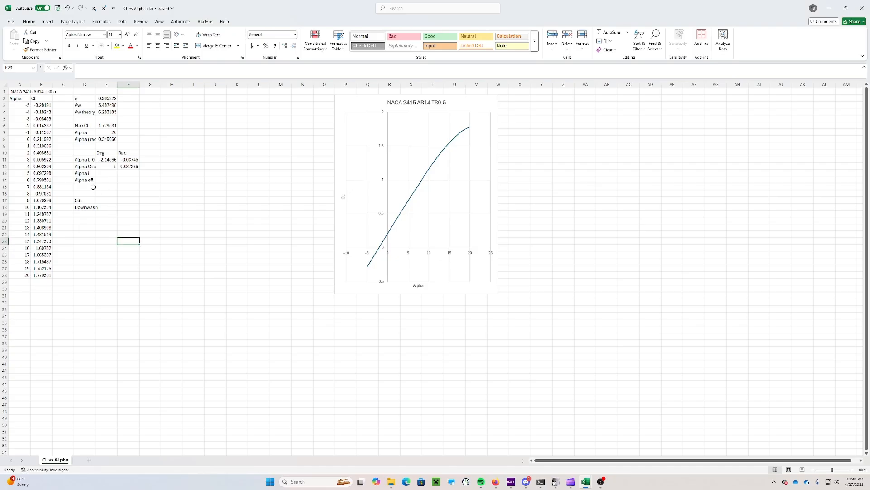
# Apply All Borders to the alpha table D10:F15
pyautogui.click(85, 155)
pyautogui.moveTo(85, 155); pyautogui.dragTo(129, 186)
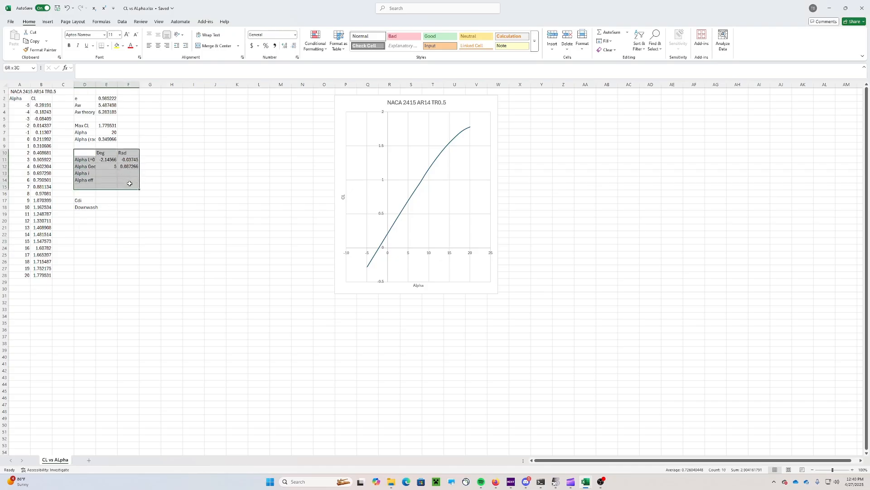
pyautogui.click(107, 48)
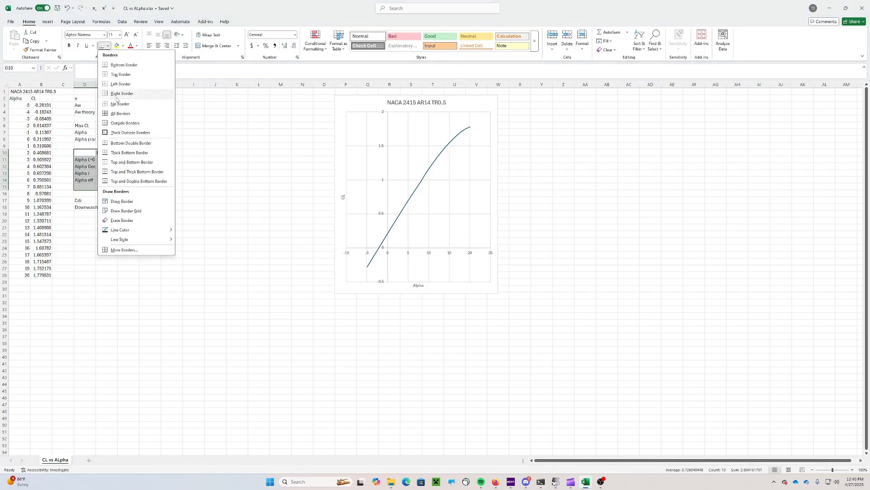
pyautogui.click(120, 114)
pyautogui.click(106, 173)
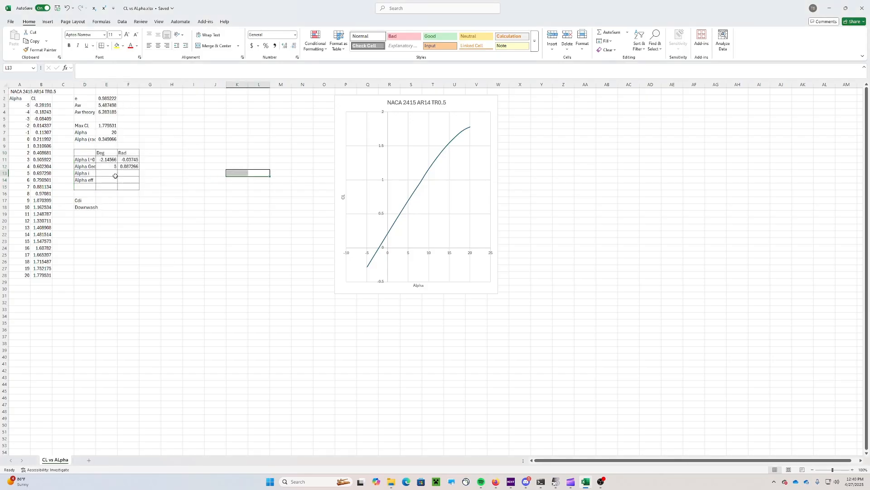
# Clear the formatting from the extra row D15:F15 to remove its borders
pyautogui.moveTo(84, 187); pyautogui.dragTo(128, 187)
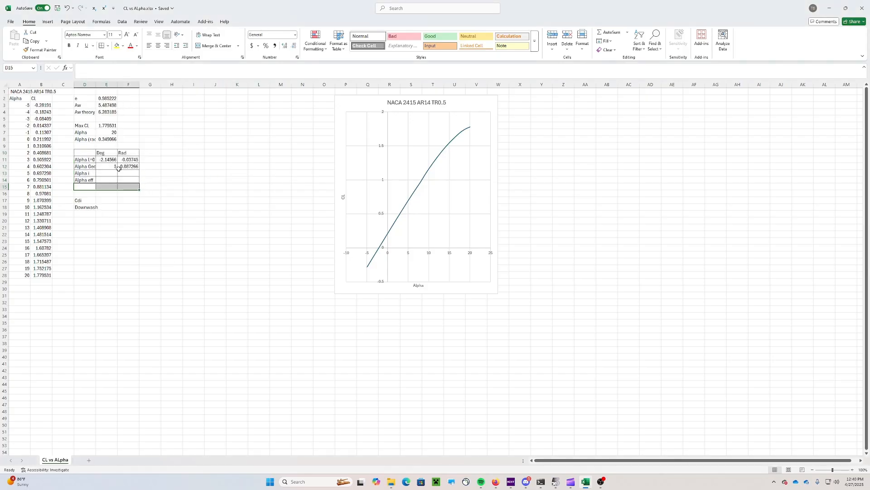
pyautogui.click(608, 50)
pyautogui.click(621, 72)
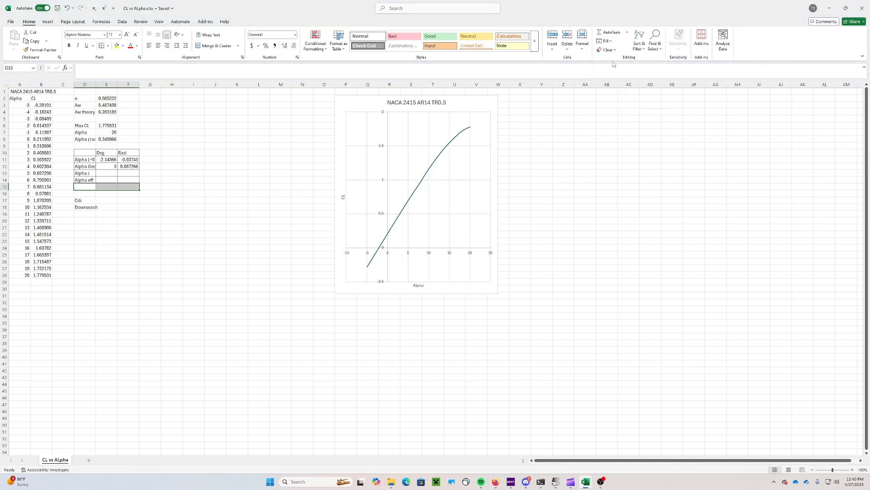
pyautogui.click(107, 174)
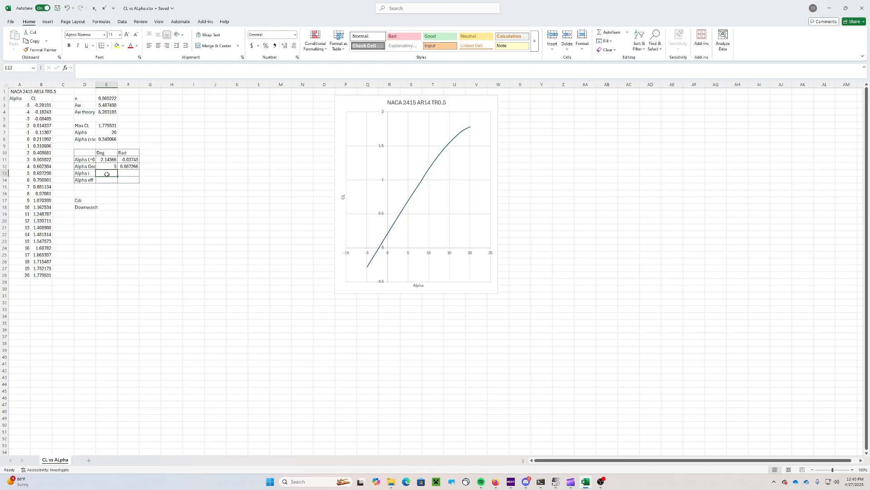
# Enter the induced alpha formula =-1*((B13/(2*PI()))-F12+F11)
pyautogui.write('=-1')
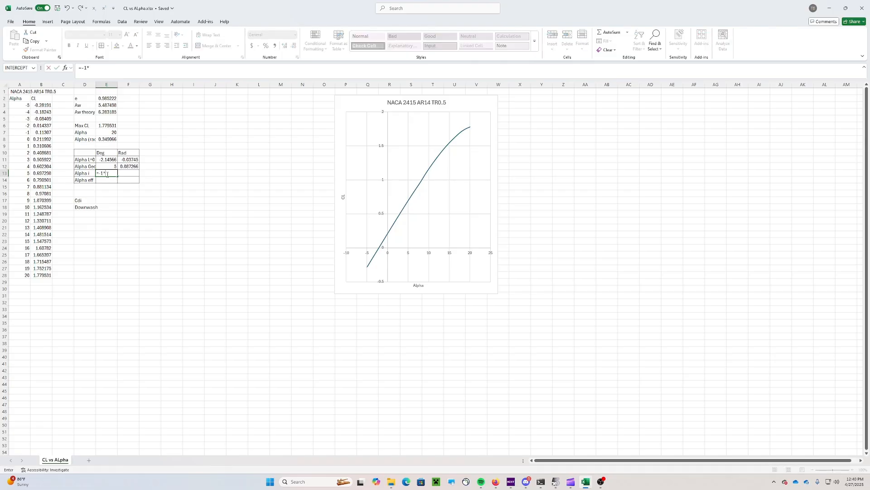
pyautogui.write('*((')
pyautogui.click(40, 173)
pyautogui.write('/(2*PI()')
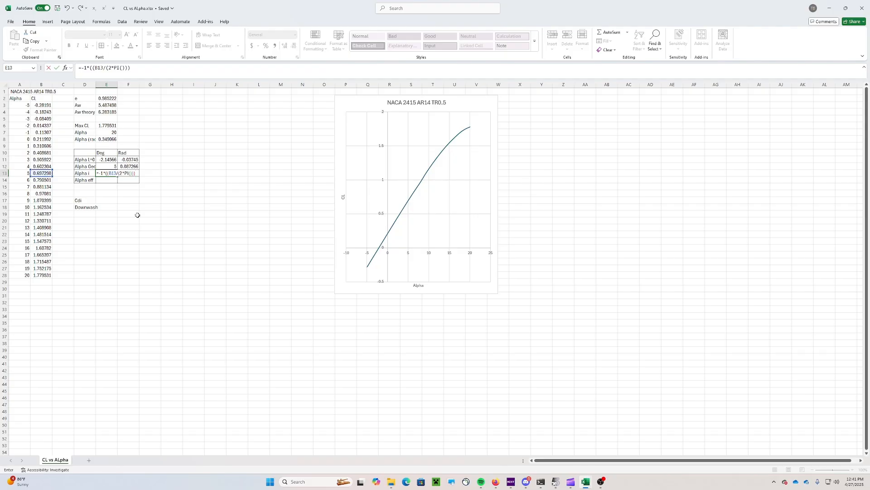
pyautogui.write('))-')
pyautogui.click(127, 167)
pyautogui.write('+')
pyautogui.click(128, 160)
pyautogui.write(')')
pyautogui.press('Return')
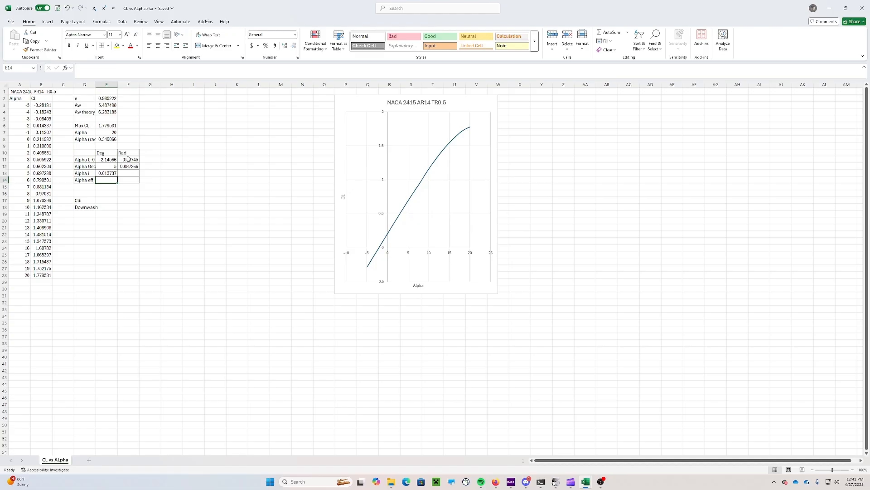
# Move the induced alpha formula into F13 so it holds 0.013737 radians
pyautogui.click(108, 173)
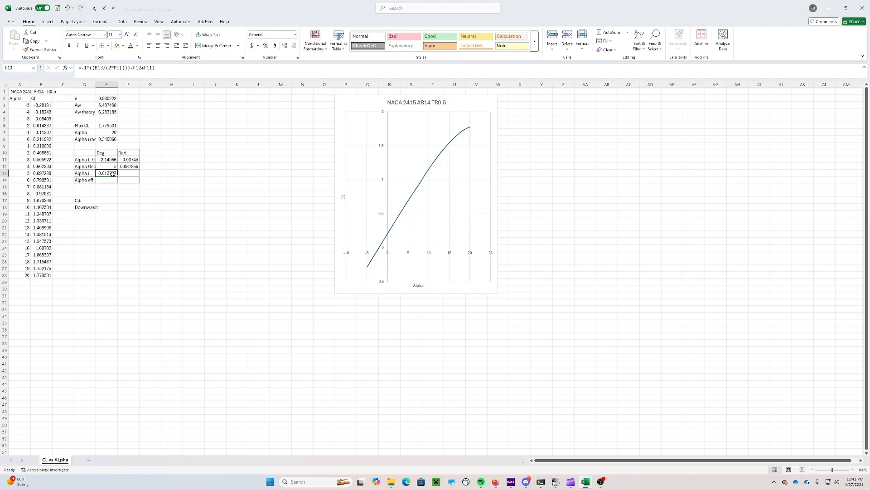
pyautogui.moveTo(113, 173); pyautogui.dragTo(124, 174)
pyautogui.click(109, 173)
pyautogui.press('Delete')
pyautogui.click(133, 174)
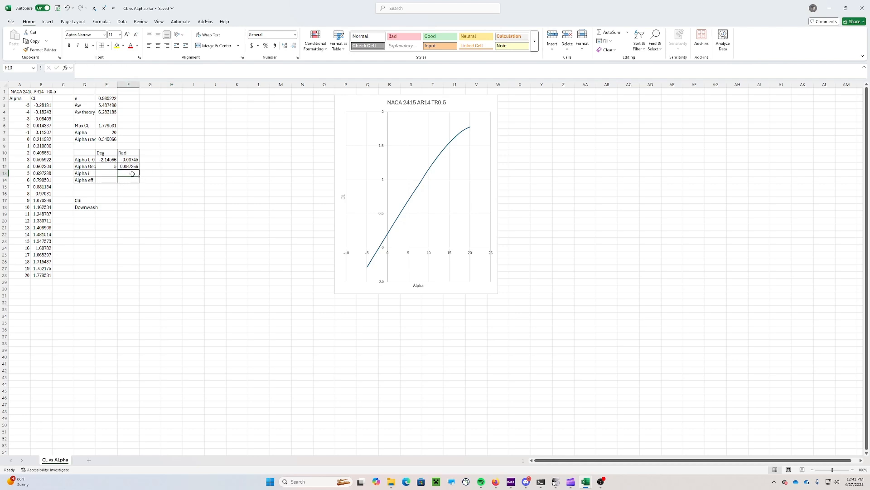
pyautogui.hotkey('ctrl', 'z')
pyautogui.moveTo(156, 68); pyautogui.dragTo(68, 68)
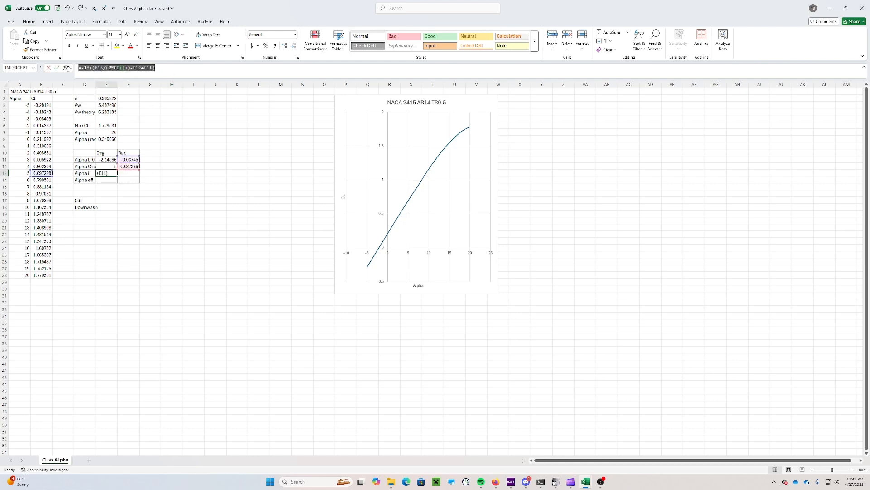
pyautogui.write('=')
pyautogui.click(128, 174)
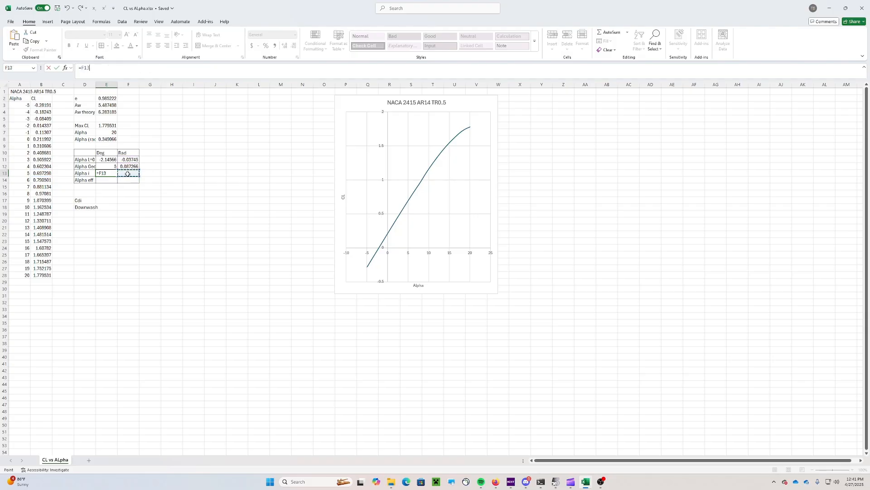
pyautogui.press('Escape')
pyautogui.click(128, 174)
pyautogui.hotkey('ctrl', 'v')
pyautogui.click(167, 167)
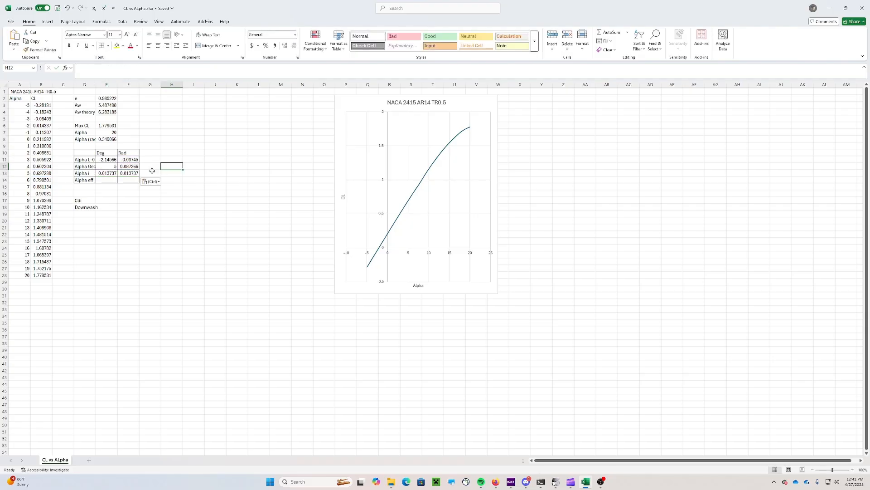
# Convert induced alpha to degrees in E13 with =F13*(180/PI()), giving 0.787062
pyautogui.click(105, 173)
pyautogui.press('Delete')
pyautogui.click(173, 174)
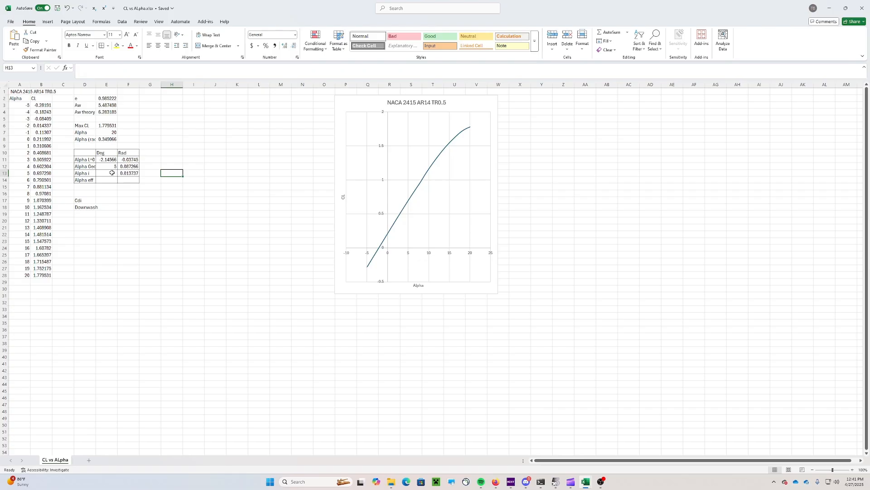
pyautogui.click(112, 173)
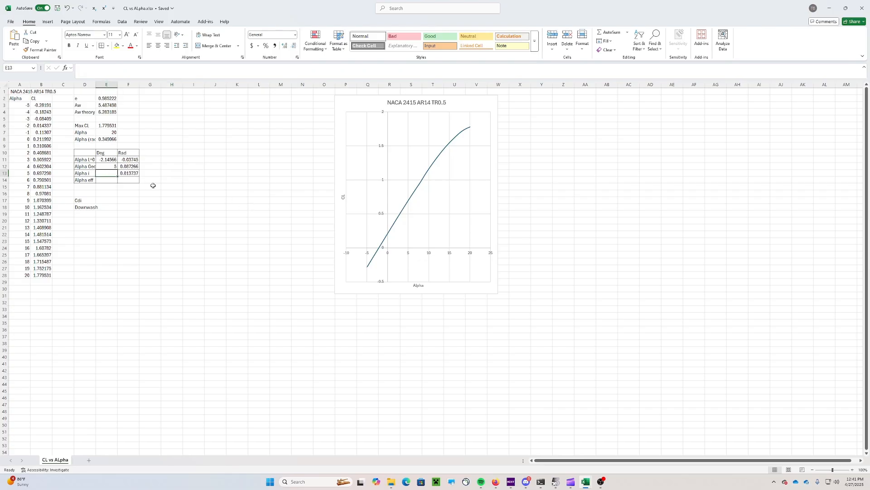
pyautogui.write('=')
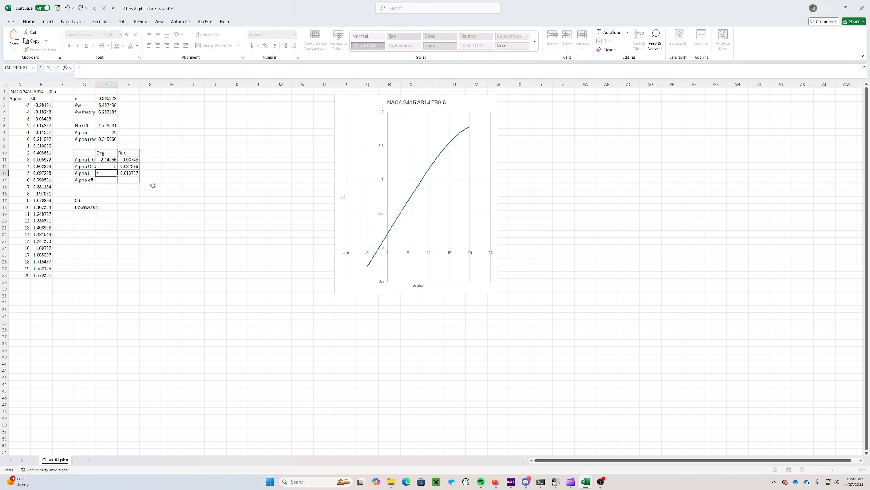
pyautogui.click(138, 175)
pyautogui.write('*(180')
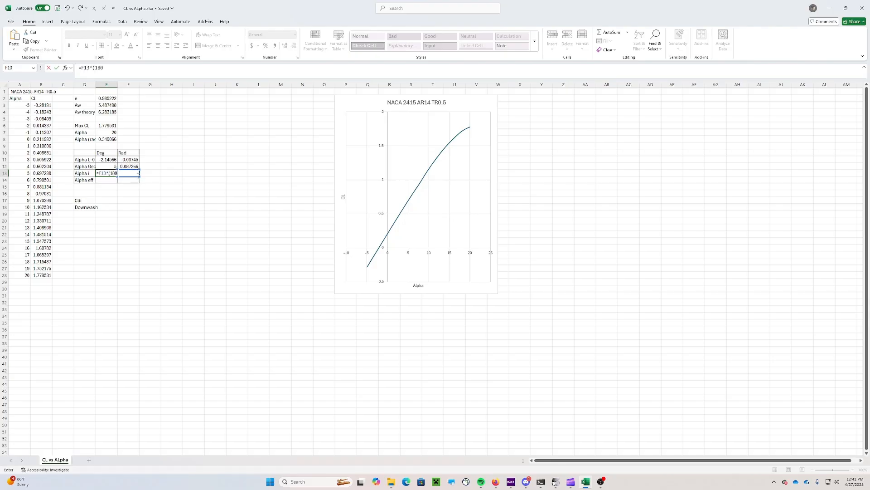
pyautogui.write('/pi())')
pyautogui.press('Return')
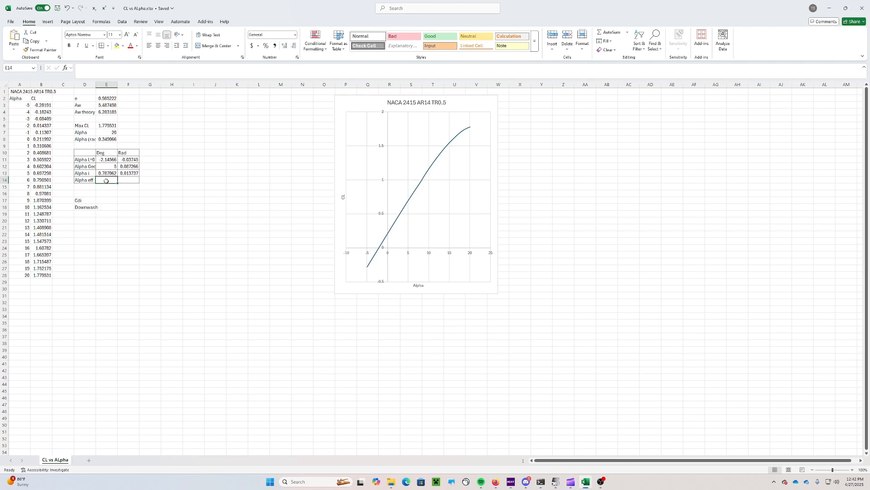
# Compute Alpha eff as =E12-E13 (4.212938°) and fill it into F14 (0.07353 rad)
pyautogui.write('=')
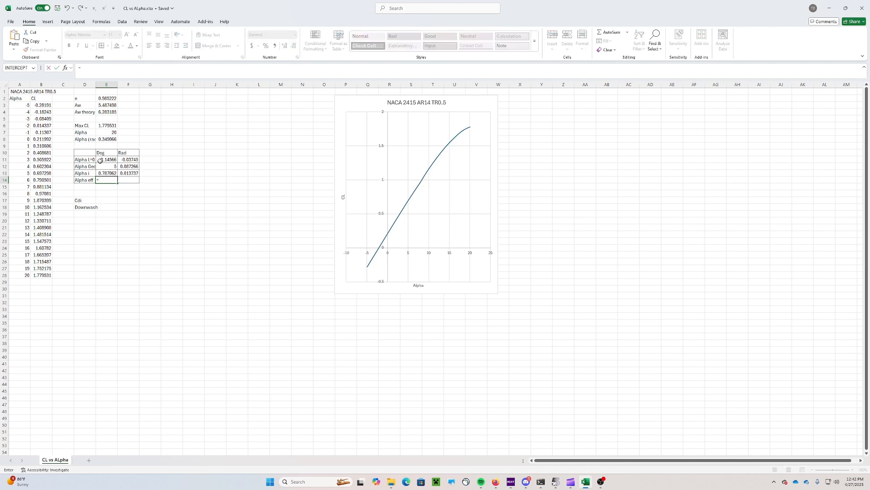
pyautogui.click(104, 168)
pyautogui.write('-')
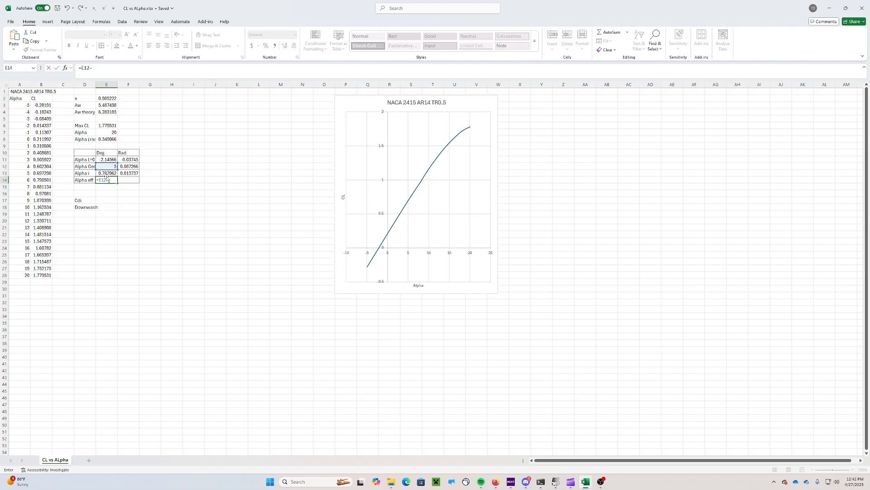
pyautogui.click(107, 173)
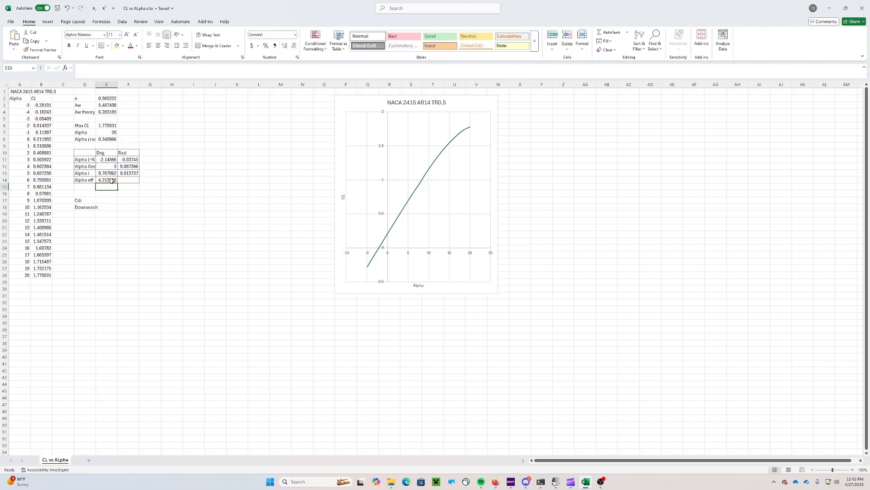
pyautogui.hotkey('ctrl', 'Return')
pyautogui.moveTo(132, 182); pyautogui.dragTo(133, 182)
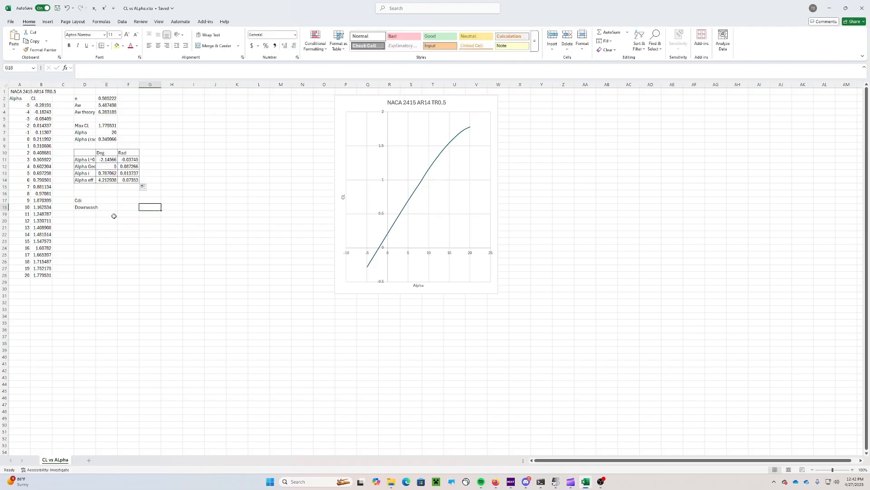
# Set Cdi in E17 to =F13*B13, giving 0.009579
pyautogui.click(104, 202)
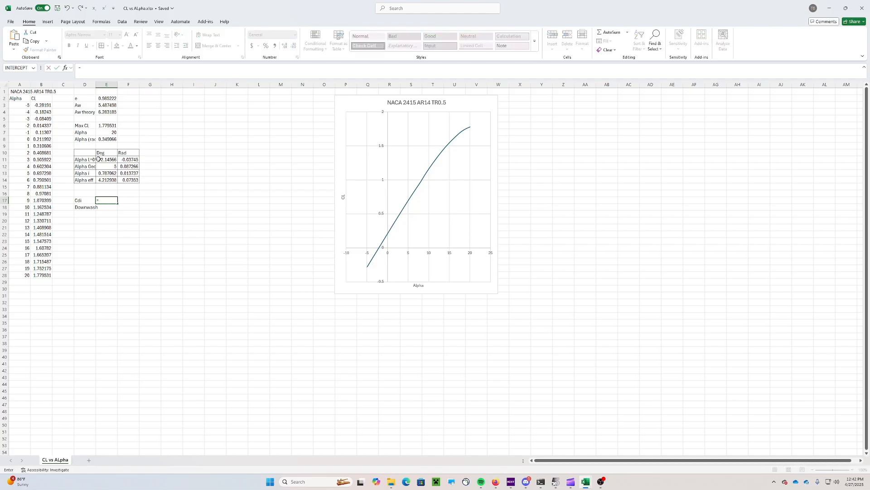
pyautogui.click(121, 173)
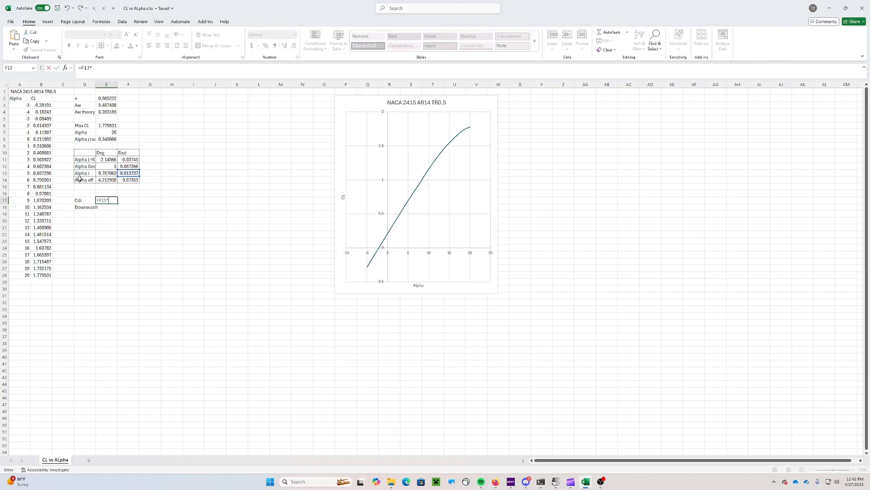
pyautogui.click(43, 174)
pyautogui.press('Return')
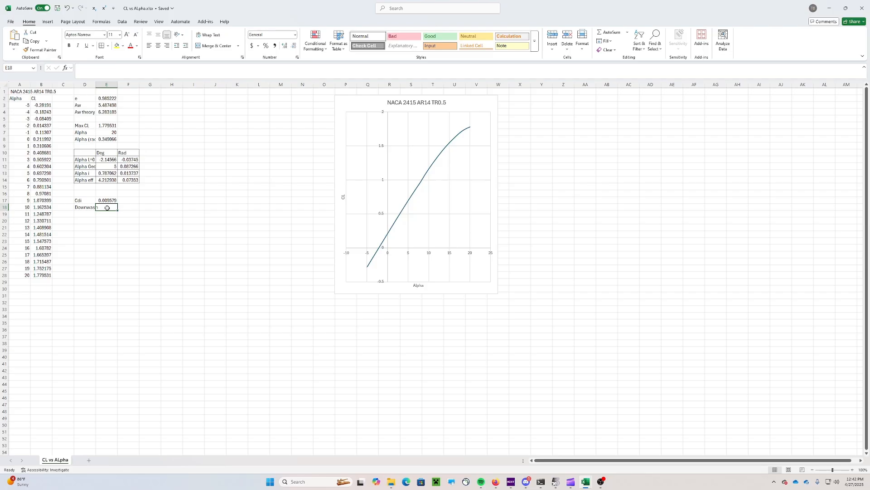
# Enter the downwash in E18 as =50*F13, giving 0.686842
pyautogui.write('=50')
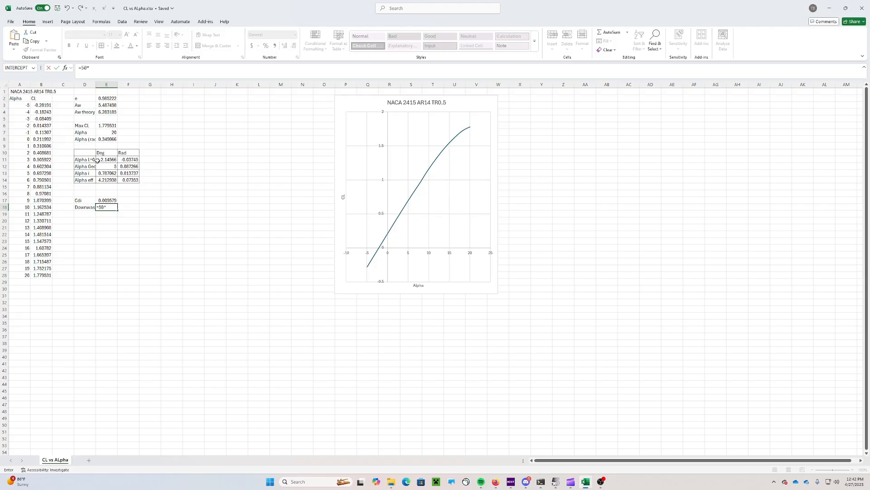
pyautogui.write('*')
pyautogui.click(126, 173)
pyautogui.press('Return')
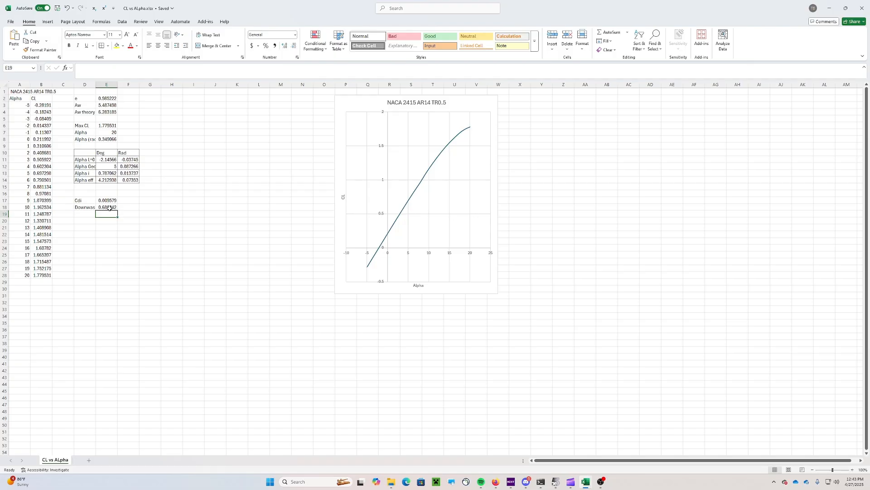
pyautogui.click(495, 482)
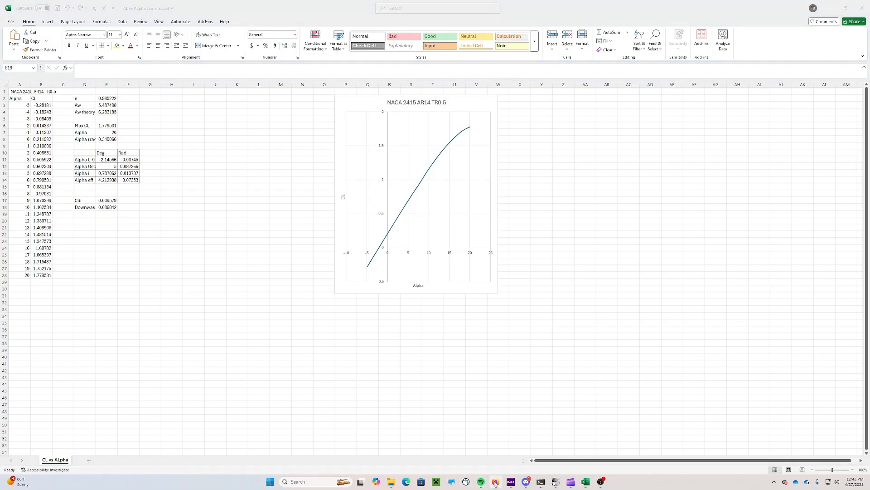
# Highlight the assignment's 'At 5 degrees' paragraph about spanwise plots
pyautogui.scroll(-3, 529, 386)
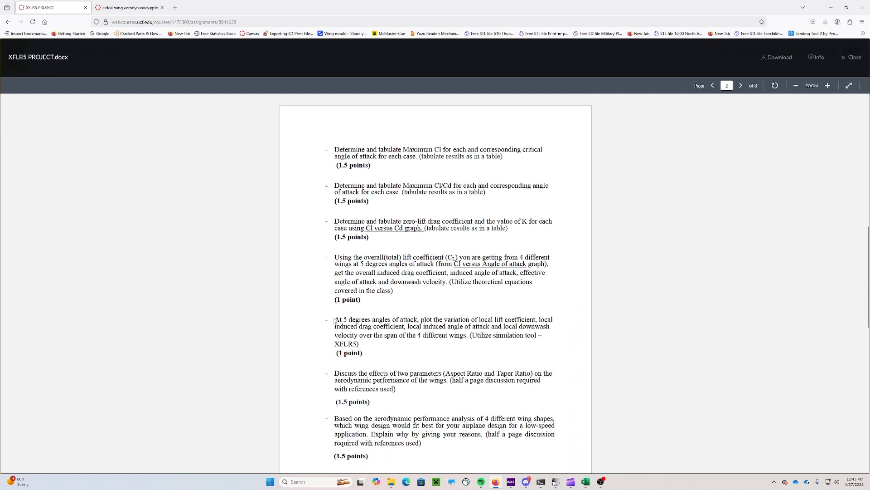
pyautogui.moveTo(334, 321); pyautogui.dragTo(469, 342)
pyautogui.click(381, 320)
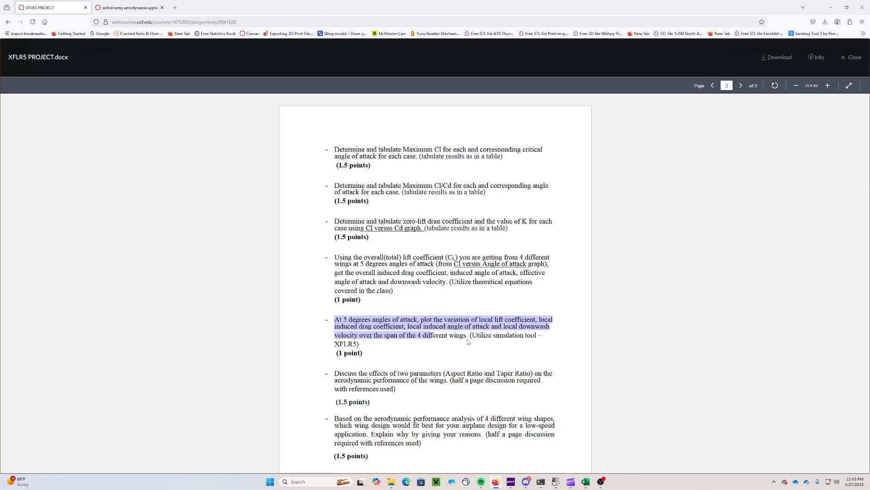
# Bring the CL vs Alpha workbook forward, then return to XFLR5
pyautogui.click(636, 312)
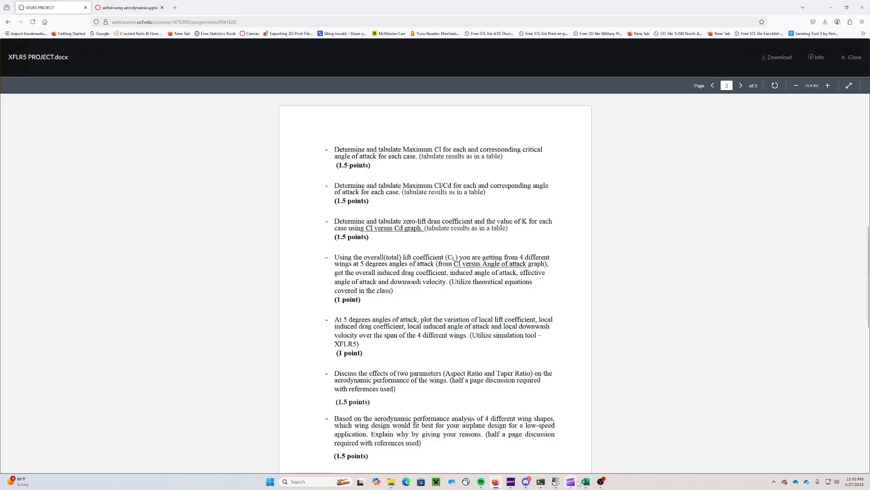
pyautogui.moveTo(584, 483)
pyautogui.click(473, 458)
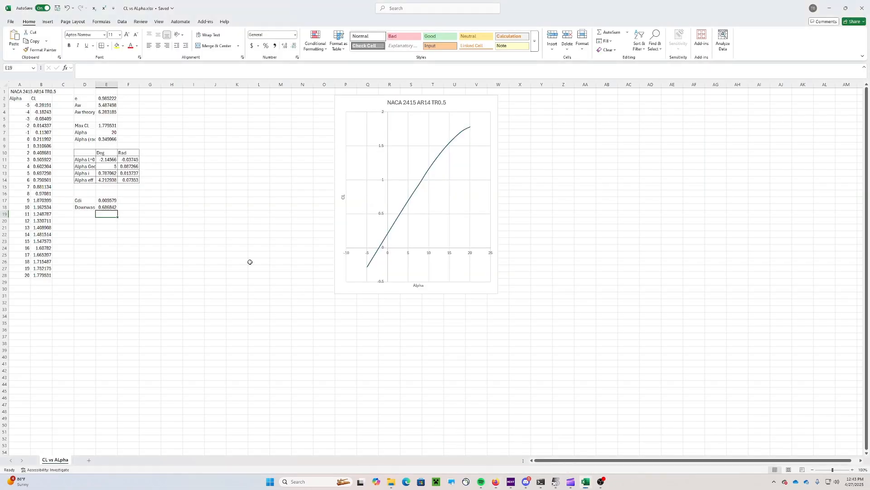
pyautogui.click(556, 481)
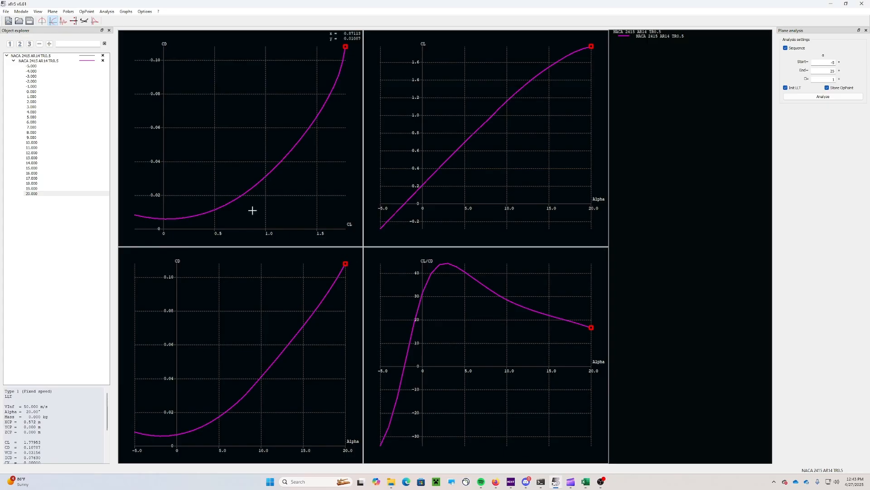
# Show XFLR5's spanwise Induced Angle, Induced drag, Cl and Airfoil drag graphs for the operating point
pyautogui.click(43, 21)
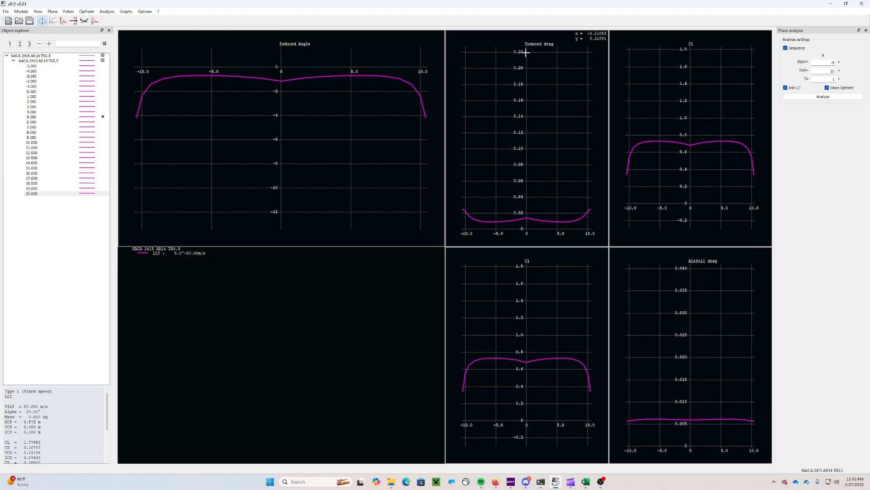
pyautogui.click(496, 482)
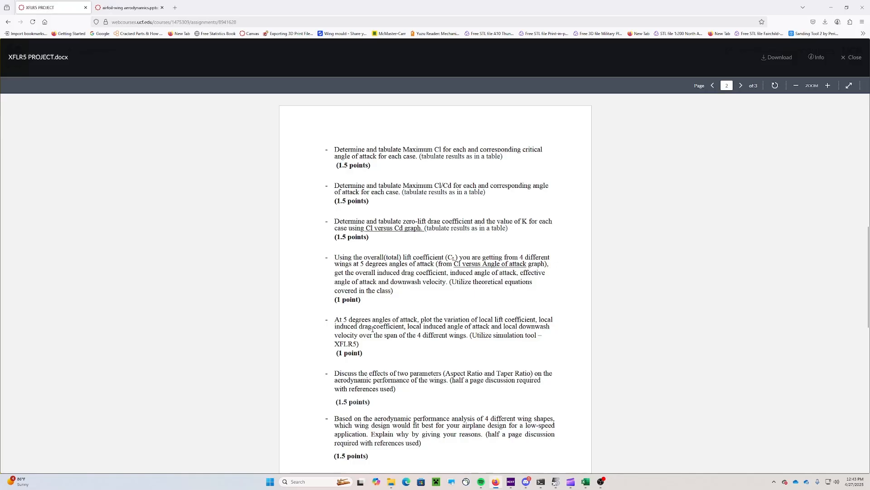
pyautogui.click(831, 7)
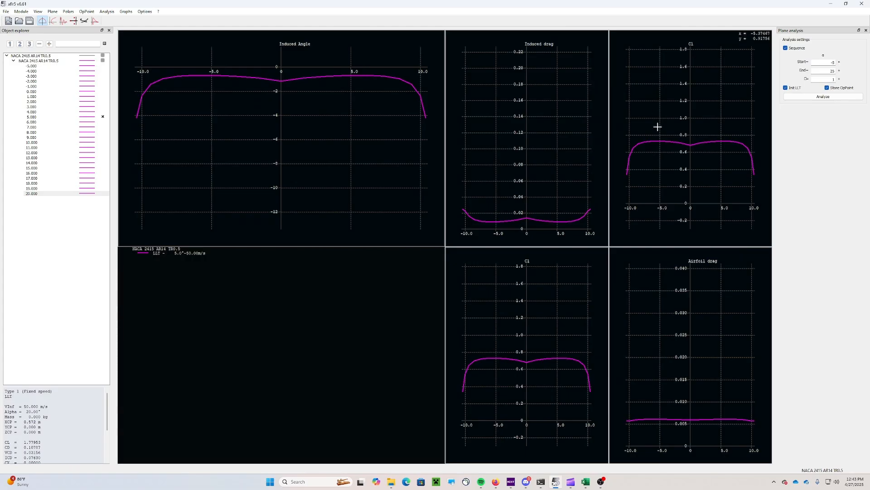
# Inspect the lower Cl graph's settings in XFLR5 without changing them
pyautogui.rightClick(551, 309)
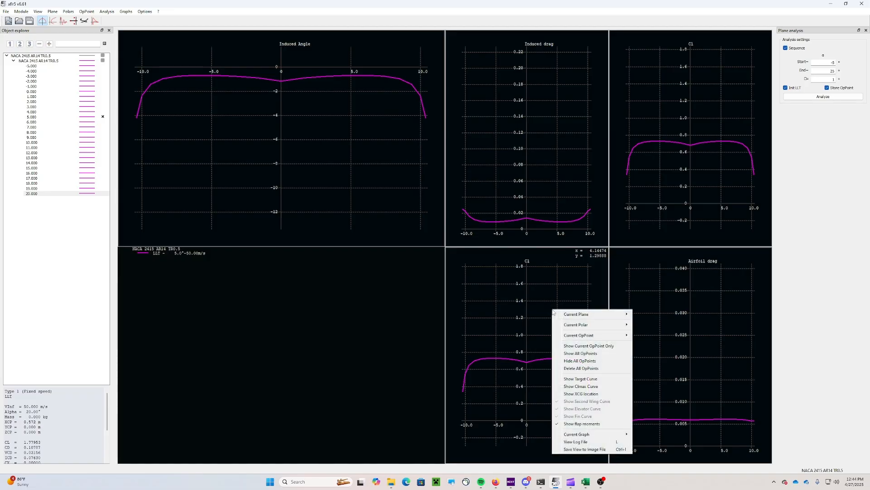
pyautogui.moveTo(590, 437)
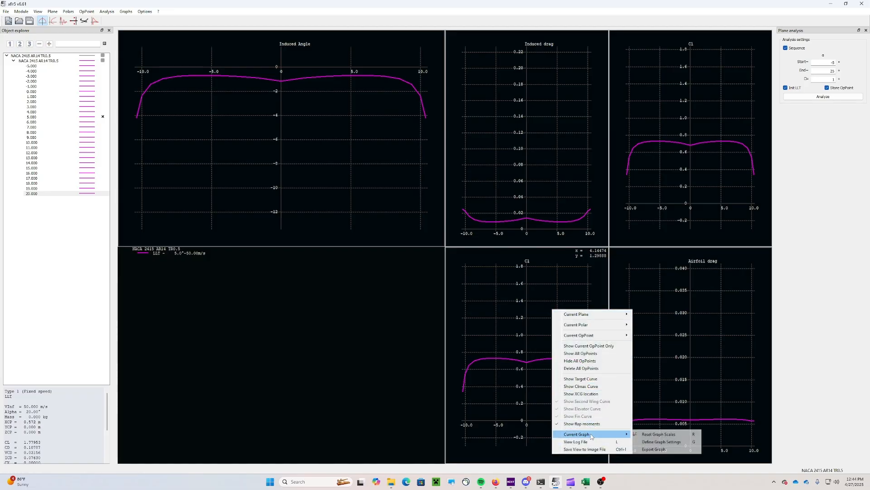
pyautogui.click(661, 441)
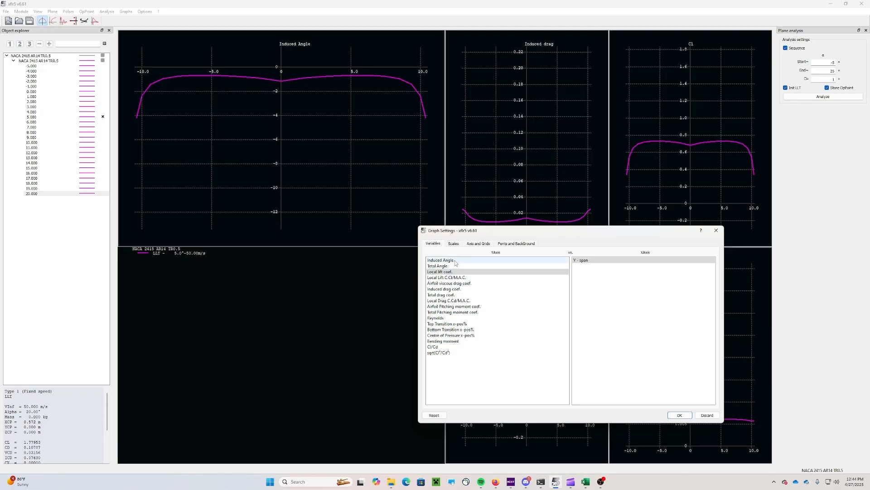
pyautogui.click(680, 415)
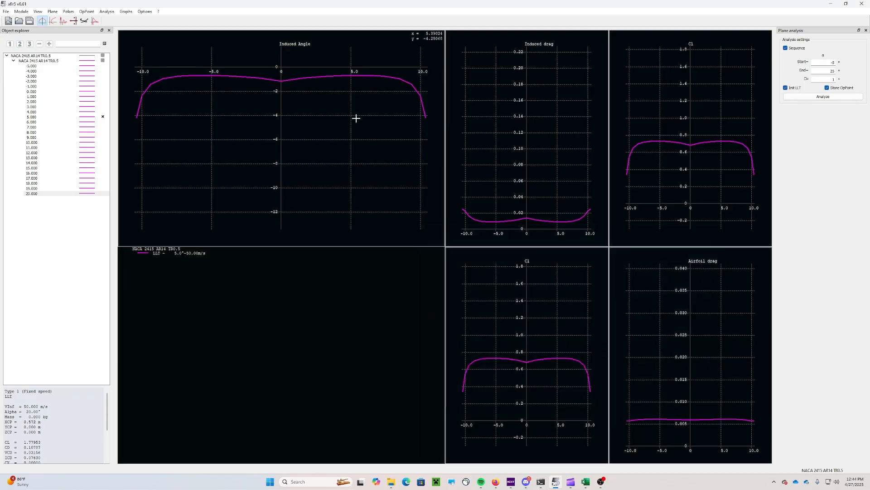
# Export the Induced Angle graph as the Alpha i vs span CSV
pyautogui.rightClick(331, 166)
pyautogui.moveTo(387, 296)
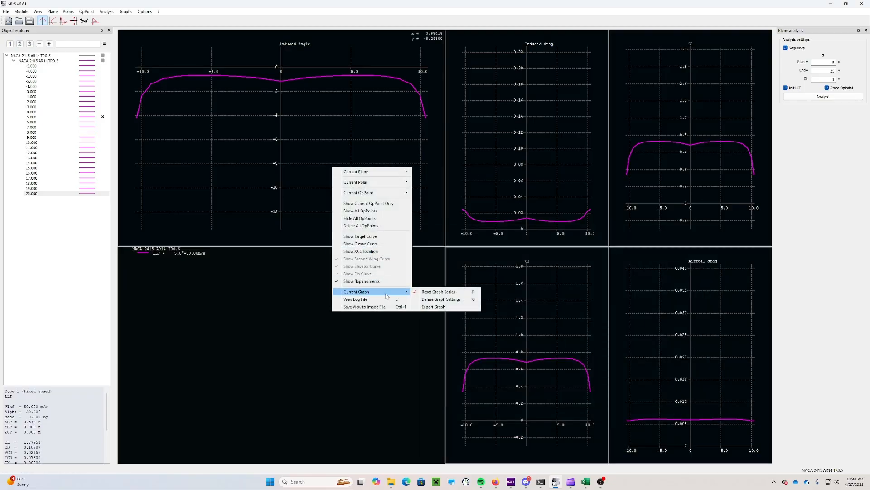
pyautogui.click(430, 306)
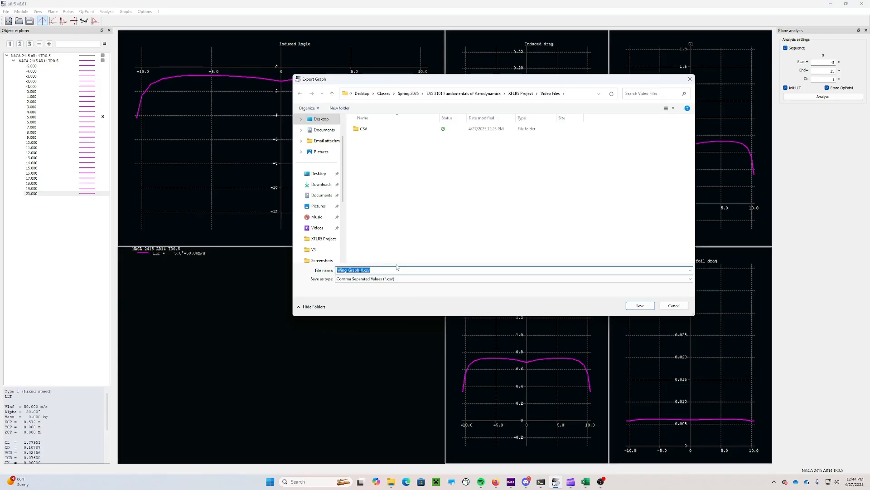
pyautogui.write('Alpha i vs span')
pyautogui.click(640, 305)
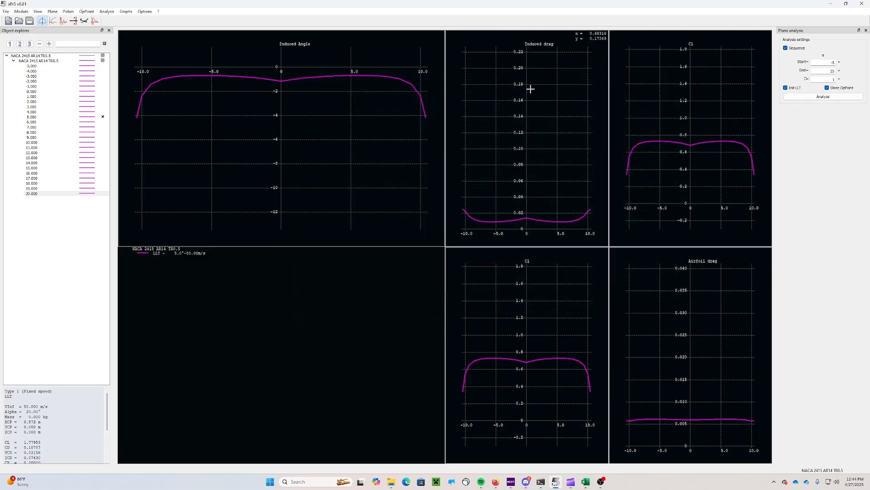
# Export the Induced drag graph as 'CDi vs span' CSV
pyautogui.rightClick(526, 85)
pyautogui.moveTo(575, 210)
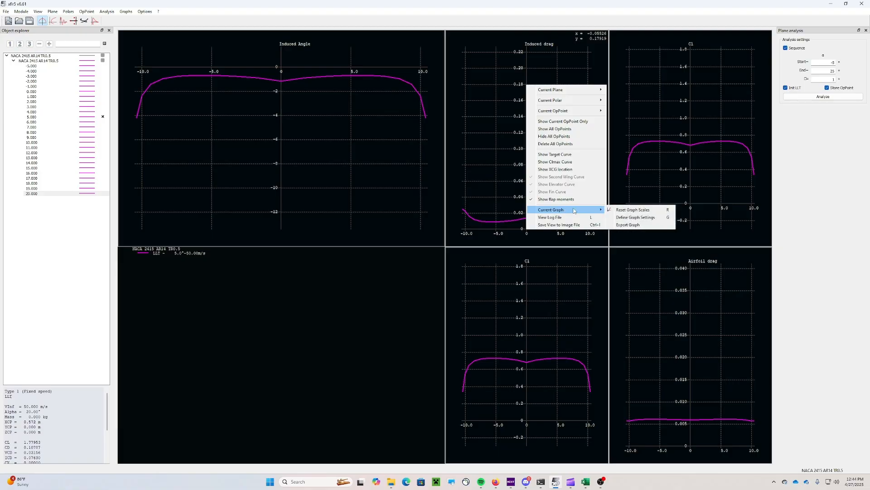
pyautogui.click(628, 225)
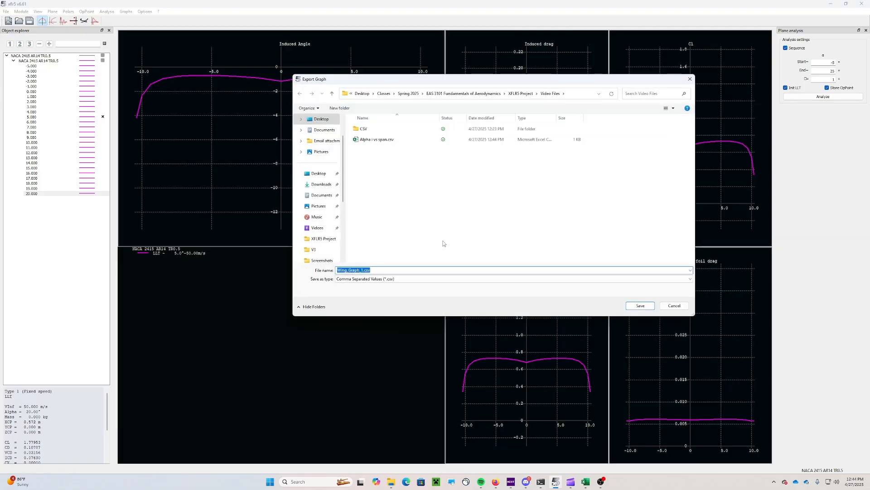
pyautogui.write('CDi vs span')
pyautogui.click(640, 305)
# Export the upper Cl graph as 'Cl vs span' CSV
pyautogui.rightClick(672, 56)
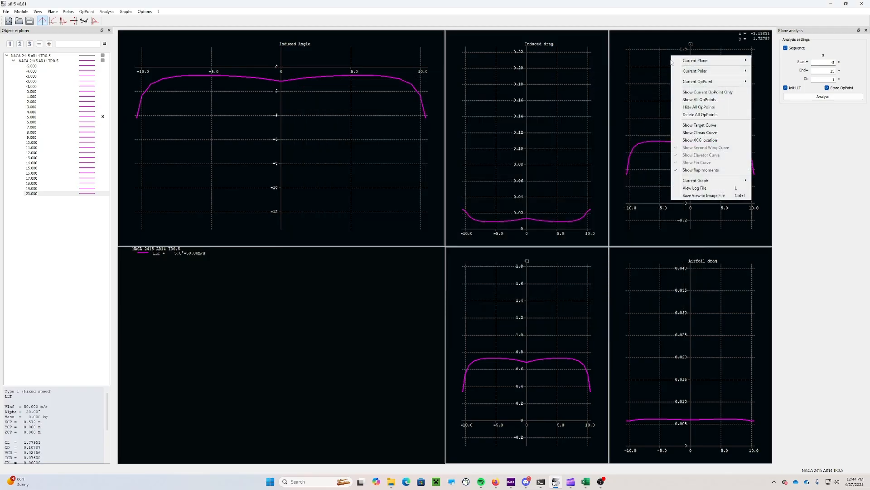
pyautogui.moveTo(698, 181)
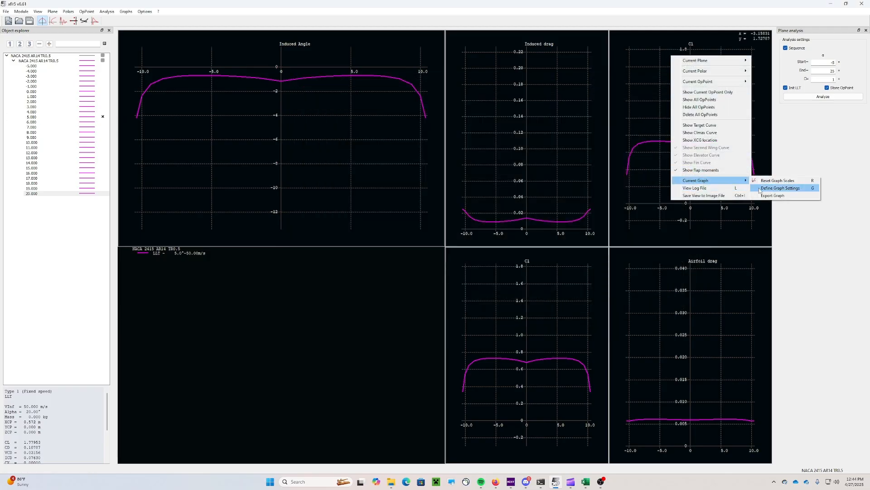
pyautogui.click(780, 189)
pyautogui.write('Cl')
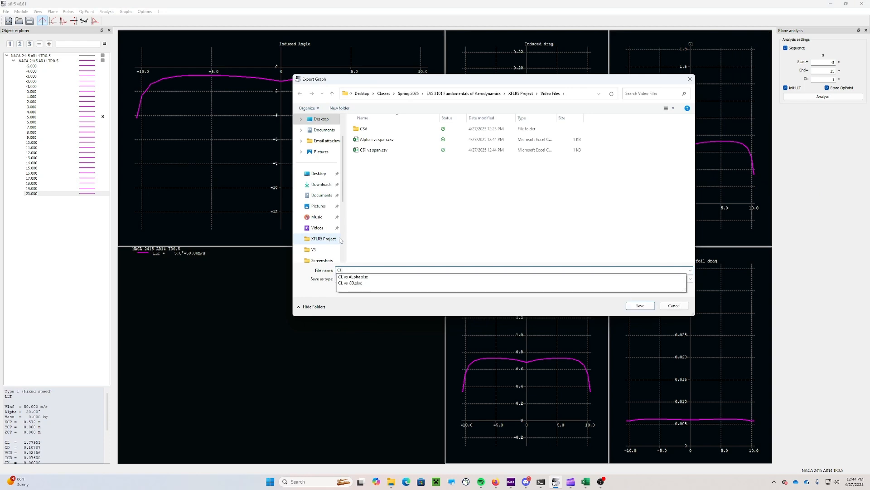
pyautogui.write(' vs span')
pyautogui.press('Return')
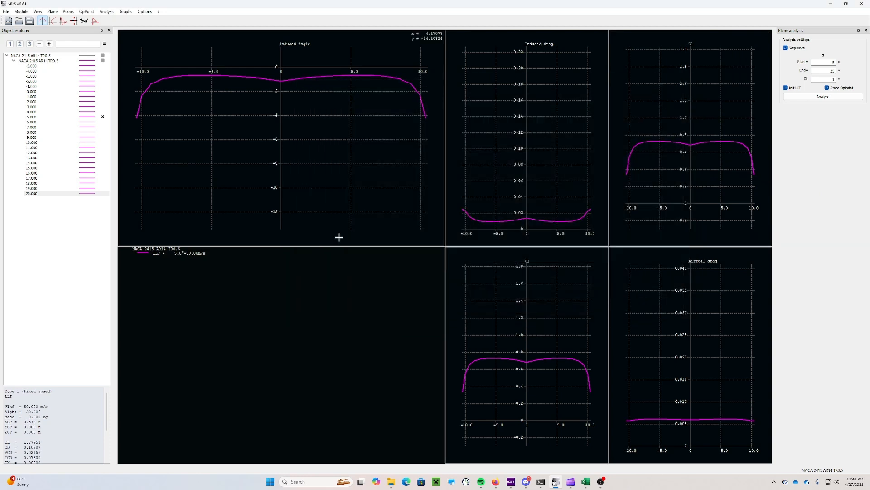
pyautogui.click(391, 482)
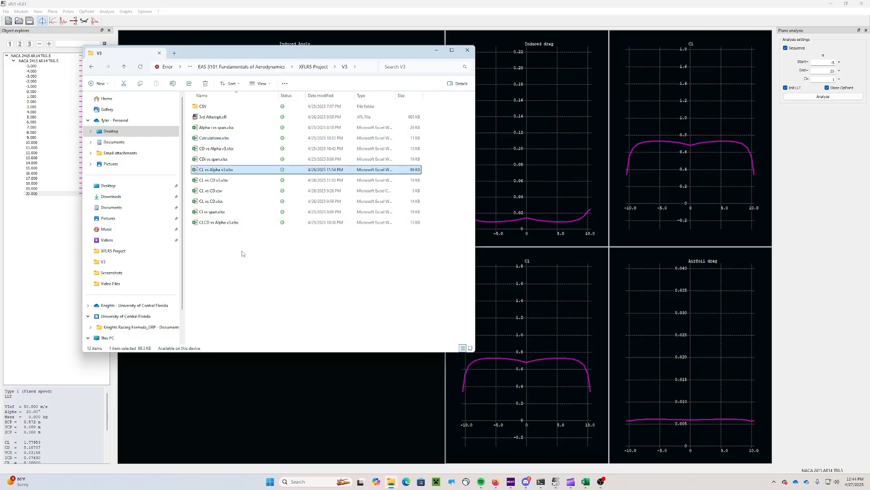
# Open Alpha i vs span.csv in Excel from the XFLR5 Project's Video Files folder
pyautogui.click(314, 66)
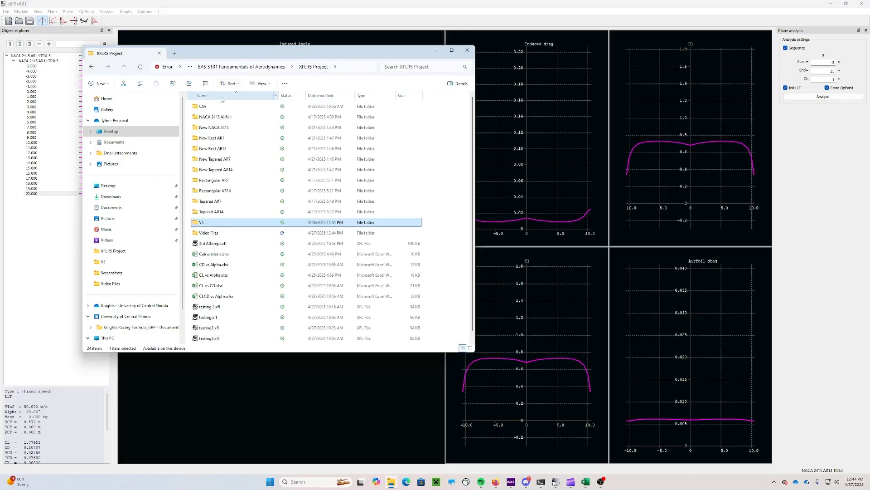
pyautogui.doubleClick(219, 233)
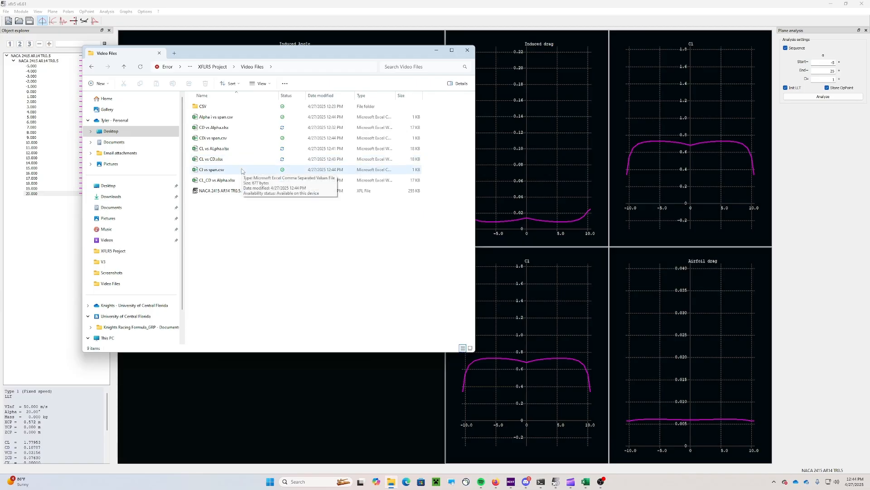
pyautogui.doubleClick(235, 117)
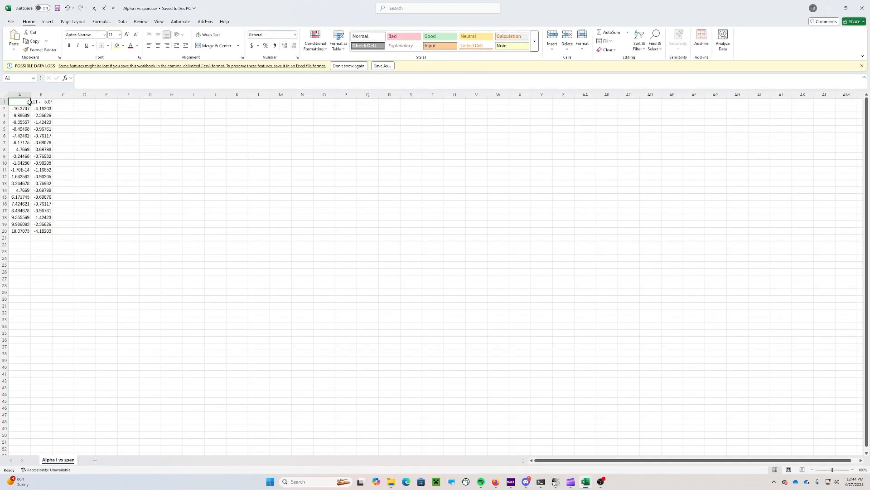
# Insert a blank top row and copy the LLT run label from B2 into A1
pyautogui.click(121, 130)
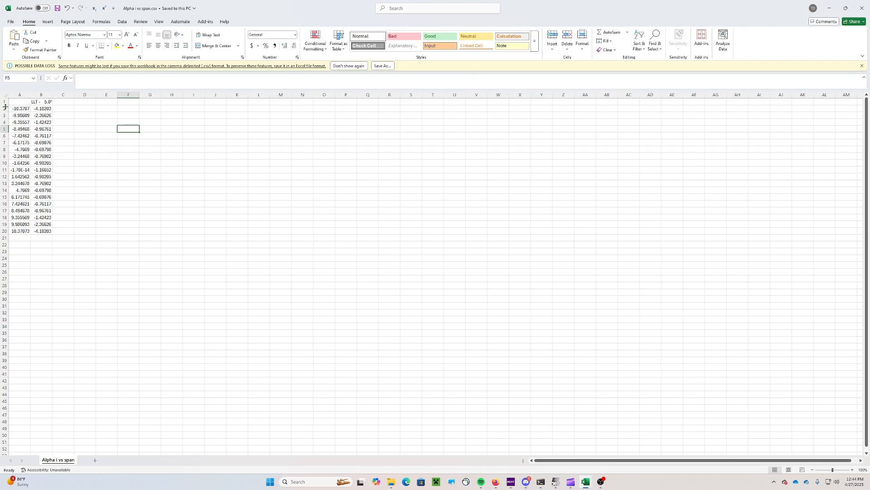
pyautogui.rightClick(6, 104)
pyautogui.click(25, 167)
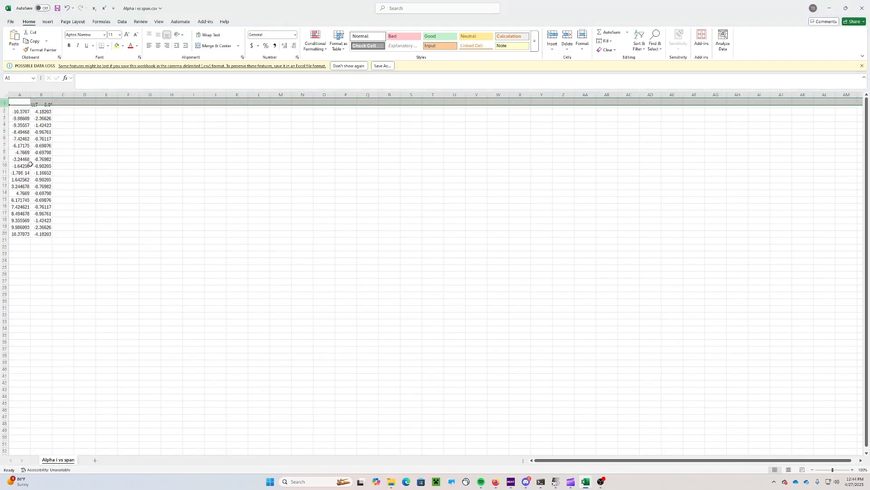
pyautogui.click(46, 108)
pyautogui.hotkey('ctrl', 'c')
pyautogui.hotkey('ctrl', 'Home')
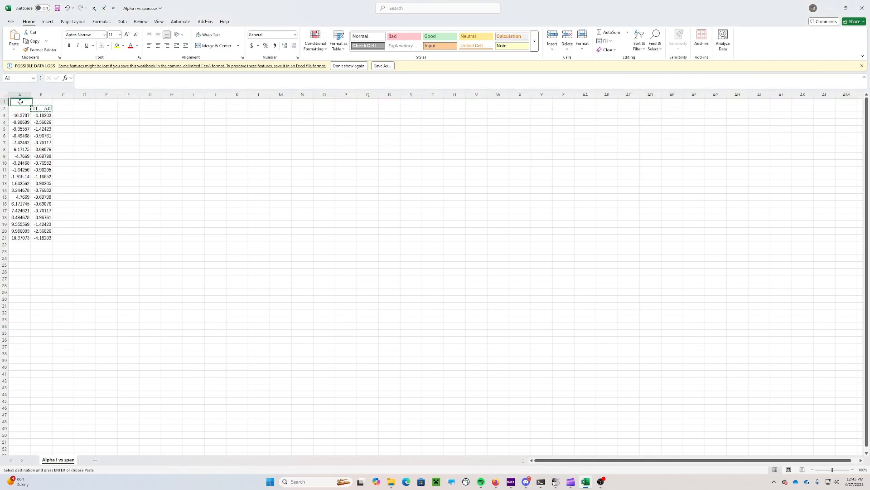
pyautogui.hotkey('ctrl', 'v')
pyautogui.click(107, 116)
pyautogui.press('Escape')
# Clear B2 and enter headings 'Span' in A2 and 'Alpha i' in B2
pyautogui.click(42, 108)
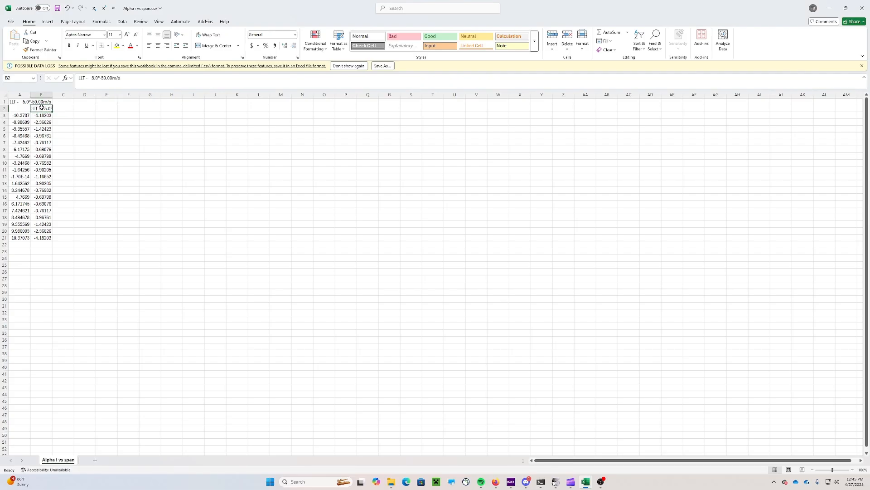
pyautogui.press('Delete')
pyautogui.click(19, 109)
pyautogui.write('Span')
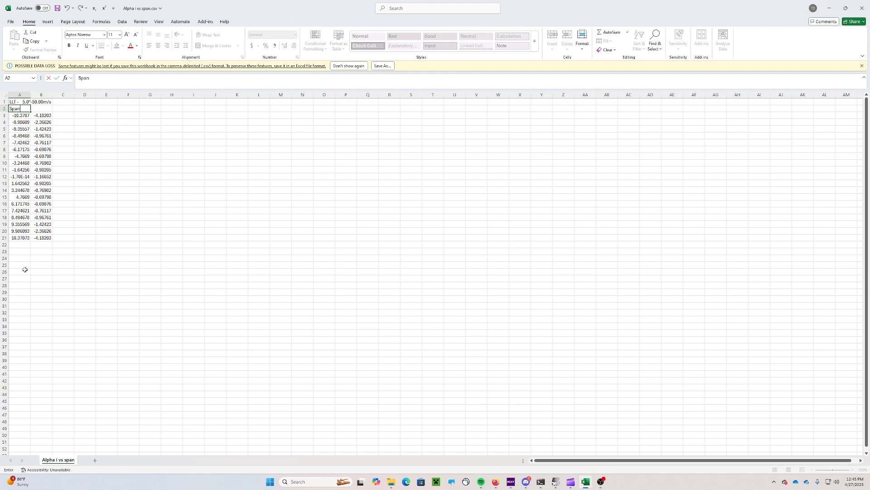
pyautogui.click(46, 109)
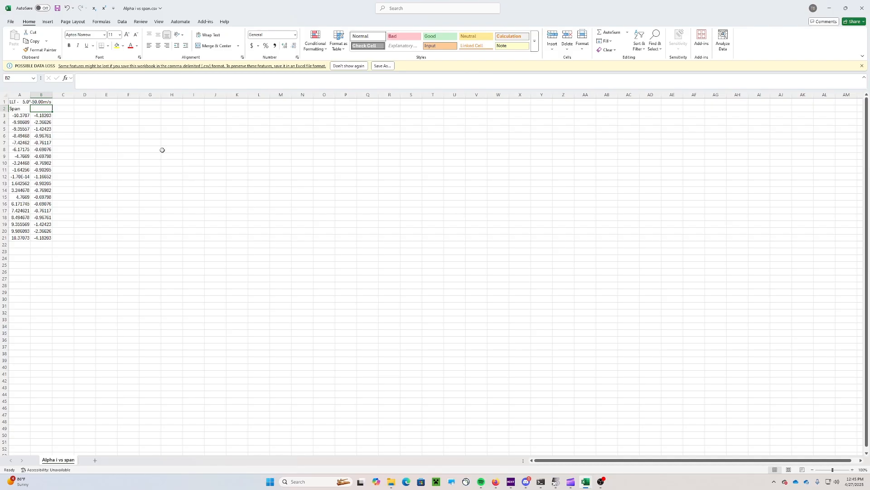
pyautogui.write('Alpha i')
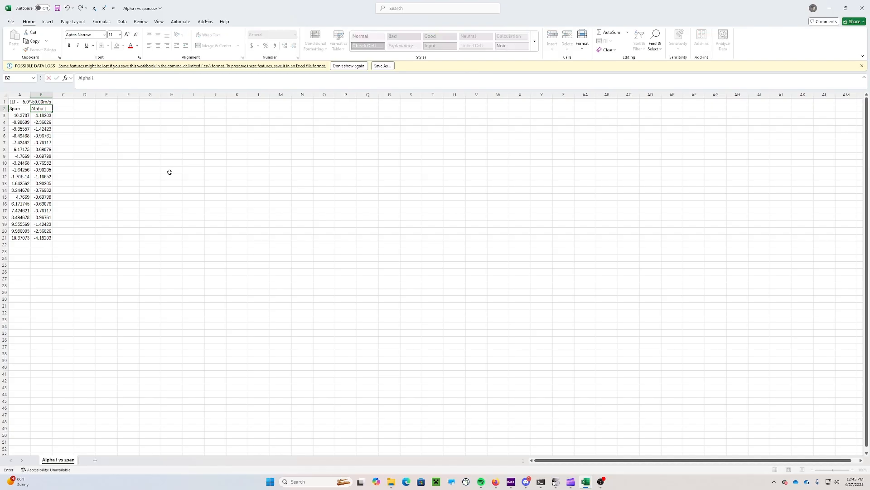
pyautogui.moveTo(168, 171); pyautogui.dragTo(156, 164)
pyautogui.click(68, 115)
# Insert a Scatter with Smooth Lines chart and place it beside the data
pyautogui.click(93, 117)
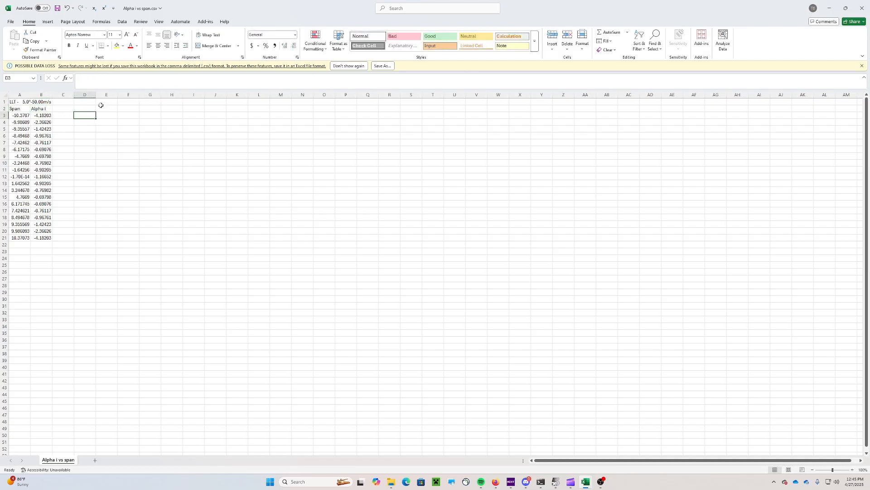
pyautogui.click(48, 22)
pyautogui.click(242, 49)
pyautogui.click(275, 78)
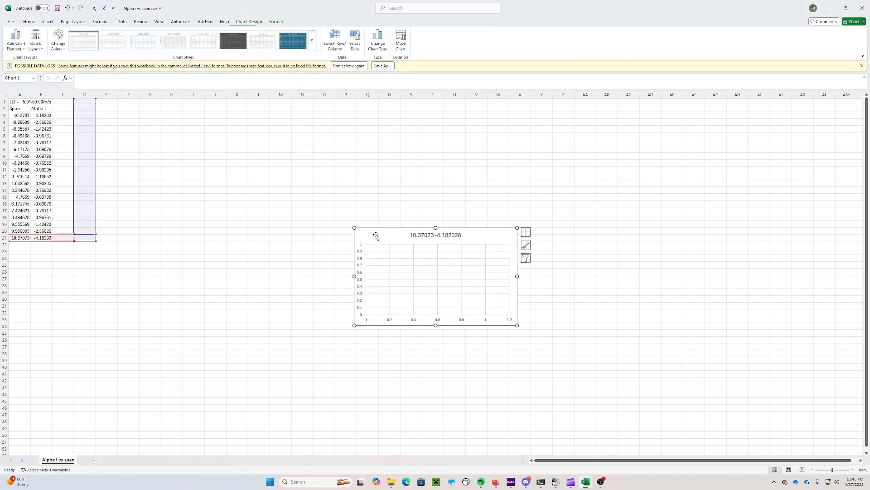
pyautogui.moveTo(375, 233); pyautogui.dragTo(108, 111)
pyautogui.moveTo(245, 286); pyautogui.dragTo(242, 279)
# Replace the chart's series with name A1, X A3:A21, Y B3:B21, and save the CSV
pyautogui.rightClick(108, 113)
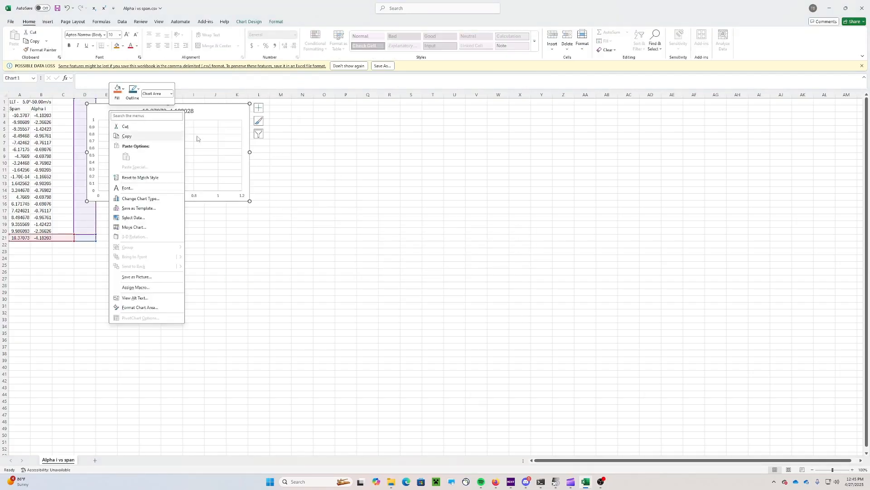
pyautogui.click(144, 218)
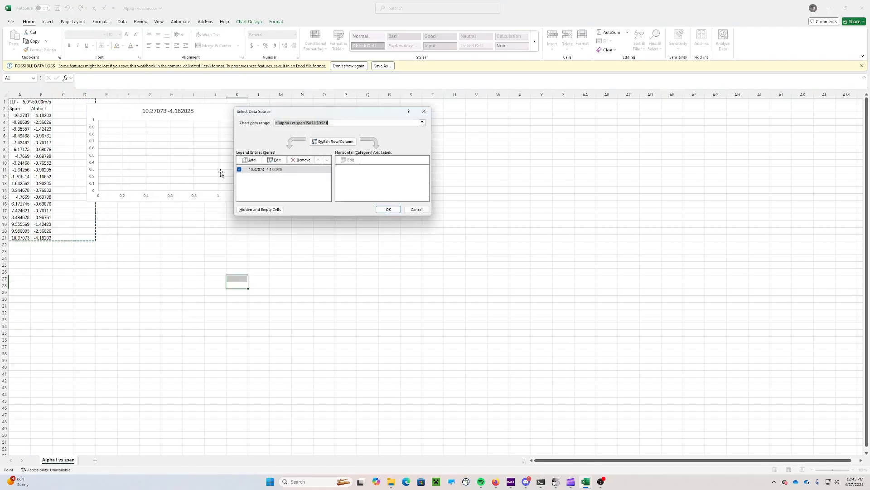
pyautogui.click(300, 161)
pyautogui.click(249, 161)
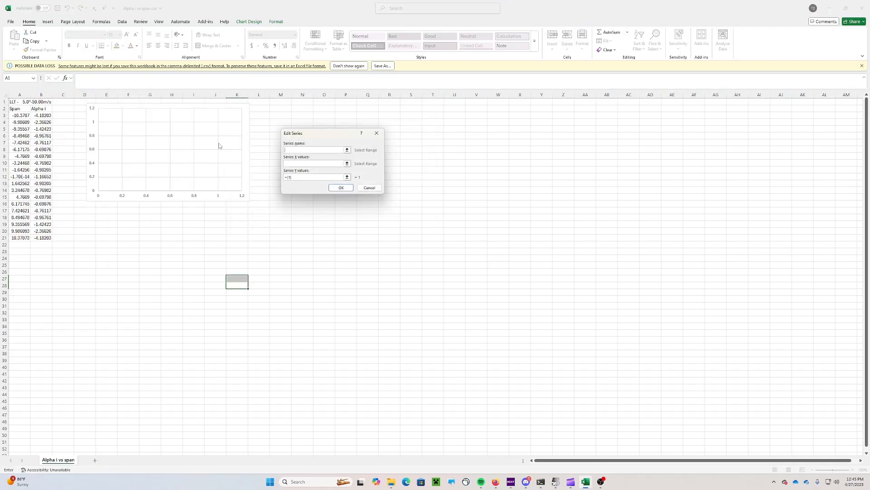
pyautogui.click(18, 101)
pyautogui.click(292, 164)
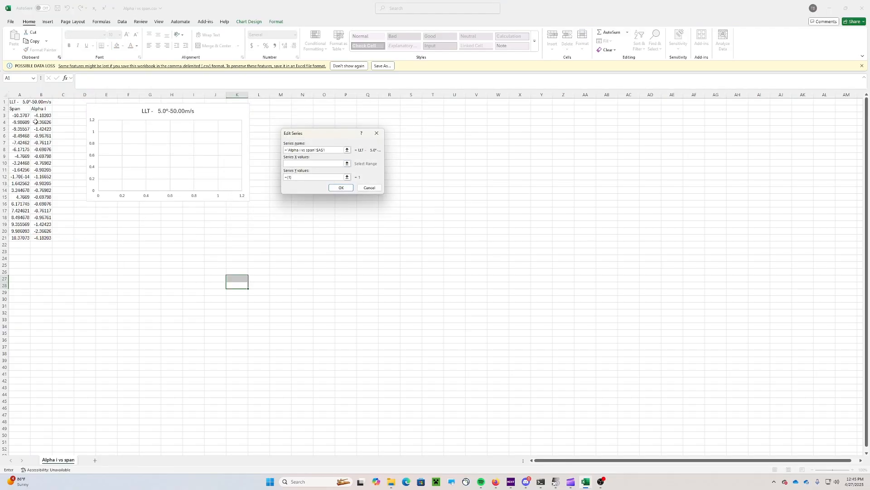
pyautogui.moveTo(19, 115); pyautogui.dragTo(19, 238)
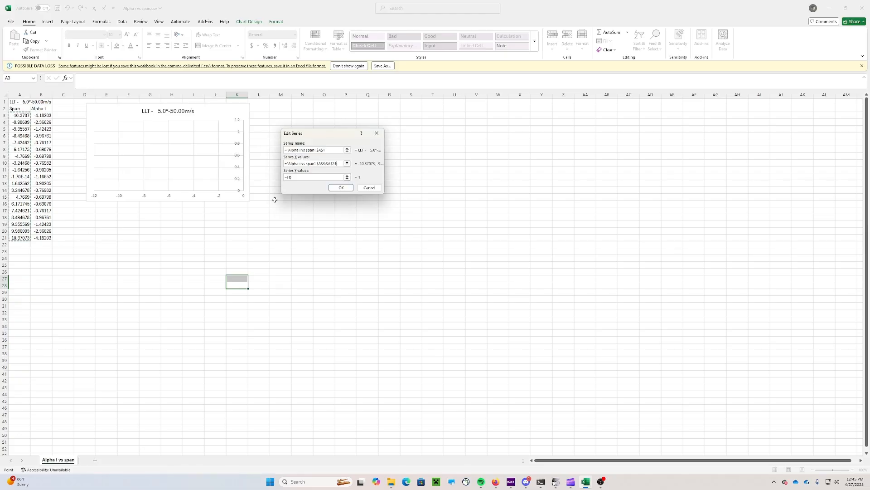
pyautogui.click(296, 176)
pyautogui.moveTo(43, 115); pyautogui.dragTo(47, 237)
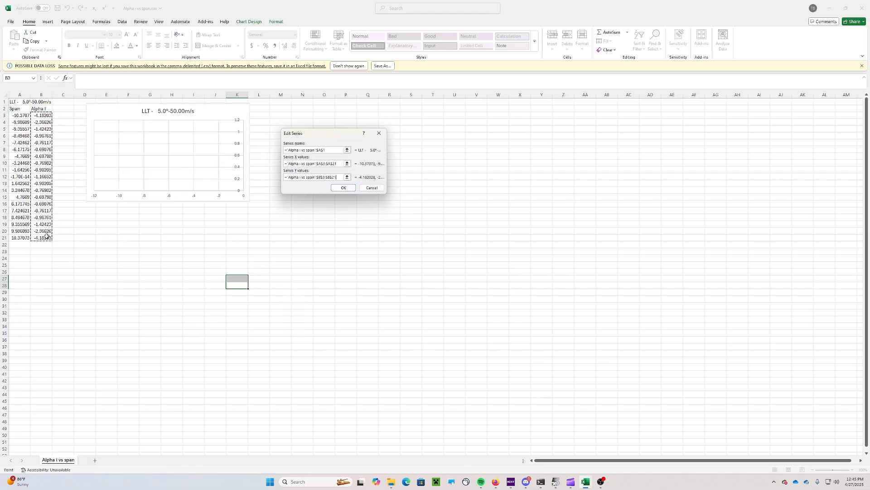
pyautogui.click(338, 189)
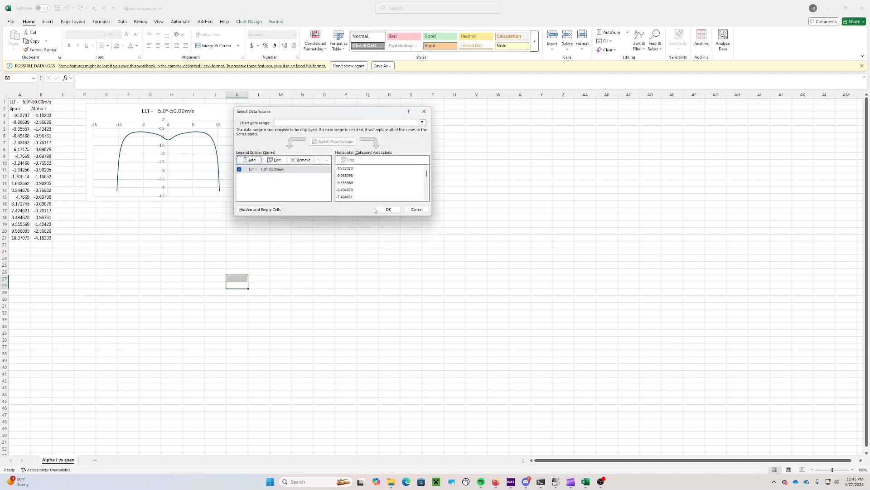
pyautogui.click(389, 210)
pyautogui.moveTo(114, 96)
pyautogui.mouseDown()
pyautogui.moveTo(101, 108)
pyautogui.moveTo(117, 113)
pyautogui.moveTo(100, 103)
pyautogui.mouseUp()
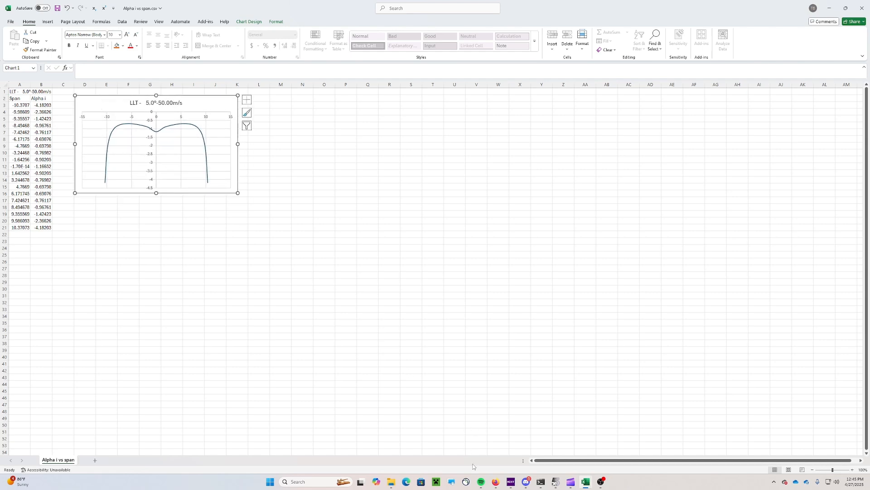
pyautogui.click(497, 453)
pyautogui.click(57, 8)
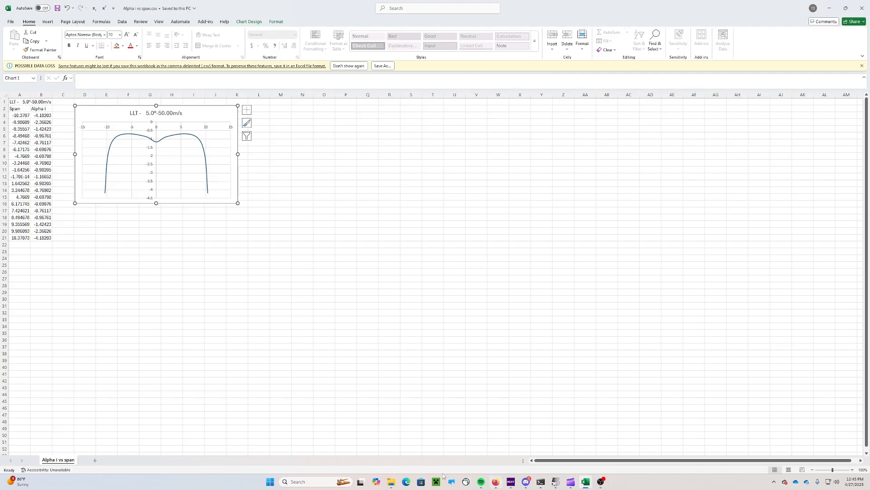
# Open Cl vs span.csv, insert a top row and copy the LLT label from B2 to A1
pyautogui.click(391, 481)
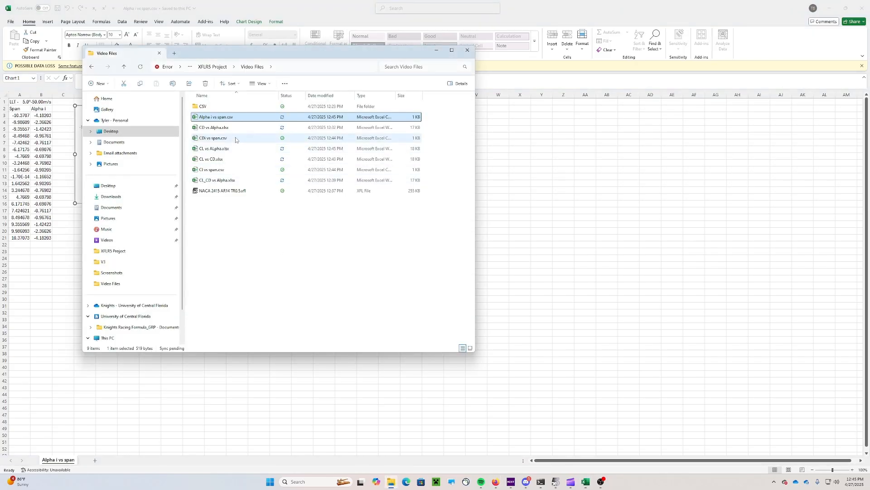
pyautogui.doubleClick(232, 169)
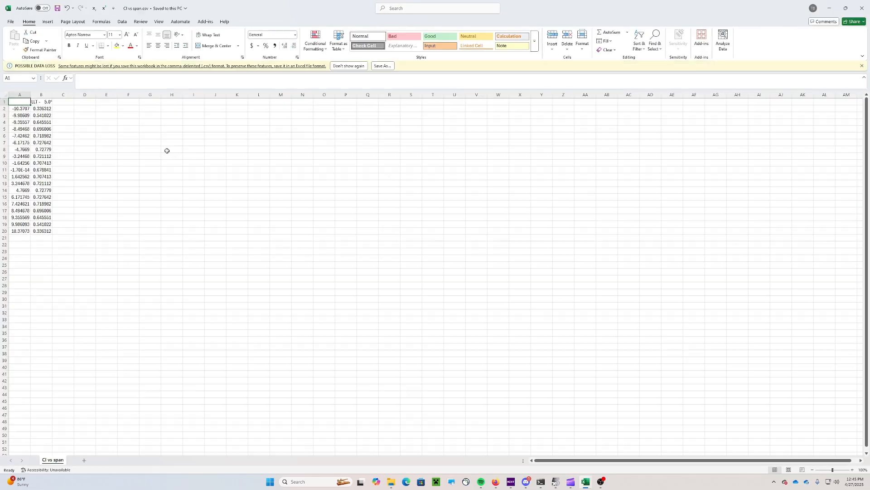
pyautogui.rightClick(5, 102)
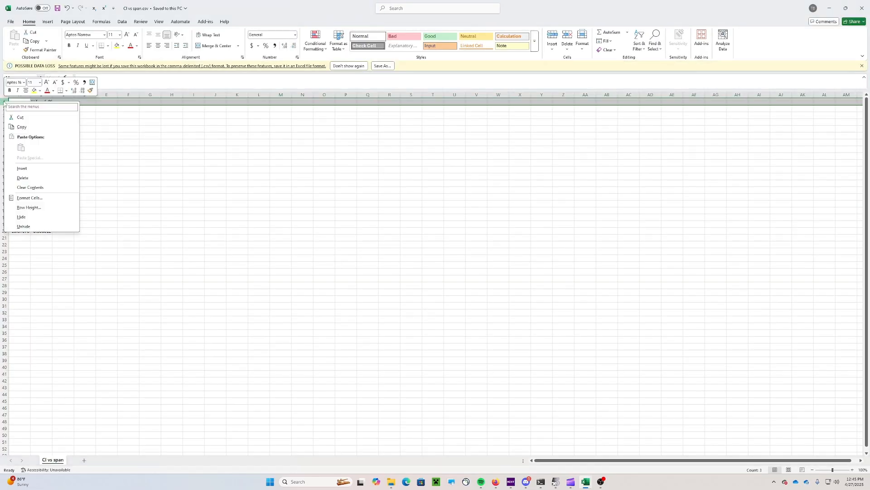
pyautogui.click(18, 169)
pyautogui.click(42, 109)
pyautogui.hotkey('ctrl', 'c')
pyautogui.click(19, 102)
pyautogui.hotkey('ctrl', 'v')
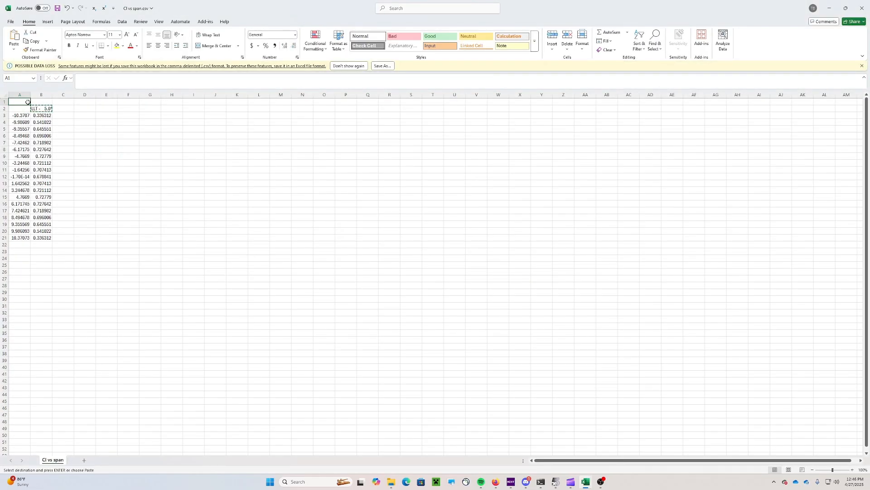
pyautogui.click(165, 143)
# Clear B2 and enter headings 'Span' in A2 and 'Cl' in B2
pyautogui.click(42, 109)
pyautogui.press('Delete')
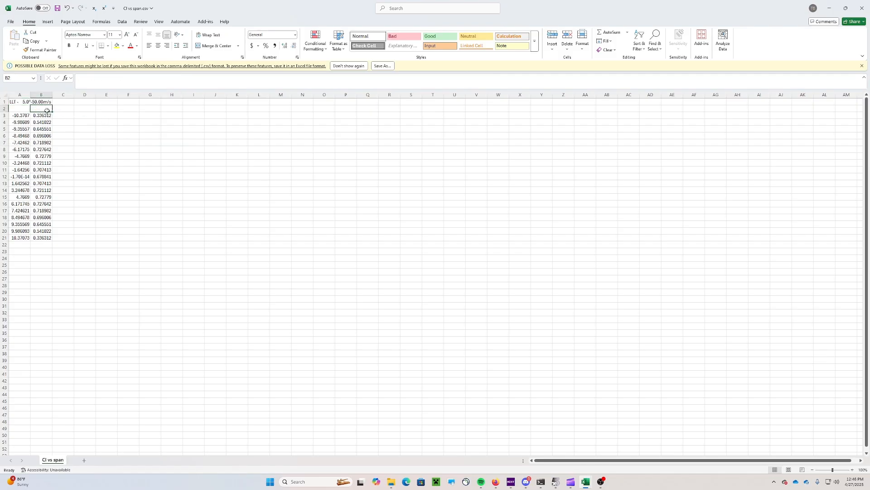
pyautogui.click(27, 109)
pyautogui.write('Span')
pyautogui.press('Tab')
pyautogui.write('C')
pyautogui.click(79, 136)
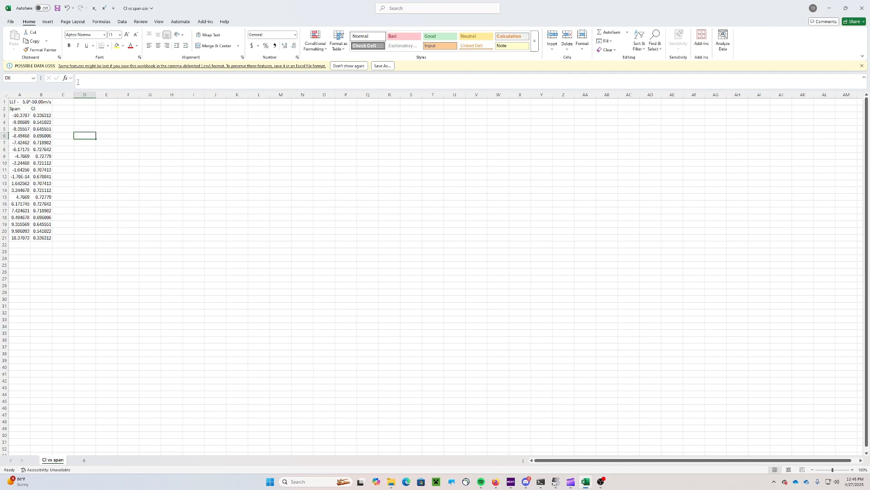
# Insert a scatter chart and move it beside the data
pyautogui.click(48, 21)
pyautogui.click(244, 50)
pyautogui.click(285, 74)
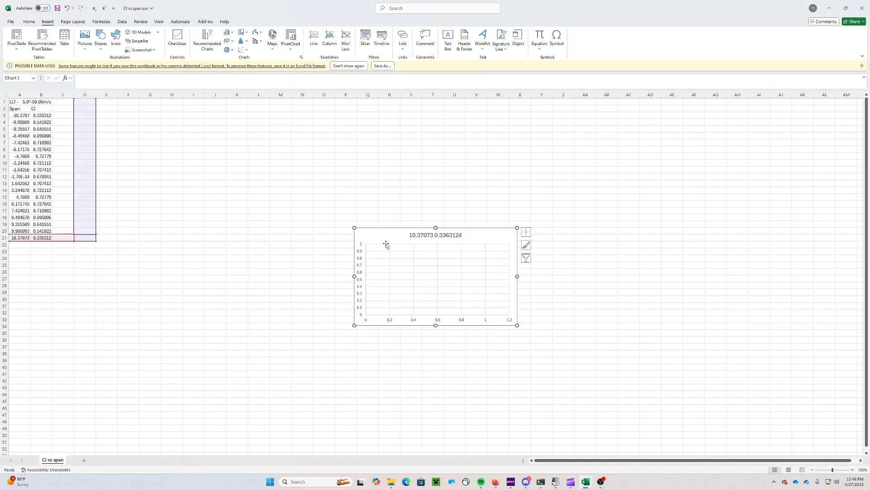
pyautogui.moveTo(386, 244); pyautogui.dragTo(103, 118)
# Add a series named from A1 with X A3:A21 and Y B3:B21, then save Cl vs span
pyautogui.rightClick(106, 114)
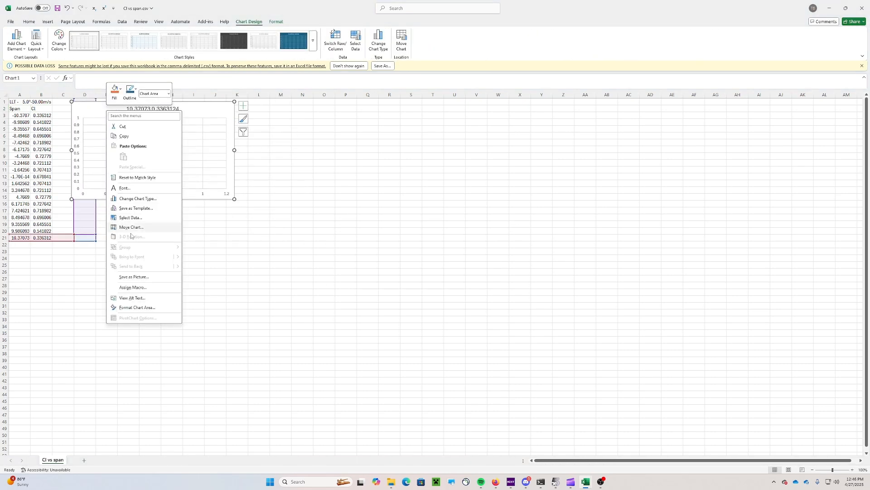
pyautogui.click(131, 218)
pyautogui.click(247, 158)
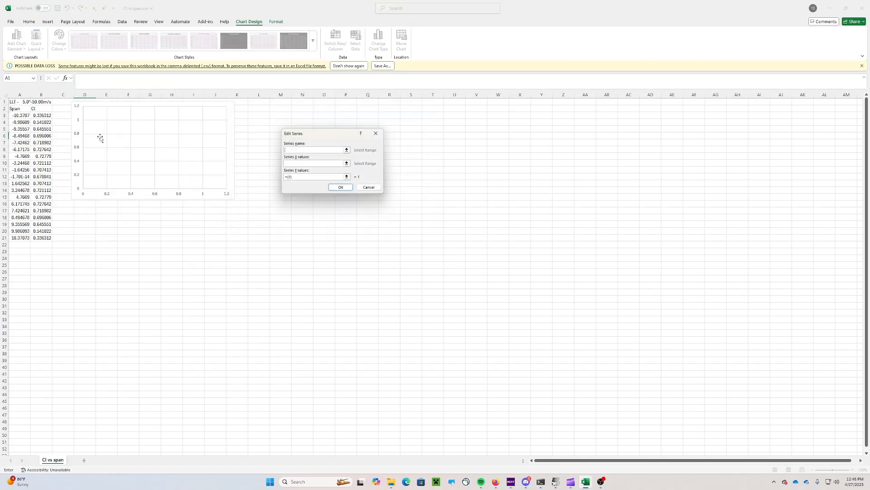
pyautogui.click(19, 102)
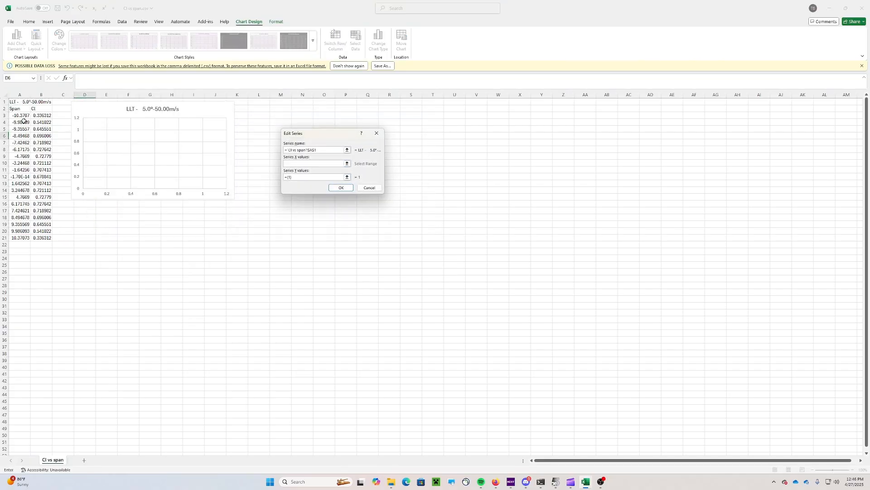
pyautogui.moveTo(22, 115); pyautogui.dragTo(21, 238)
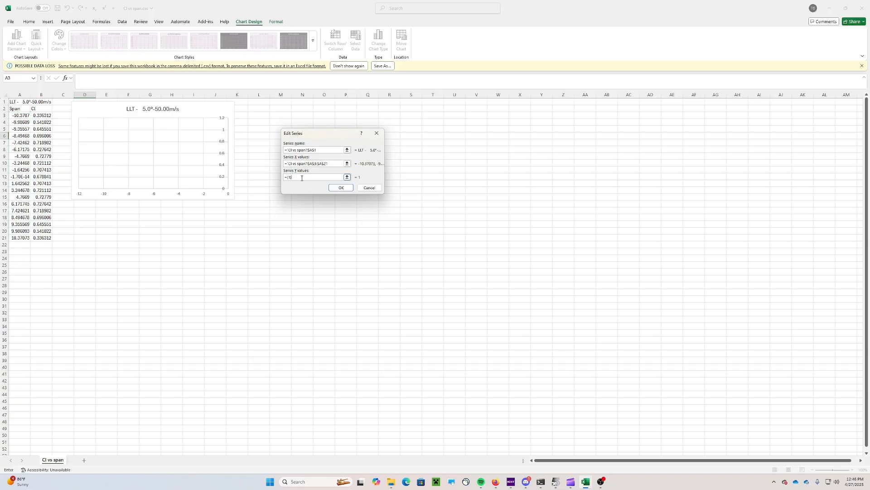
pyautogui.moveTo(41, 115); pyautogui.dragTo(42, 237)
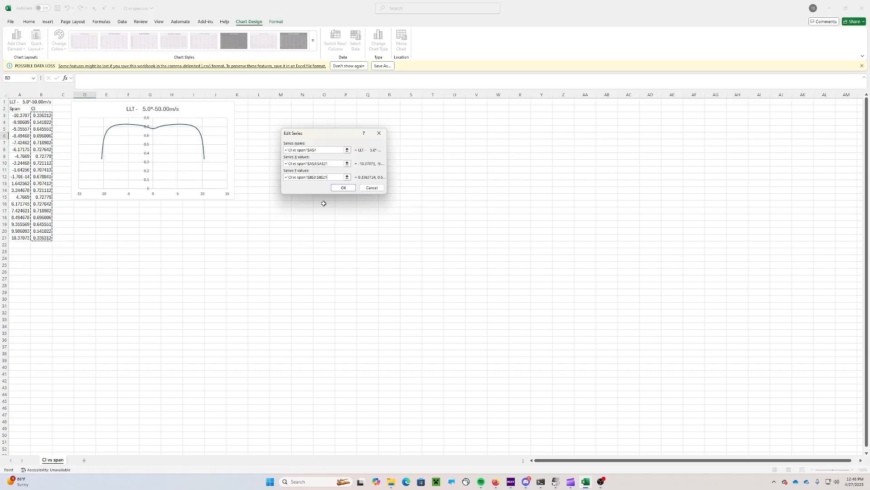
pyautogui.click(343, 187)
pyautogui.click(388, 211)
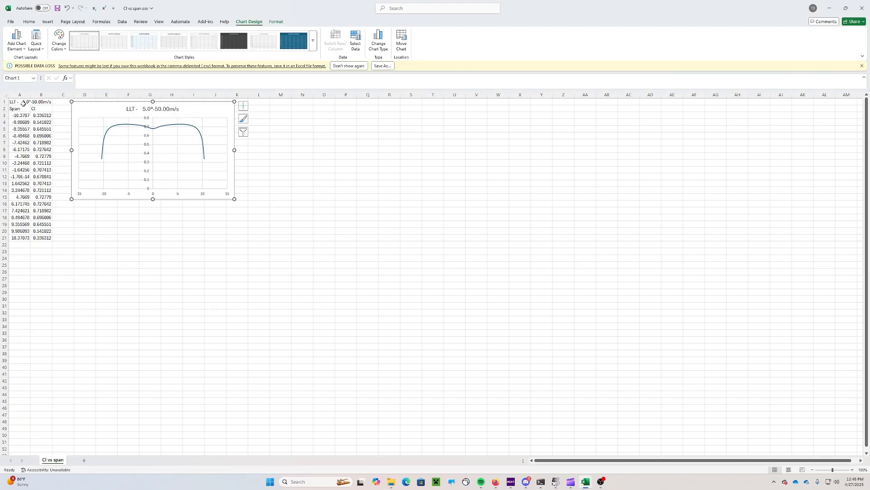
pyautogui.click(57, 8)
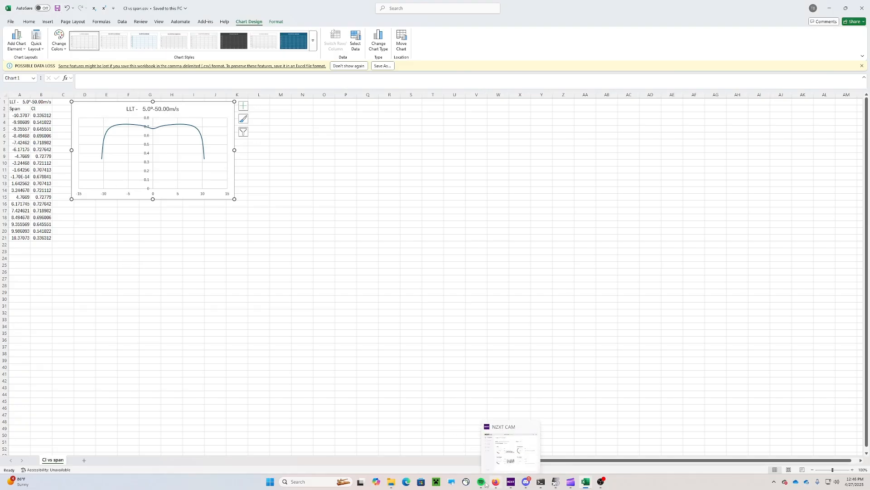
# Open CDi vs span.csv, insert a top row and copy the LLT label from B2 to A1
pyautogui.click(391, 481)
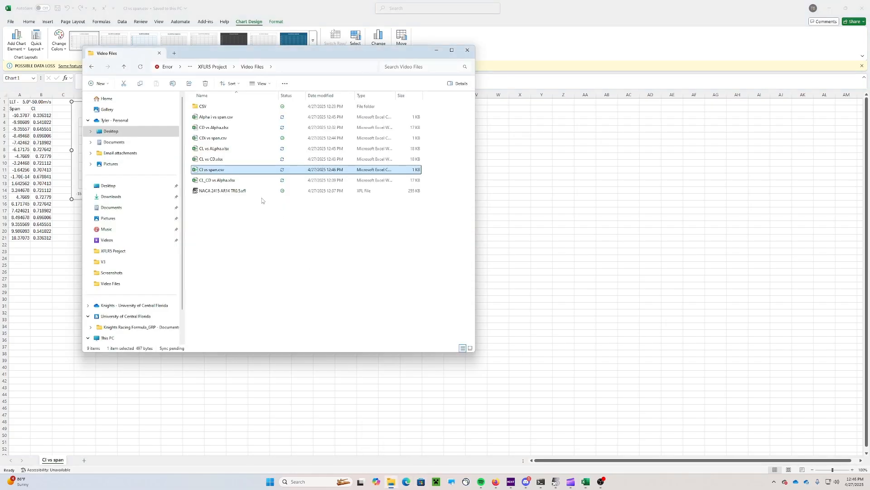
pyautogui.doubleClick(243, 139)
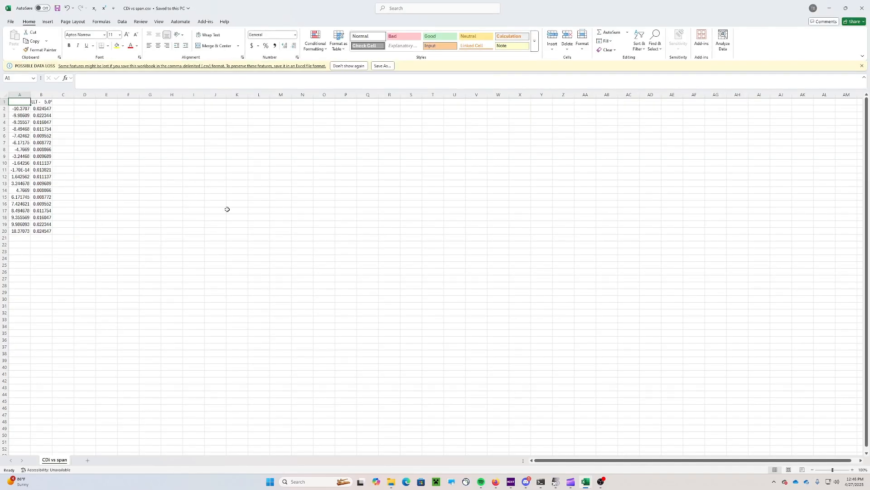
pyautogui.rightClick(6, 103)
pyautogui.click(46, 174)
pyautogui.click(46, 107)
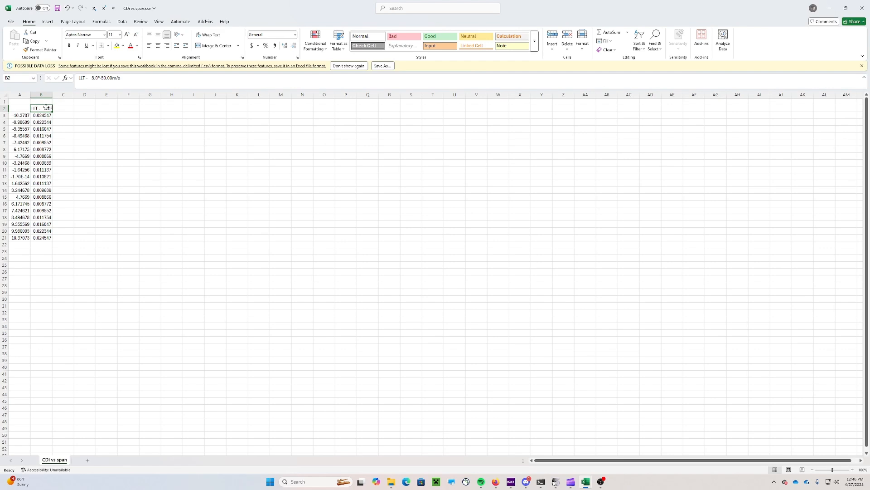
pyautogui.hotkey('ctrl', 'c')
pyautogui.click(23, 100)
pyautogui.hotkey('ctrl', 'v')
pyautogui.click(90, 130)
pyautogui.press('Escape')
# Enter headings 'Cdi' in B2 and 'Span' in A2
pyautogui.click(46, 109)
pyautogui.write('C')
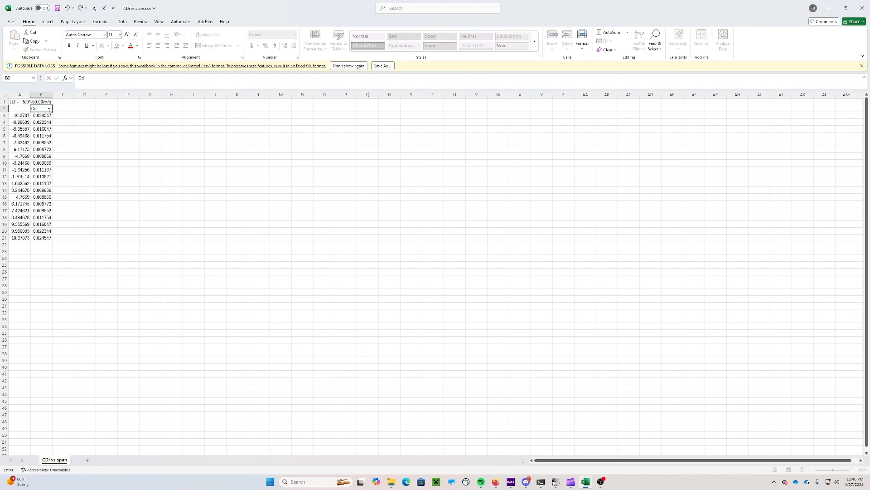
pyautogui.write('di')
pyautogui.press('Left')
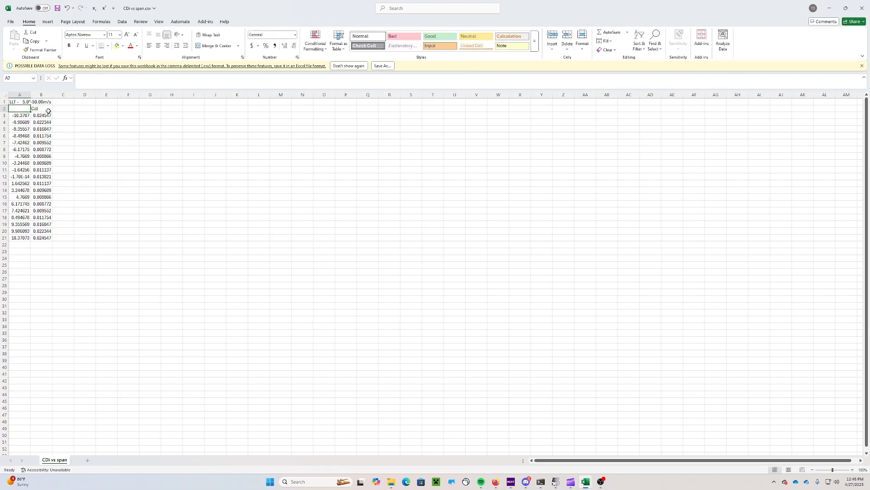
pyautogui.write('Span')
pyautogui.click(59, 159)
pyautogui.click(76, 122)
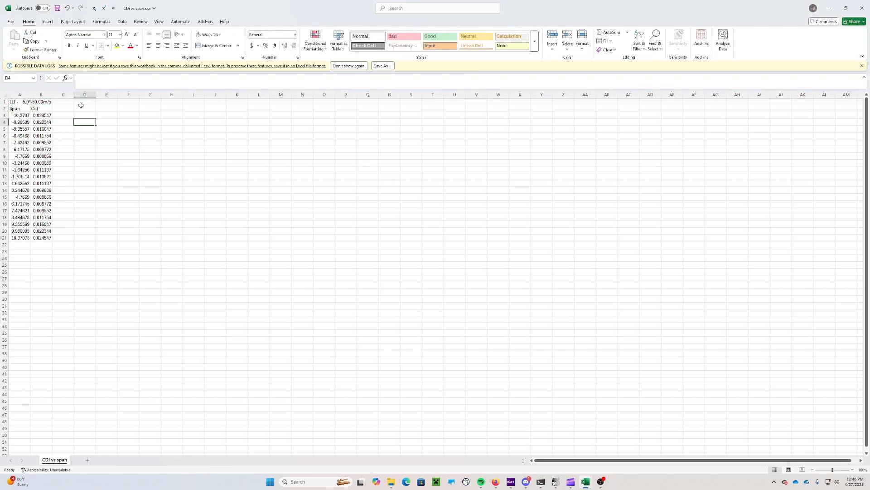
# Insert a scatter chart and move it beside the data near the top
pyautogui.click(47, 22)
pyautogui.click(241, 51)
pyautogui.click(284, 74)
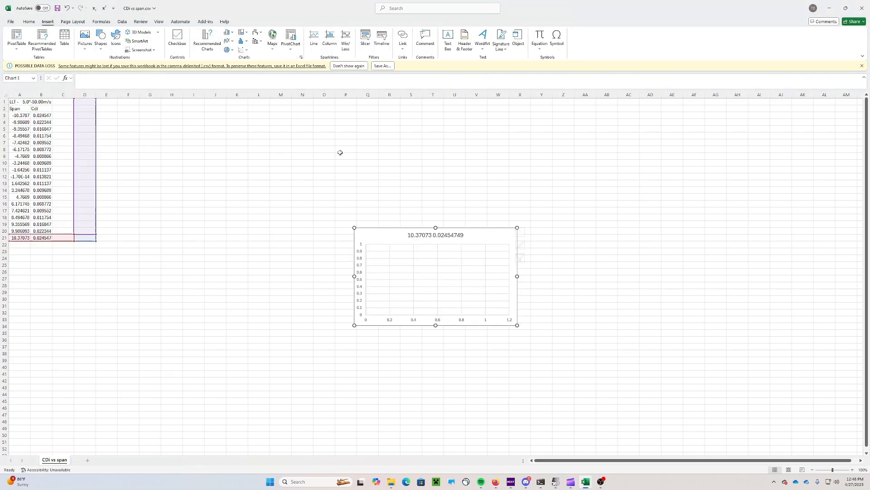
pyautogui.moveTo(376, 233); pyautogui.dragTo(94, 113)
# Replace the default series with name A1, X A3:A21, Y B3:B21, and save CDi vs span
pyautogui.rightClick(99, 115)
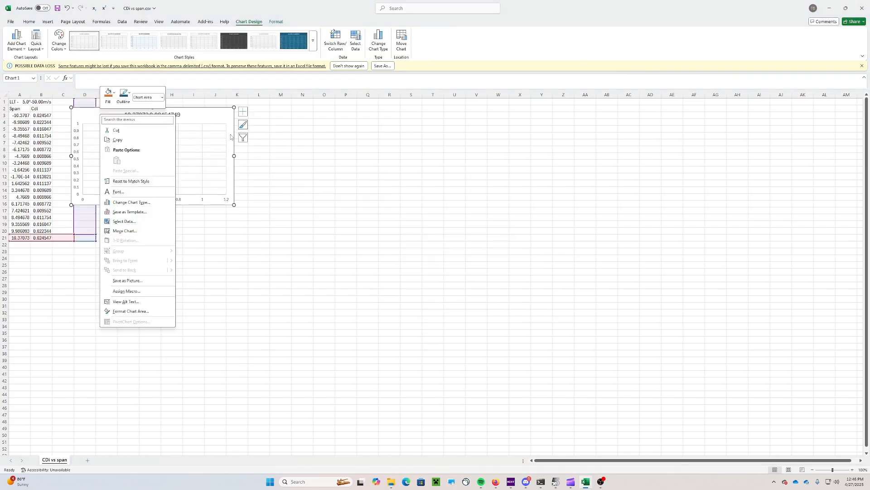
pyautogui.click(129, 222)
pyautogui.click(301, 160)
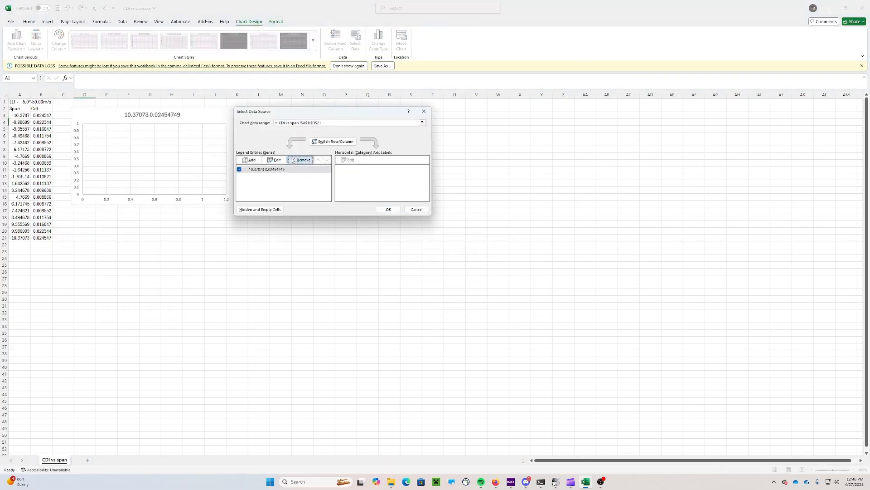
pyautogui.click(253, 159)
pyautogui.click(18, 102)
pyautogui.press('Tab')
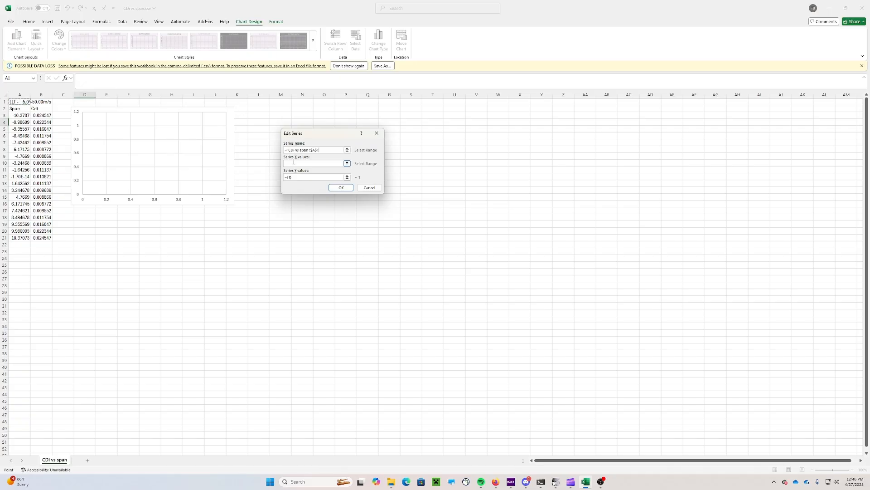
pyautogui.moveTo(18, 116); pyautogui.dragTo(21, 238)
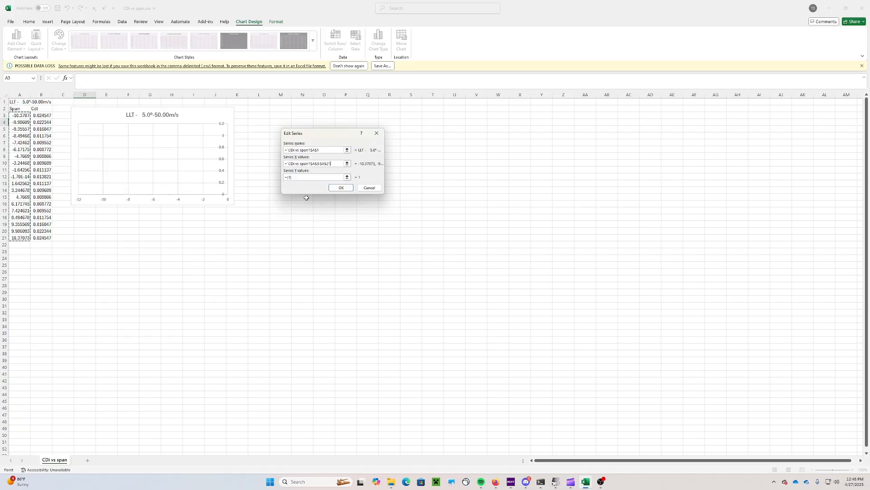
pyautogui.click(298, 178)
pyautogui.moveTo(299, 178); pyautogui.dragTo(288, 178)
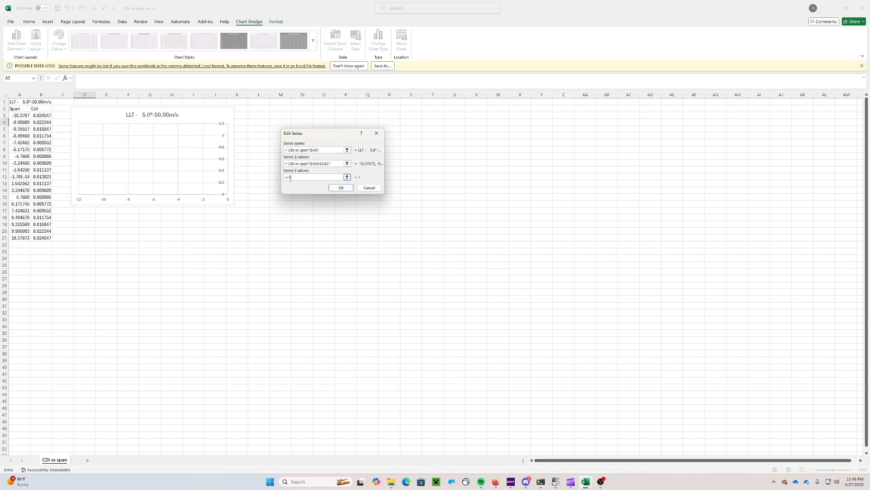
pyautogui.moveTo(40, 116); pyautogui.dragTo(43, 238)
pyautogui.click(343, 188)
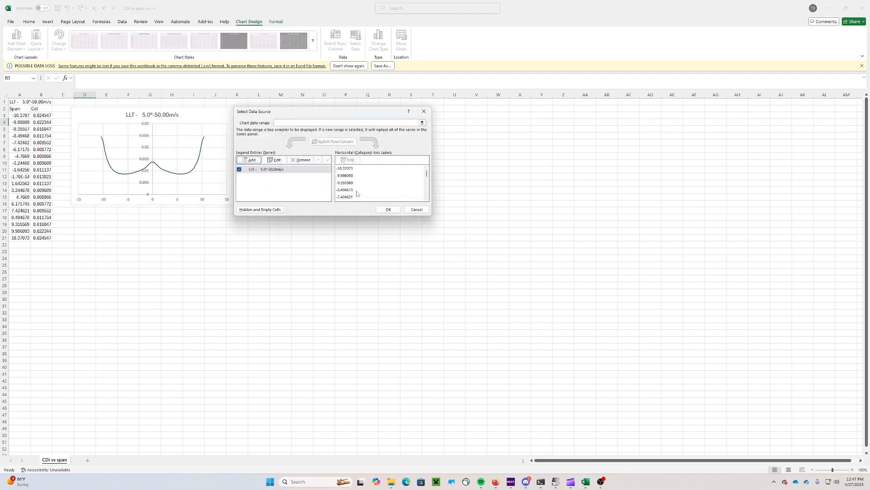
pyautogui.click(387, 210)
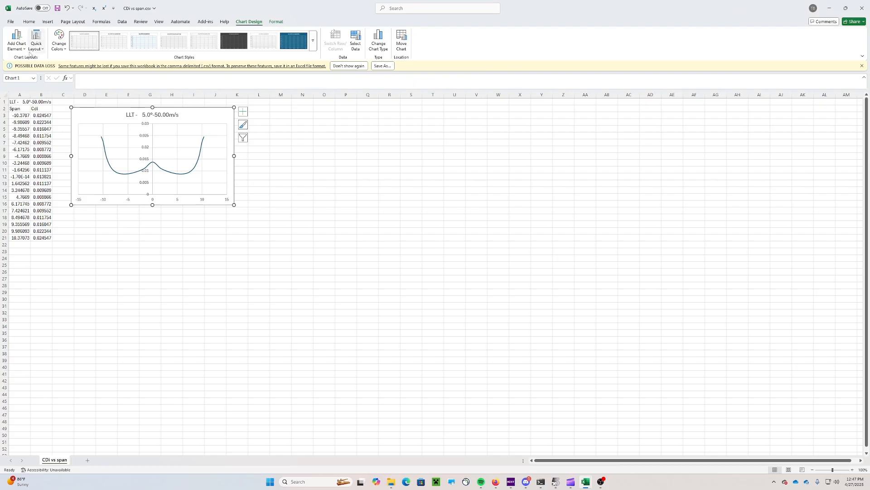
pyautogui.hotkey('ctrl', 's')
# Bring the Alpha i vs span.csv workbook with its induced-angle chart back to the front
pyautogui.click(30, 22)
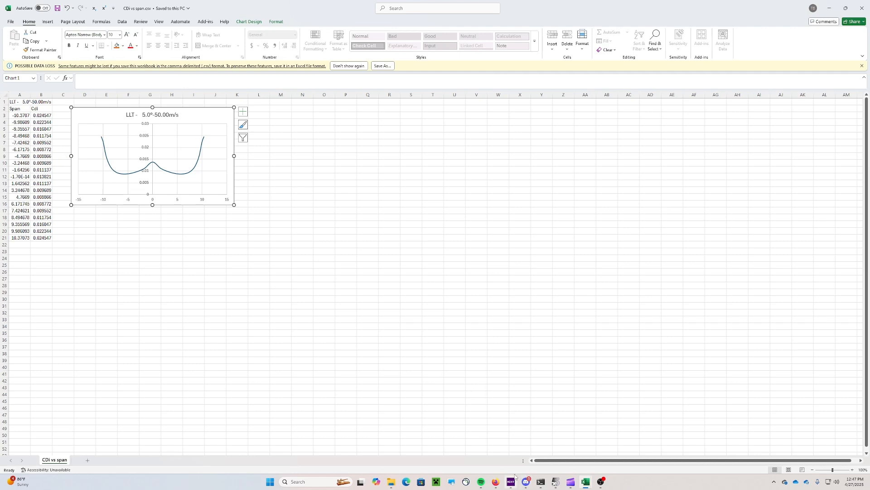
pyautogui.moveTo(515, 477)
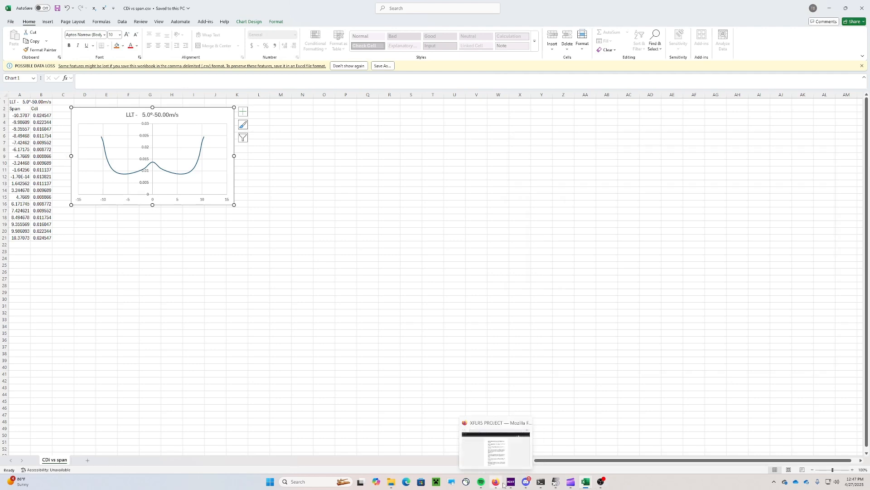
pyautogui.moveTo(583, 482)
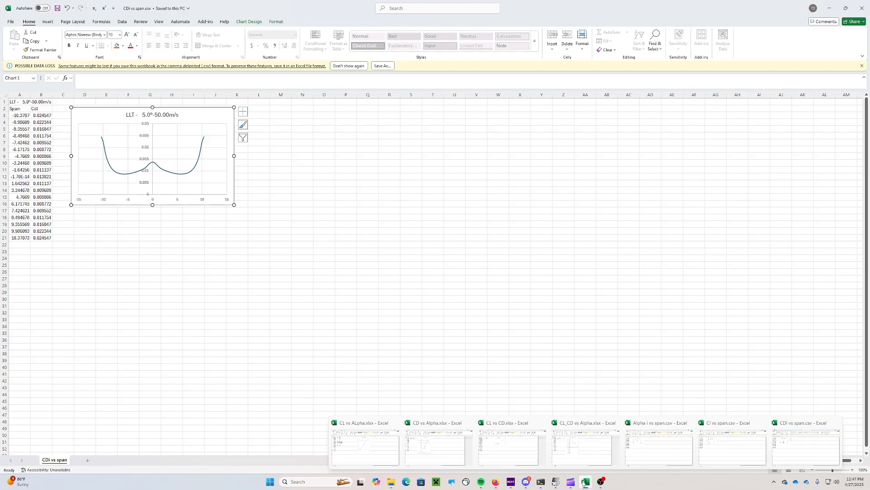
pyautogui.click(659, 442)
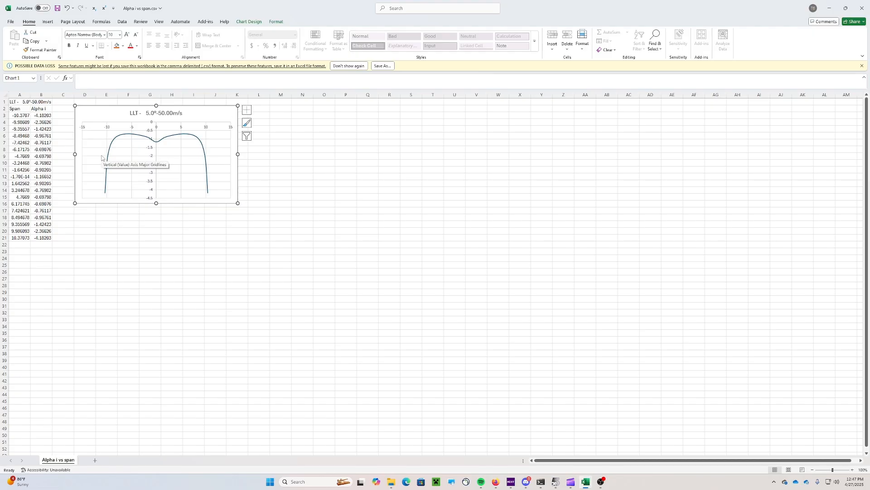
# Label A23 'Span' and B23 'Downwash', and paste the span values from A3:A21 as values into A24
pyautogui.click(19, 252)
pyautogui.write('SPan')
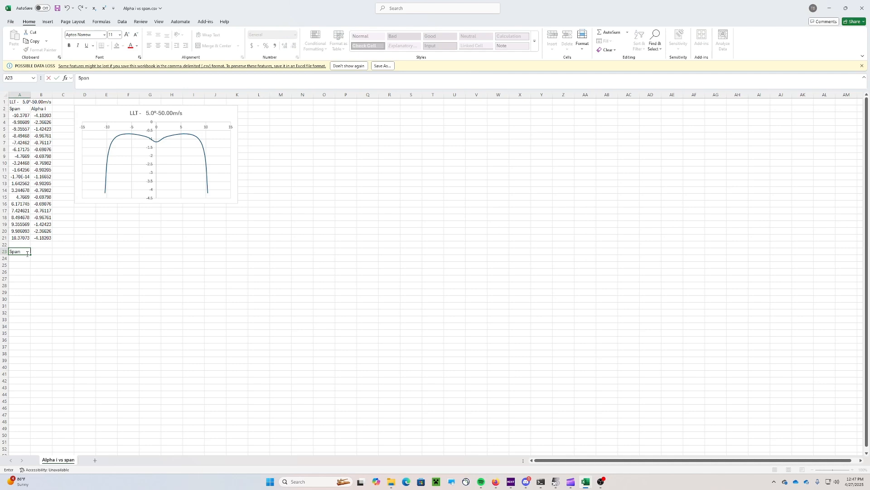
pyautogui.press('Tab')
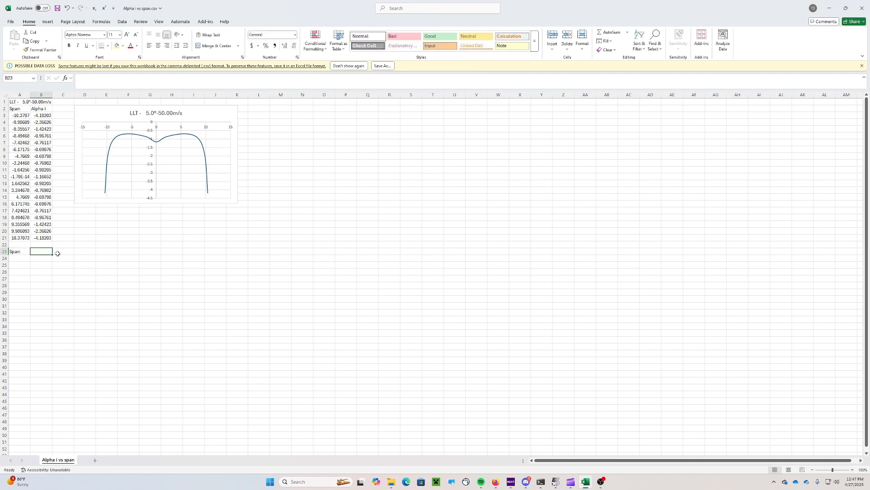
pyautogui.write('Downwash')
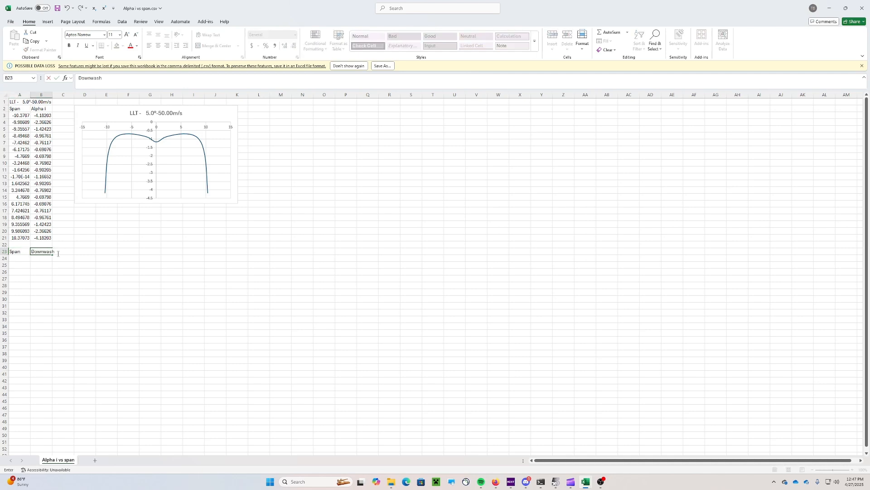
pyautogui.click(128, 244)
pyautogui.moveTo(19, 115); pyautogui.dragTo(21, 237)
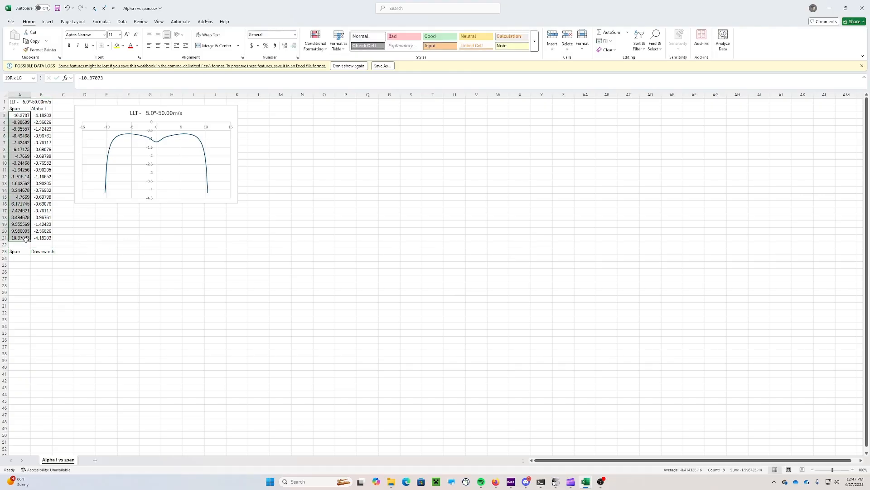
pyautogui.hotkey('ctrl', 'c')
pyautogui.rightClick(19, 259)
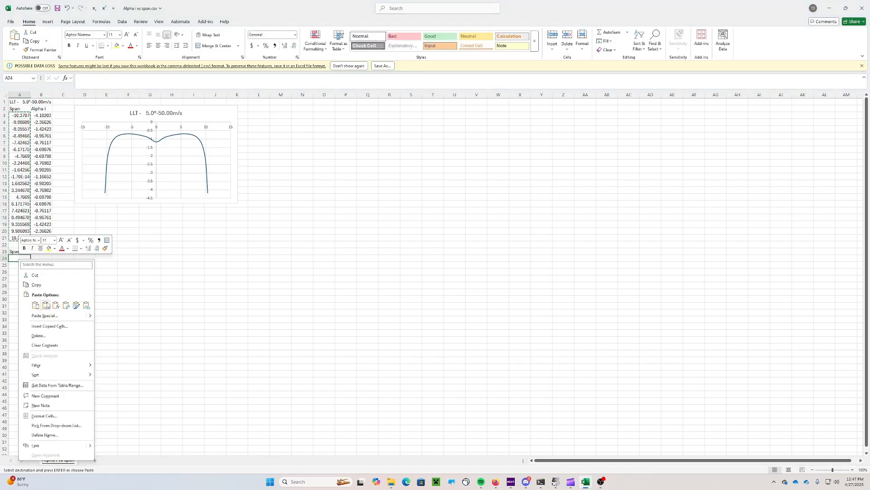
pyautogui.click(45, 304)
# Enter a trial downwash formula =50*B3 in B24 and shift the Alpha i chart slightly right
pyautogui.click(45, 257)
pyautogui.write('=')
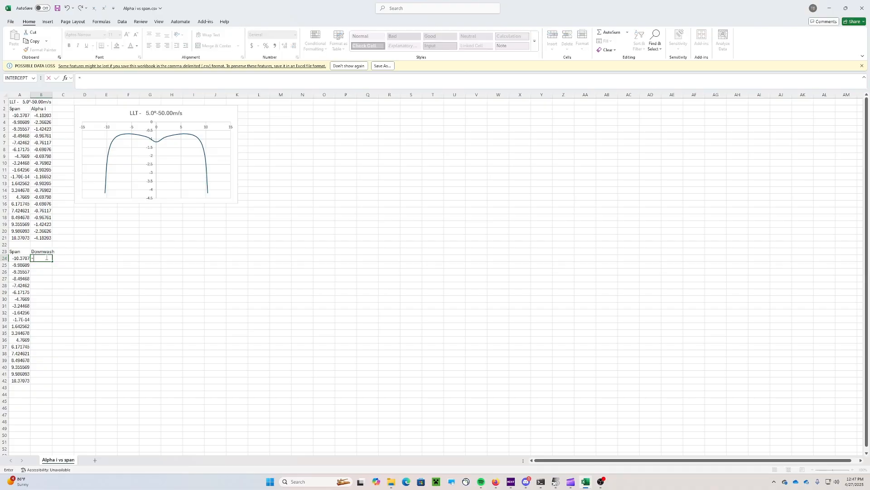
pyautogui.write('50*')
pyautogui.click(49, 116)
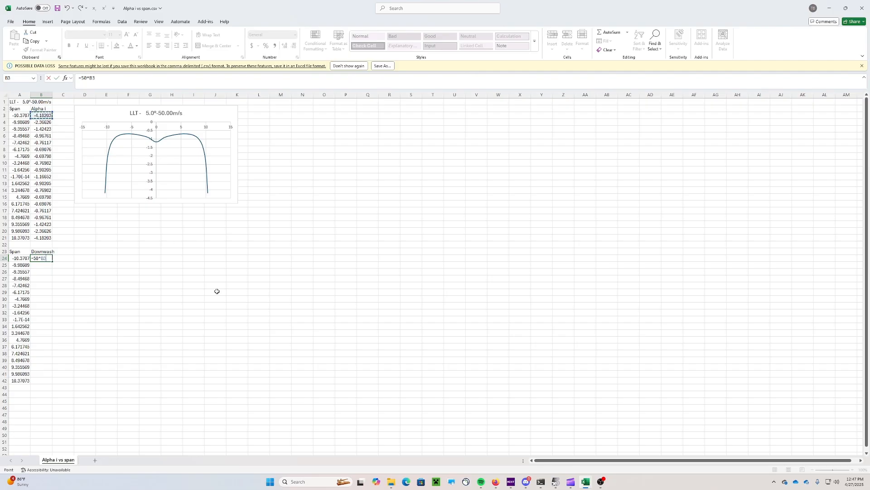
pyautogui.press('Return')
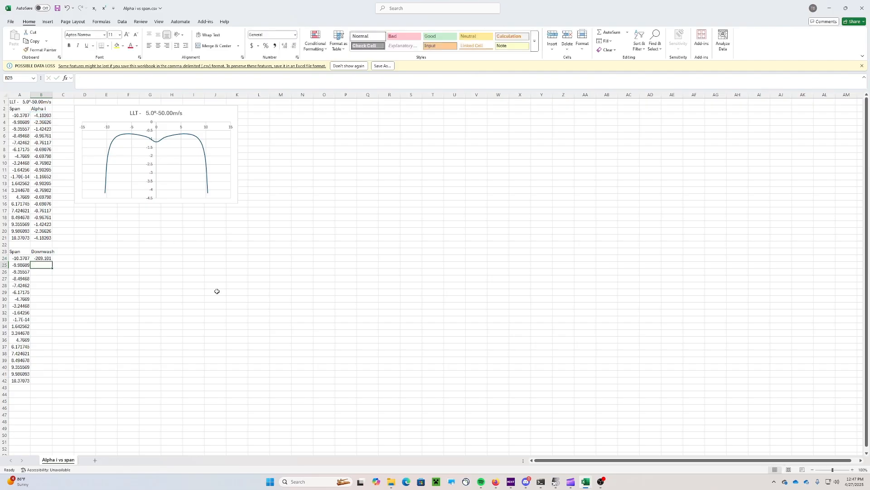
pyautogui.click(43, 259)
pyautogui.moveTo(78, 112); pyautogui.dragTo(102, 111)
# Rename B2 to 'Alpha I (deg)', add 'Alpha I (rad)' in C2, and fill C3:C21 with =B3*(PI()/180)
pyautogui.click(41, 109)
pyautogui.click(104, 83)
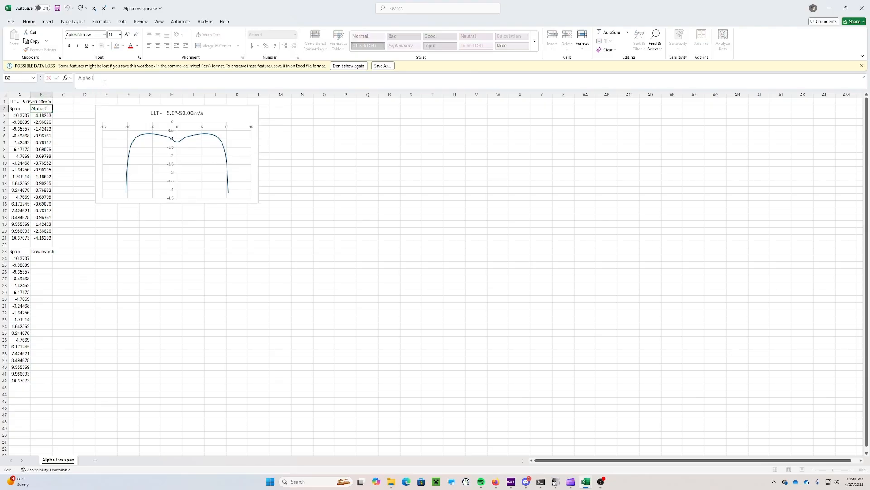
pyautogui.write('(deg')
pyautogui.press('Tab')
pyautogui.write('Alp')
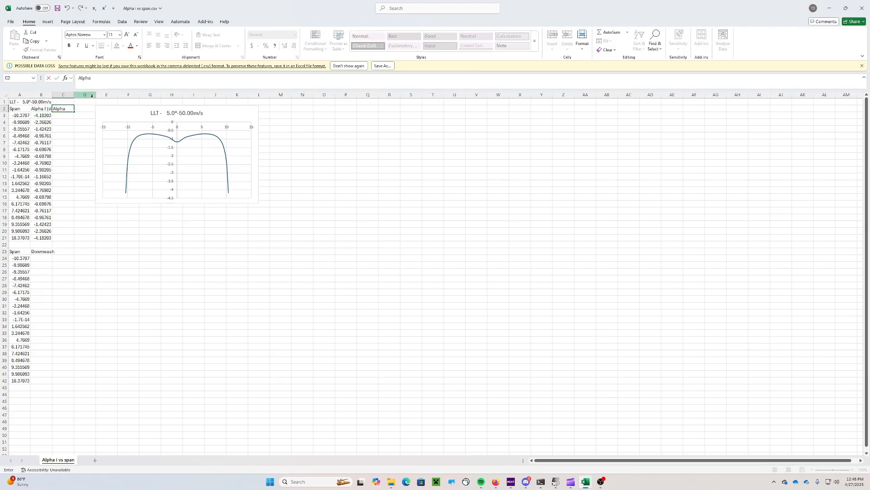
pyautogui.write('ha I (rad)')
pyautogui.press('Return')
pyautogui.write('=')
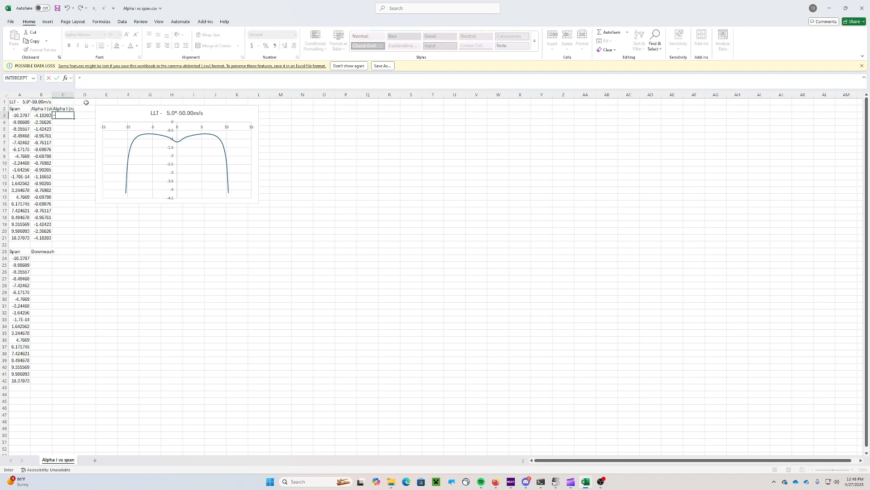
pyautogui.click(32, 116)
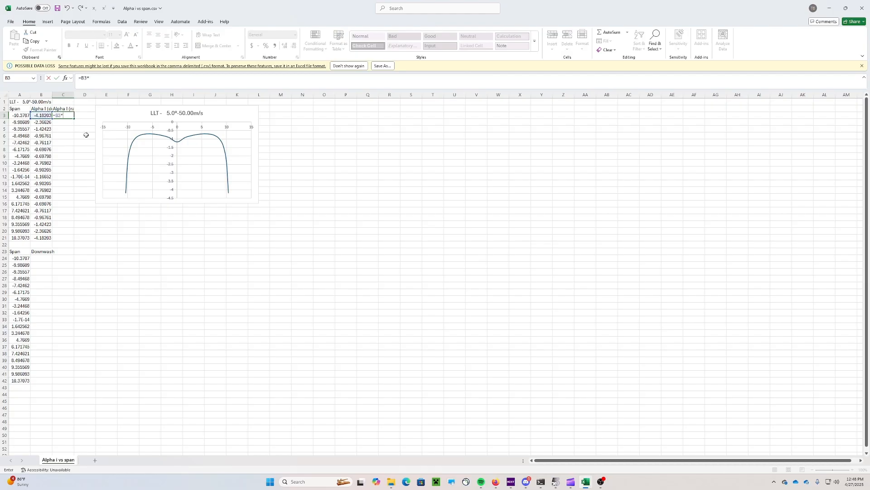
pyautogui.write('*(PI()/180')
pyautogui.press('Return')
pyautogui.click(75, 116)
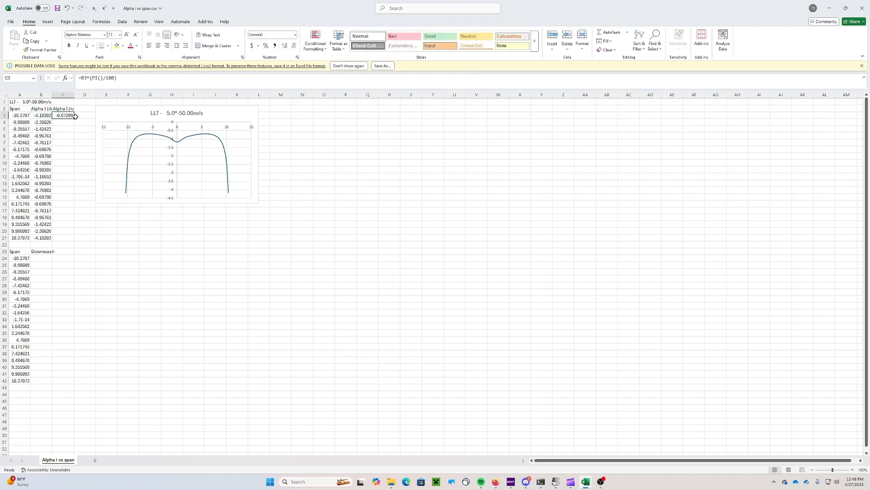
pyautogui.moveTo(73, 118); pyautogui.dragTo(68, 239)
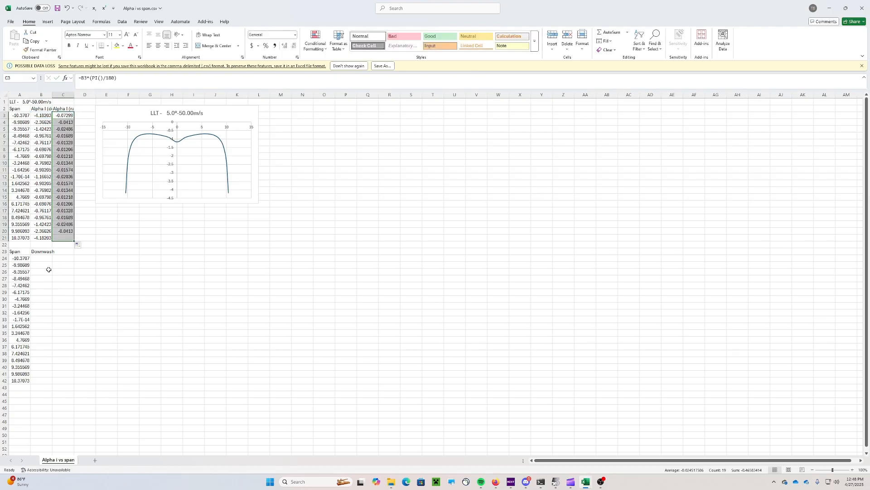
# Fill the Downwash column B24:B42 with =50*C3, using the radian values
pyautogui.click(44, 259)
pyautogui.write('=50')
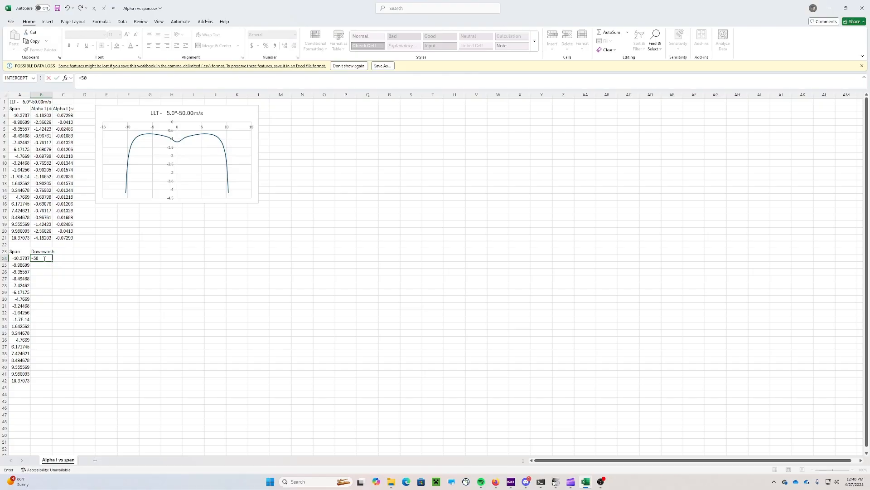
pyautogui.write('*')
pyautogui.click(66, 116)
pyautogui.press('Return')
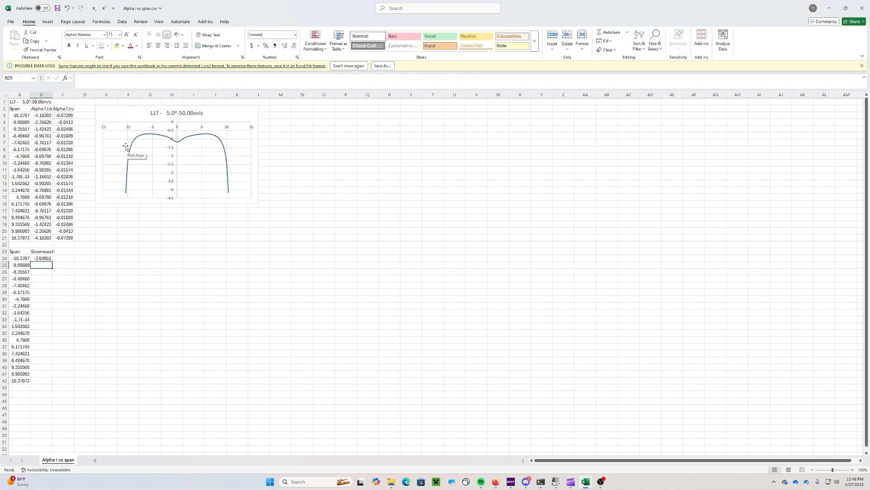
pyautogui.click(44, 259)
pyautogui.moveTo(53, 262); pyautogui.dragTo(53, 382)
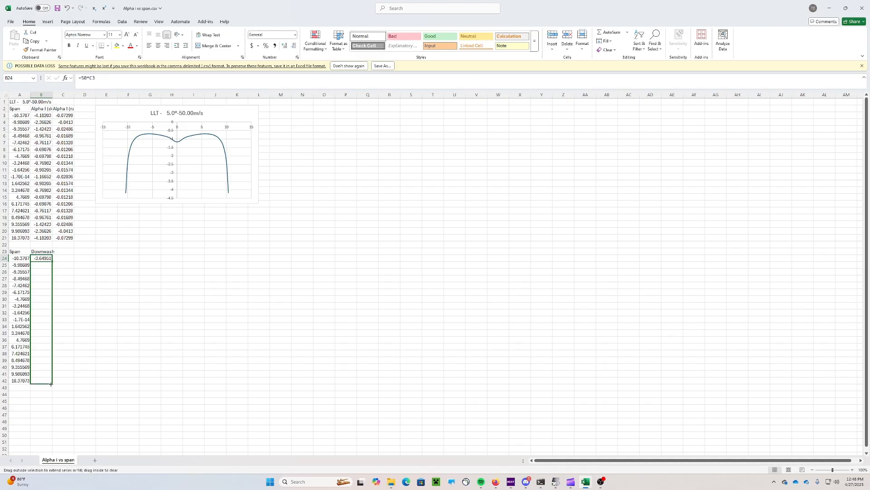
pyautogui.click(215, 299)
pyautogui.click(106, 252)
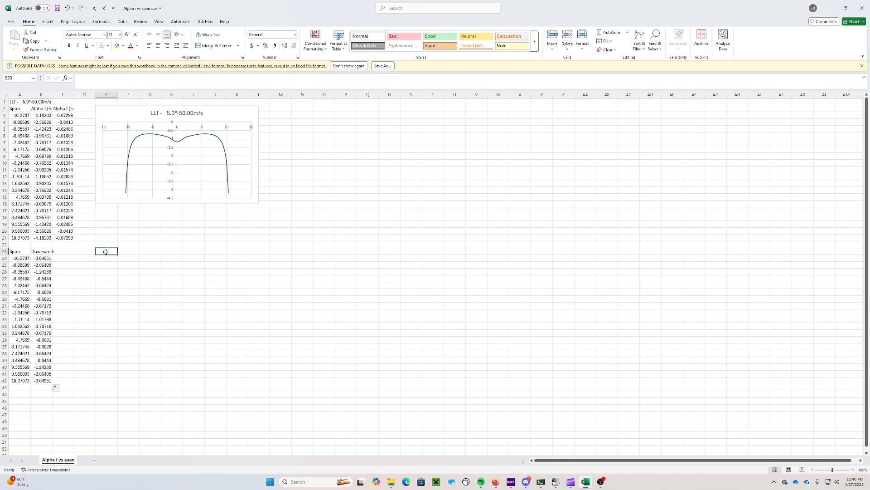
# Insert a Scatter with Smooth Lines chart and place it below the first chart
pyautogui.click(47, 21)
pyautogui.click(241, 50)
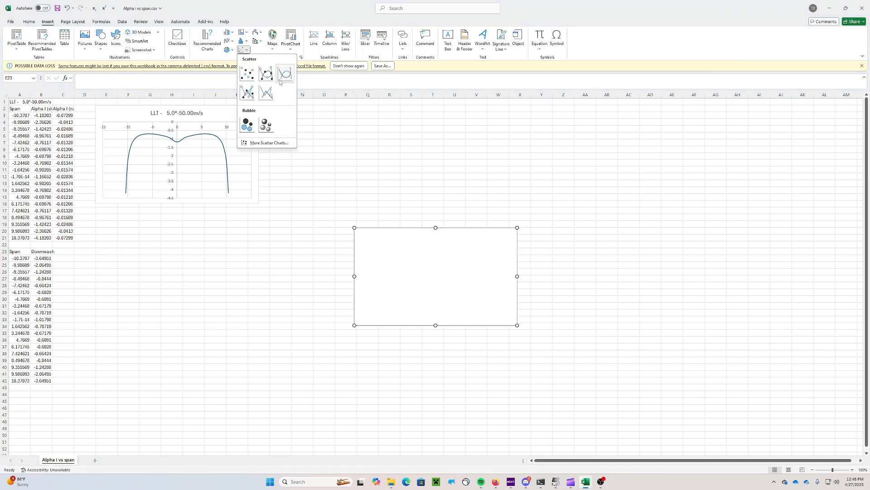
pyautogui.click(285, 75)
pyautogui.moveTo(386, 244); pyautogui.dragTo(127, 256)
# Add a chart series named from A1 with X values A24:A42 and Y values B24:B42
pyautogui.rightClick(126, 256)
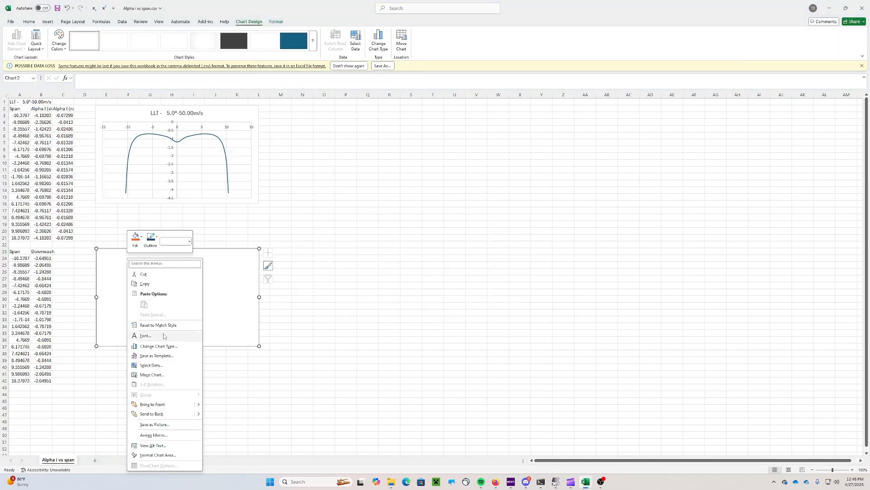
pyautogui.click(161, 365)
pyautogui.click(248, 159)
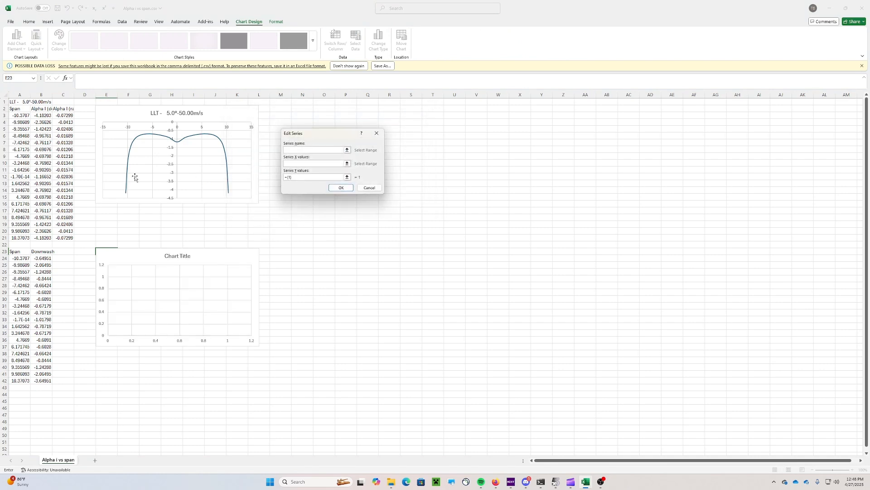
pyautogui.click(22, 102)
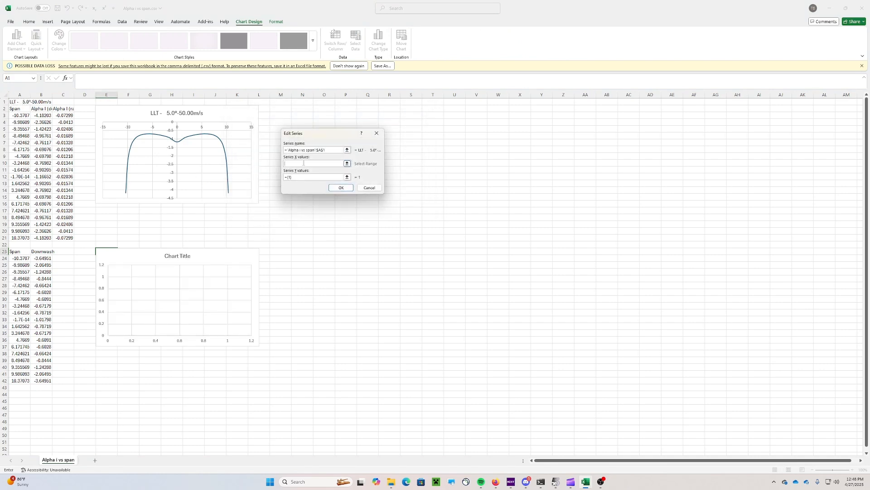
pyautogui.click(342, 163)
pyautogui.moveTo(23, 258); pyautogui.dragTo(19, 381)
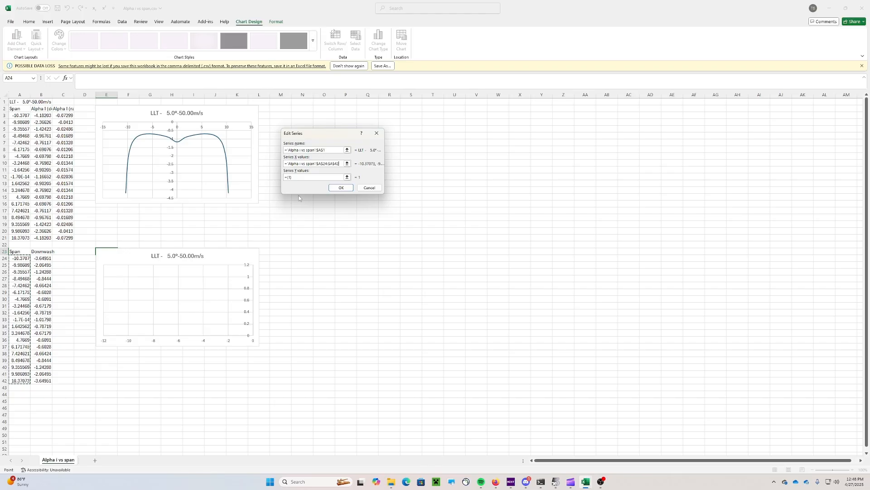
pyautogui.click(302, 178)
pyautogui.press('BackSpace')
pyautogui.press('BackSpace')
pyautogui.press('BackSpace')
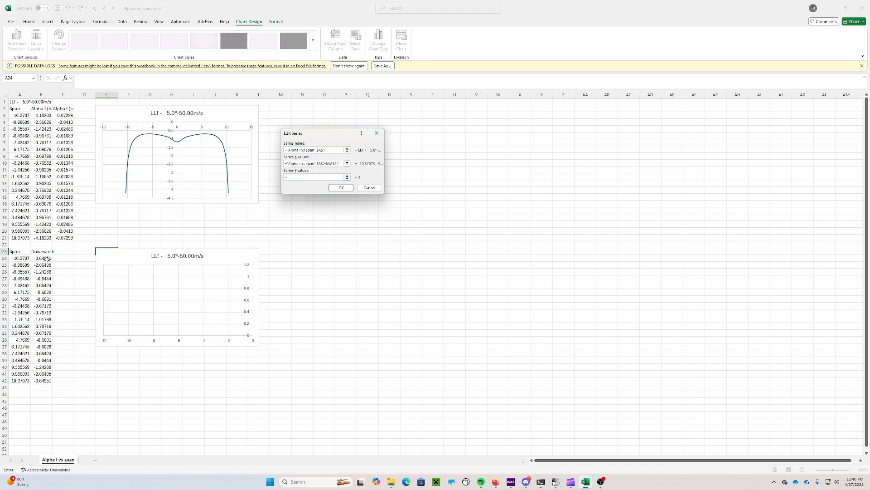
pyautogui.moveTo(47, 258); pyautogui.dragTo(47, 381)
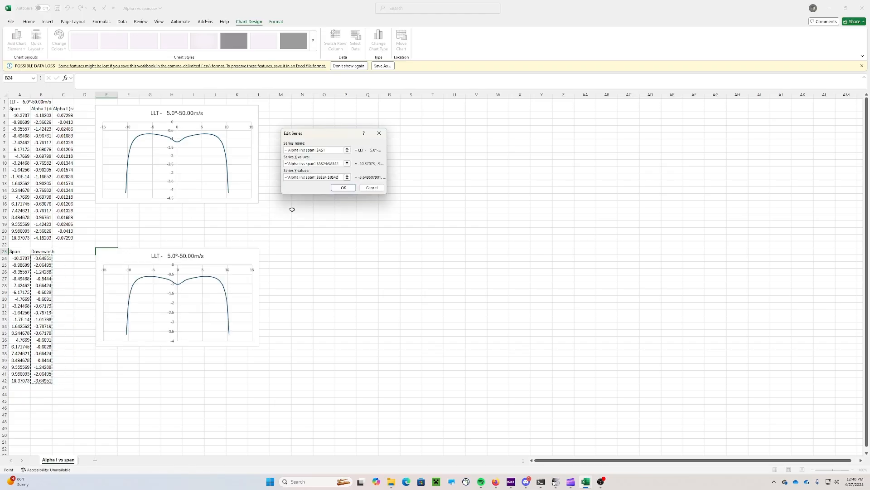
pyautogui.click(342, 188)
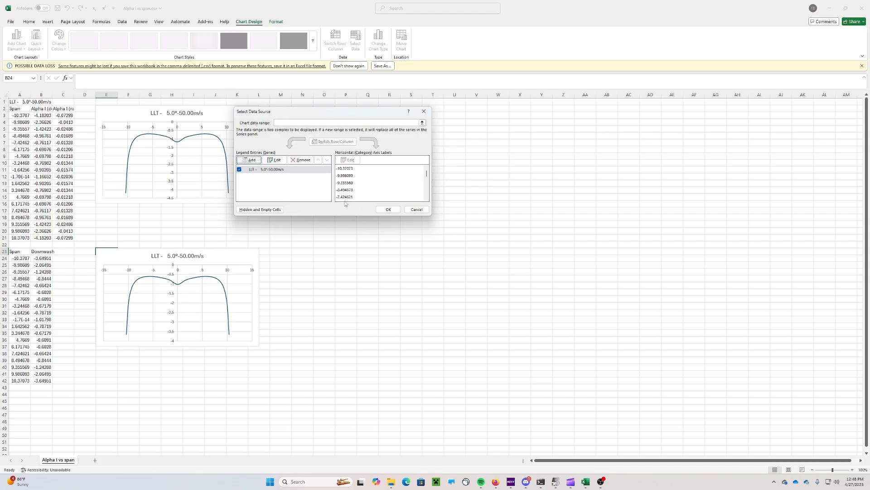
pyautogui.click(388, 209)
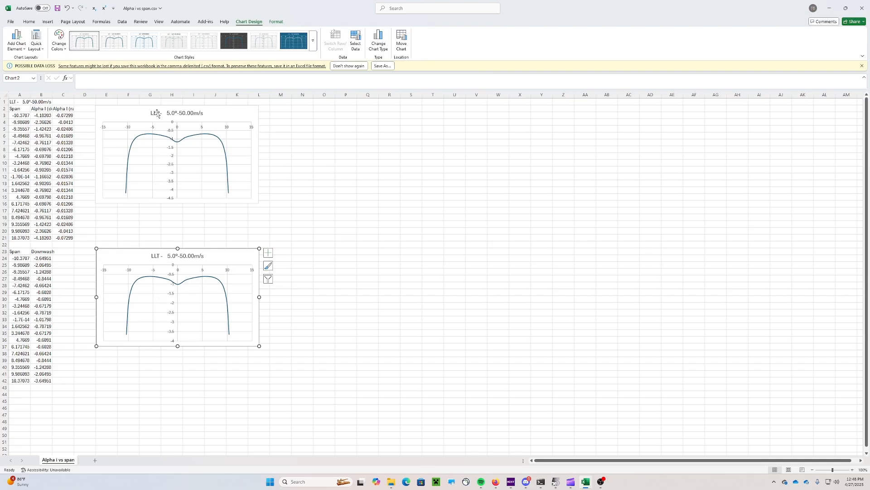
# Review the assignment requirements in the browser, then return to the Excel workbook
pyautogui.click(496, 481)
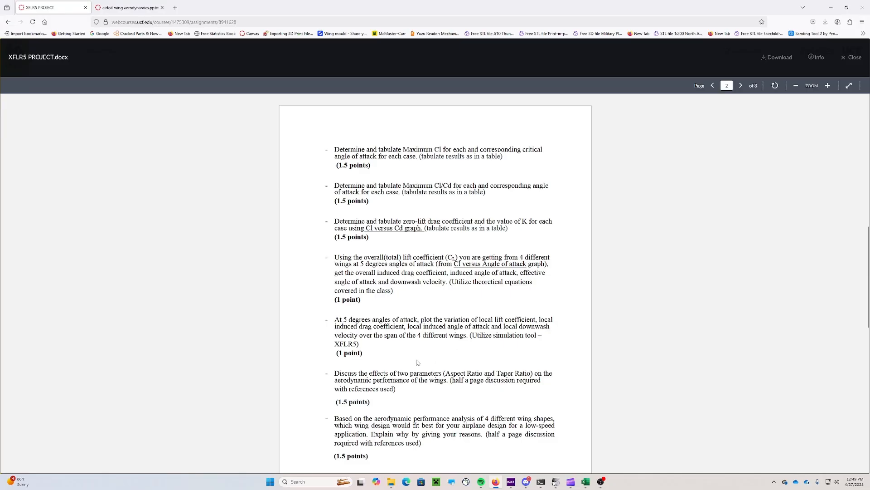
pyautogui.scroll(-1, 429, 216)
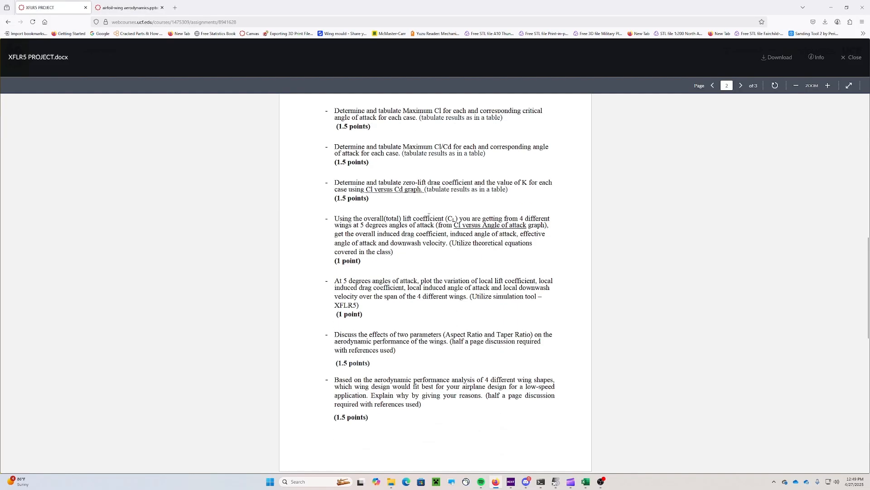
pyautogui.click(831, 7)
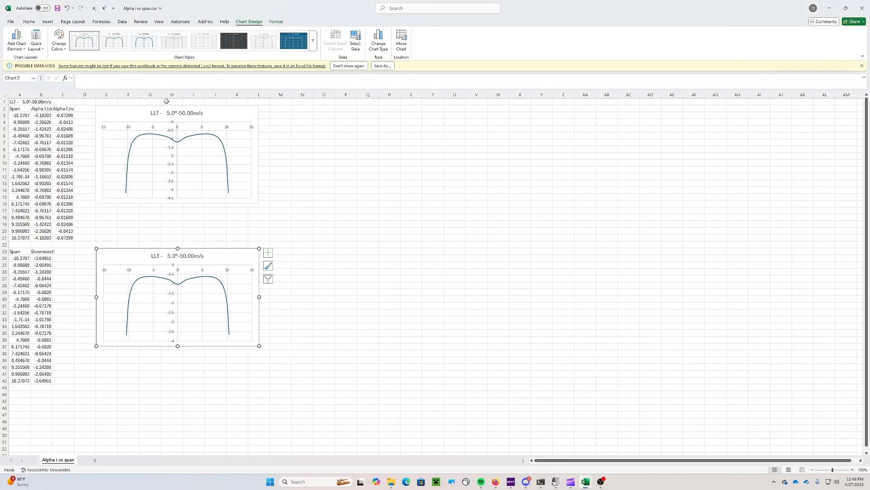